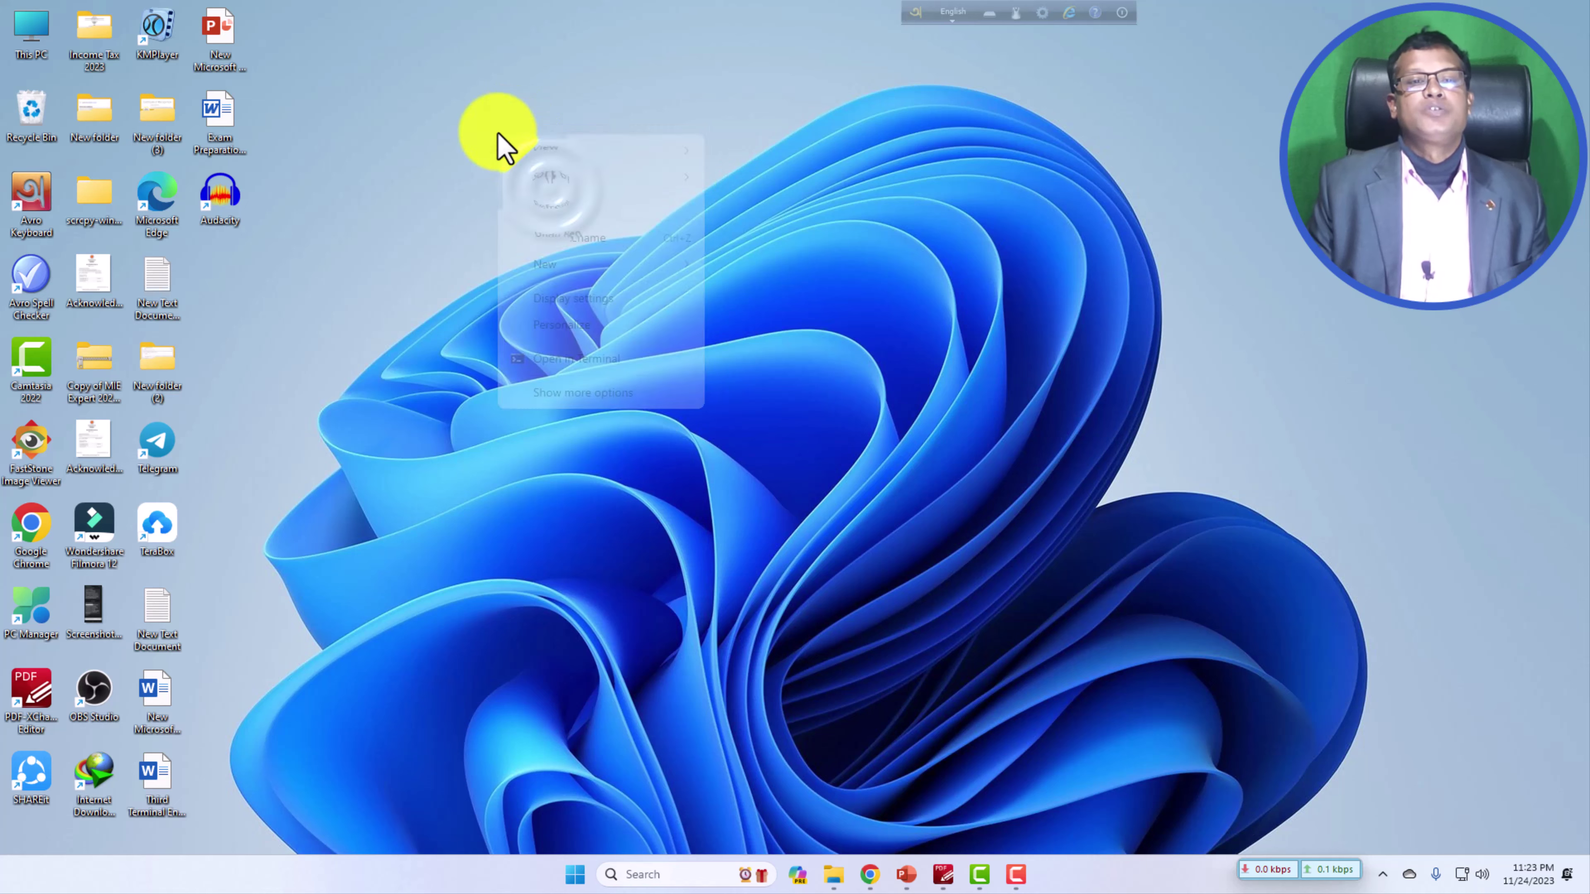
- Refresh the desktop, then launch Google Chrome and maximize its window
left_click(544, 197)
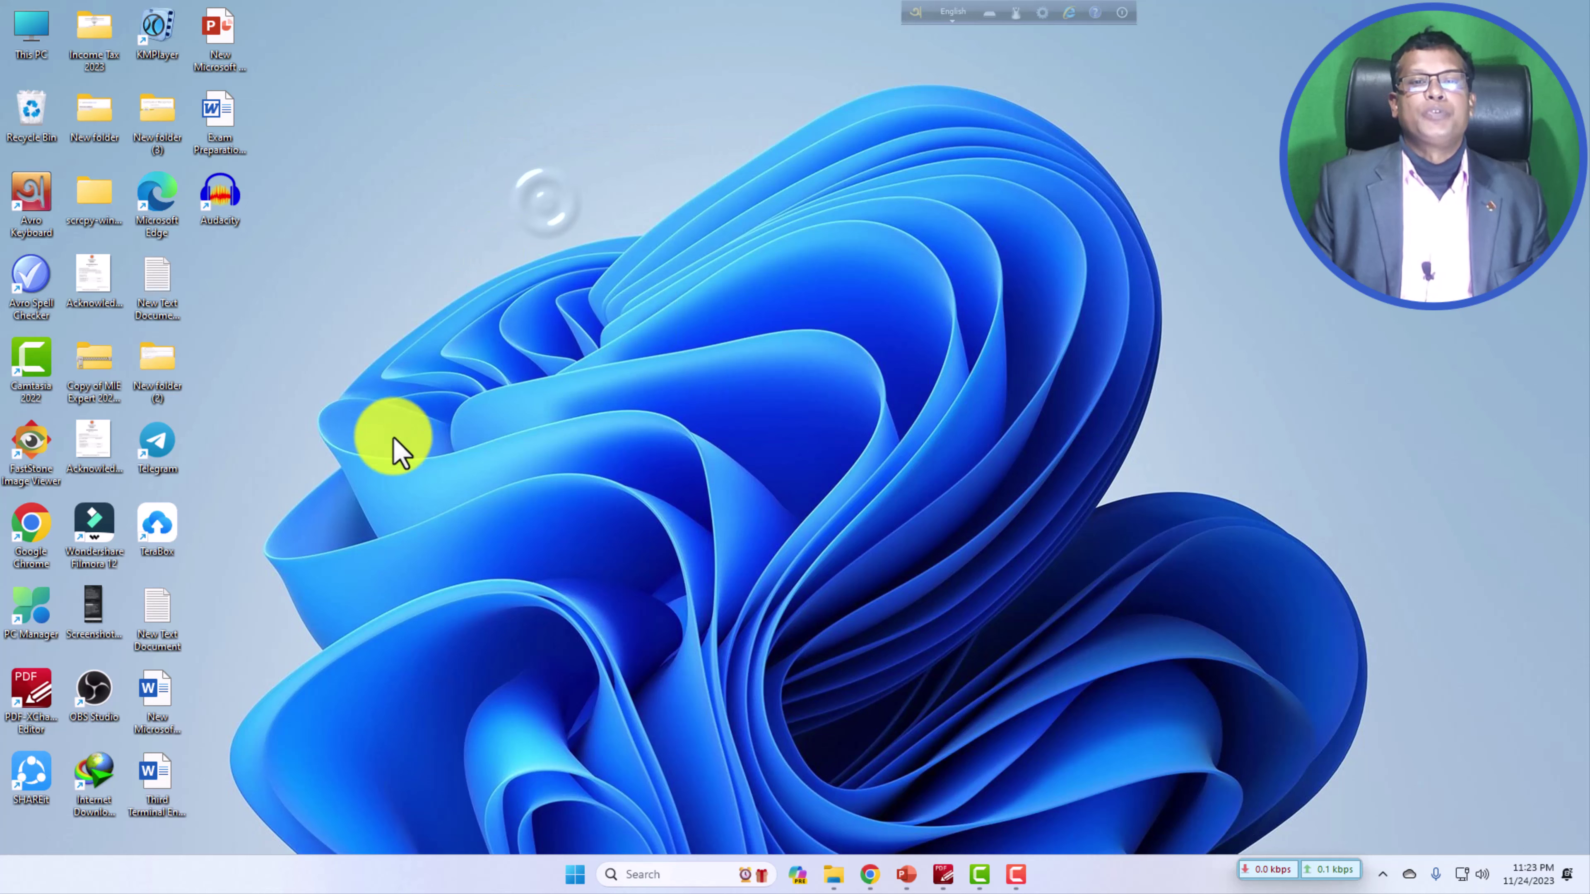
double_click(32, 533)
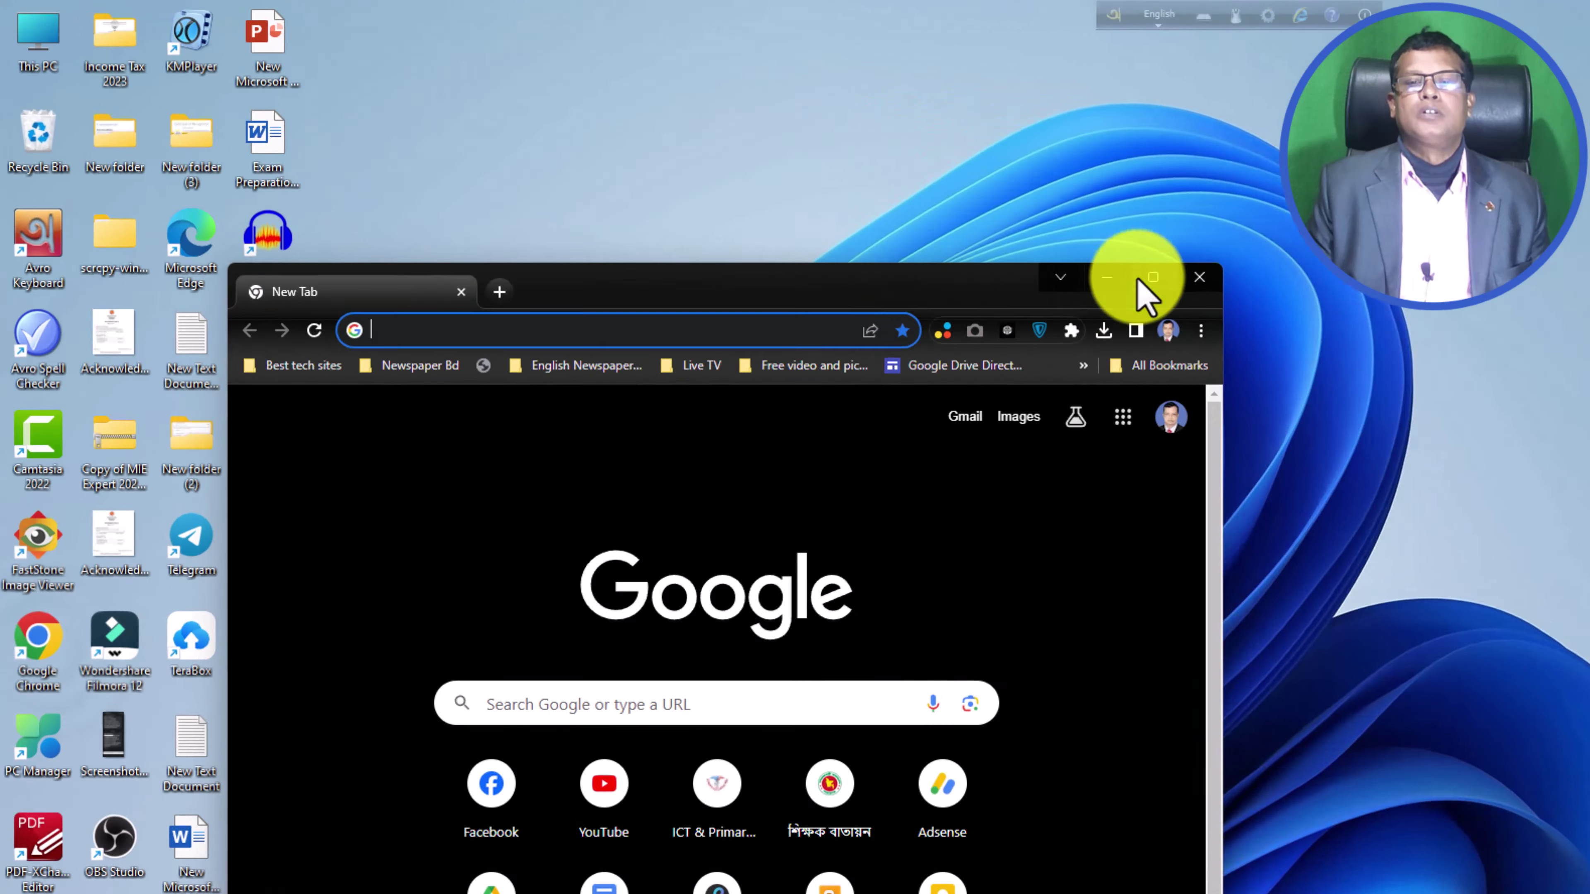
left_click(1149, 280)
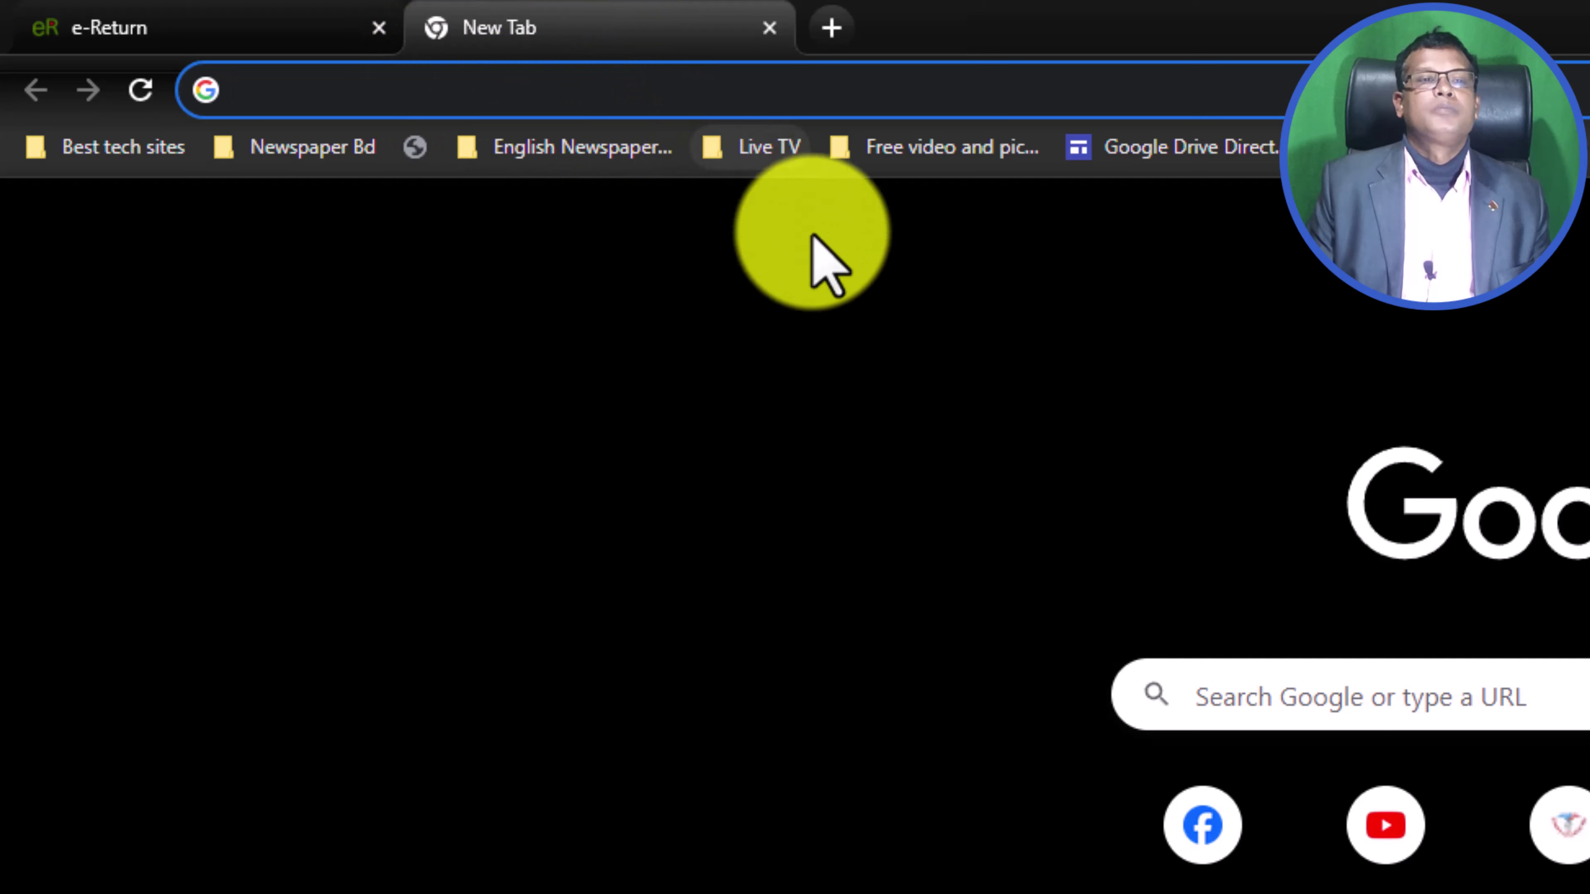
- Search Google for 'etaxnbr' from the address bar
left_click(357, 97)
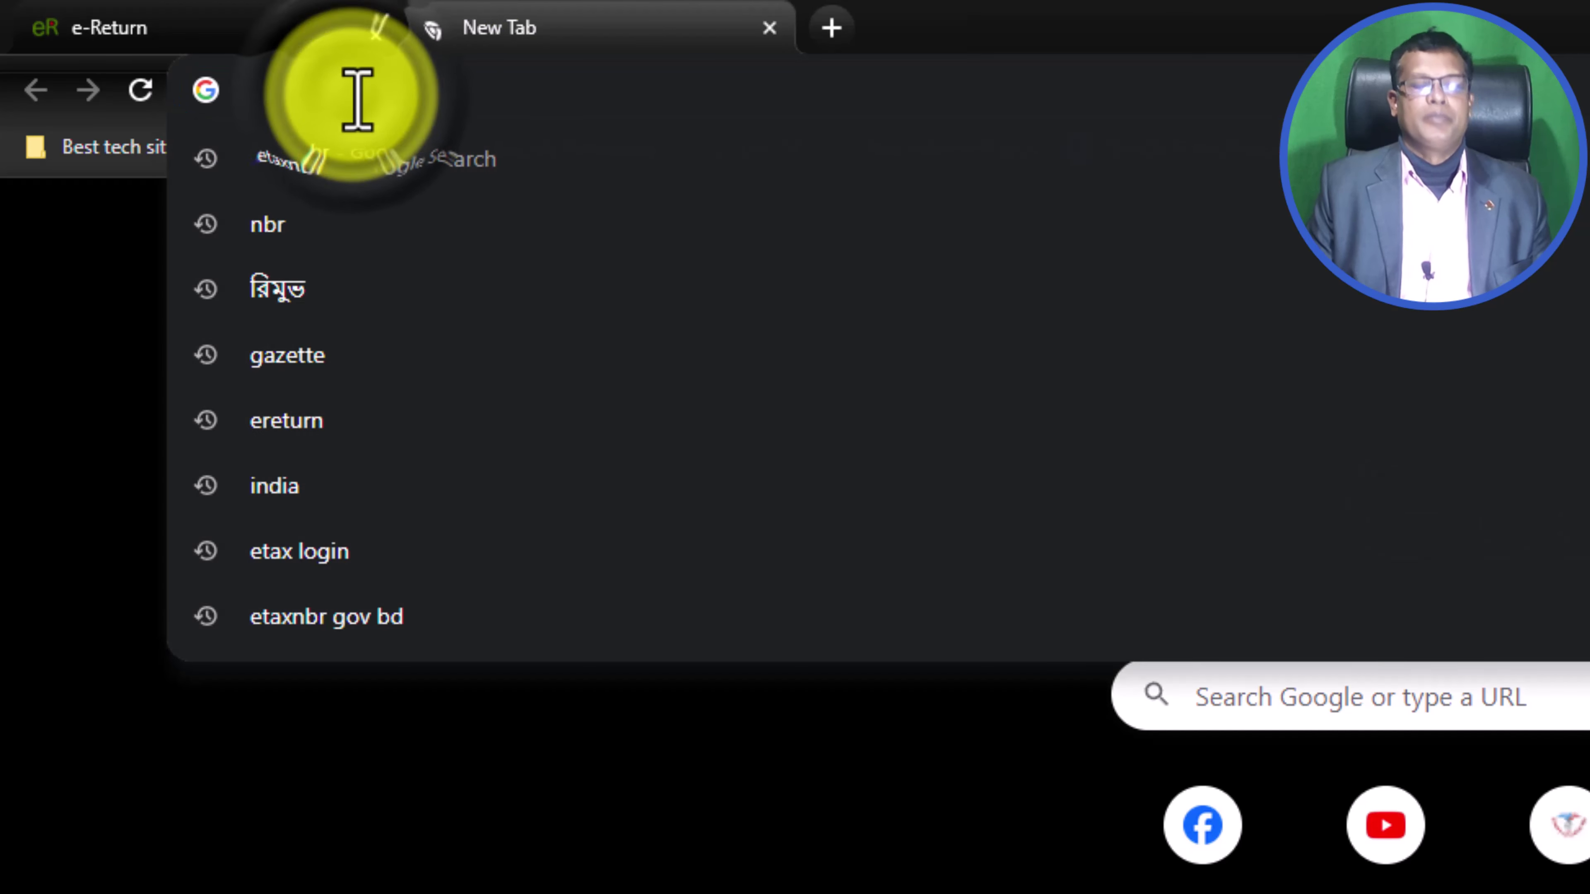
type("etax")
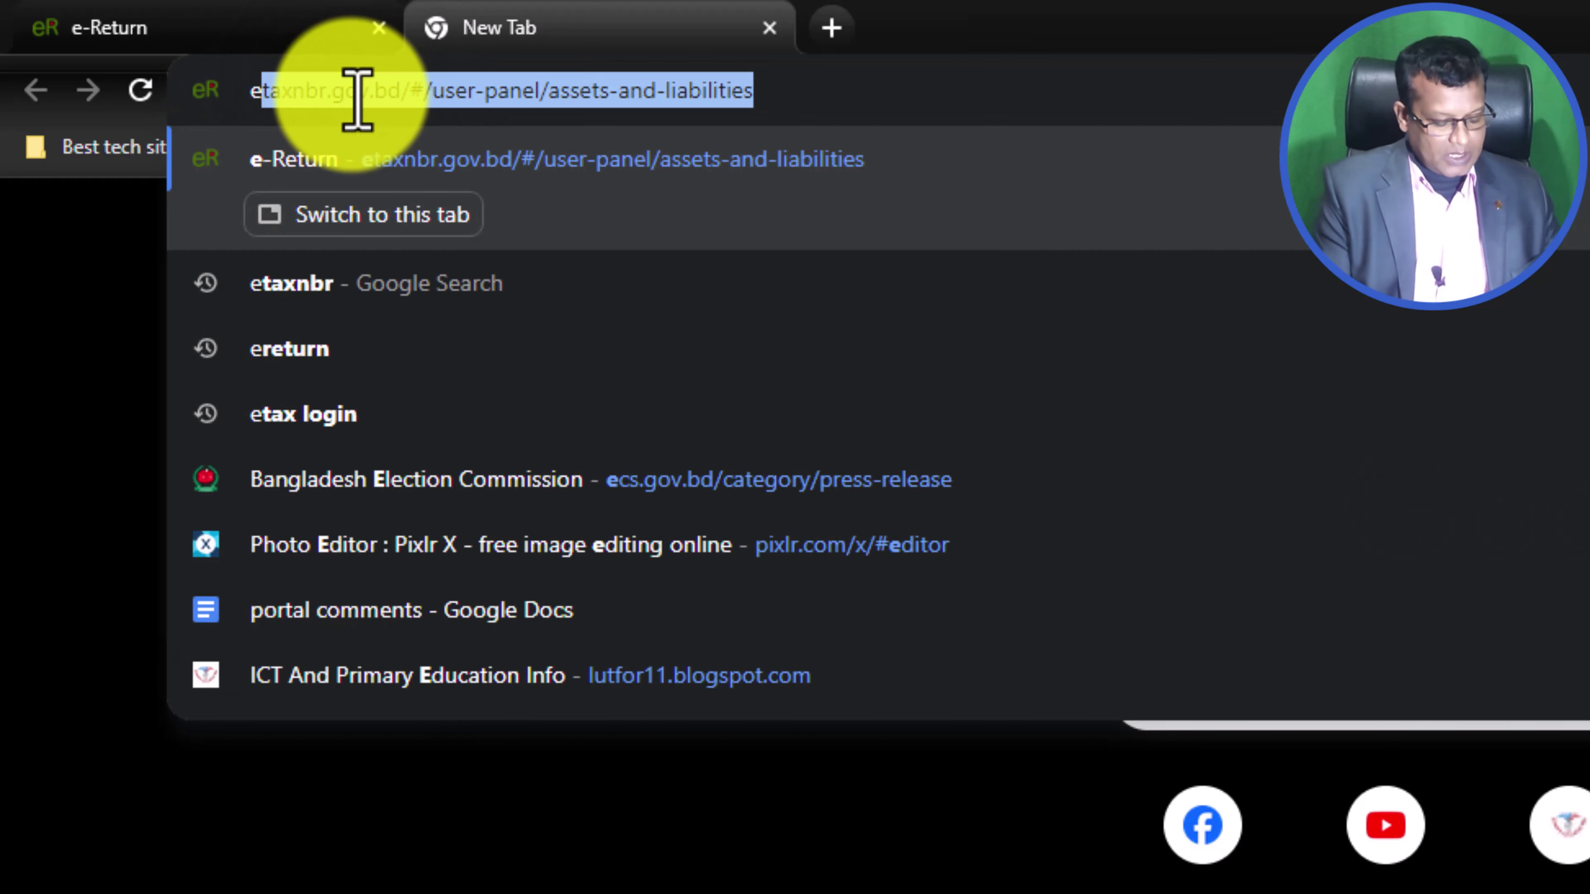
type("nbr")
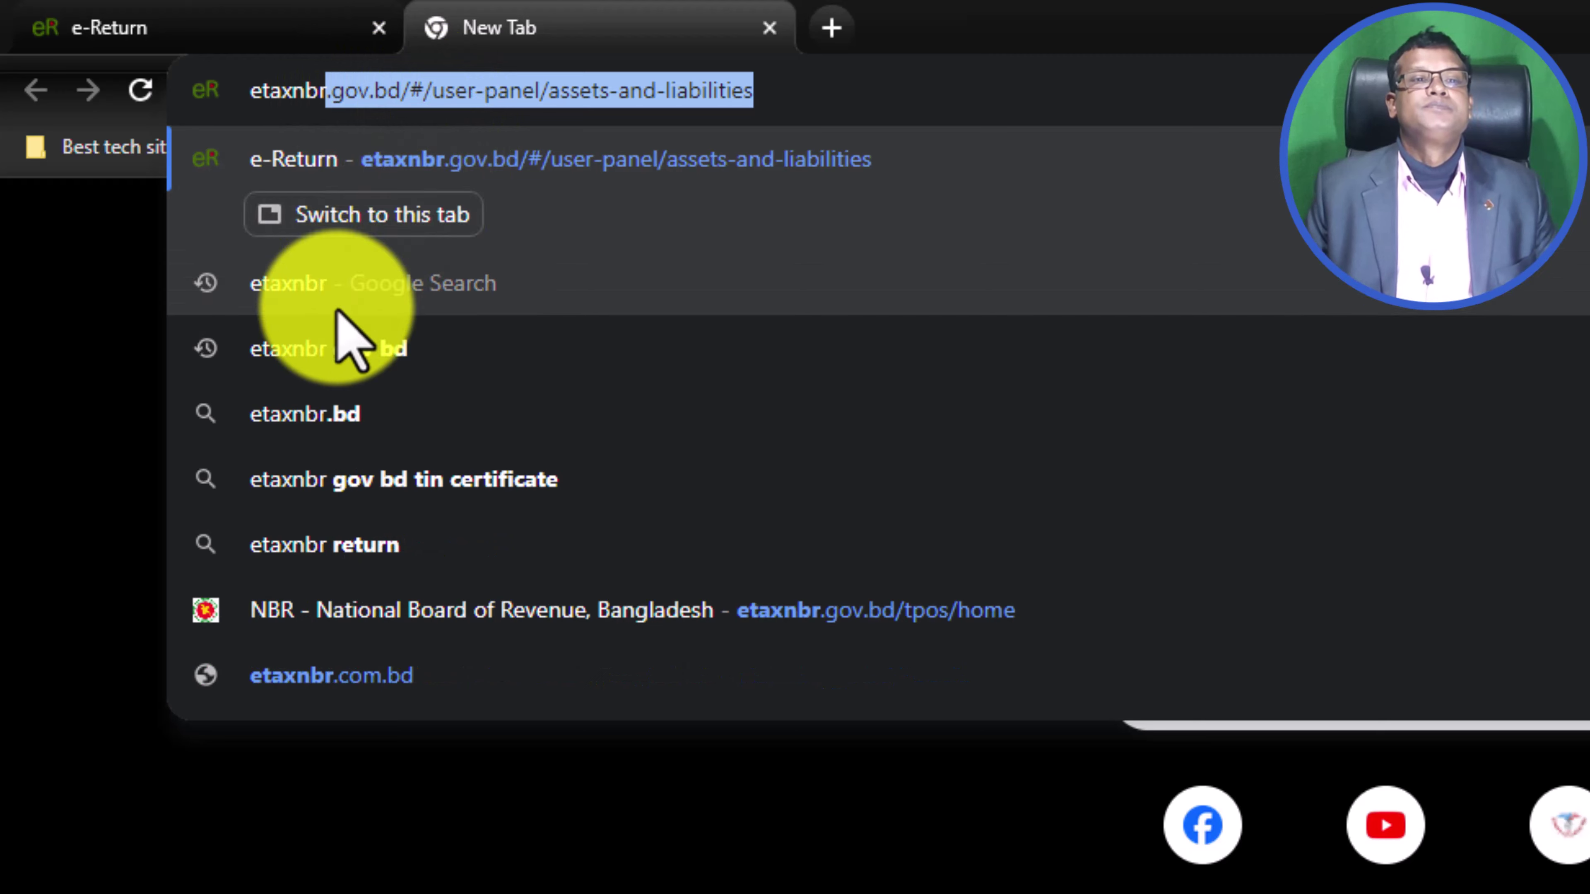
left_click(347, 291)
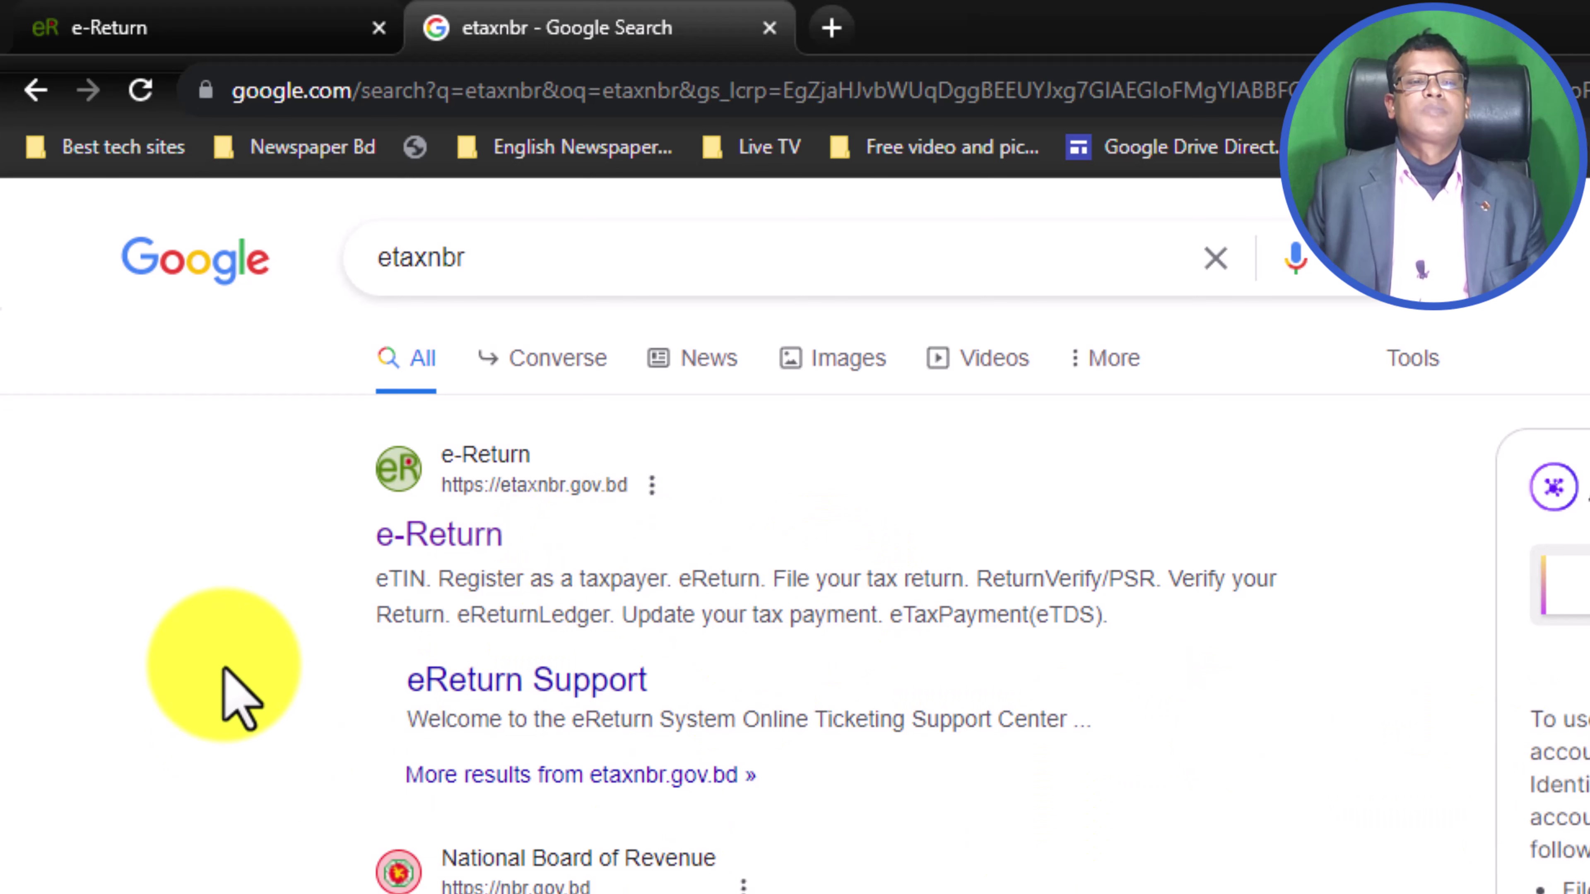
- Open etaxnbr.gov.bd from the results, close the duplicate tab, and go to the eReturn sign-in page
left_click(462, 544)
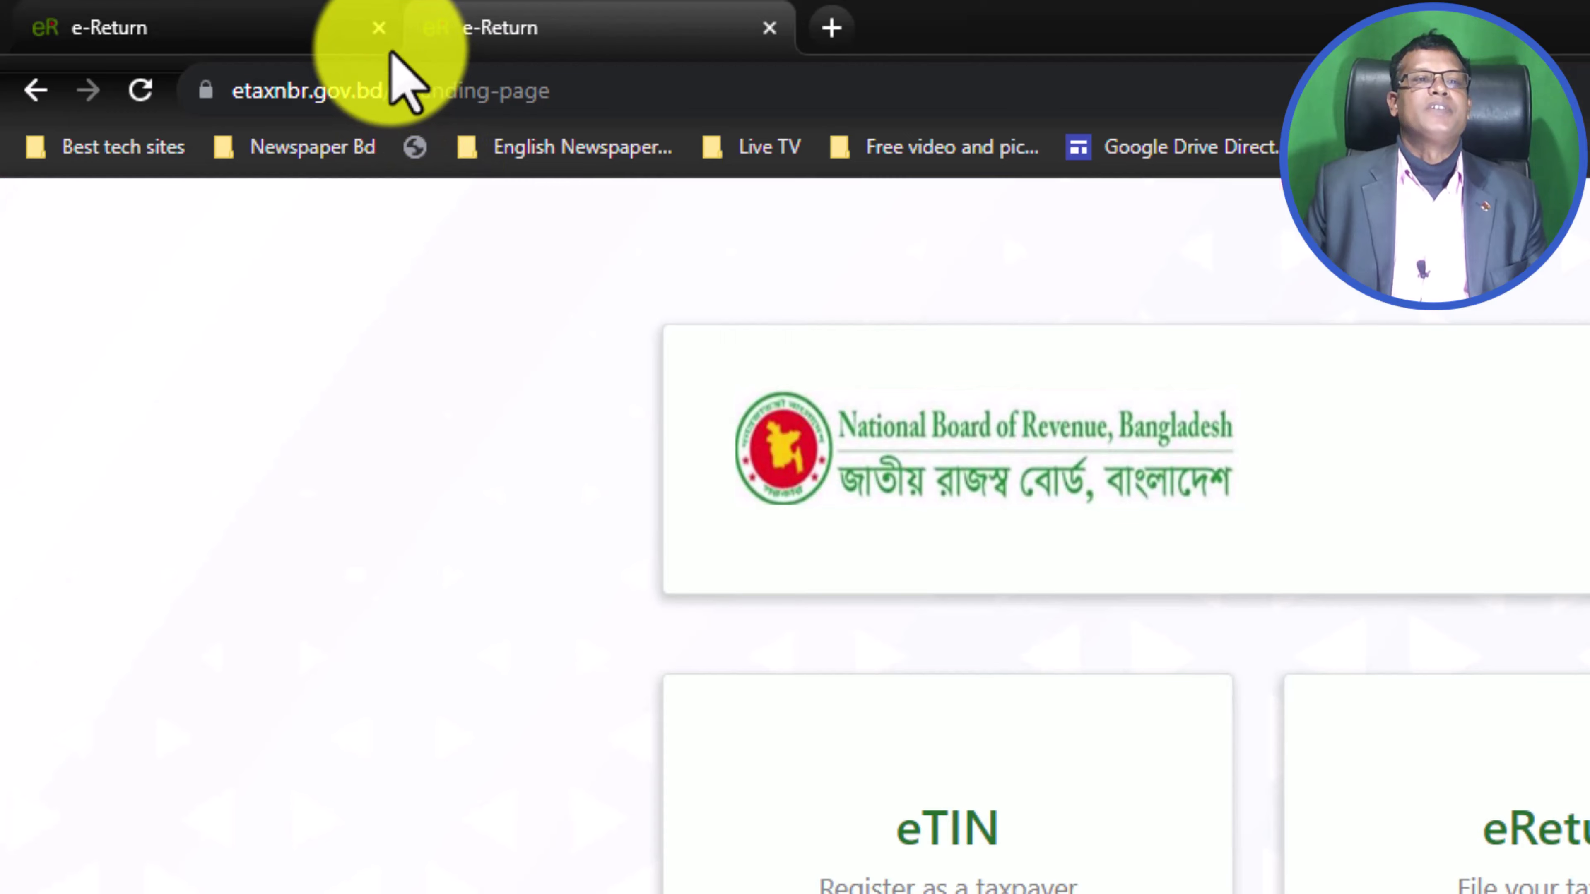
left_click(379, 28)
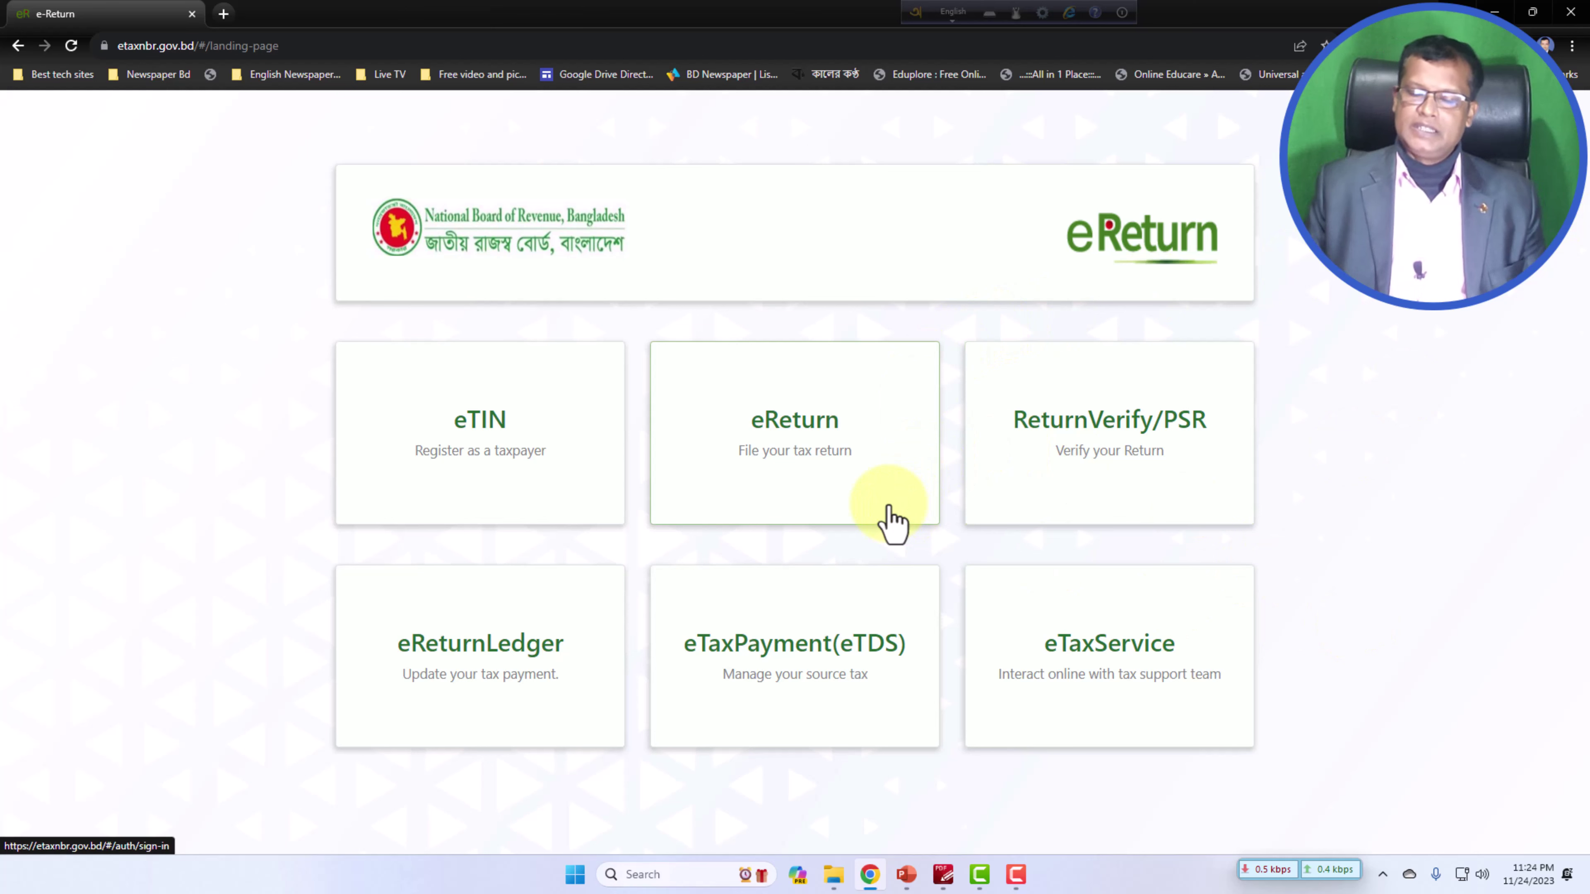
left_click(795, 434)
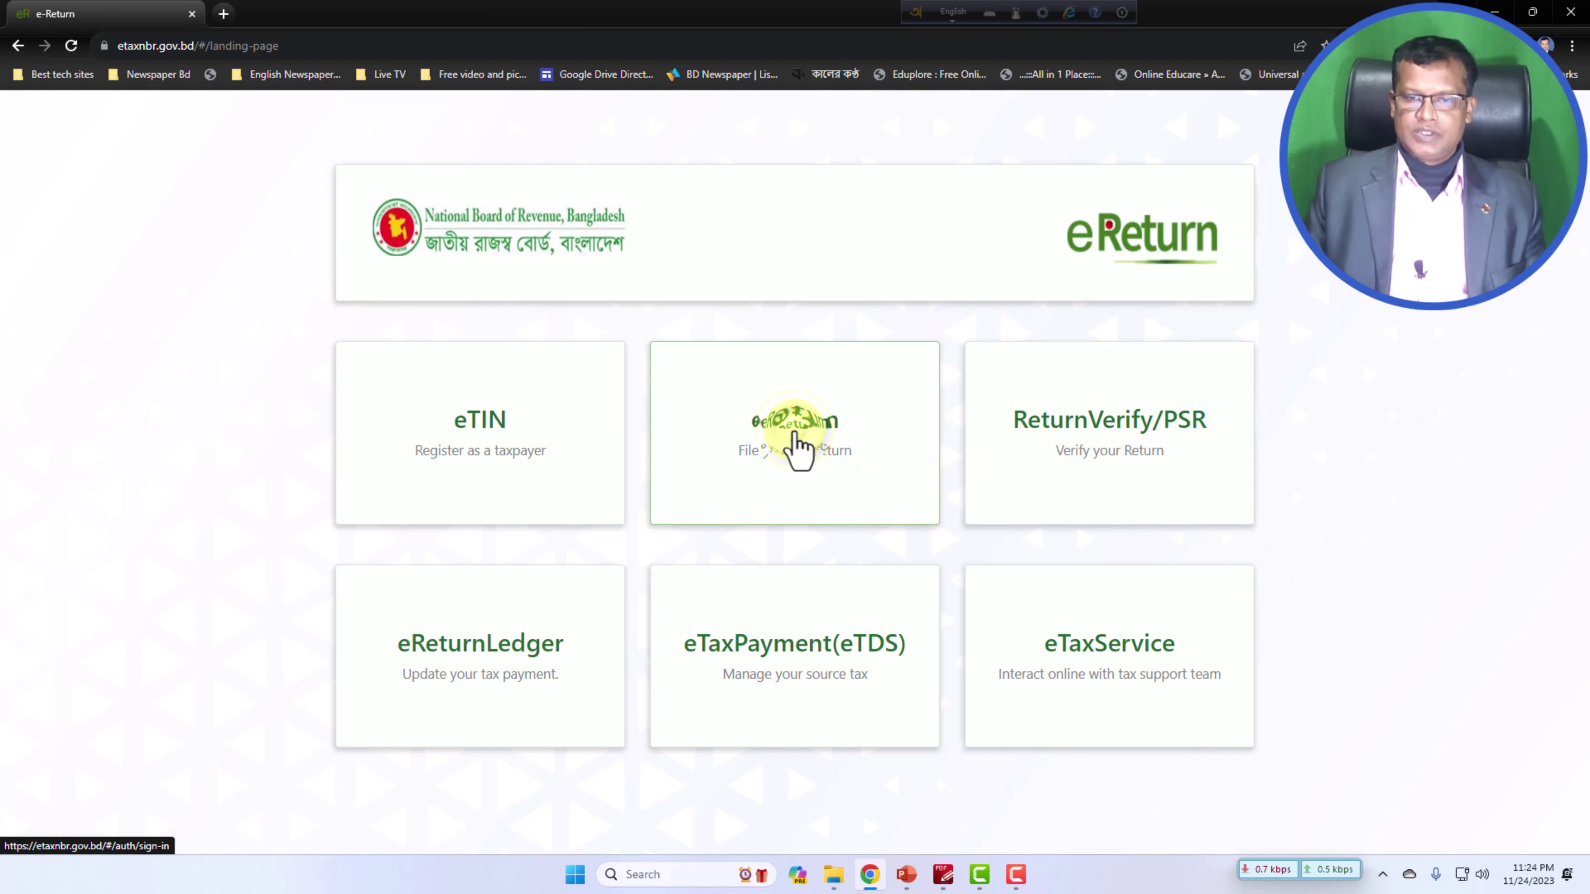
left_click(791, 425)
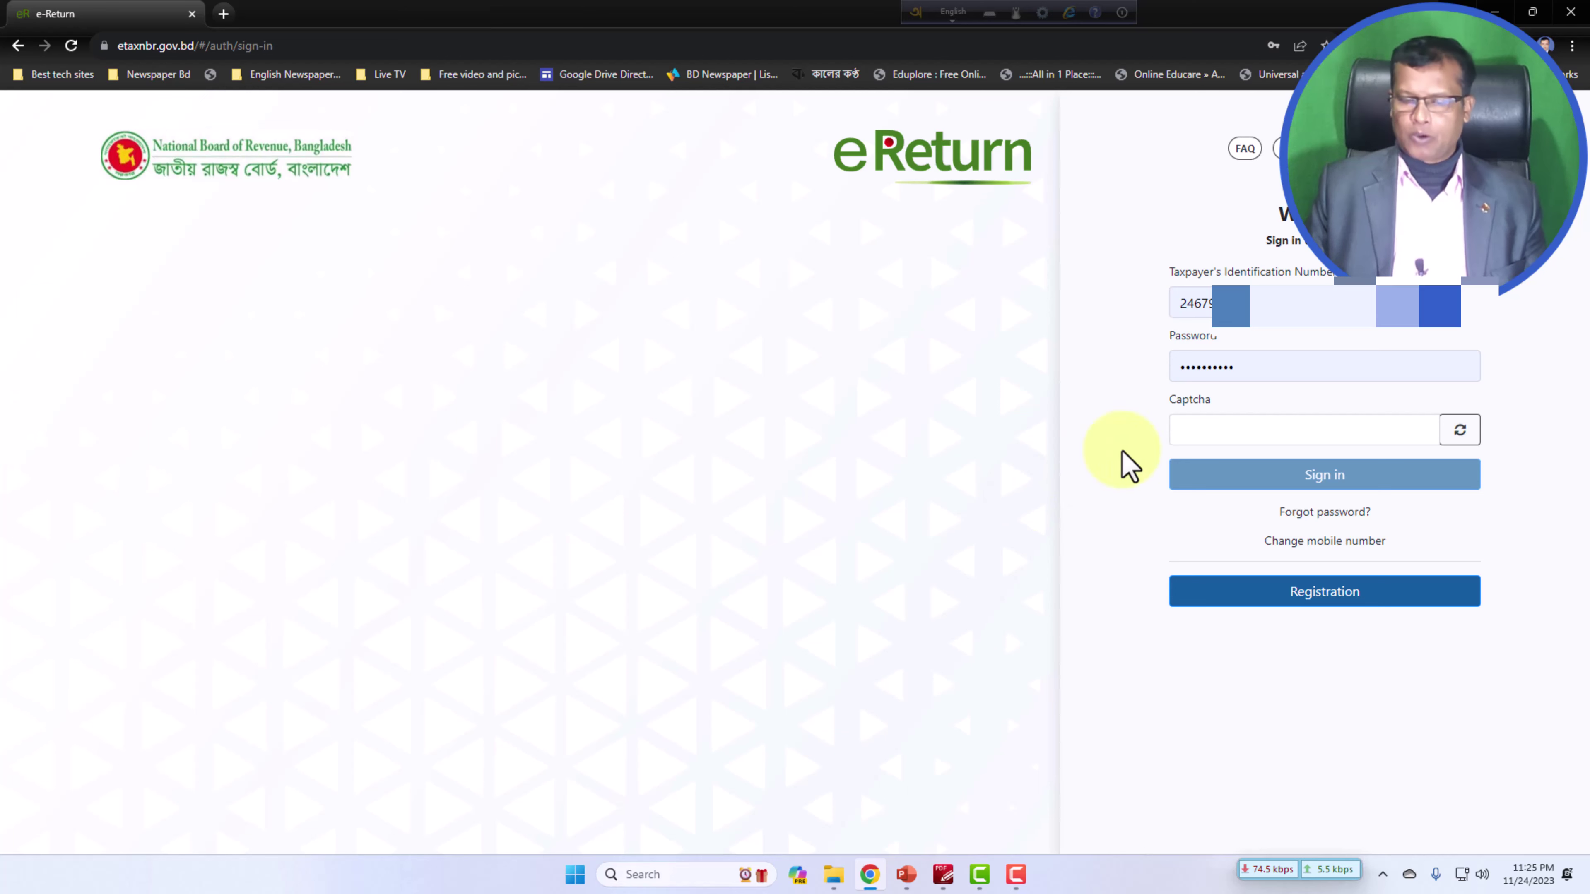
left_click(1327, 595)
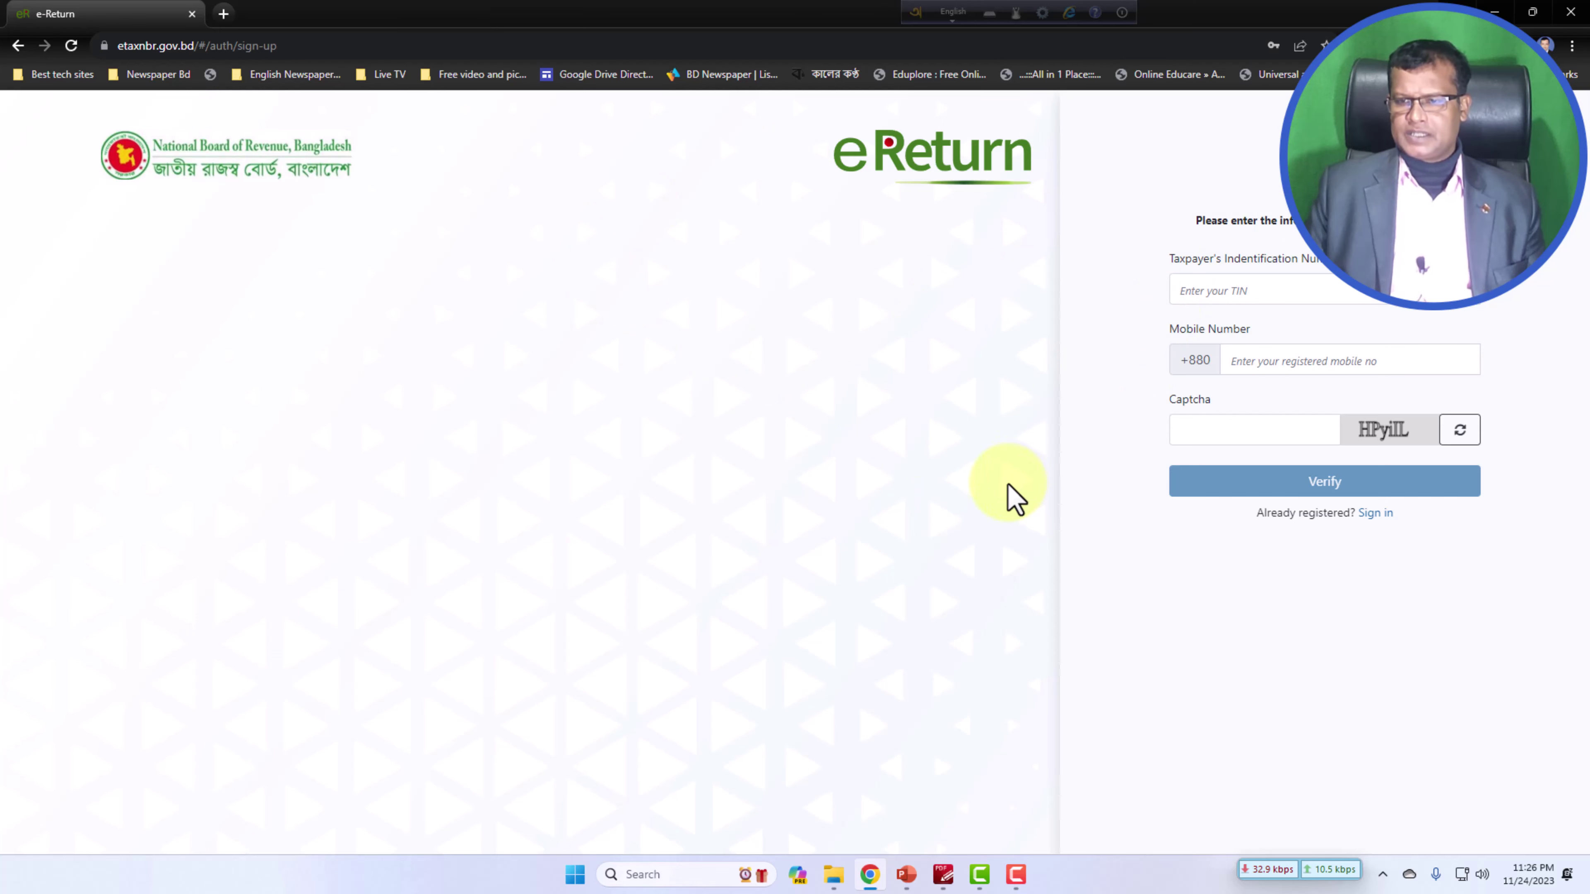
left_click(1375, 514)
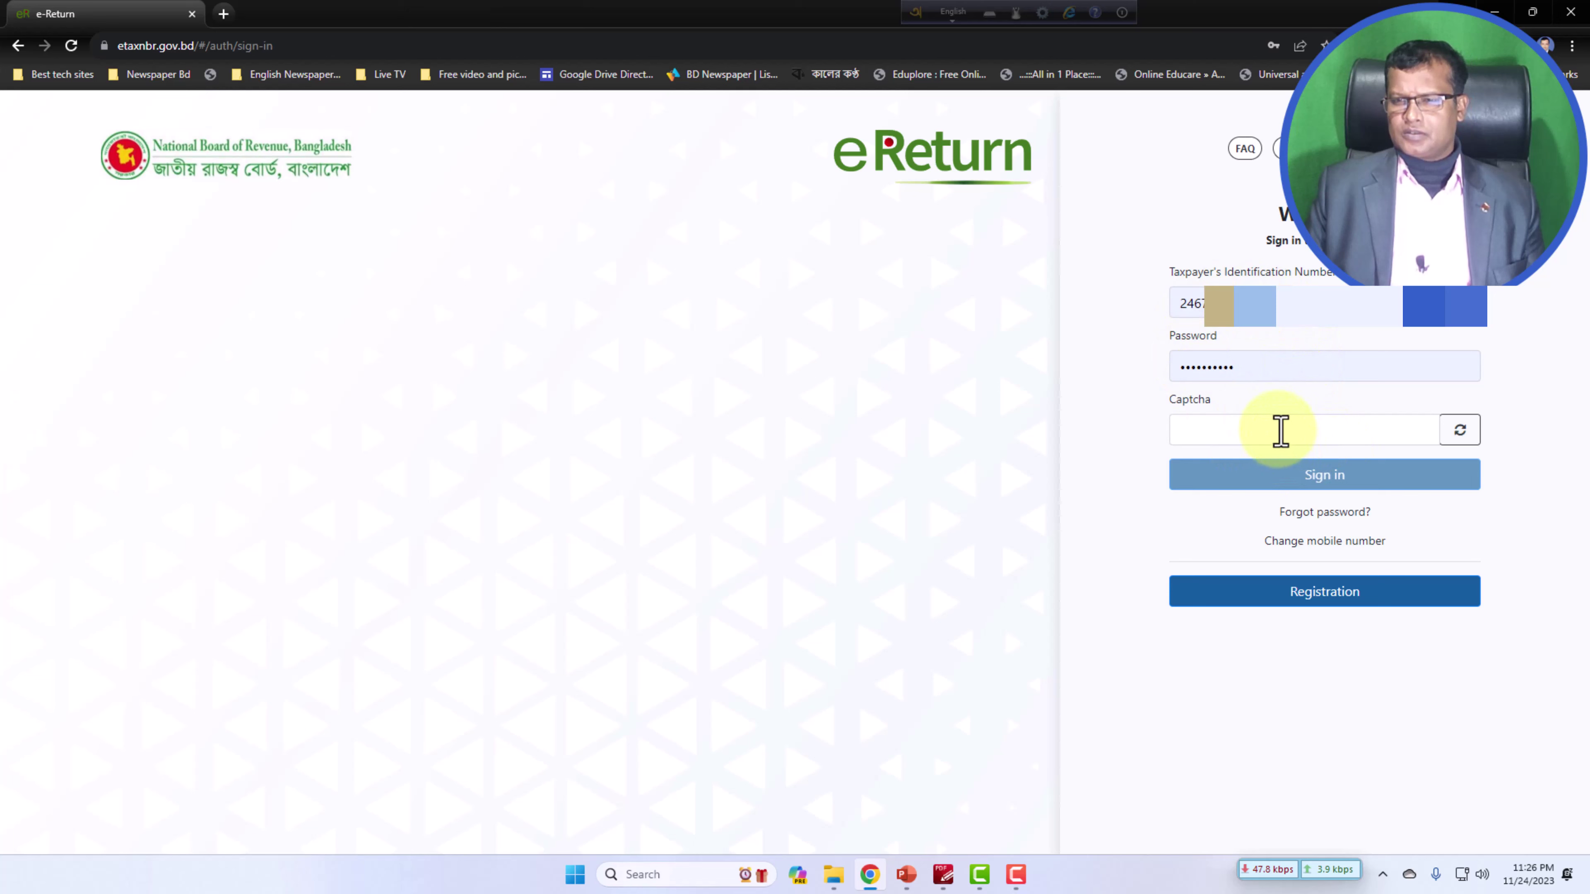
- Enter the displayed captcha code, refreshing the image as needed, and sign in to the taxpayer account
left_click(1455, 439)
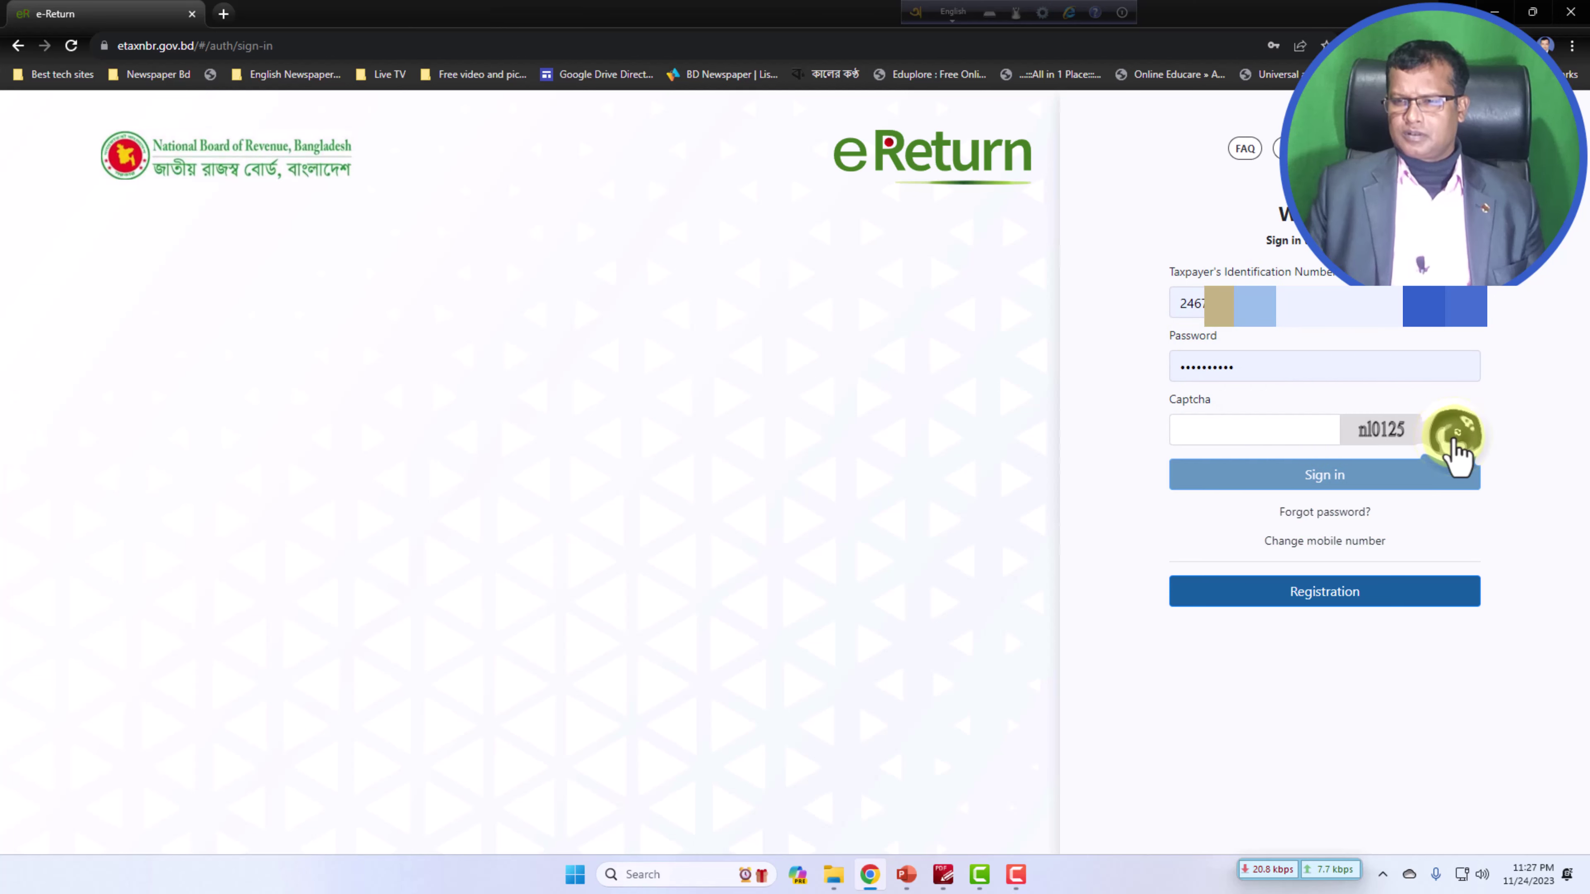
left_click(1231, 430)
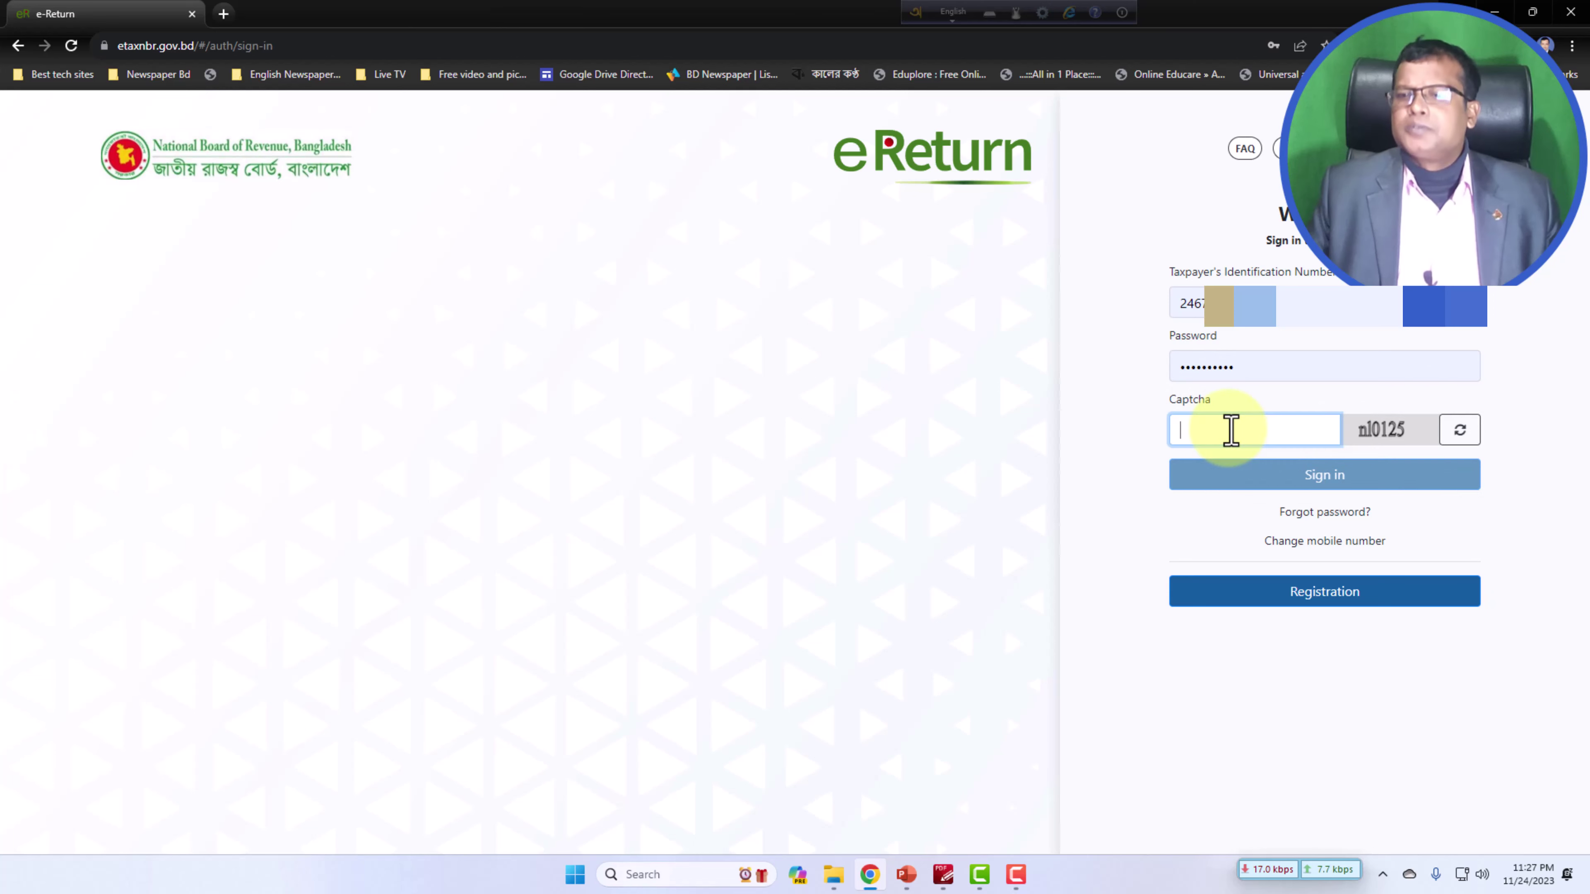
type("n")
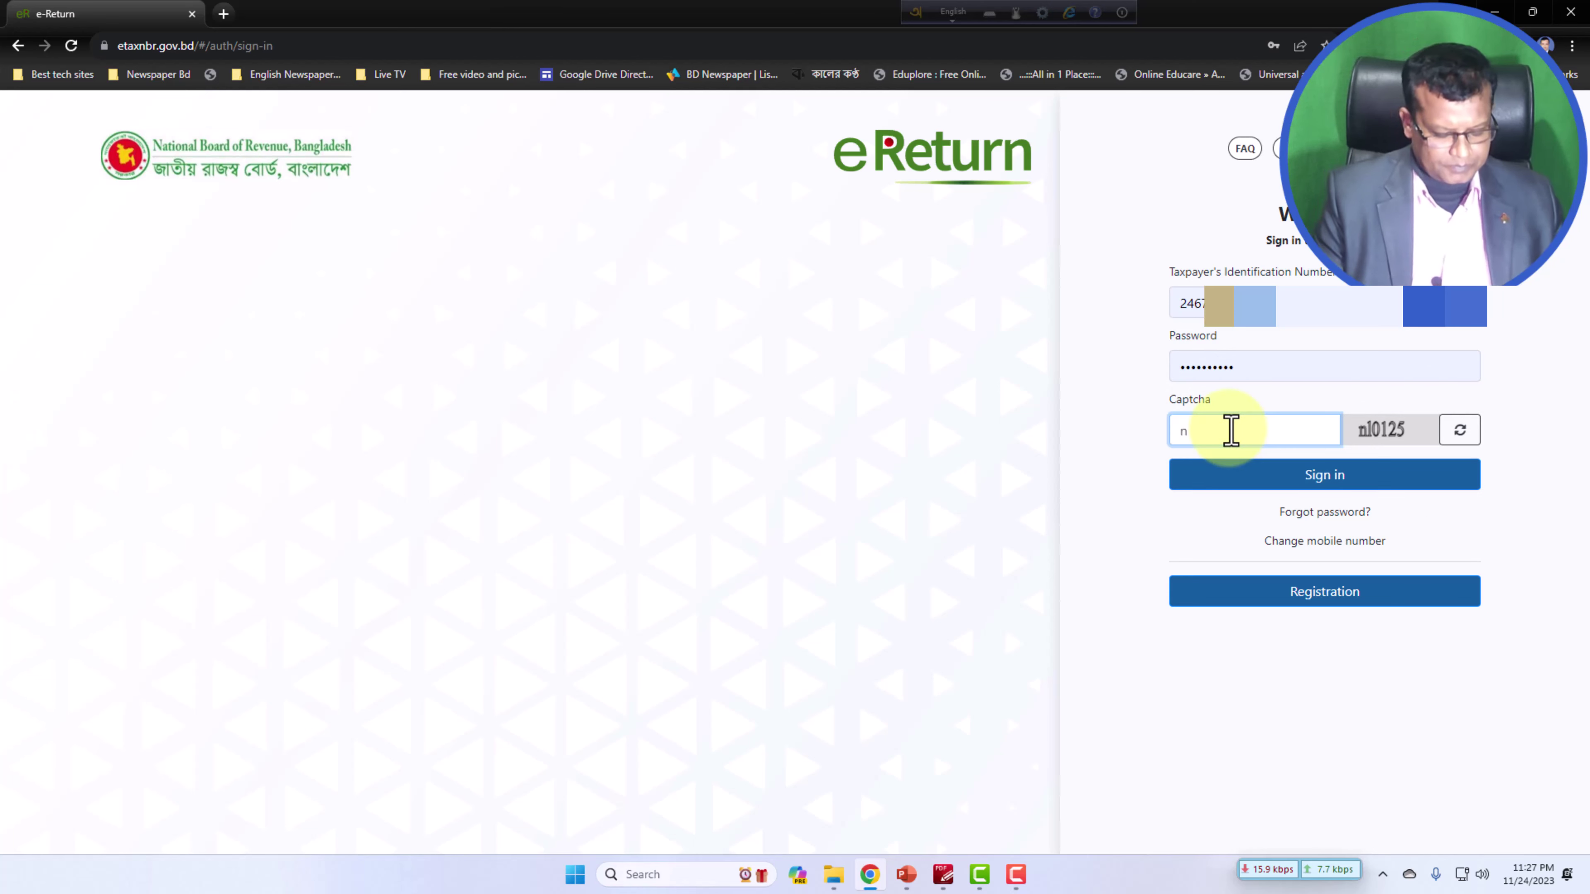
type("l")
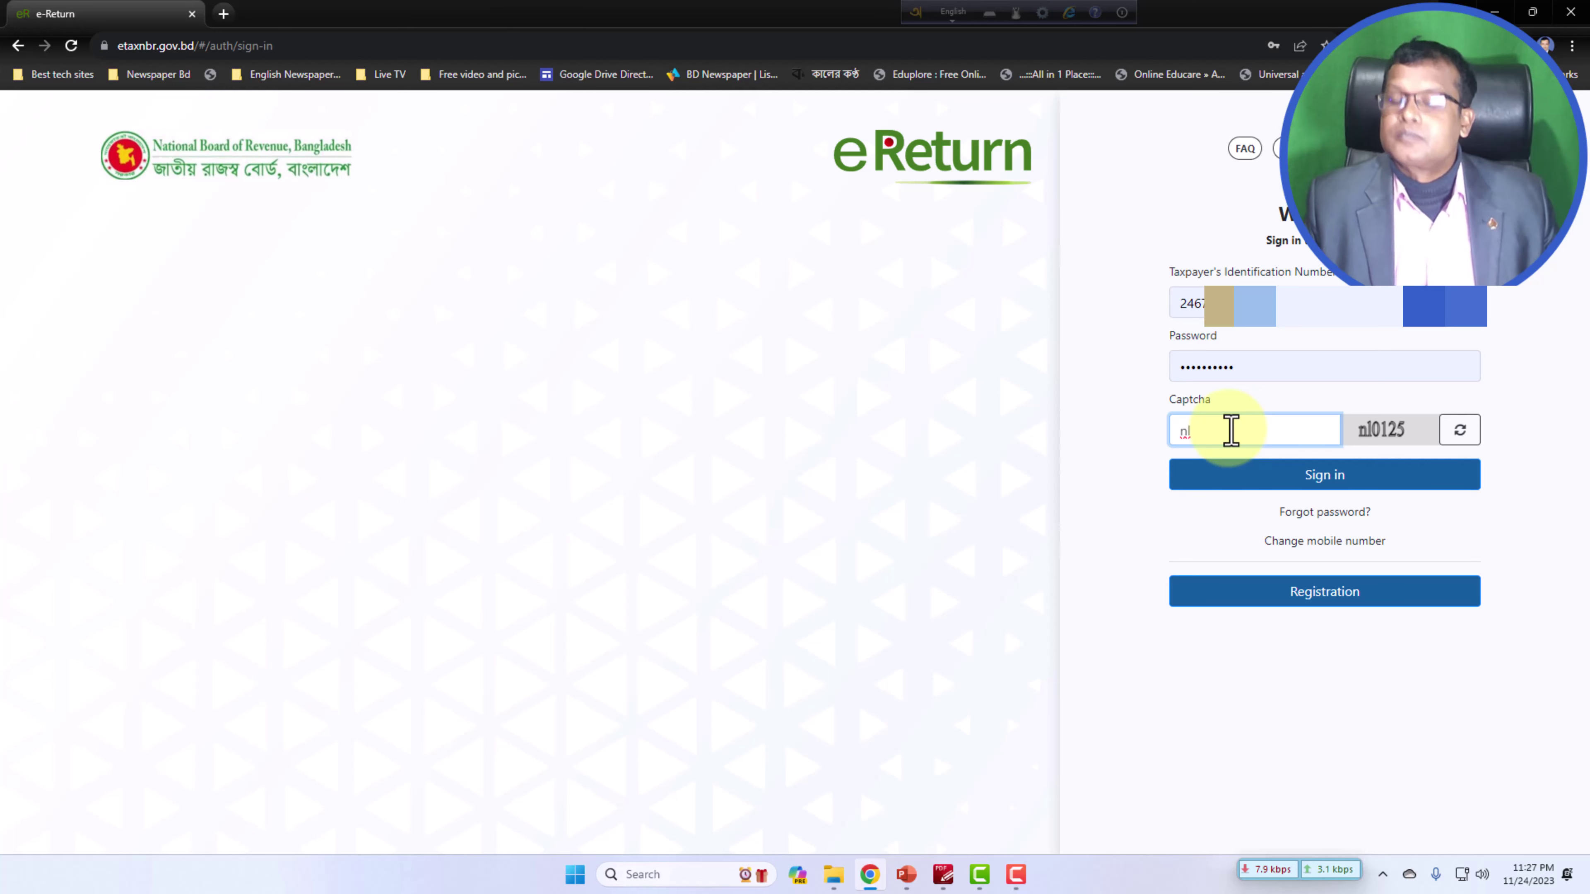
type("01")
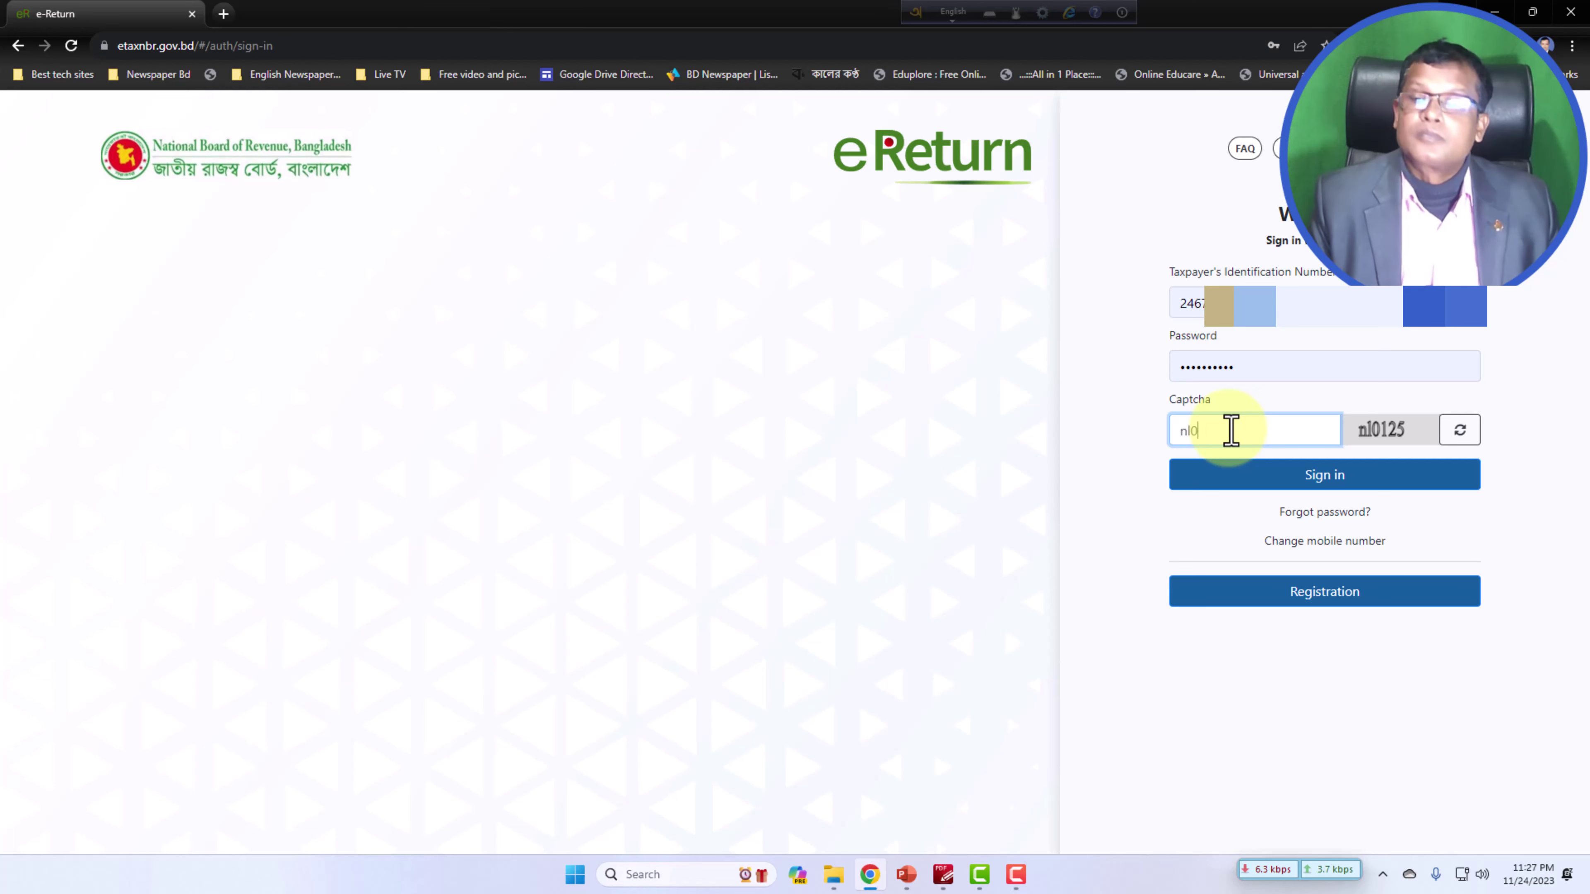
key("BackSpace")
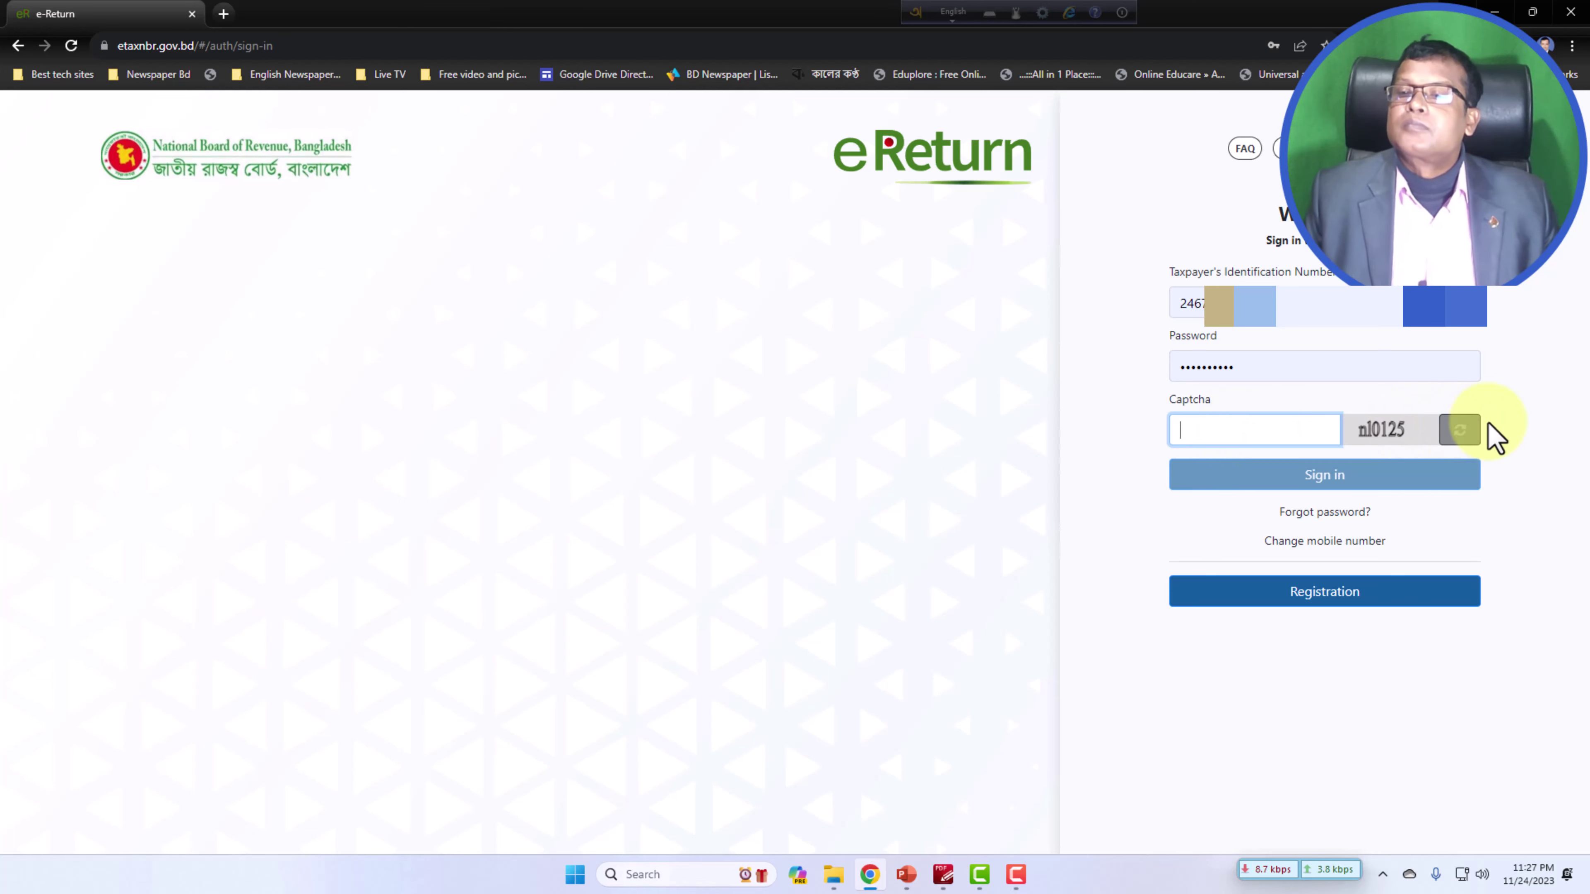
left_click(1460, 439)
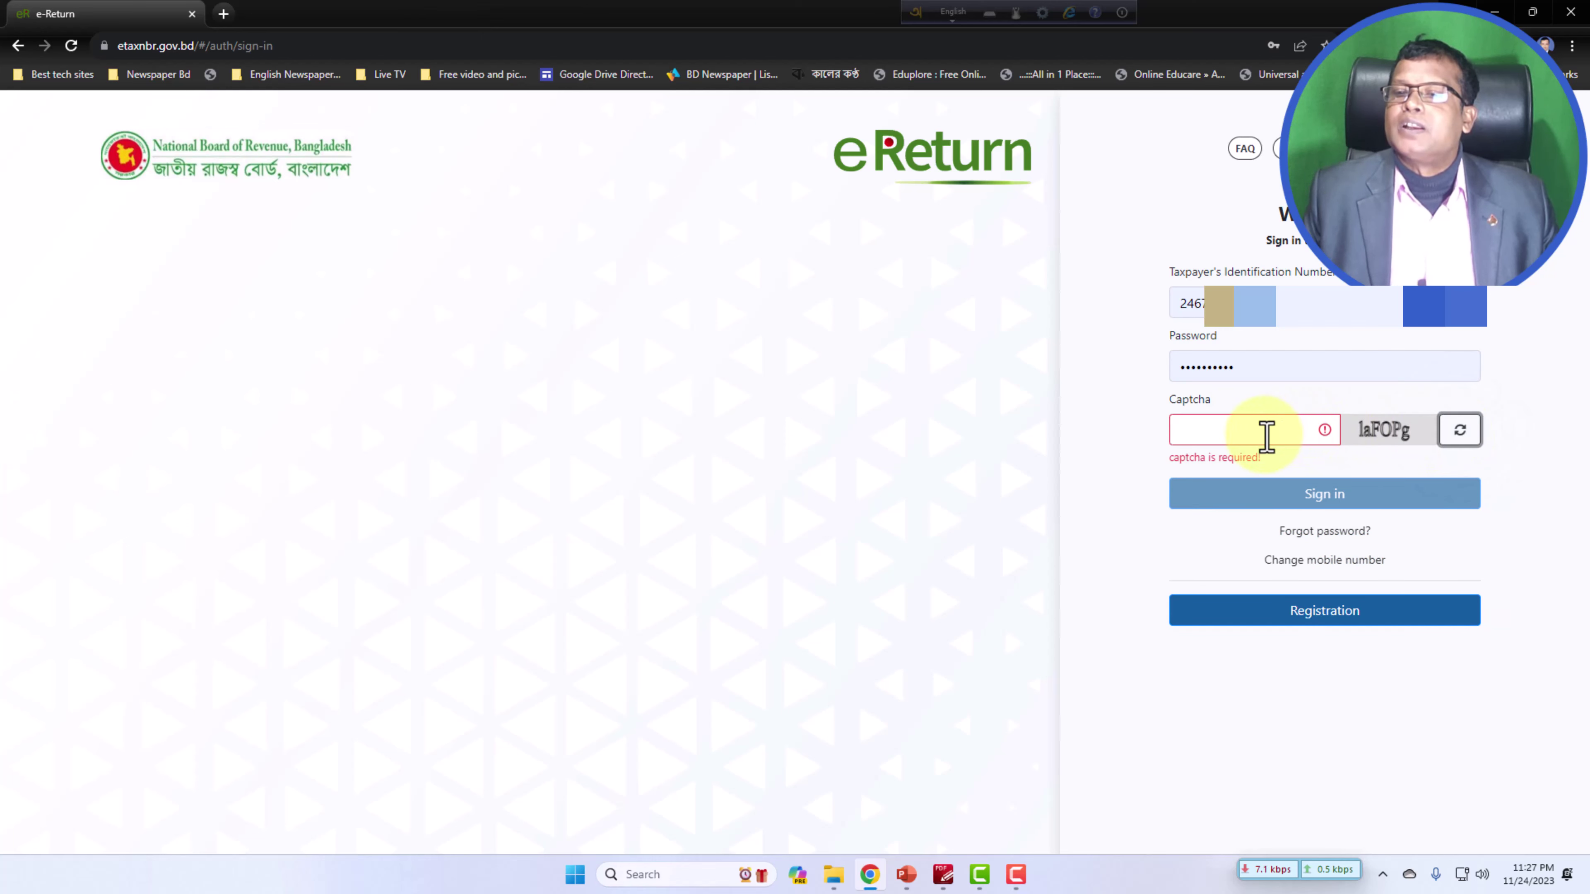
left_click(1266, 432)
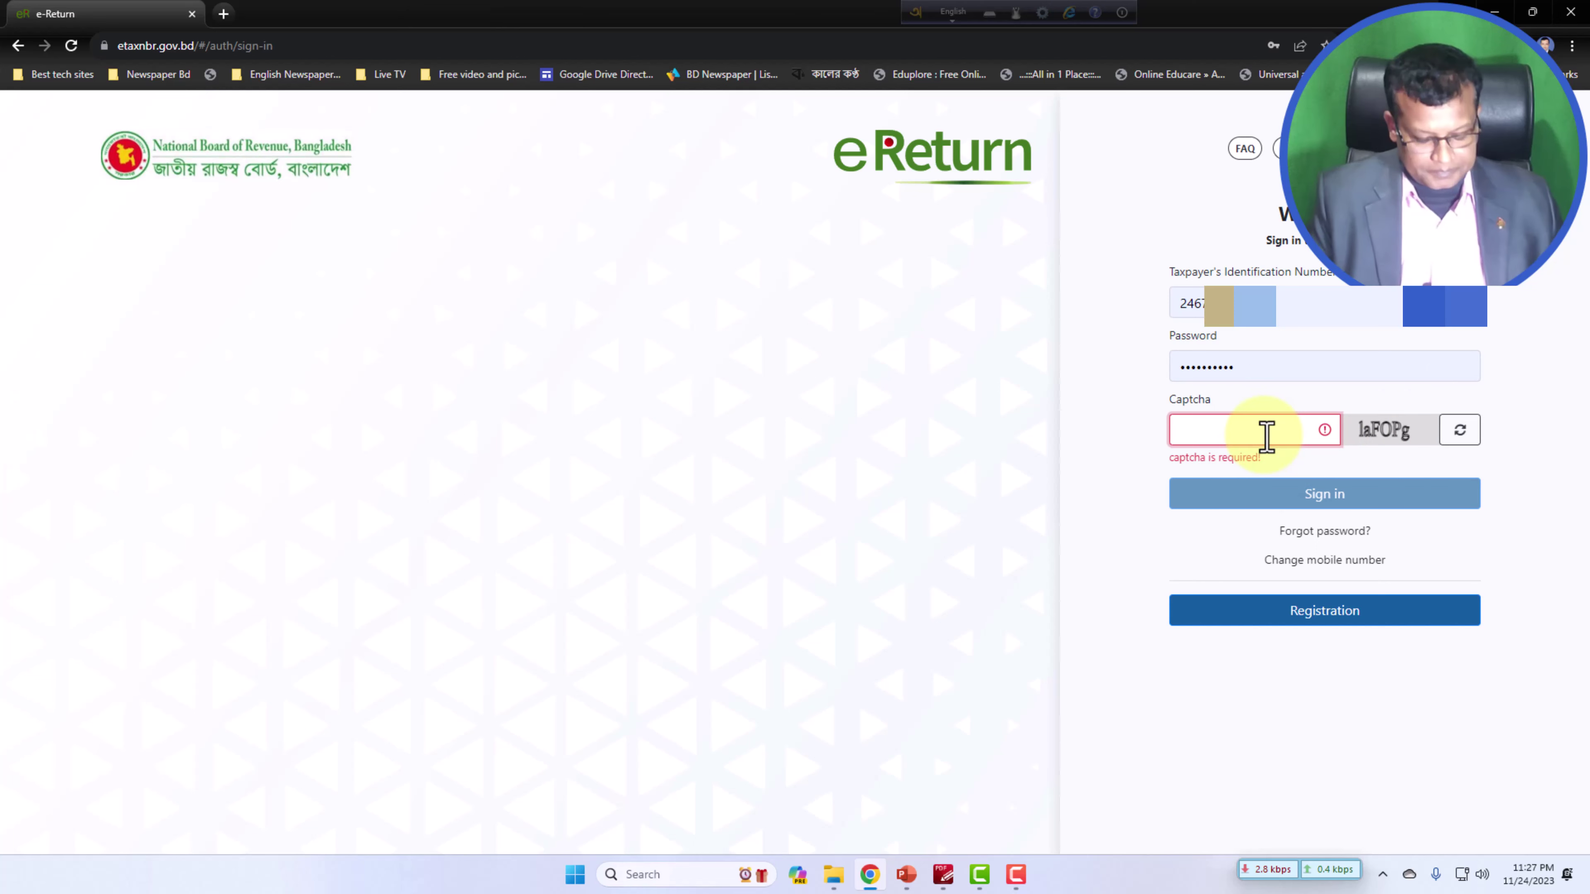
left_click(1457, 439)
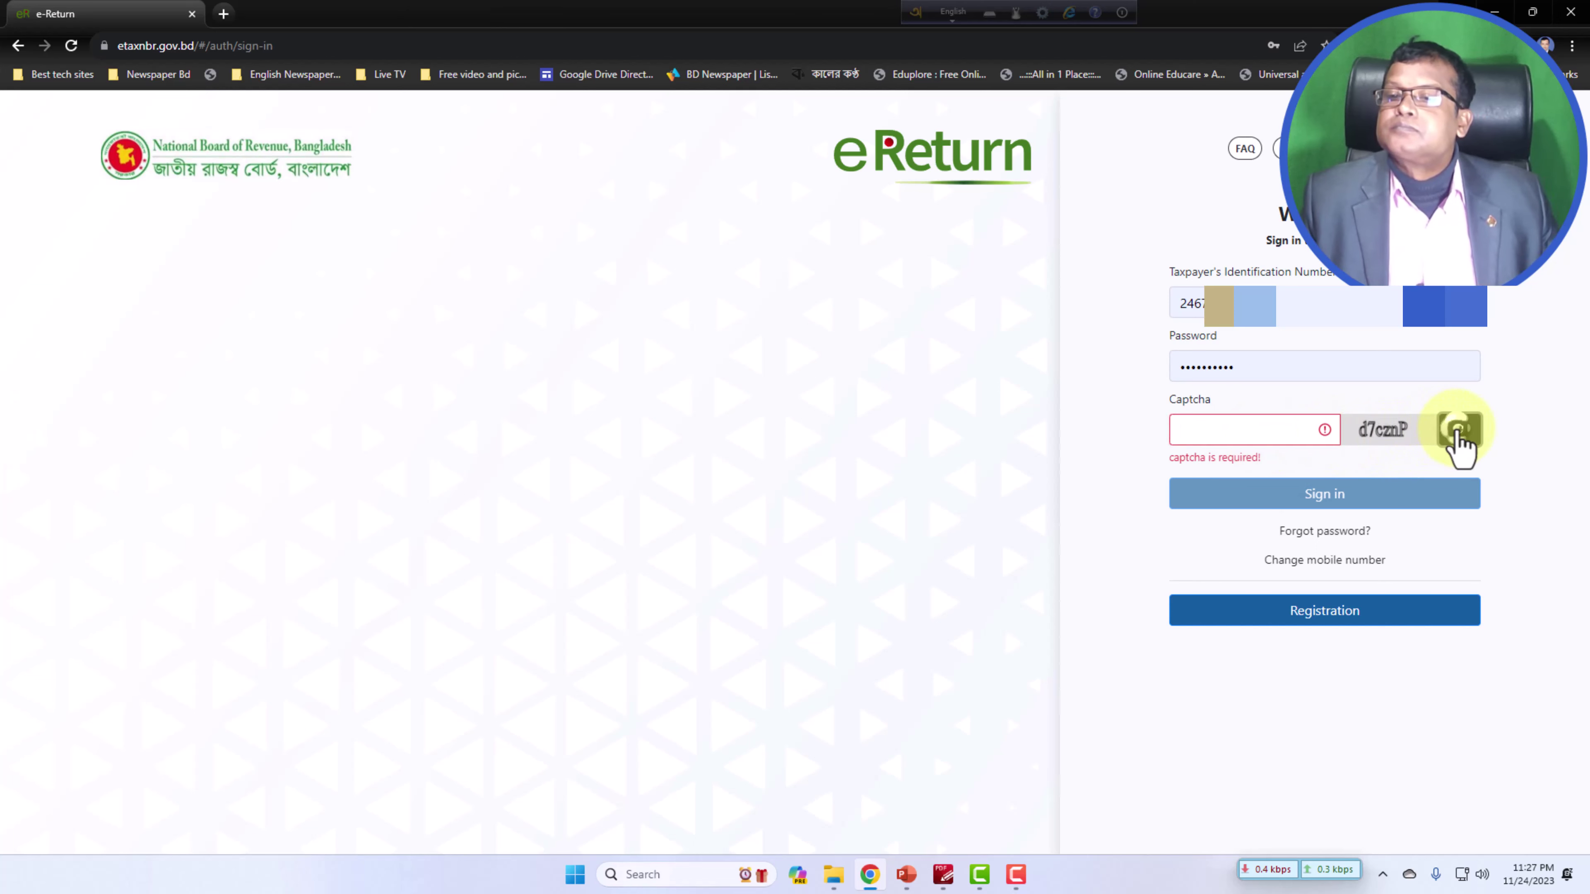
left_click(1225, 432)
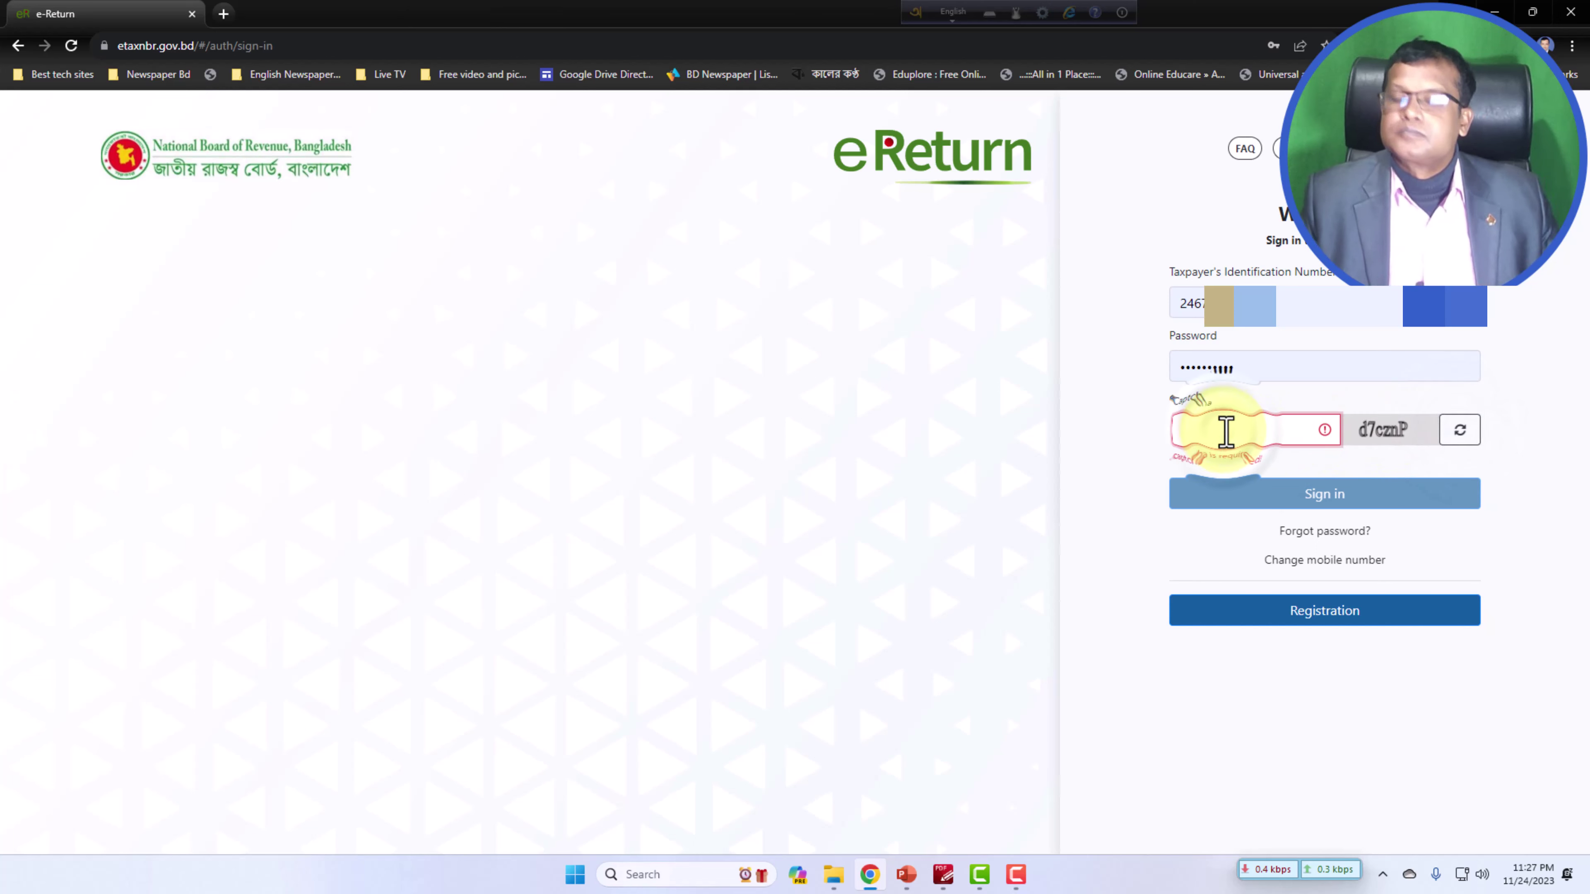
type("d7cznP")
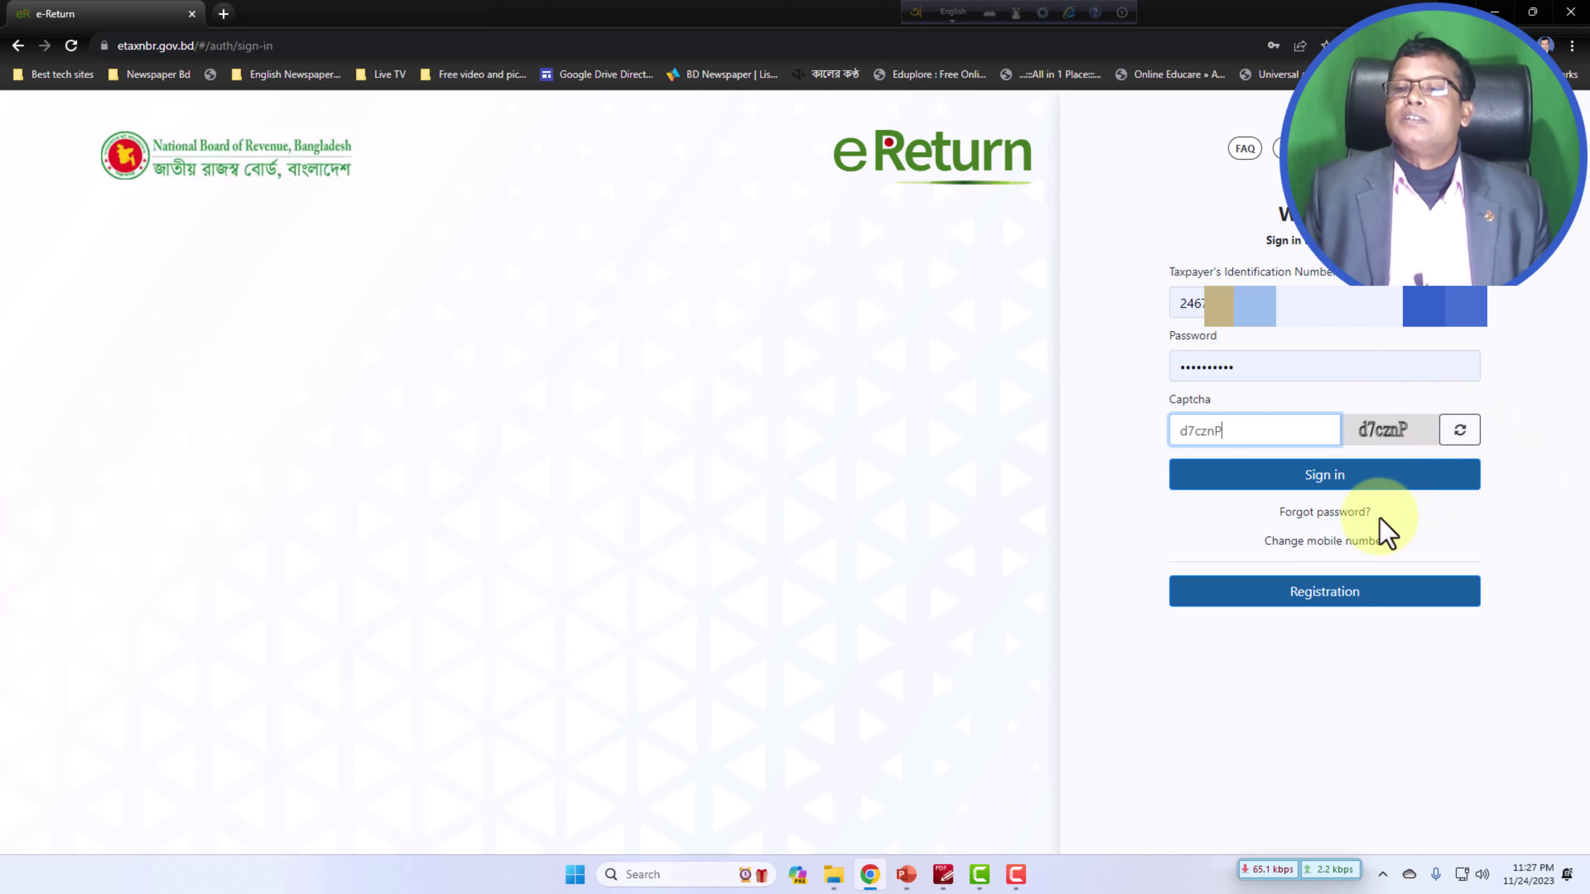
left_click(1329, 478)
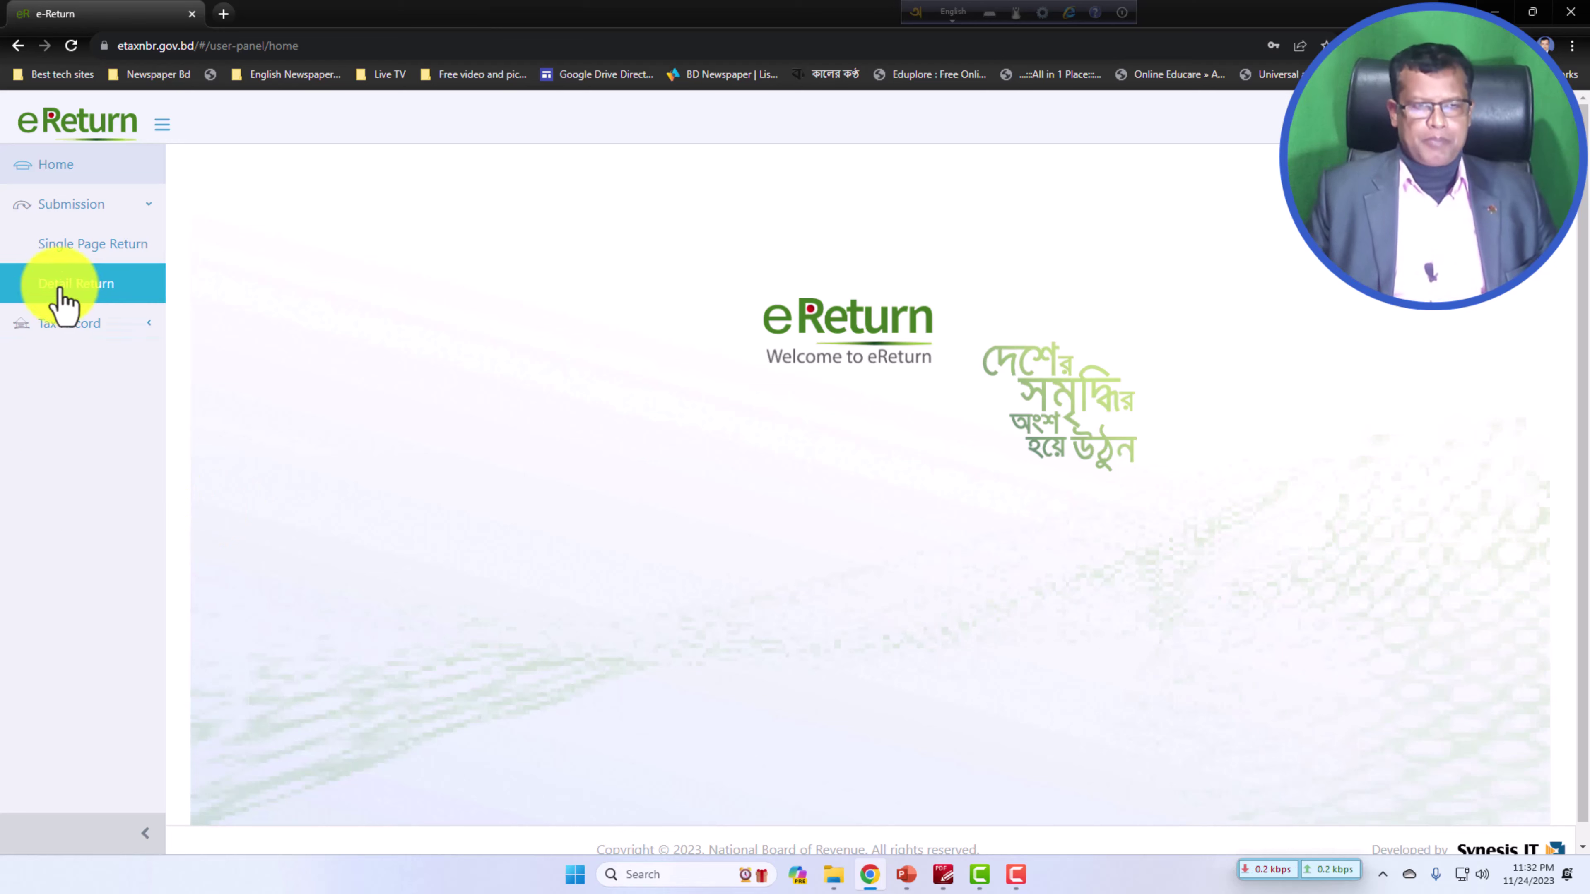
- Start a Single Page Return and dismiss its conditions dialog
left_click(84, 249)
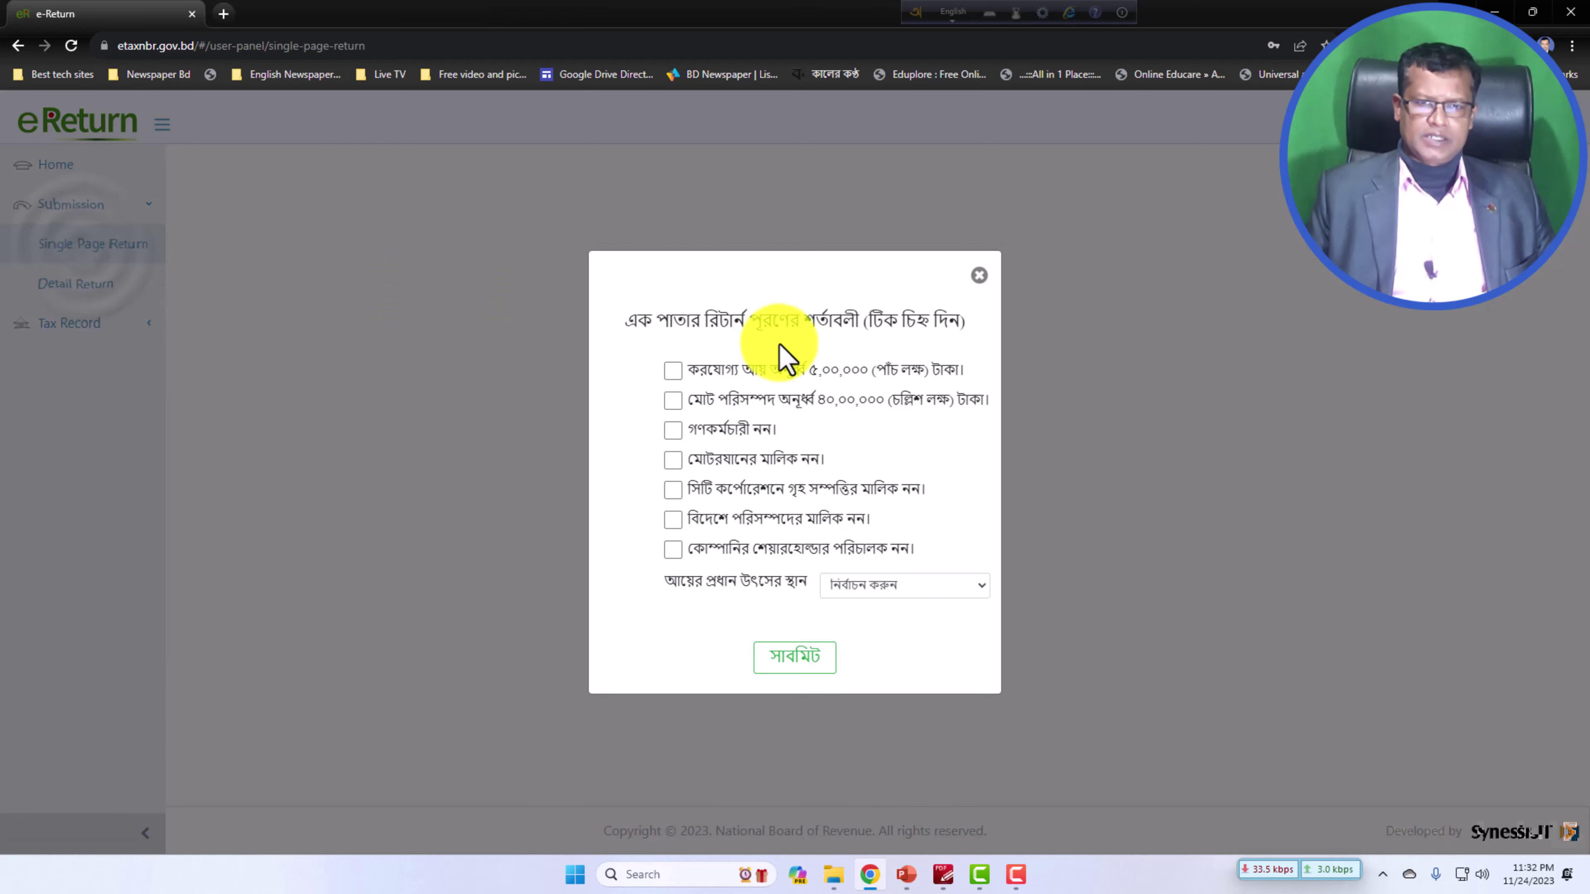
left_click(979, 275)
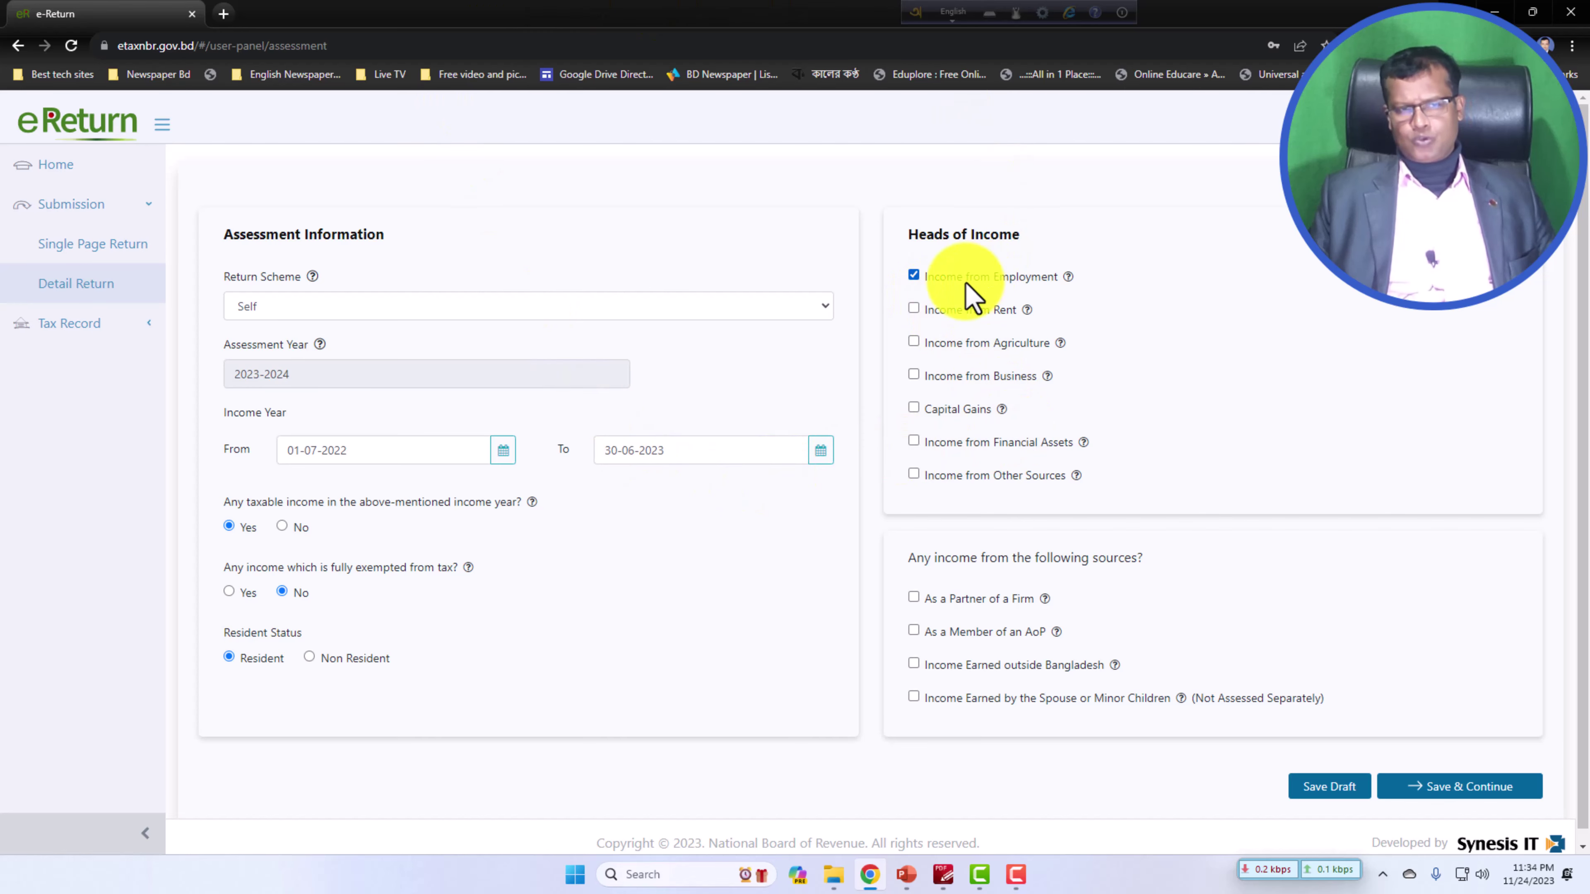
- Save the assessment details, then set income location to Any Other Area and shareholder director to No
left_click(1468, 788)
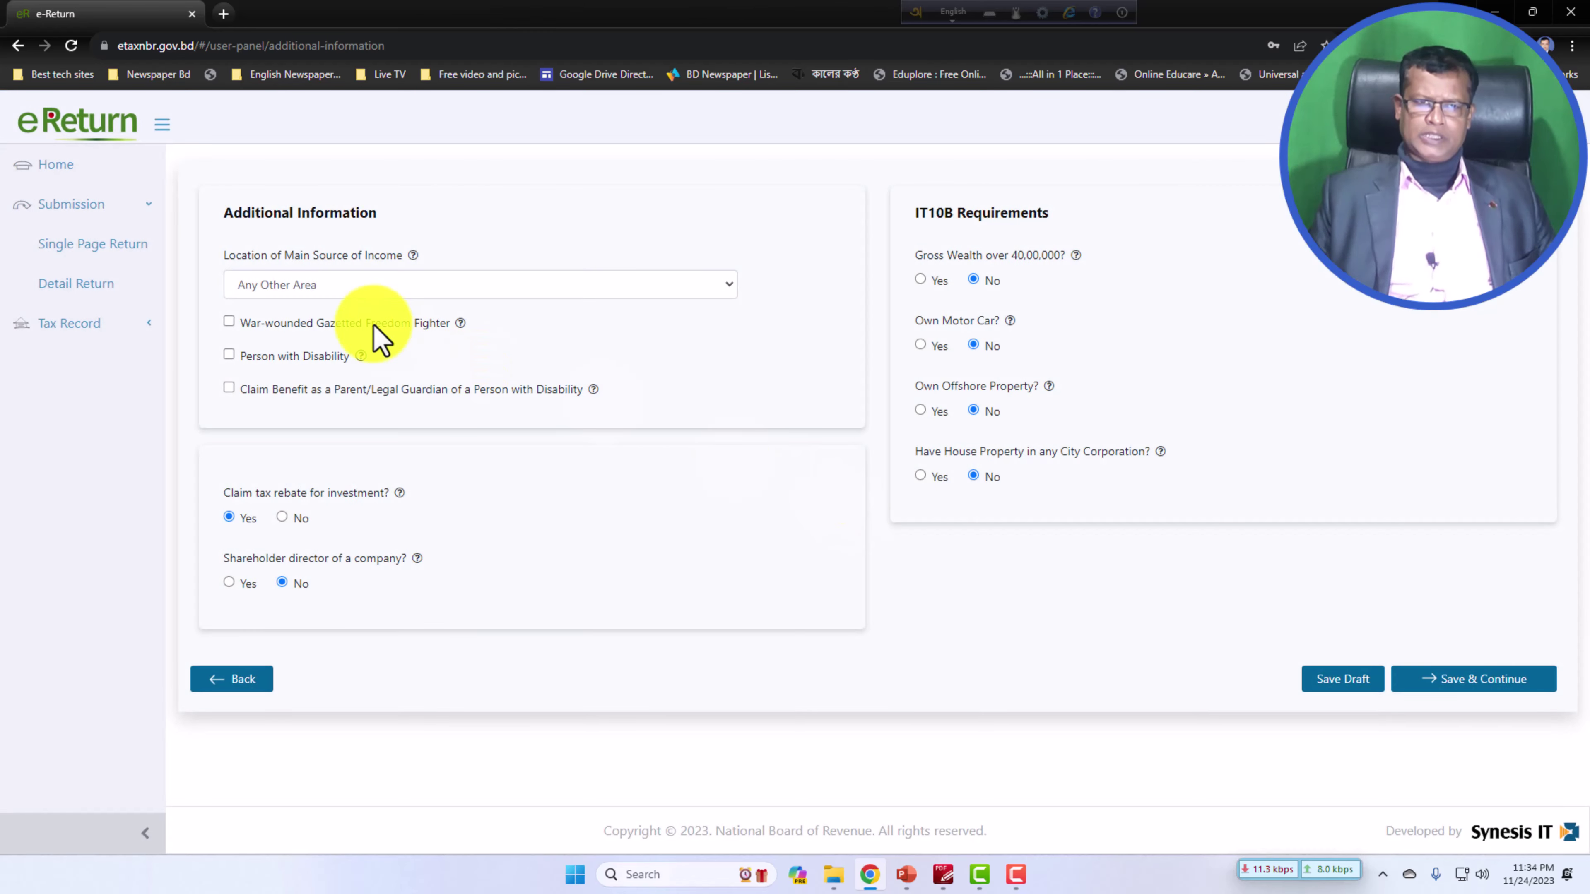
left_click(454, 285)
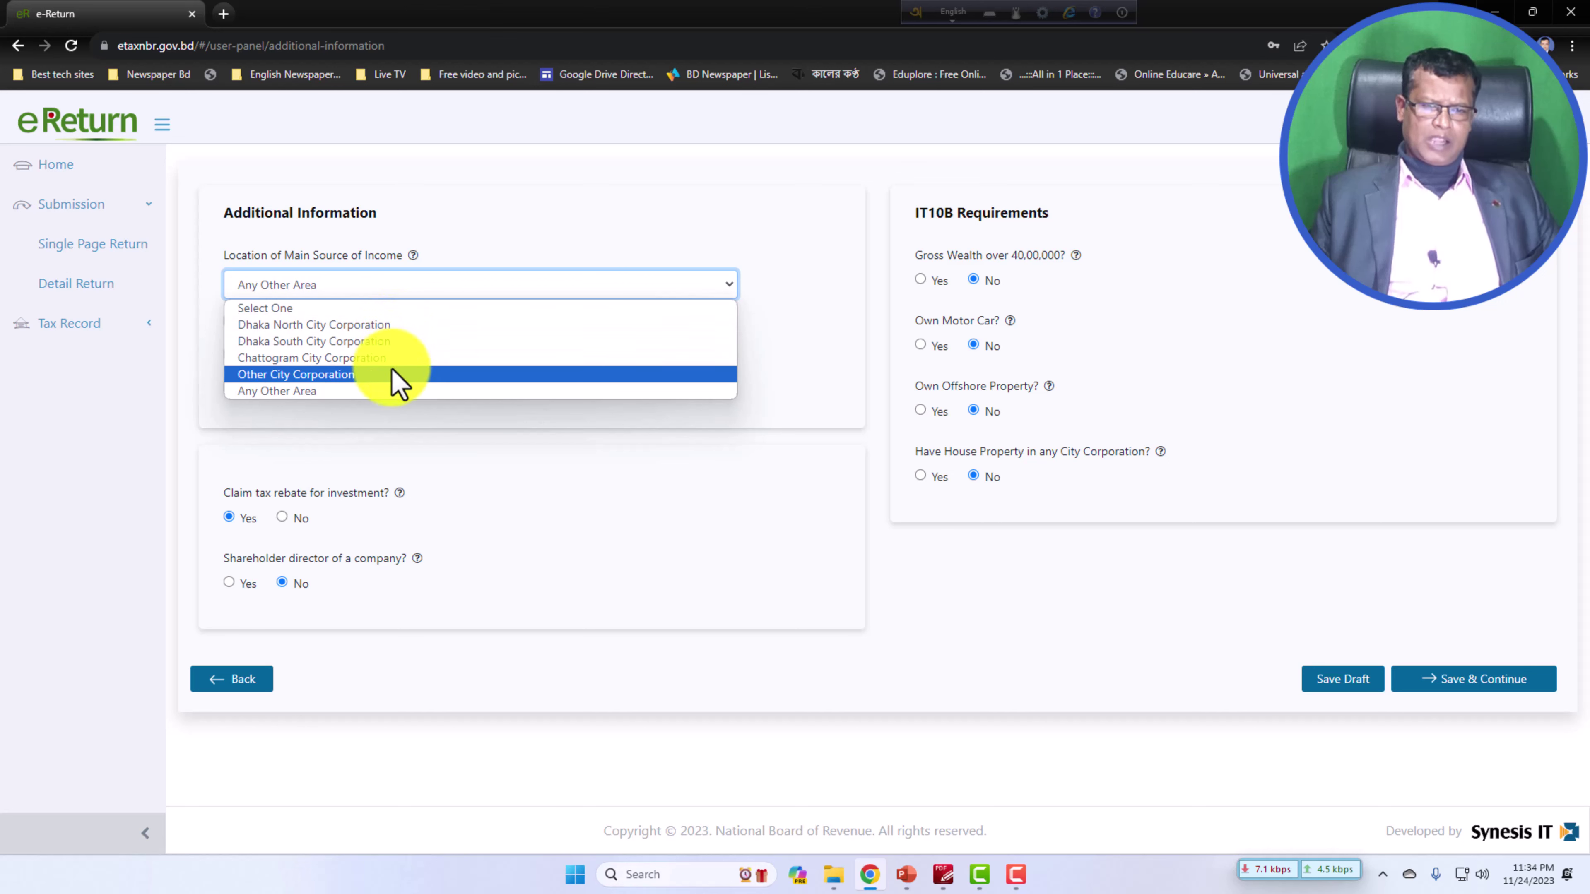
left_click(373, 390)
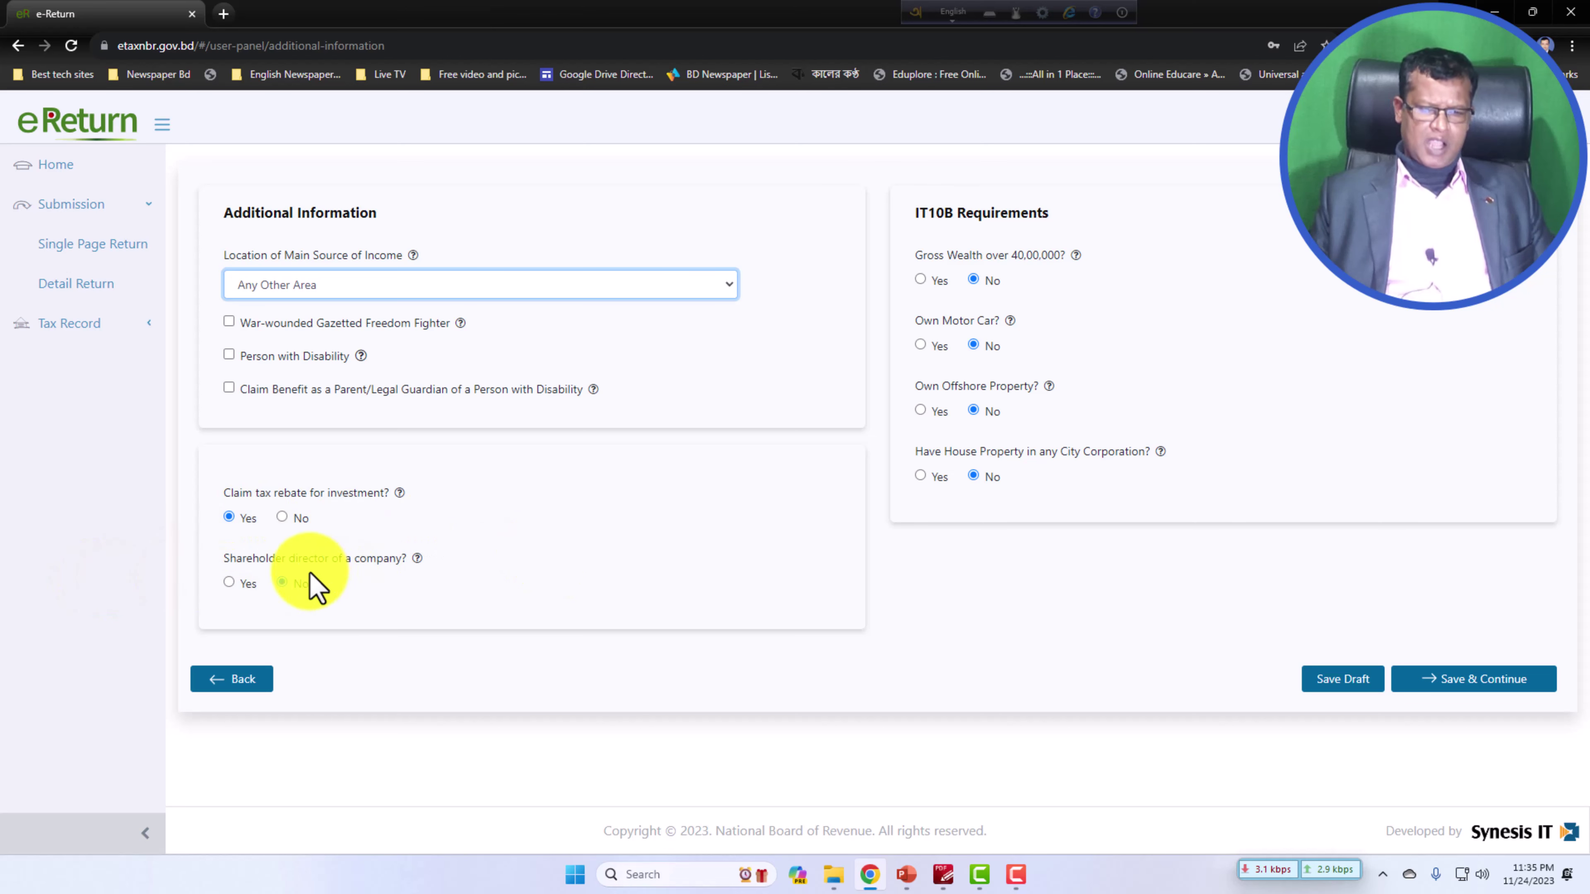
left_click(281, 583)
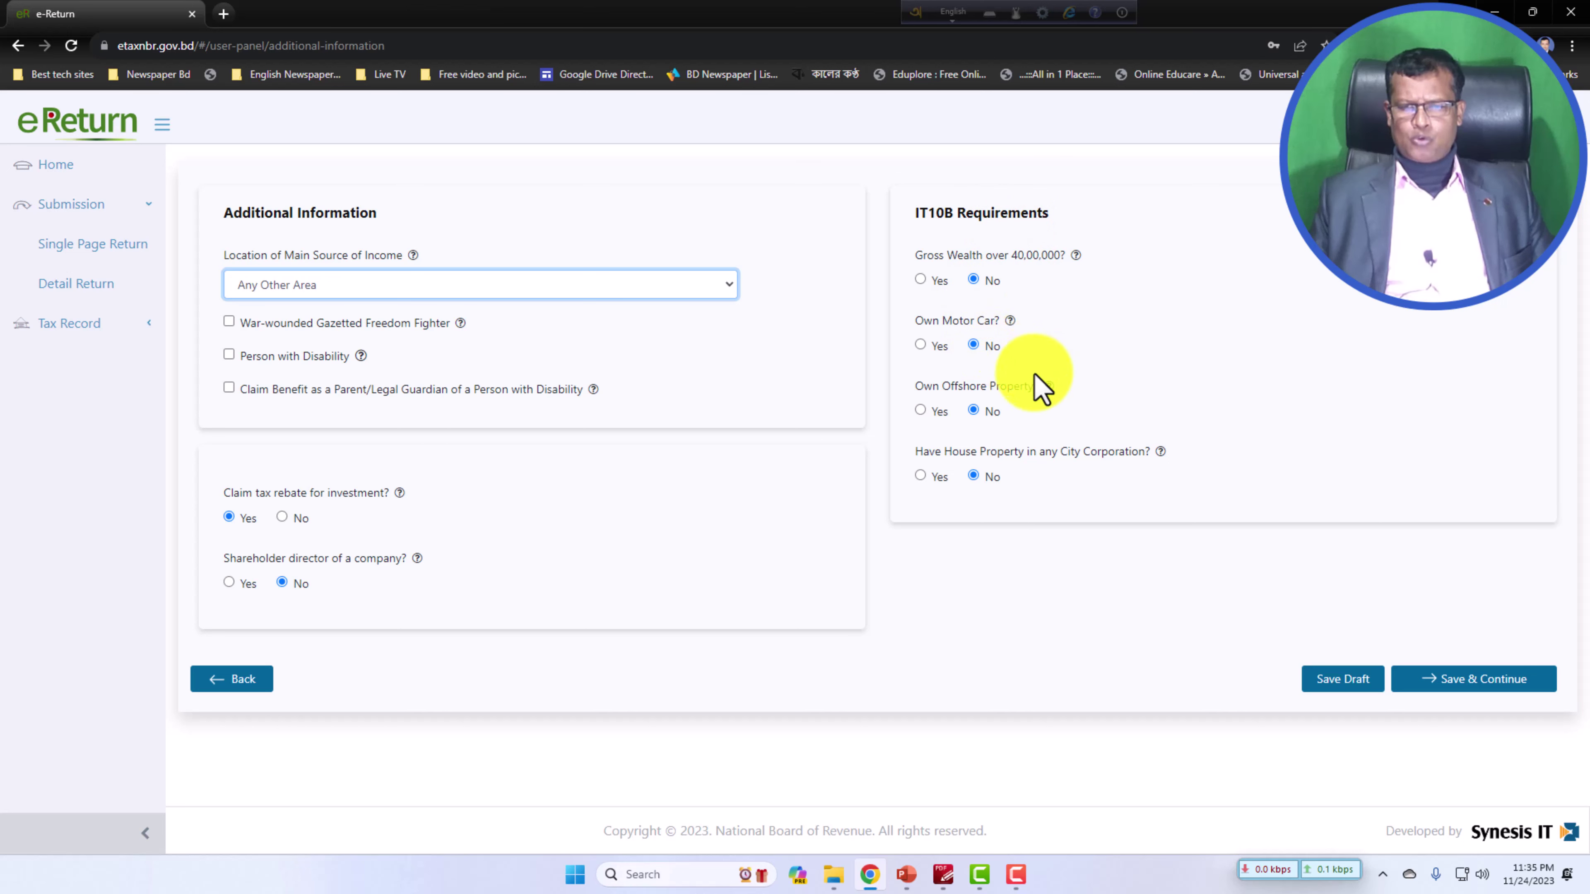
mouse_move(1049, 384)
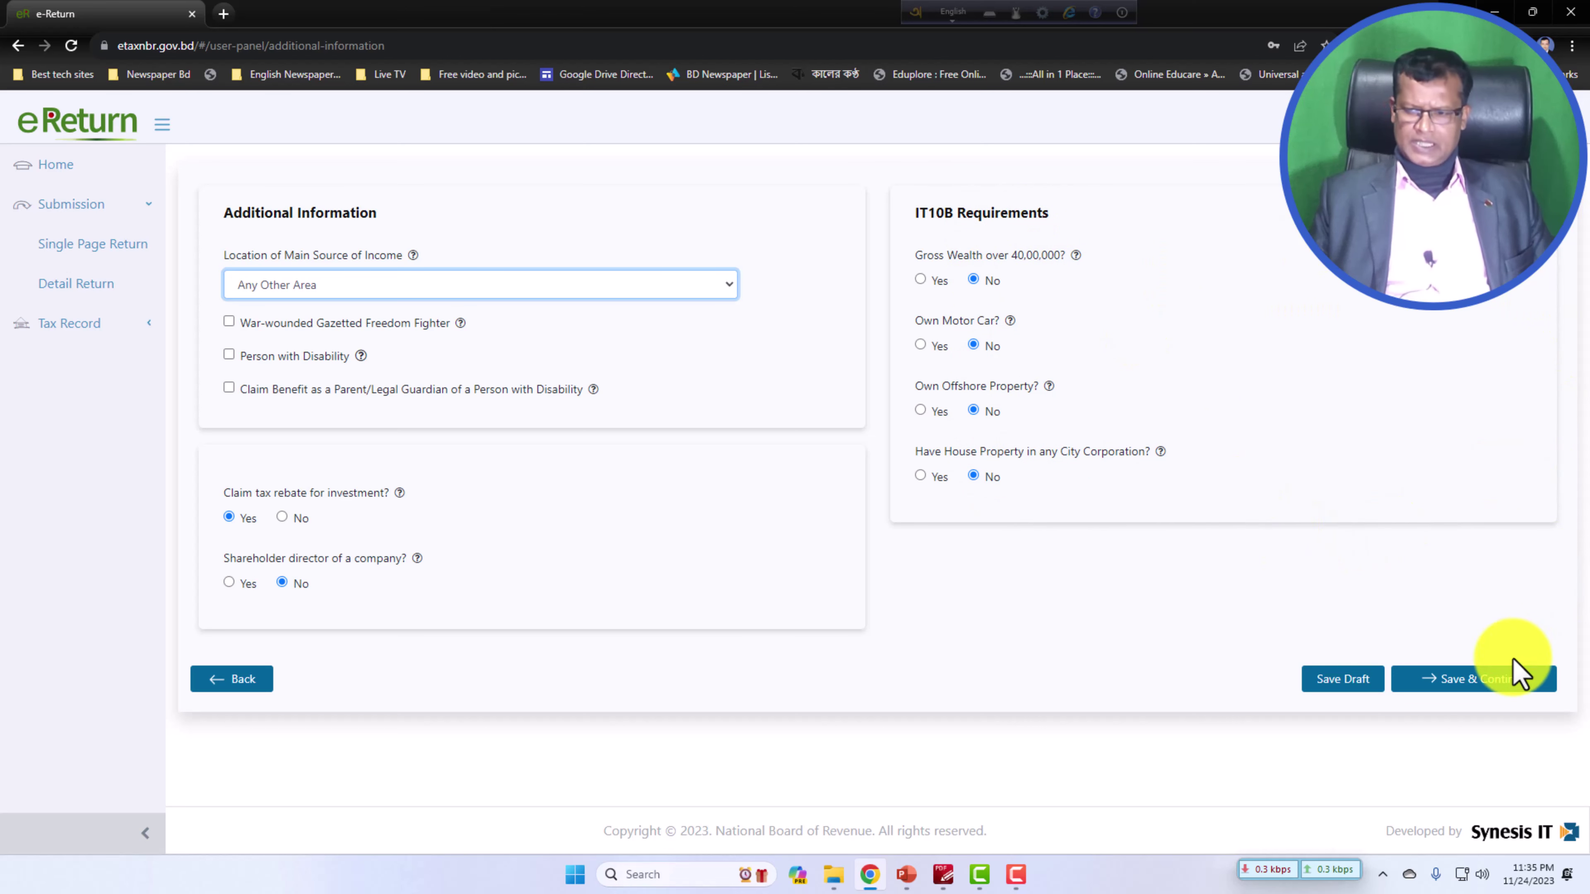
- Save Additional Information and keep Employment Type as Government Pay Scale (Payment through iBAS++)
left_click(1499, 680)
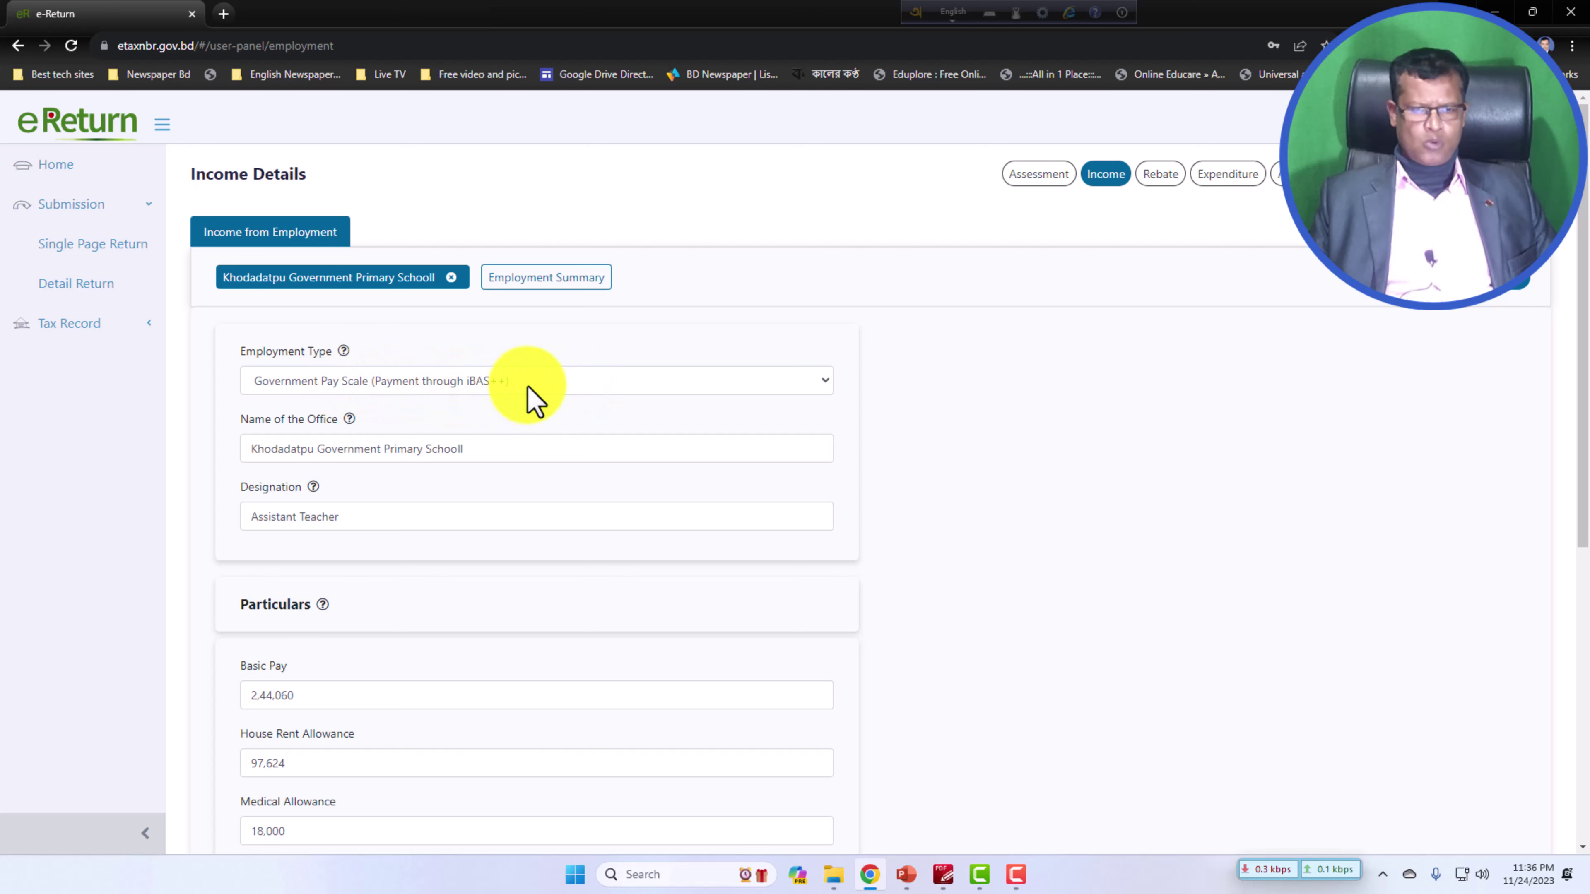
left_click(544, 384)
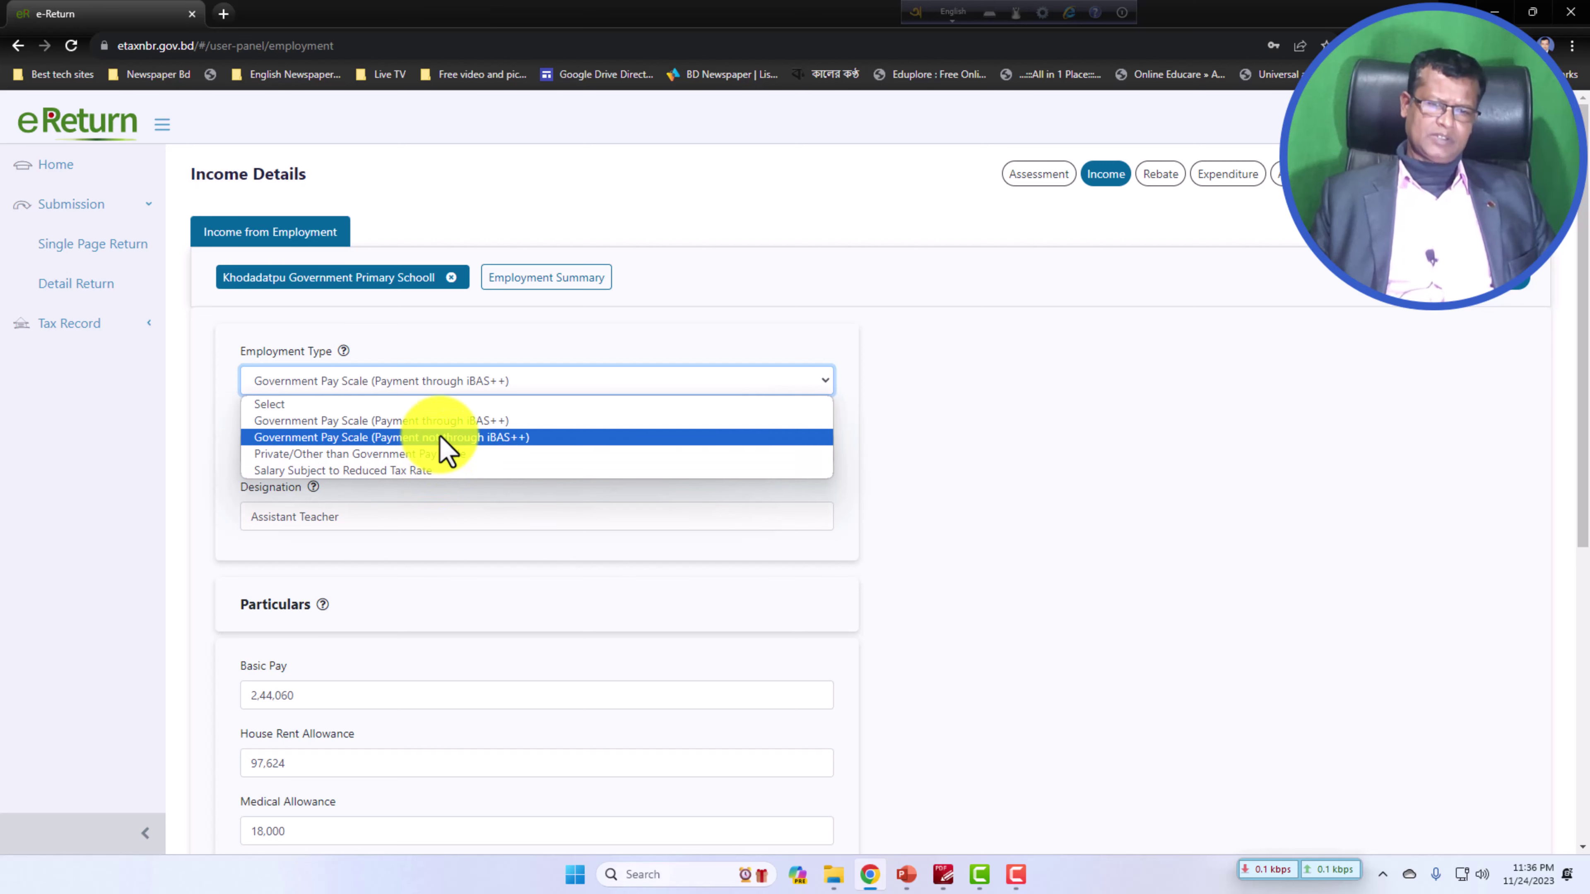
left_click(931, 446)
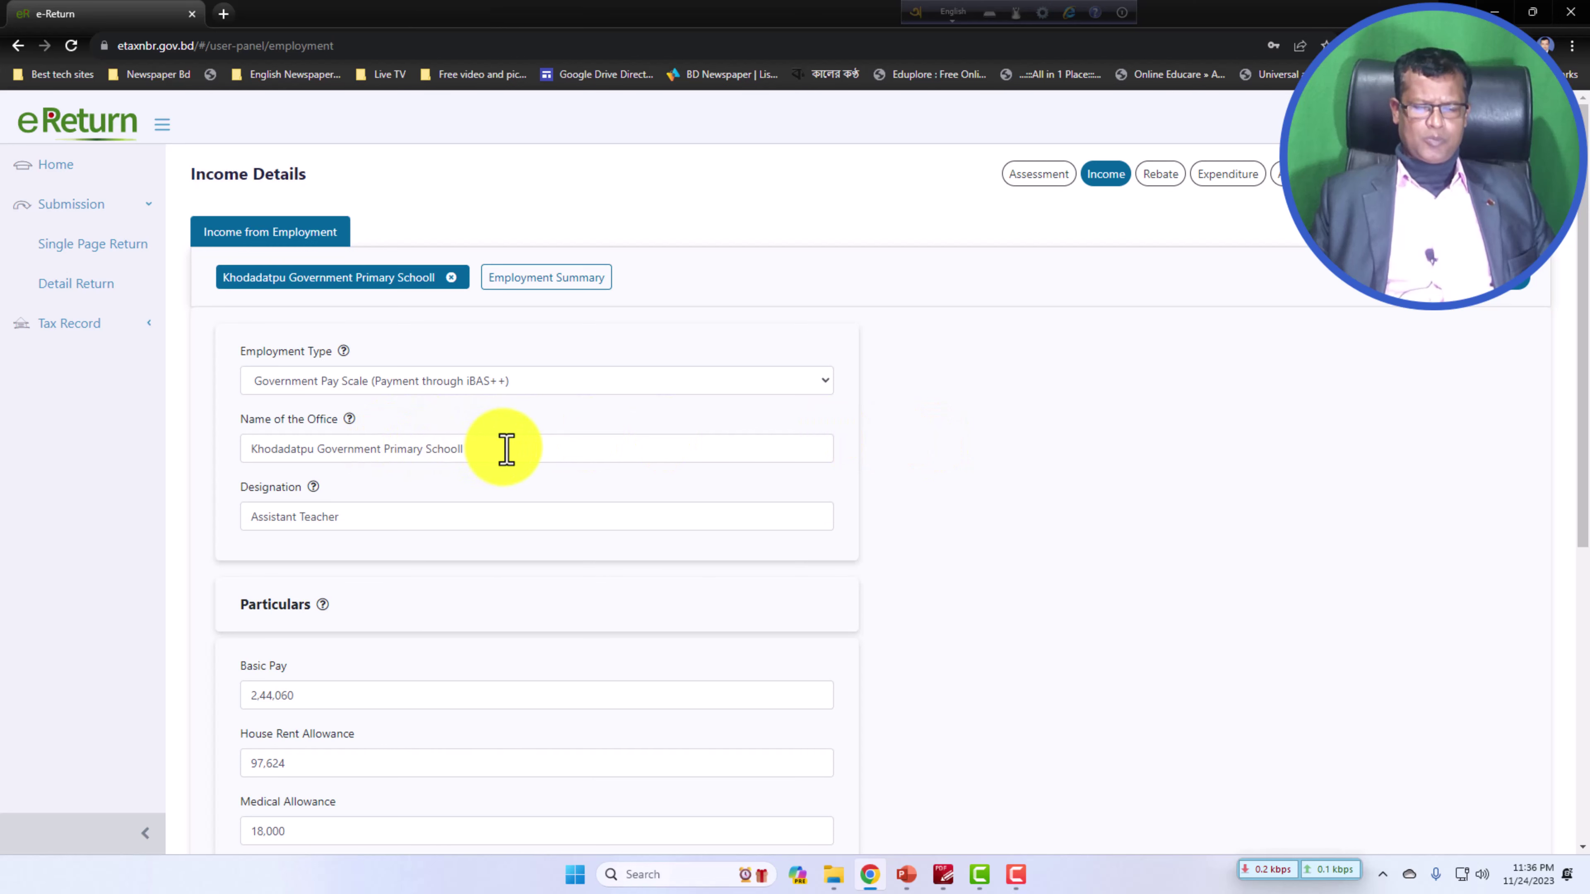
scroll(620, 512, "down", 2)
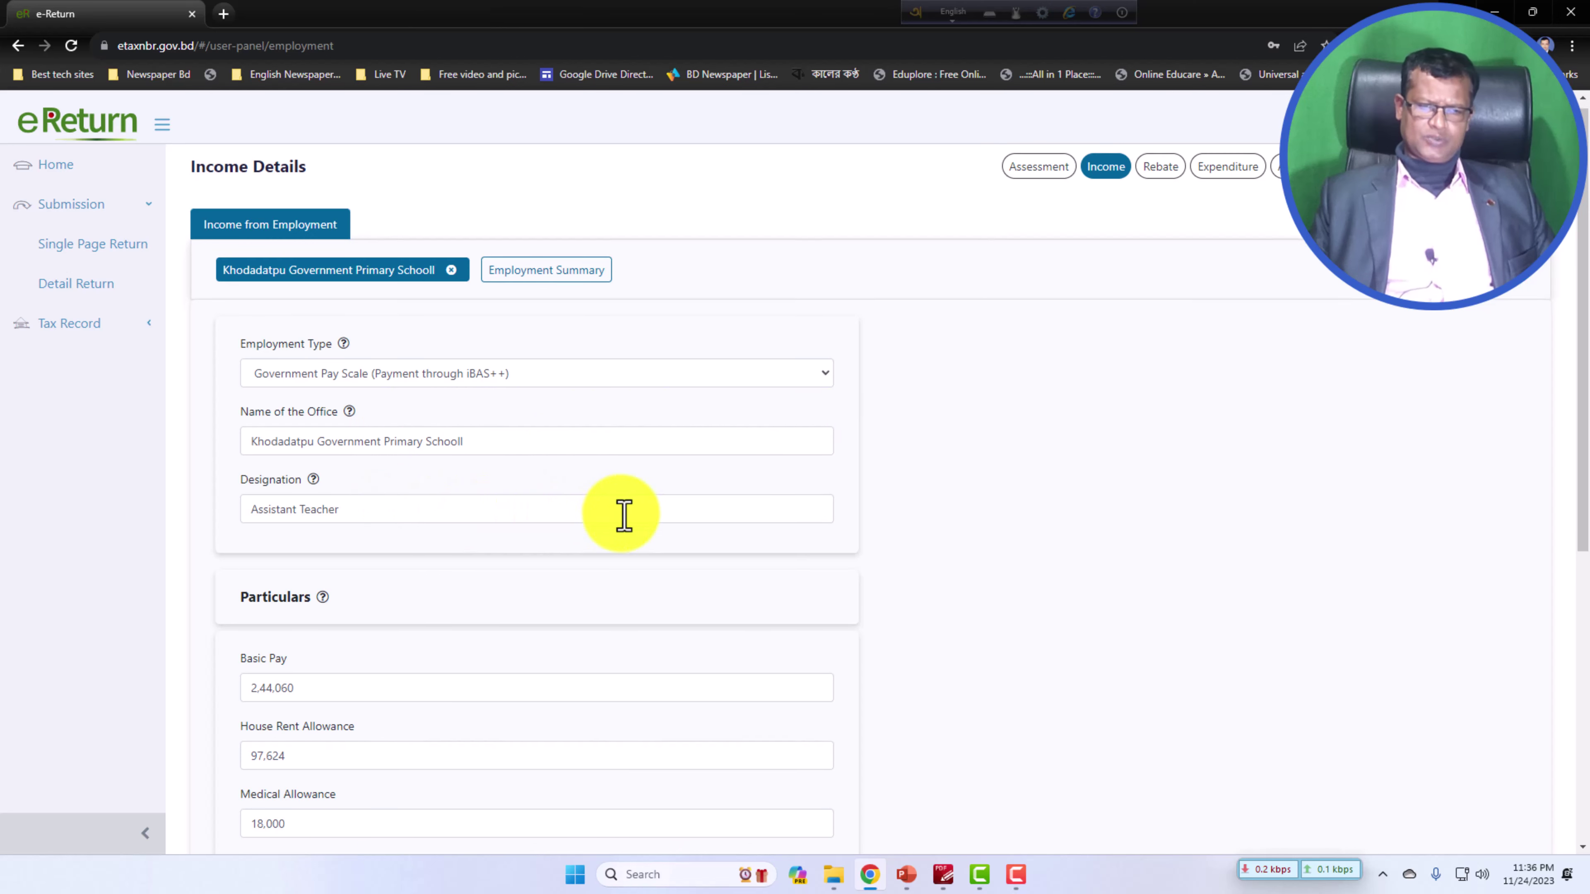
scroll(472, 380, "down", 2)
scroll(473, 384, "down", 1)
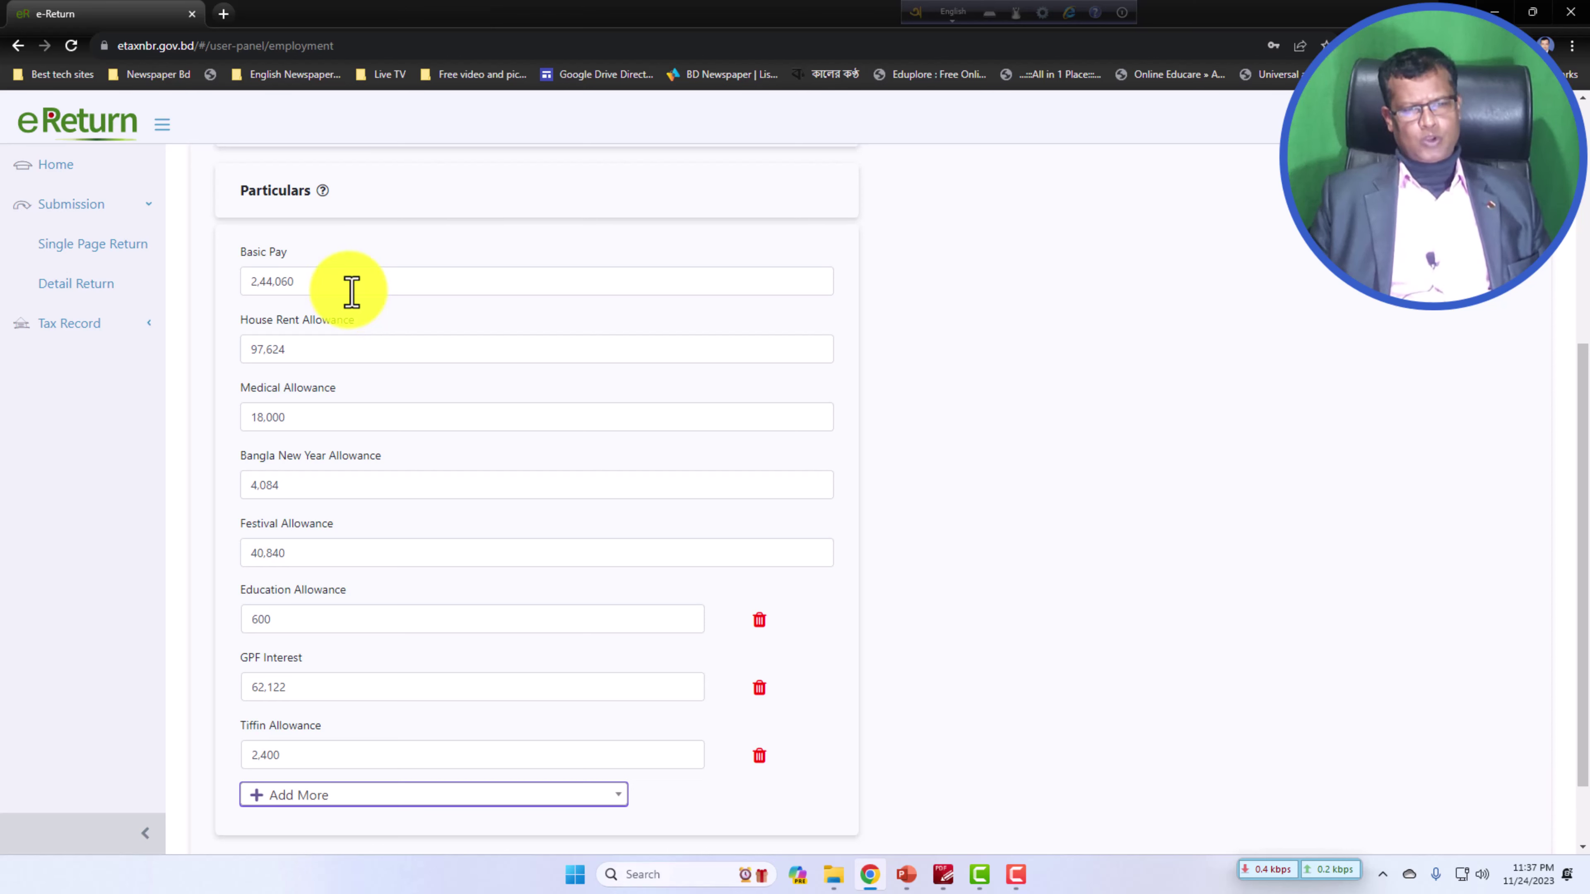
left_click(408, 293)
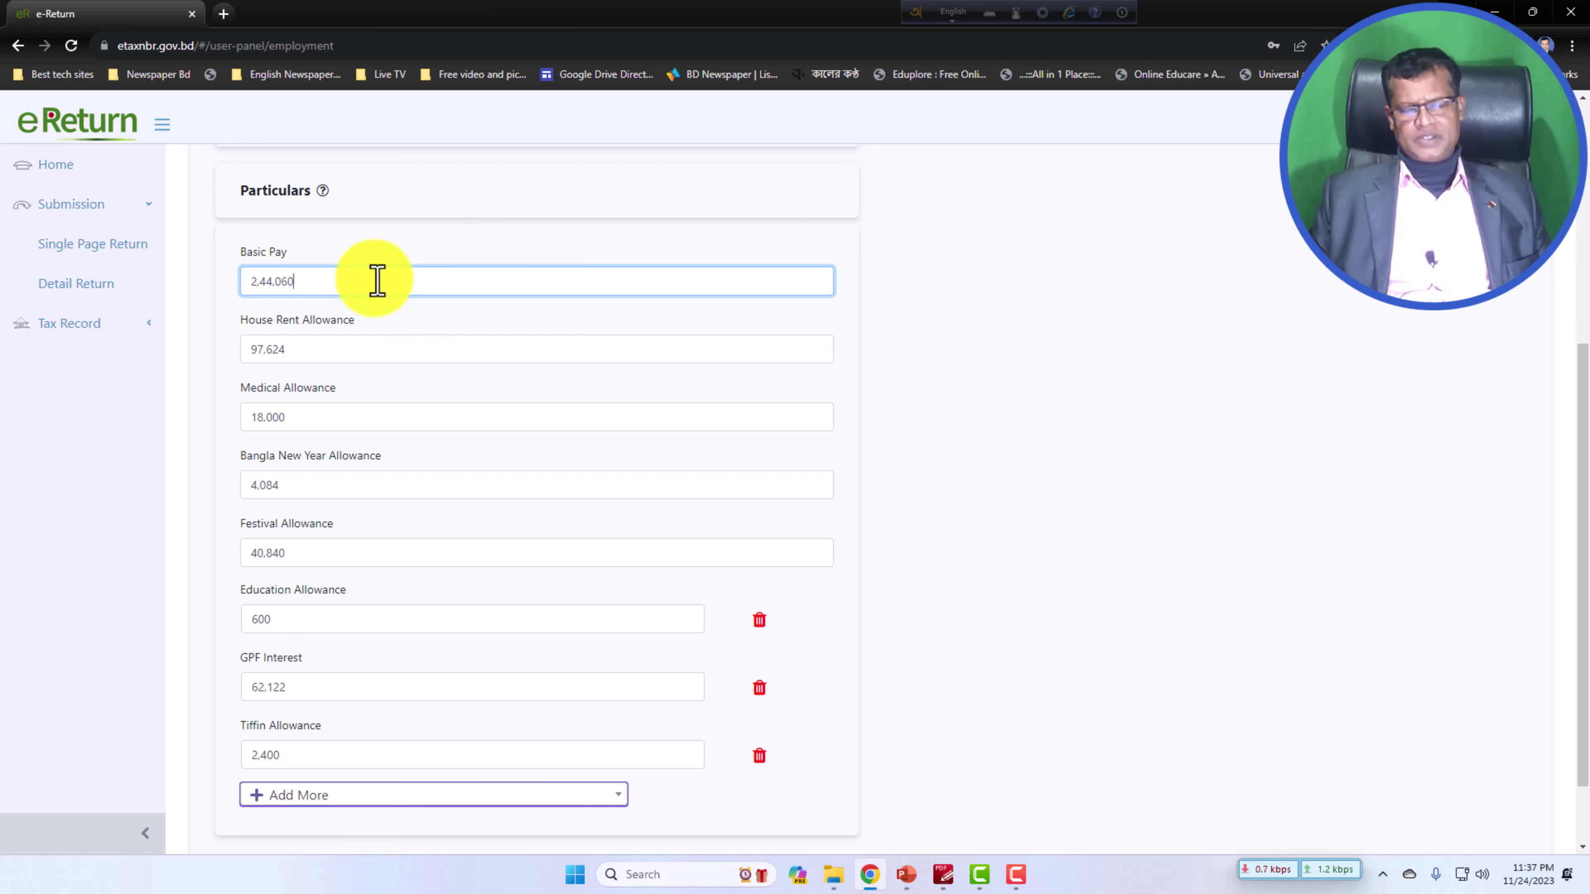
left_click(353, 350)
left_click(362, 411)
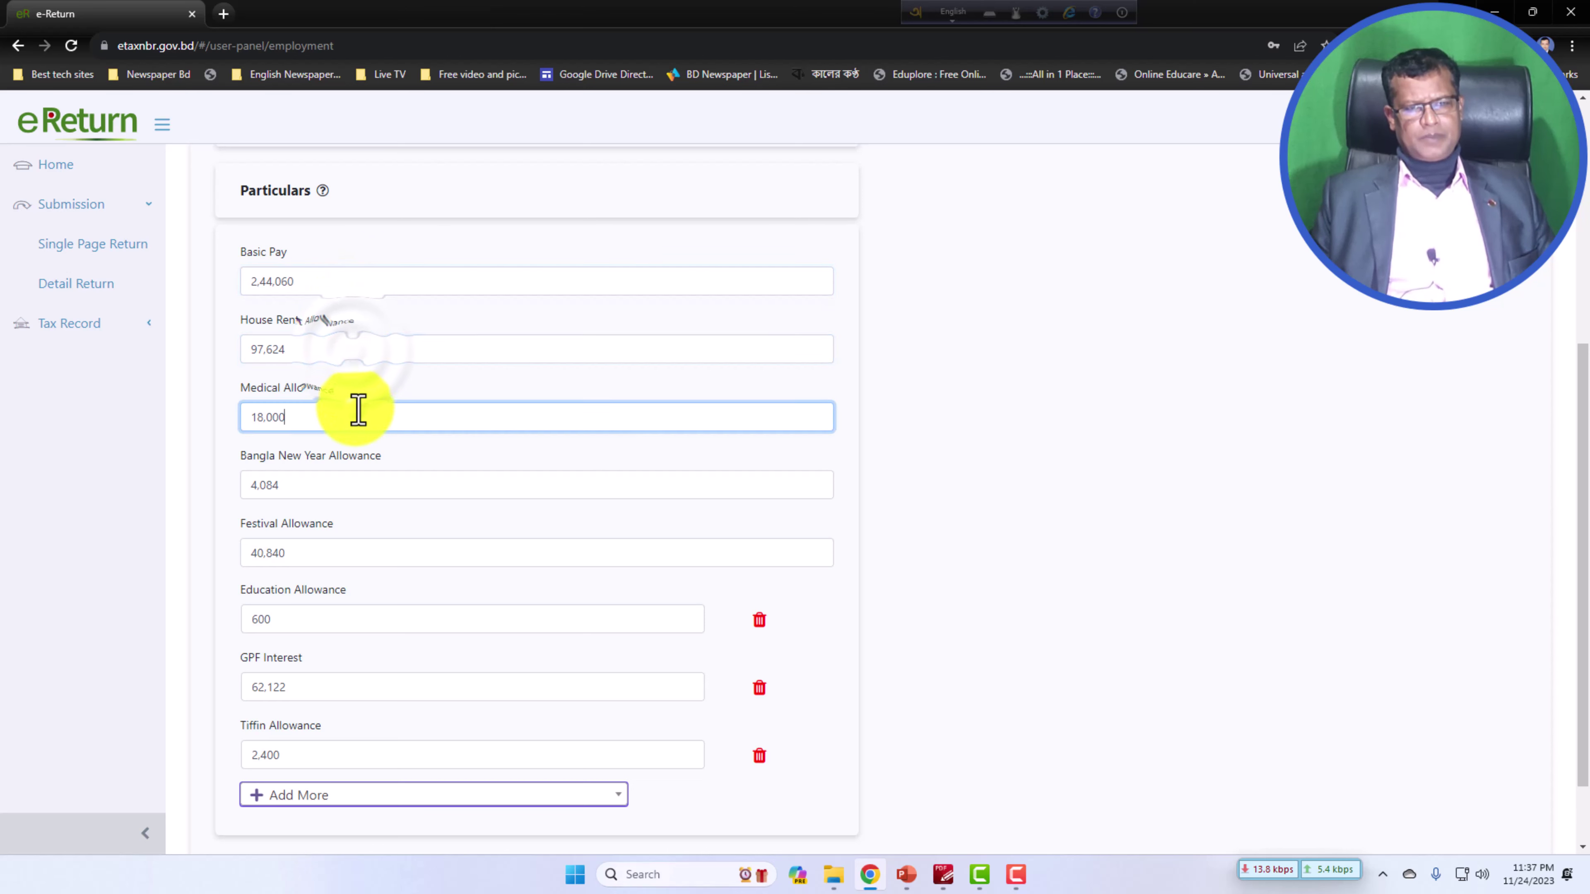
left_click(354, 485)
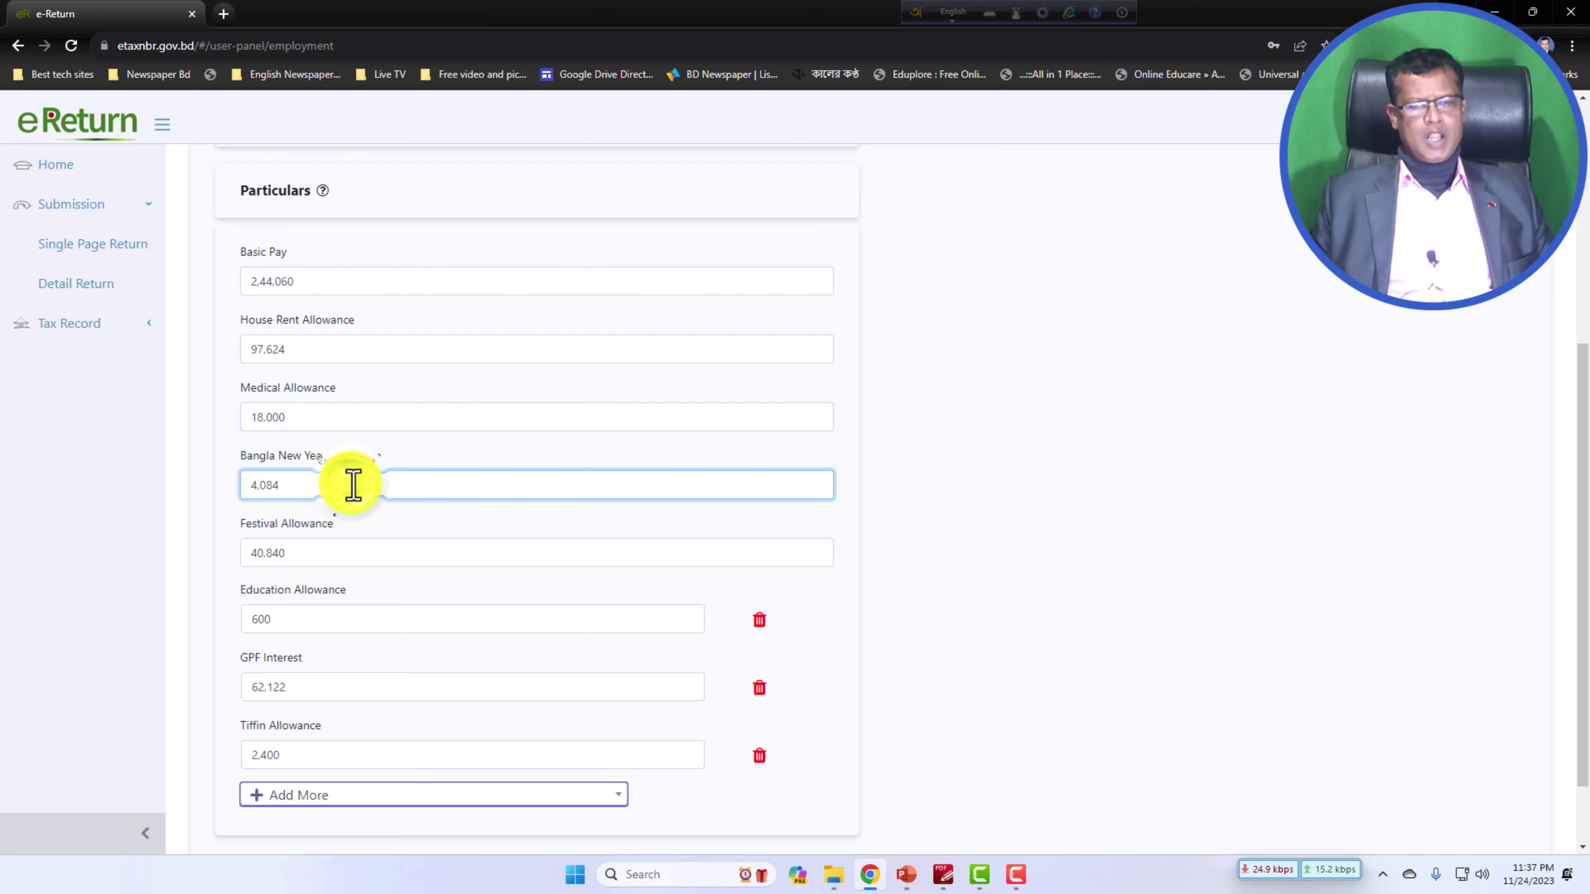
left_click(341, 550)
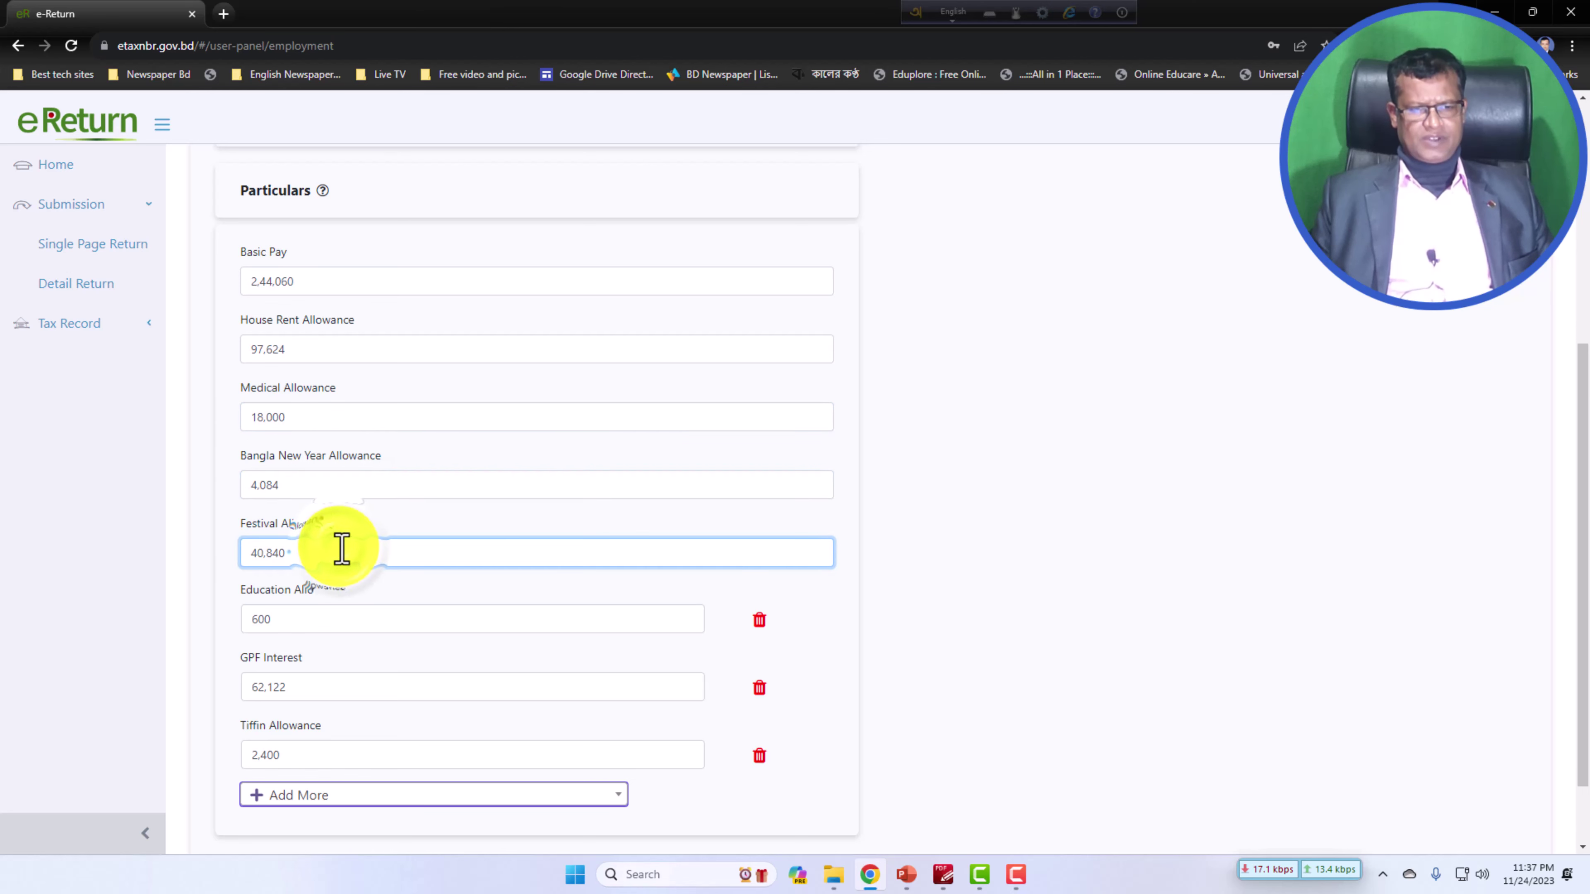
scroll(342, 549, "down", 1)
left_click(341, 550)
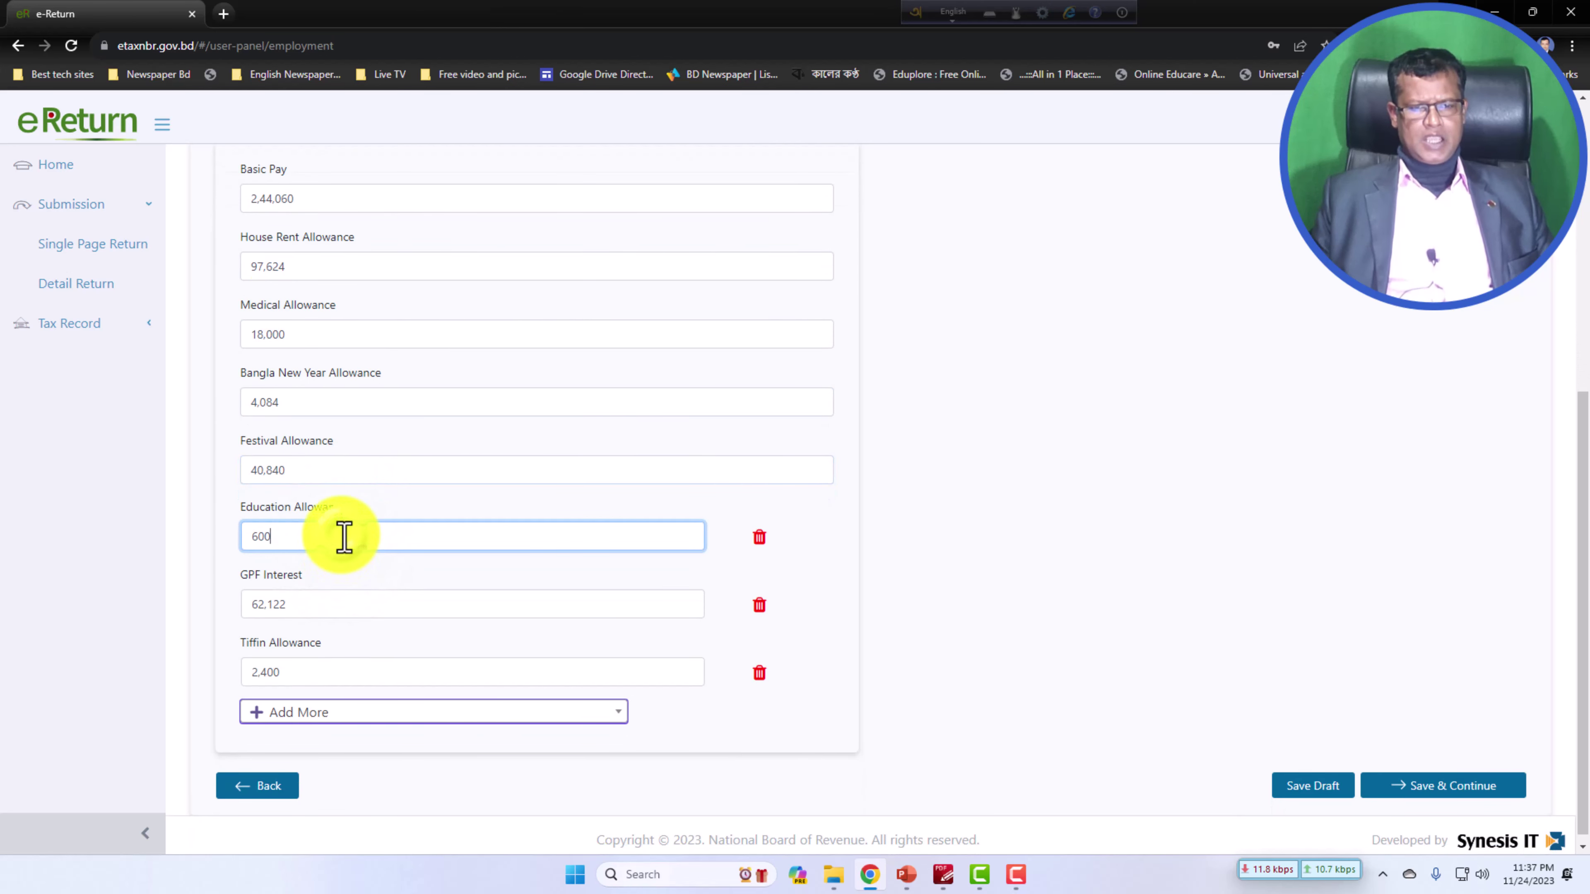
left_click(343, 603)
scroll(344, 601, "down", 1)
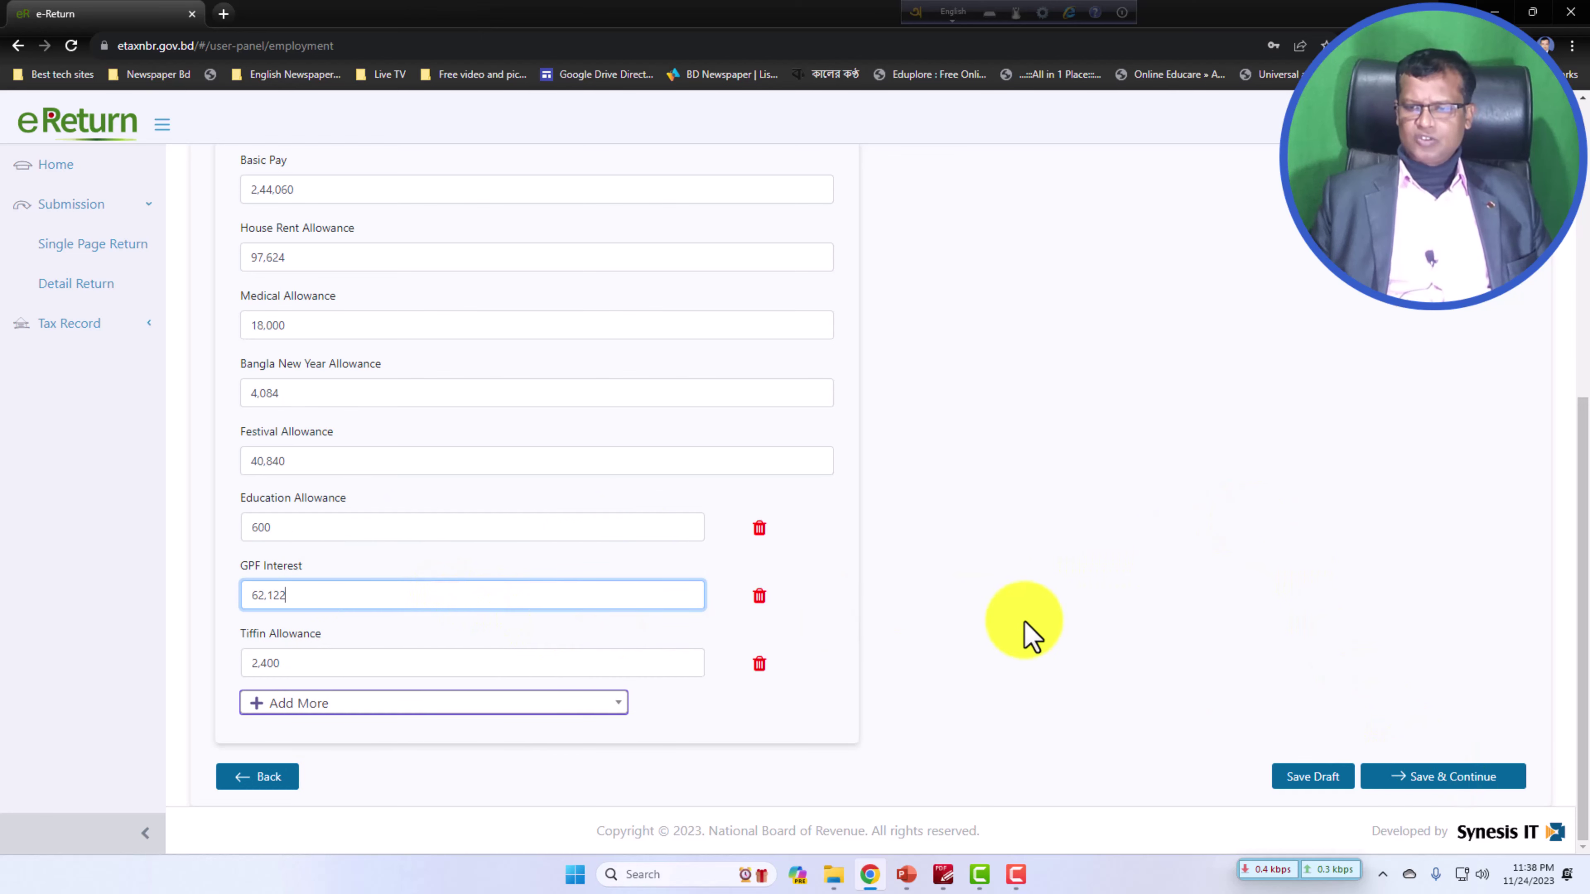
scroll(1001, 620, "up", 8)
scroll(852, 561, "down", 2)
scroll(842, 557, "up", 1)
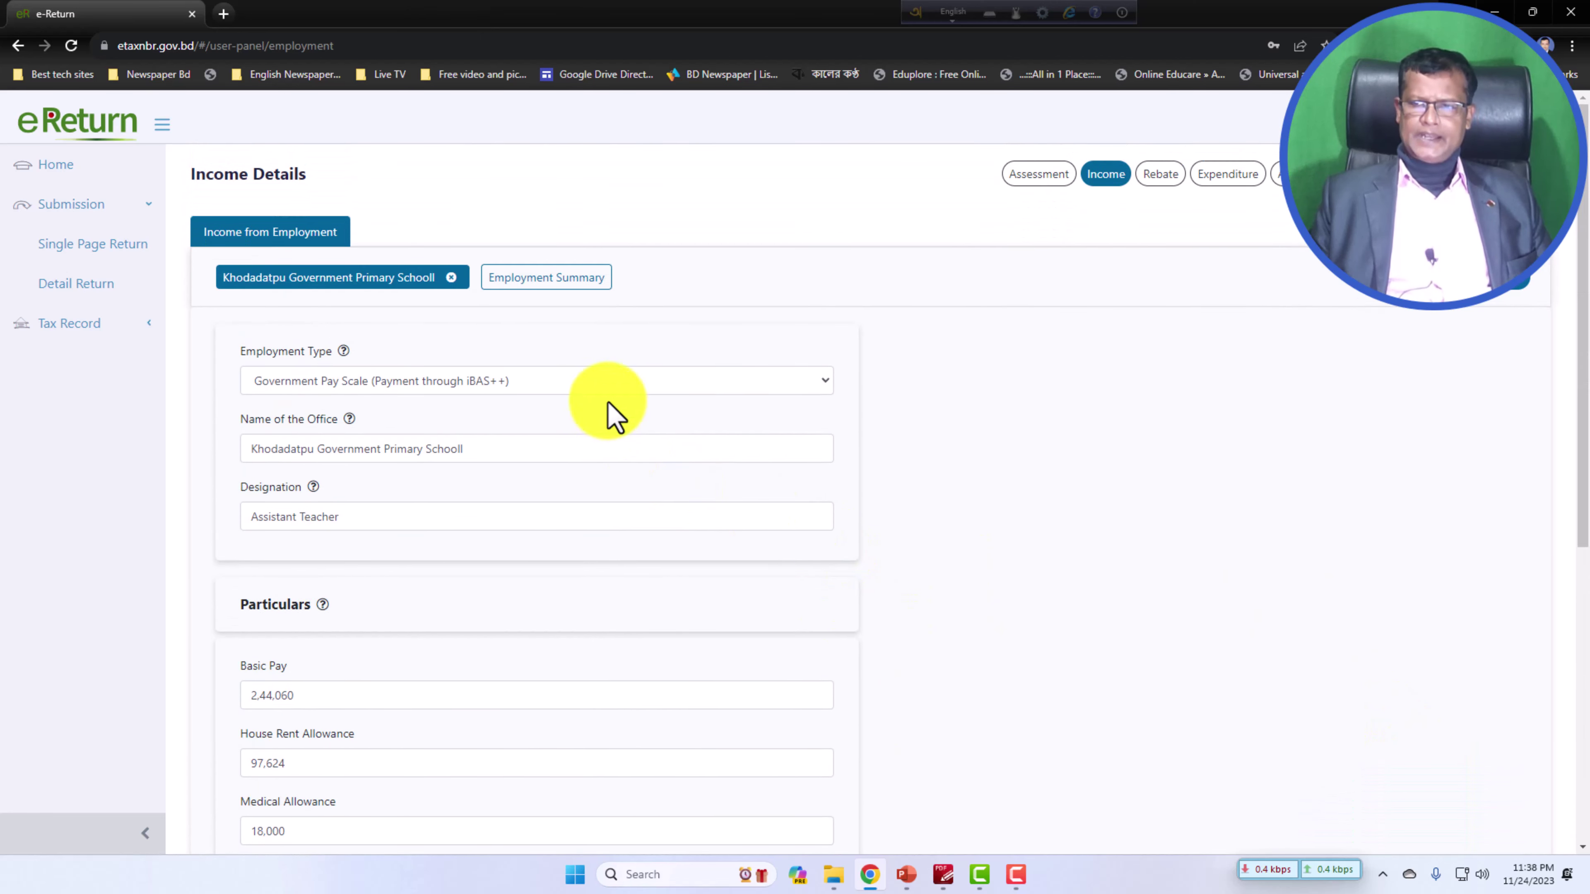
scroll(600, 396, "down", 1)
scroll(595, 392, "up", 1)
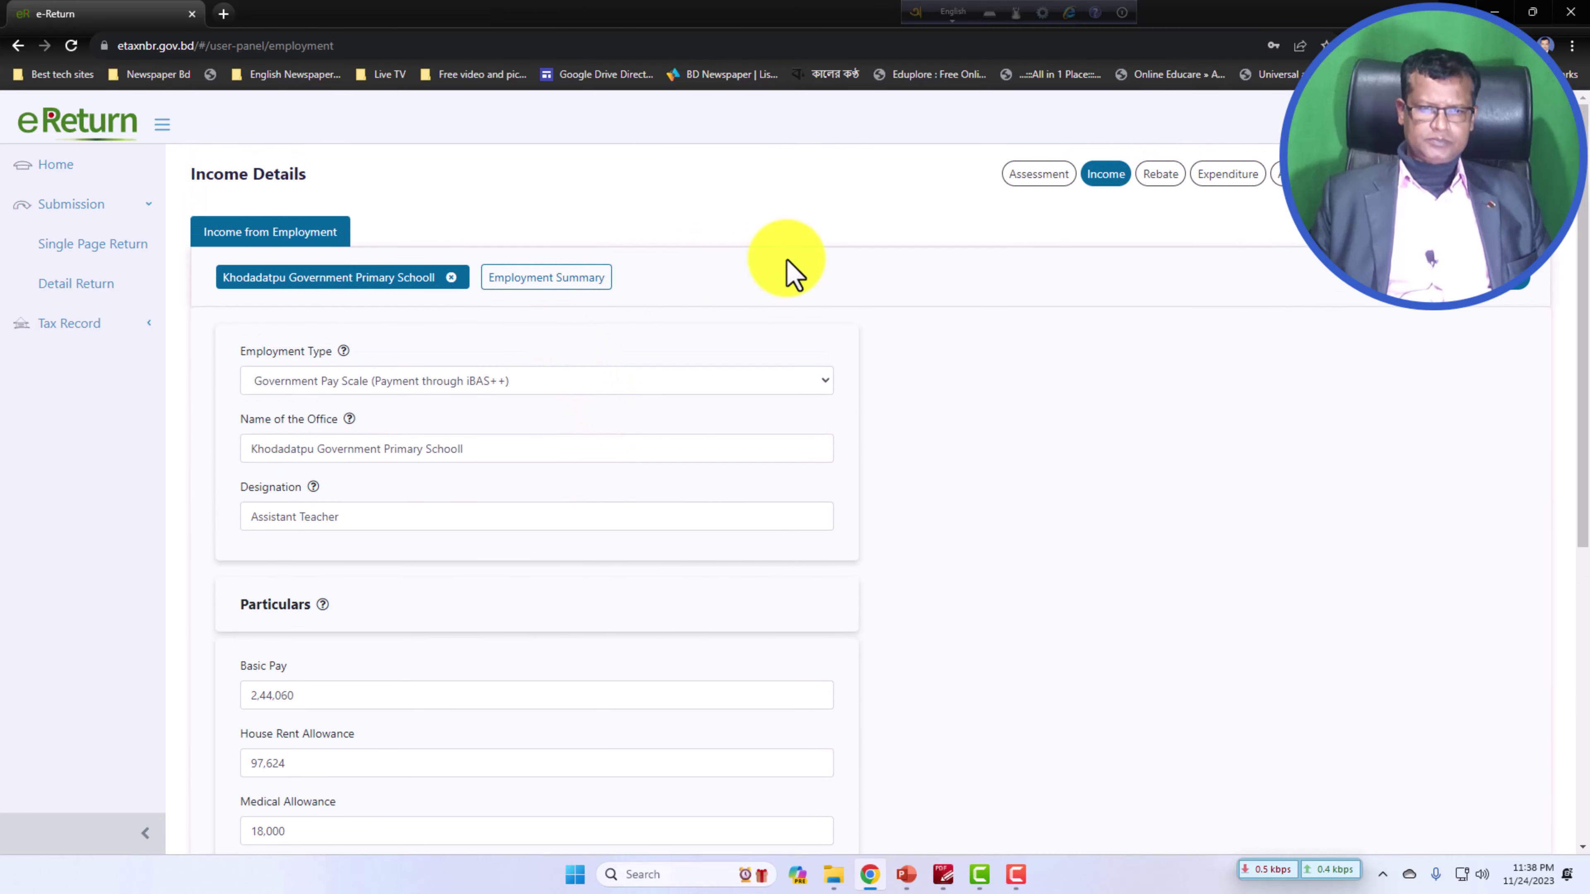
- Minimize Chrome and open the 'Tax calculation 2023' workbook from This PC's Documents folder
left_click(1497, 9)
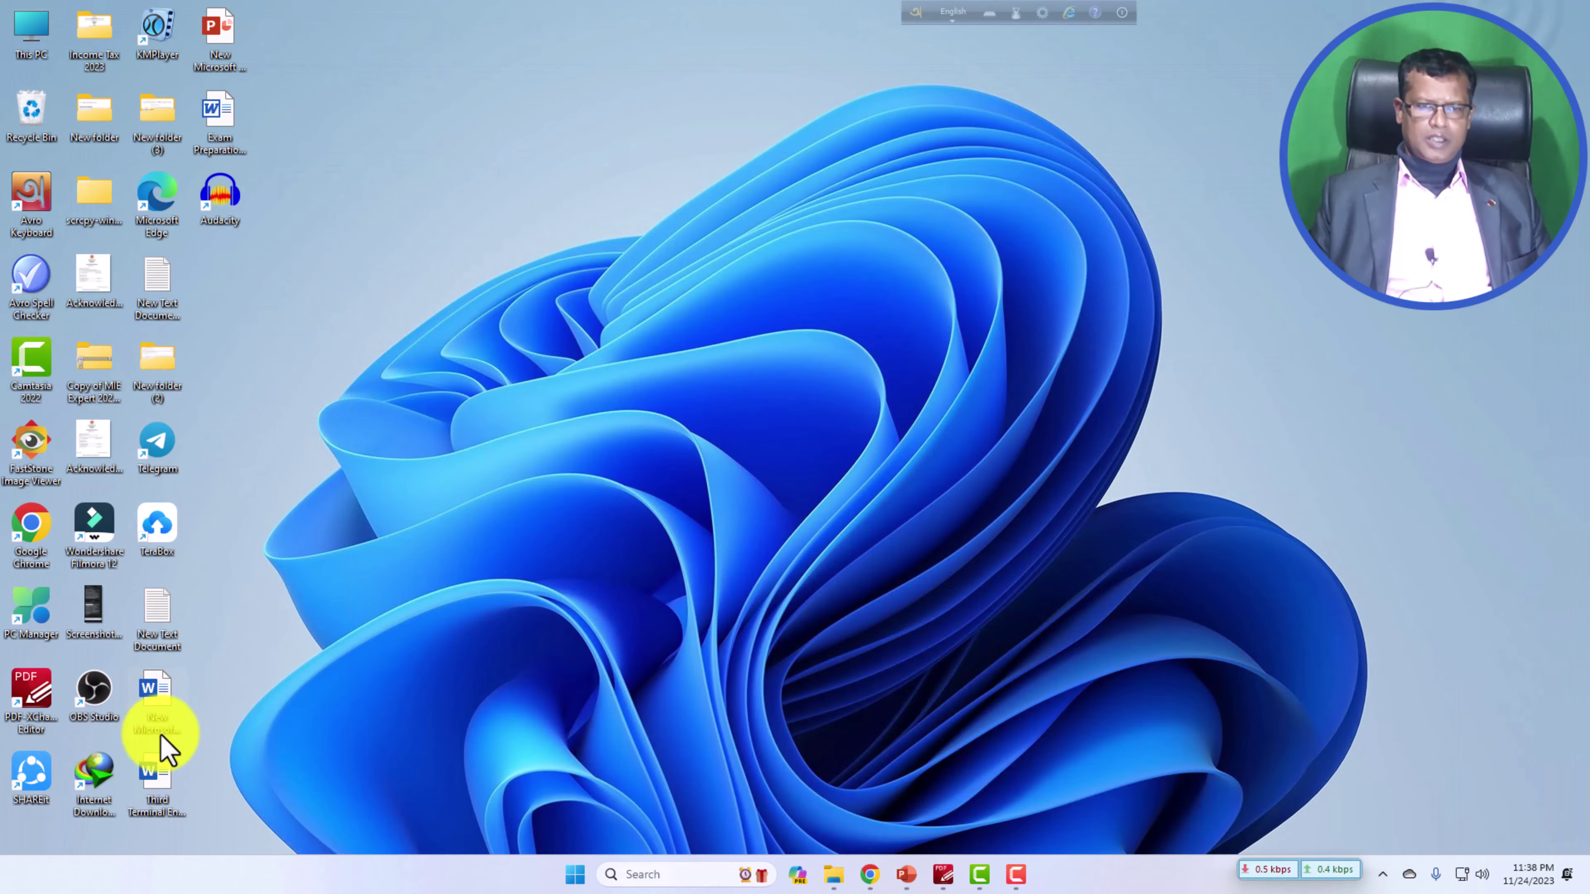
double_click(32, 30)
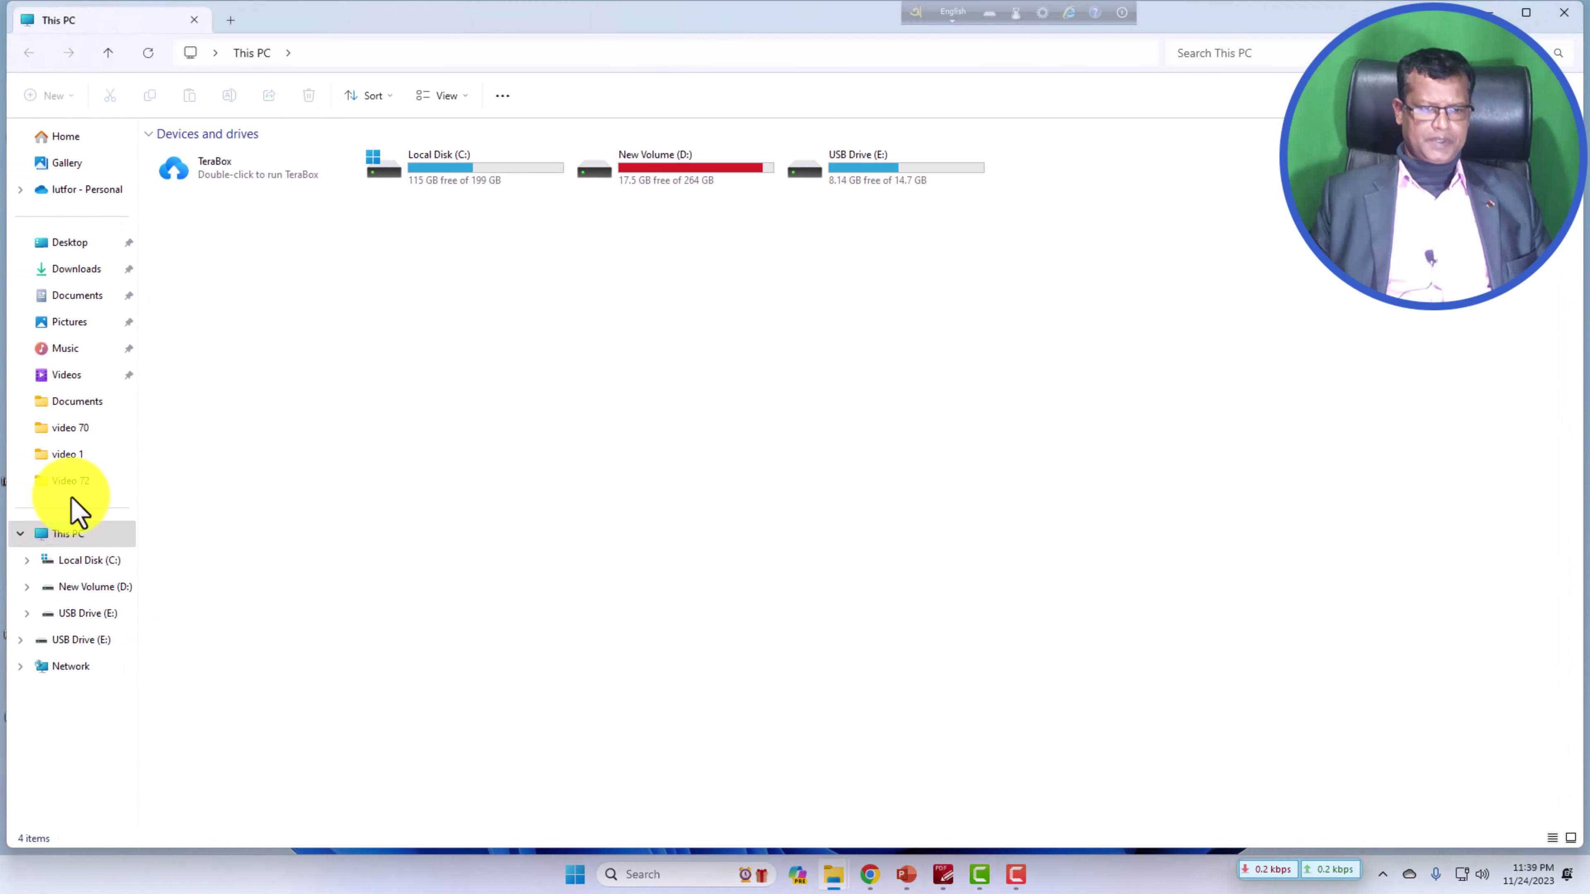
left_click(77, 401)
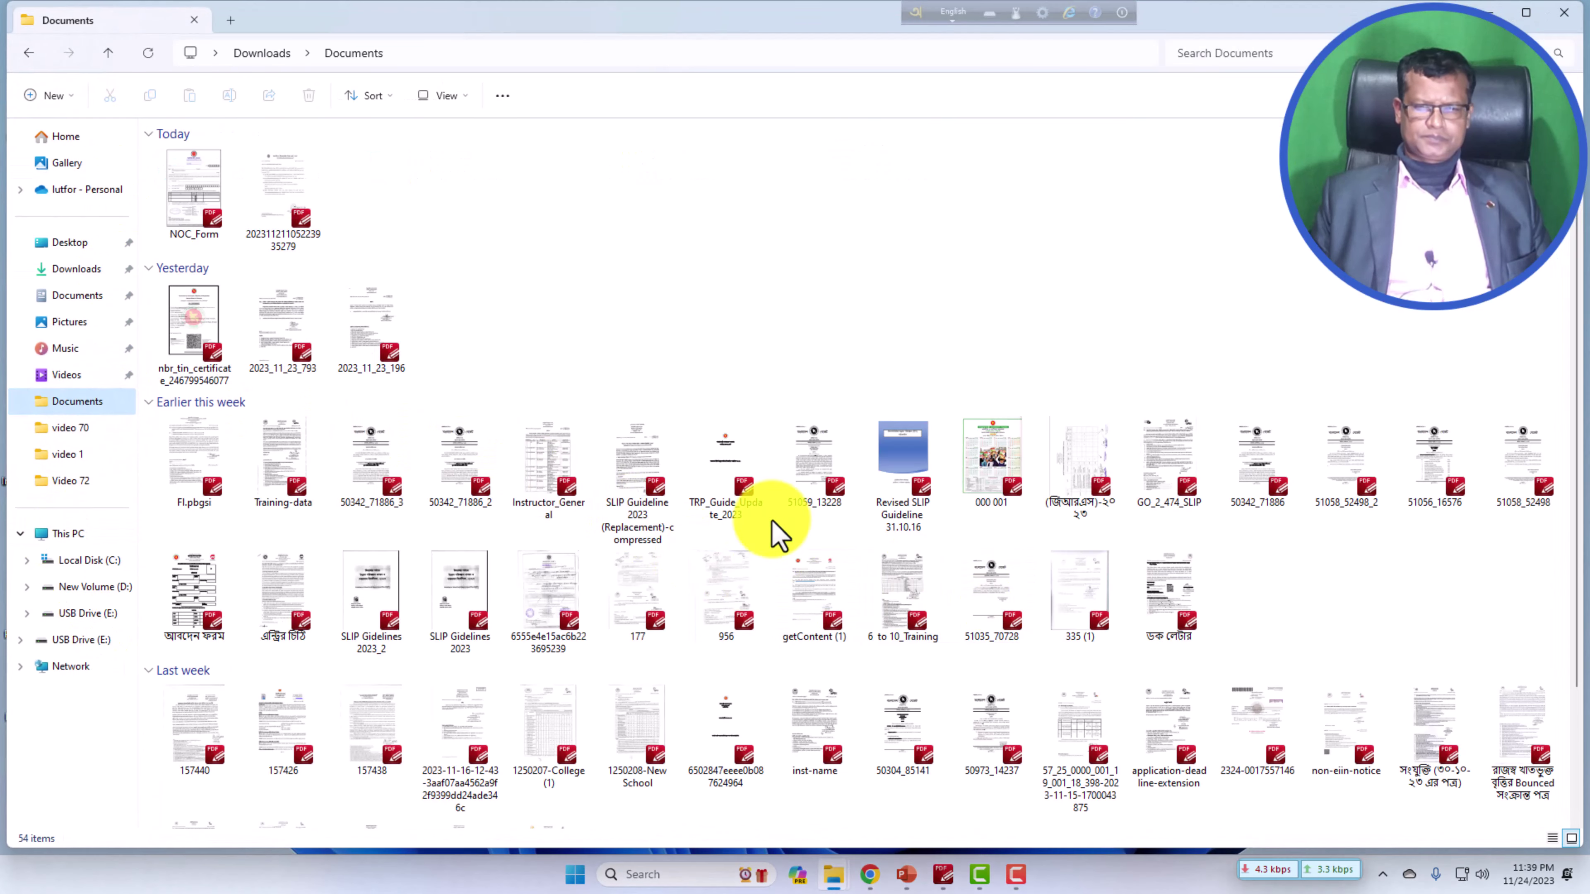
left_click(74, 269)
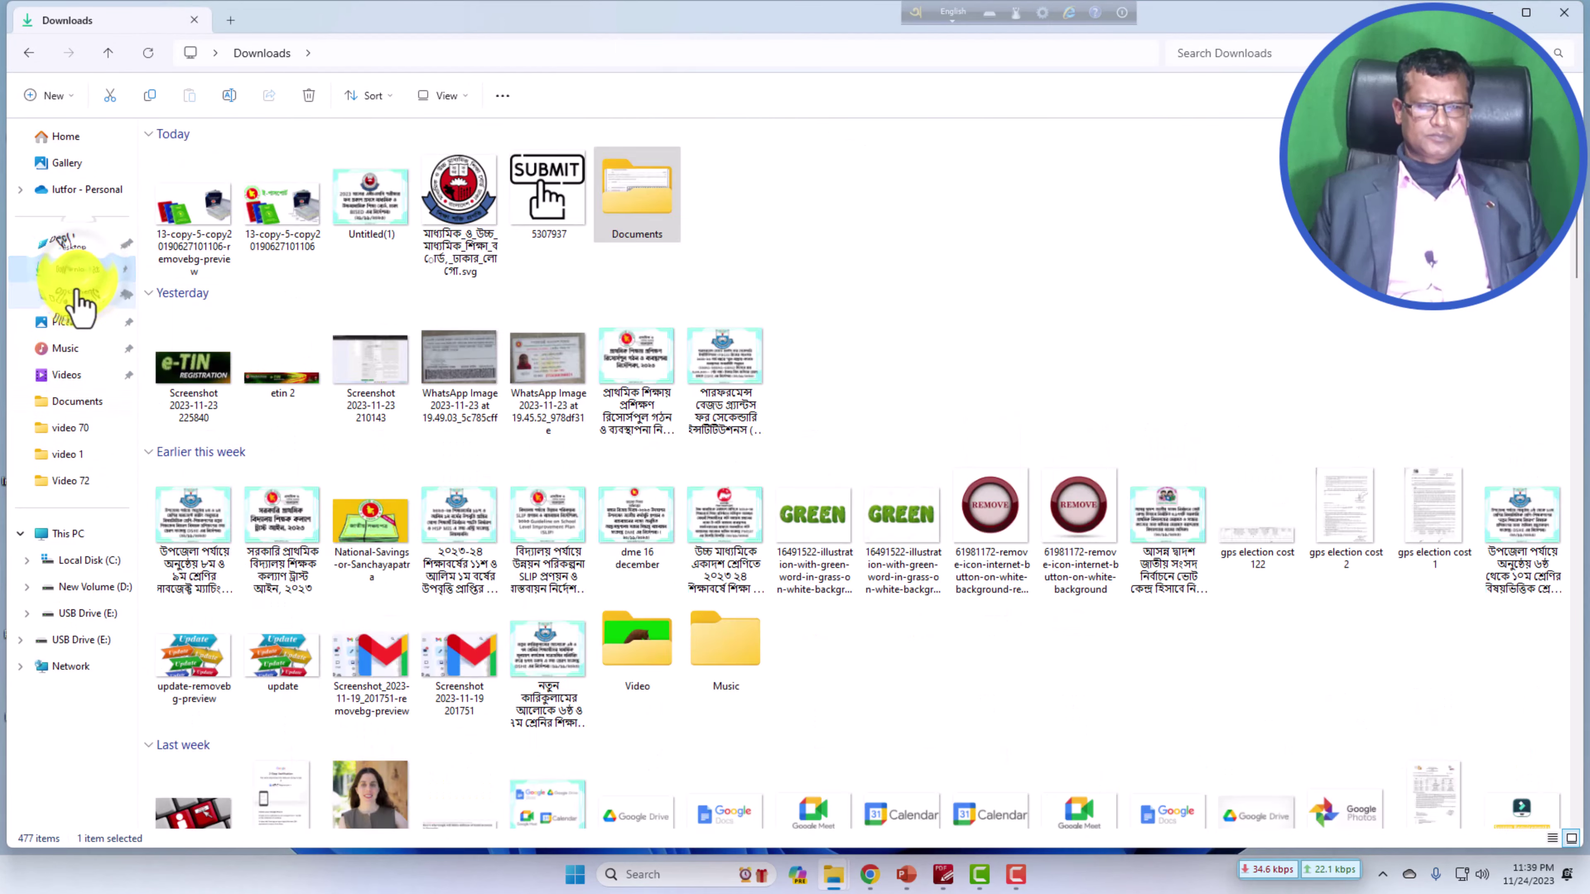
left_click(77, 294)
double_click(723, 457)
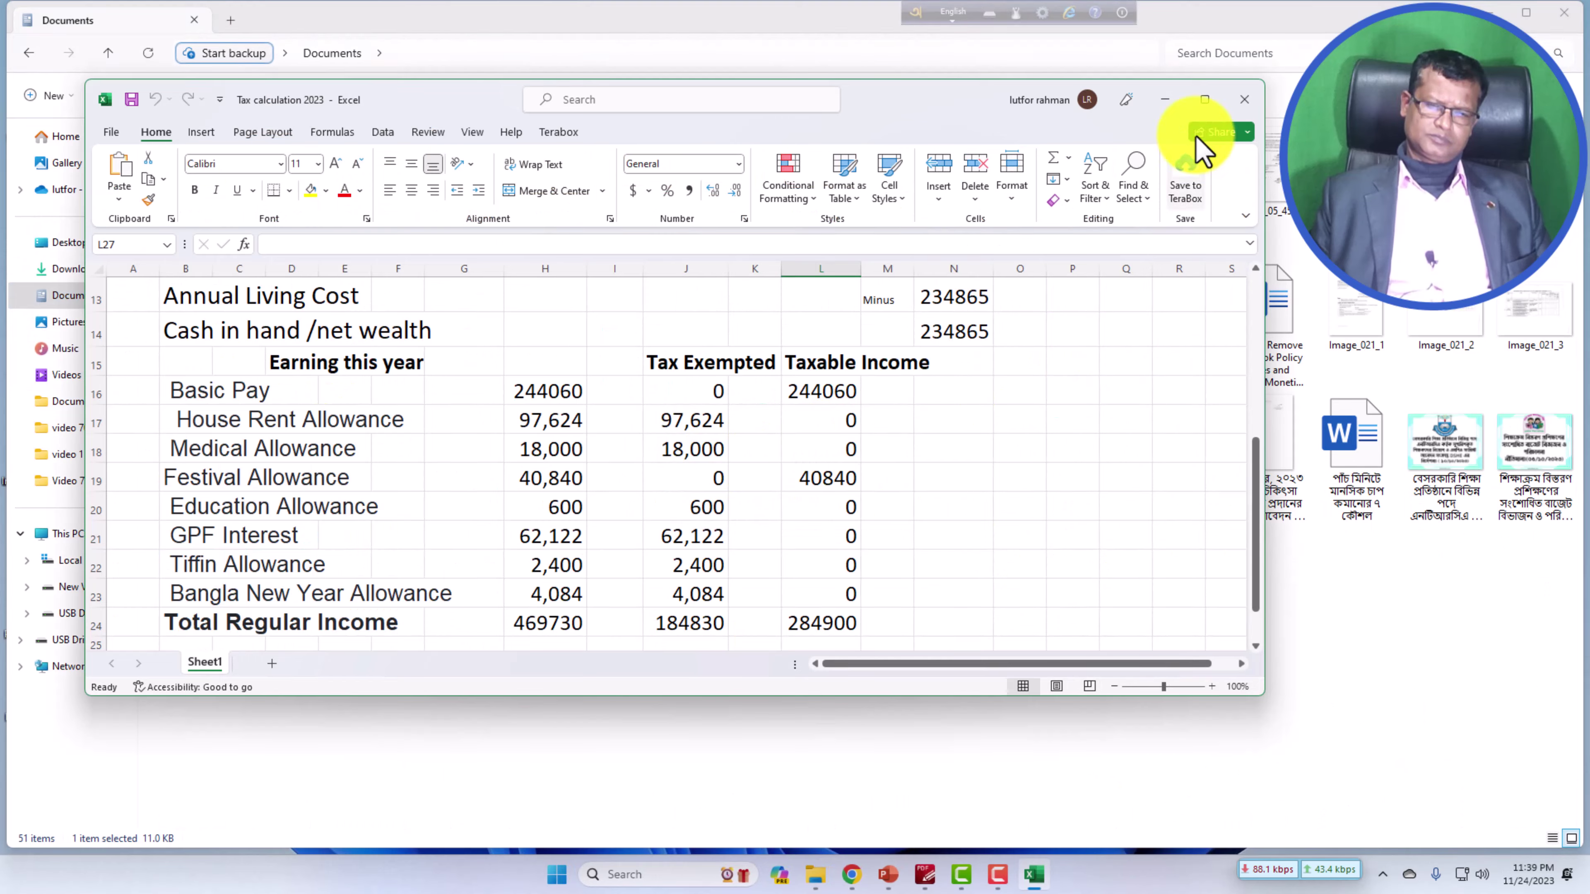
- Maximize Excel to review the income rows, then minimize it and close the Documents window
left_click(1204, 99)
scroll(895, 414, "up", 3)
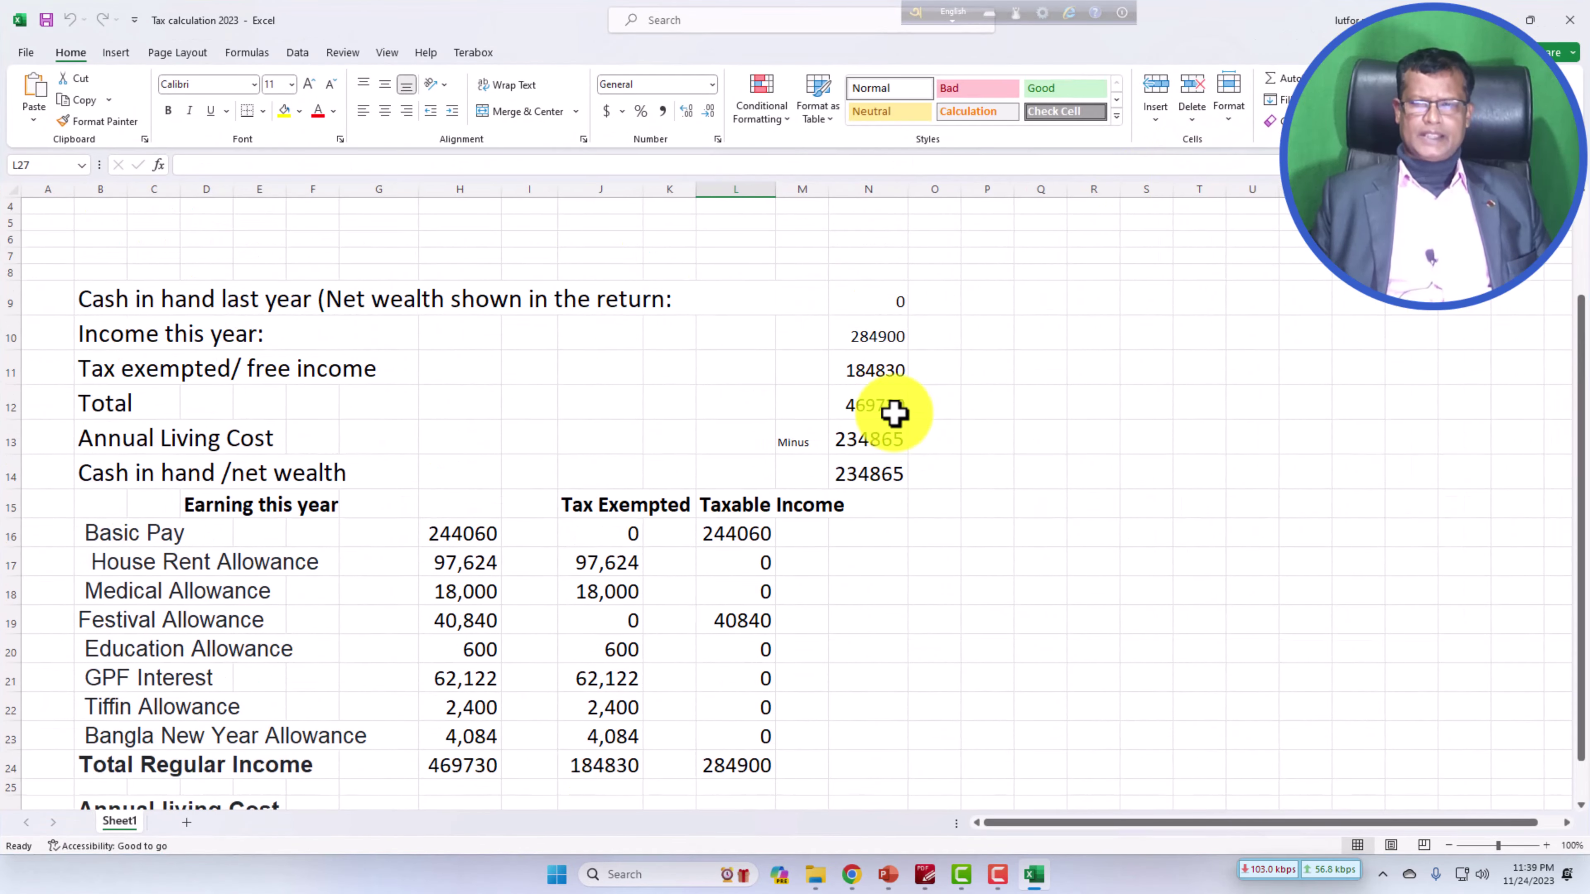
scroll(894, 414, "down", 2)
scroll(894, 414, "up", 1)
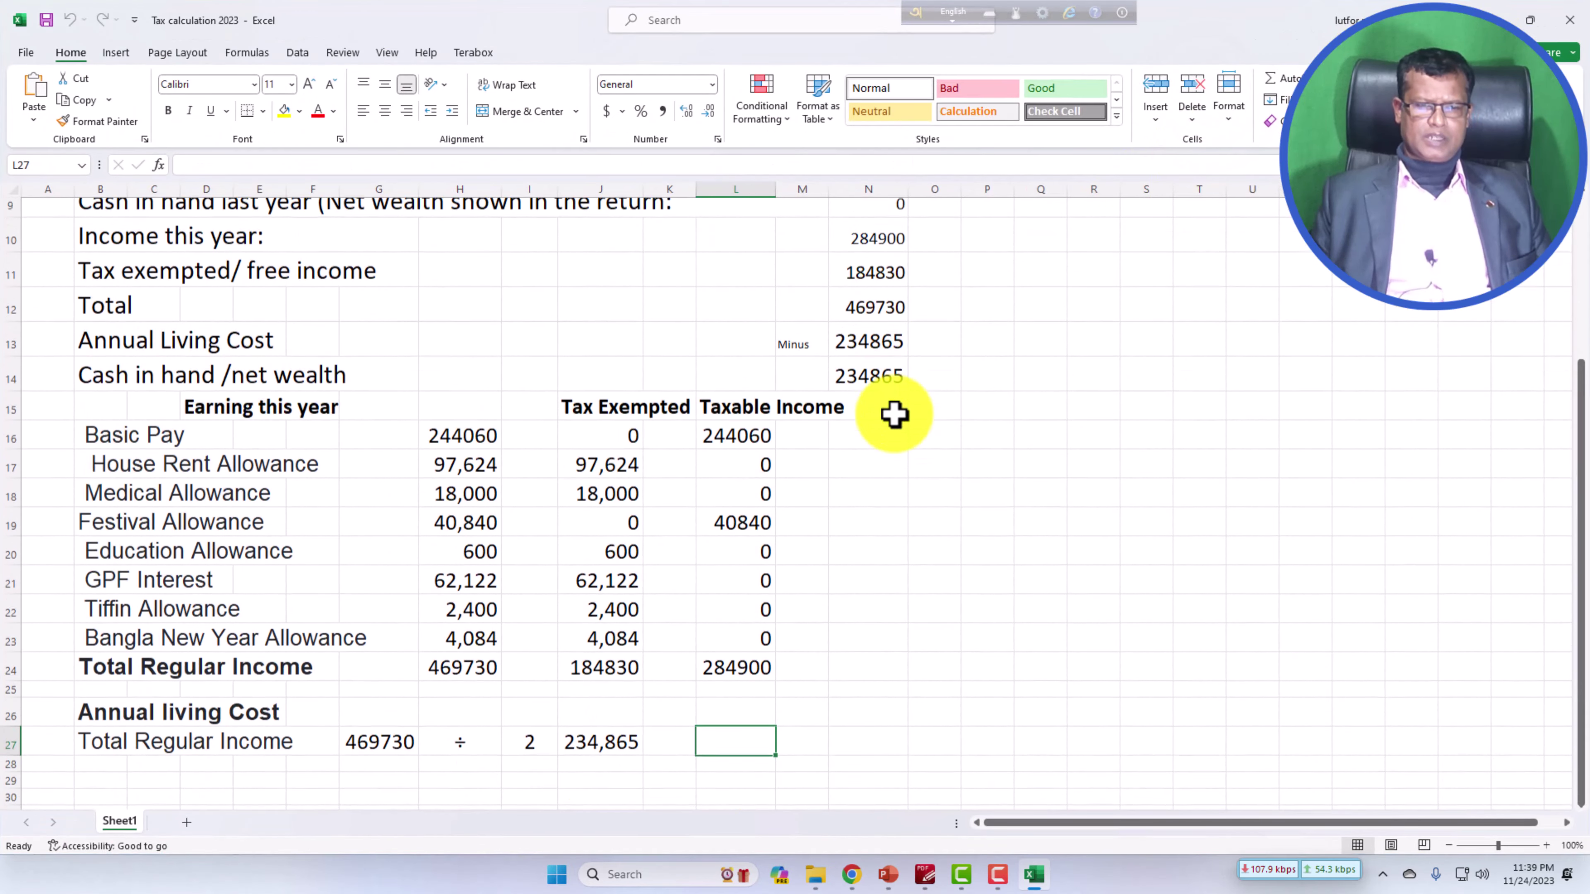
left_click(1500, 14)
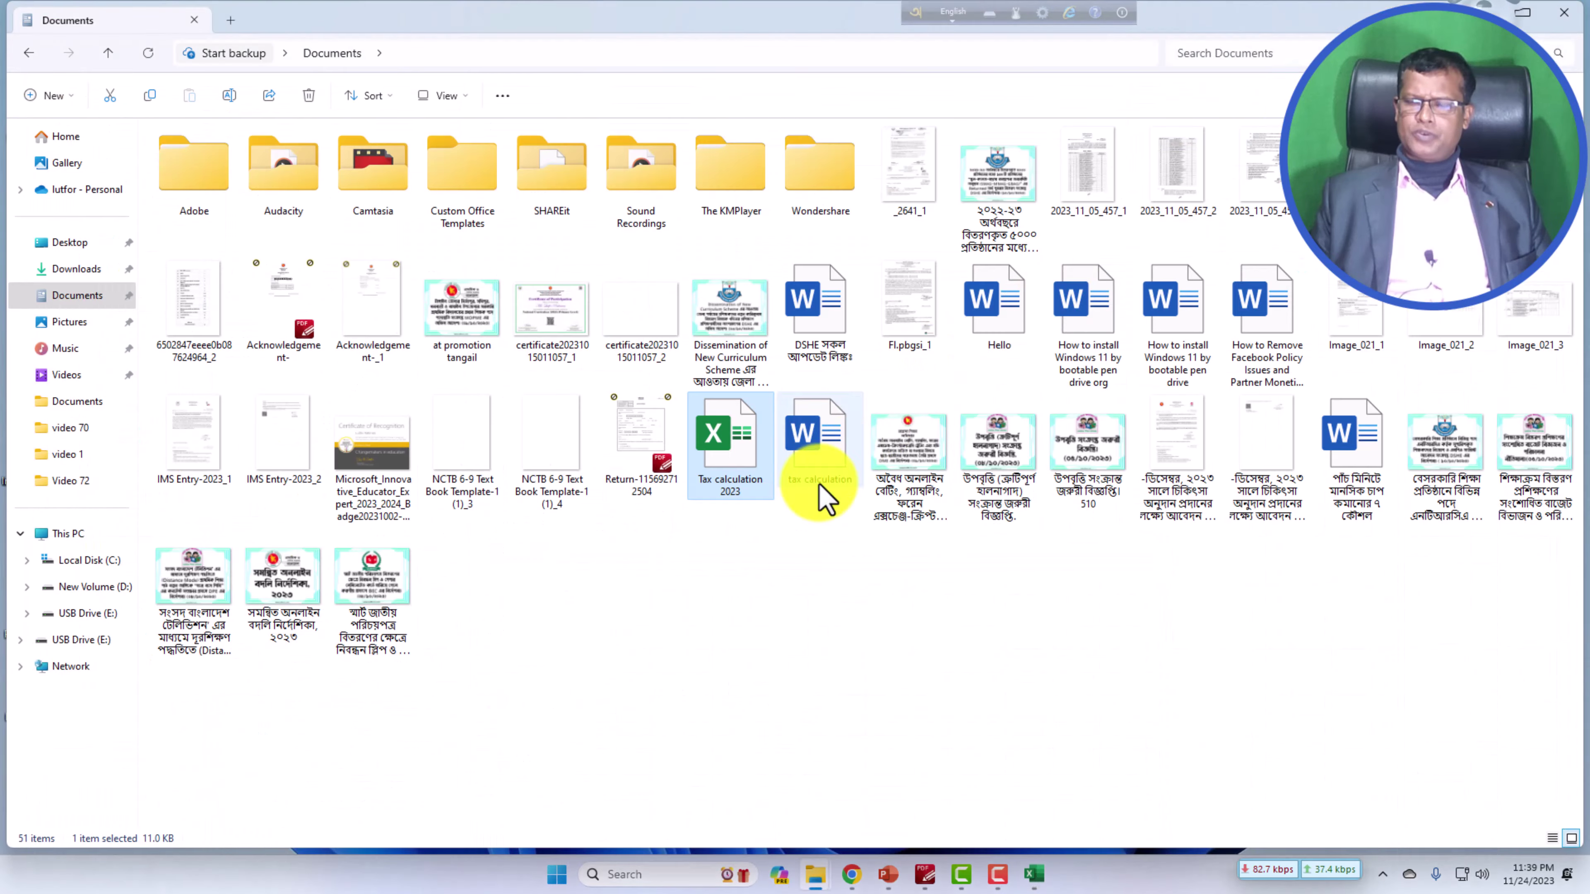
left_click(1558, 15)
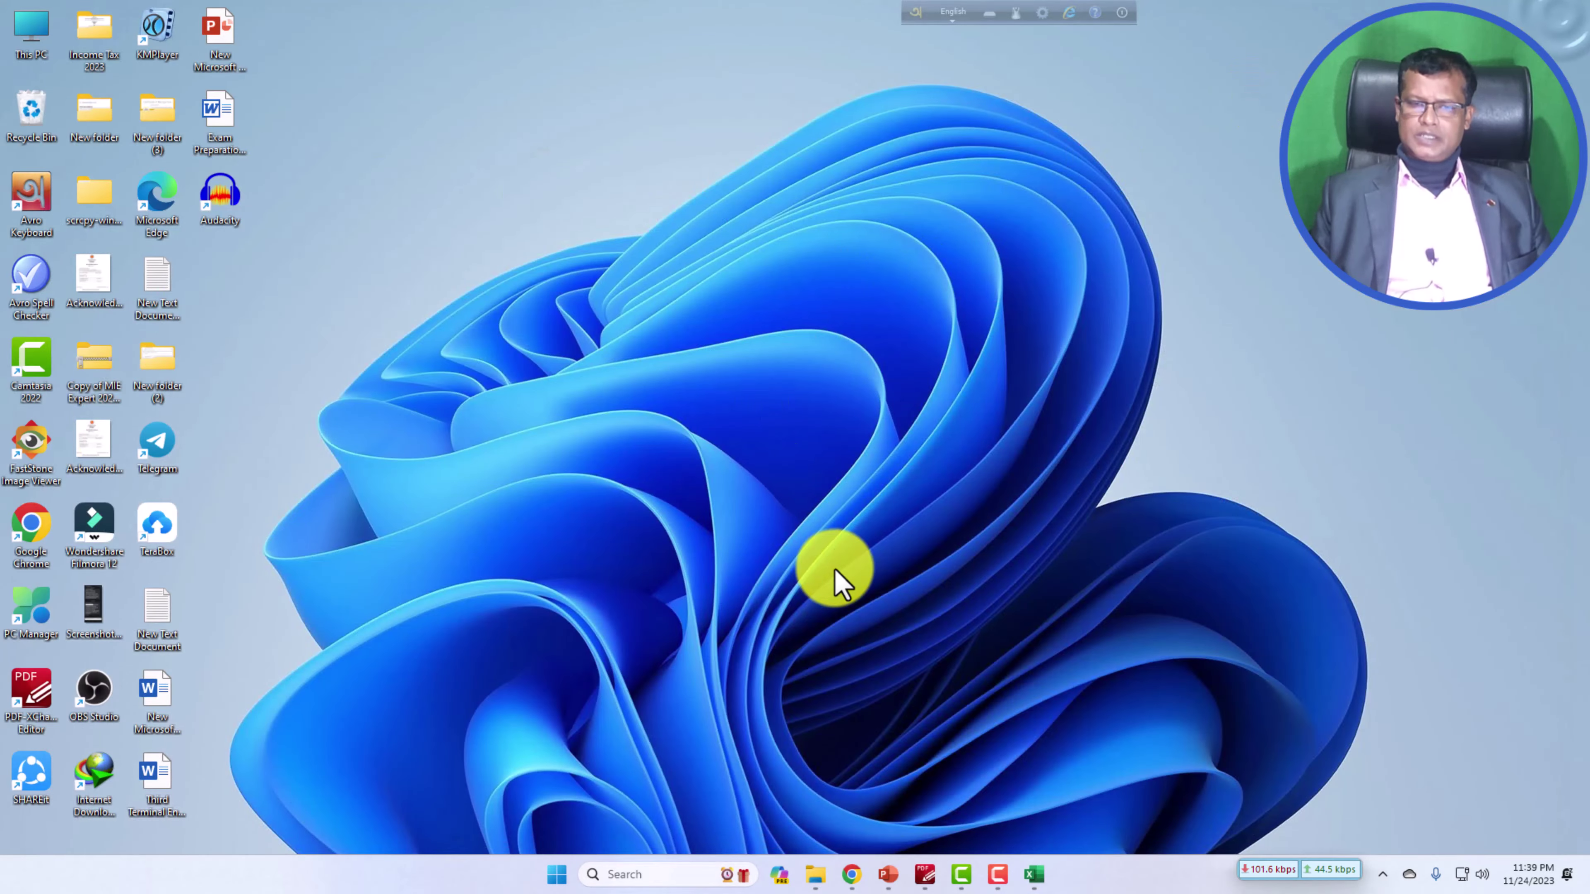
- Return to Chrome and view the Employment Summary totals: 4,69,730 total, 2,84,900 taxable
left_click(851, 875)
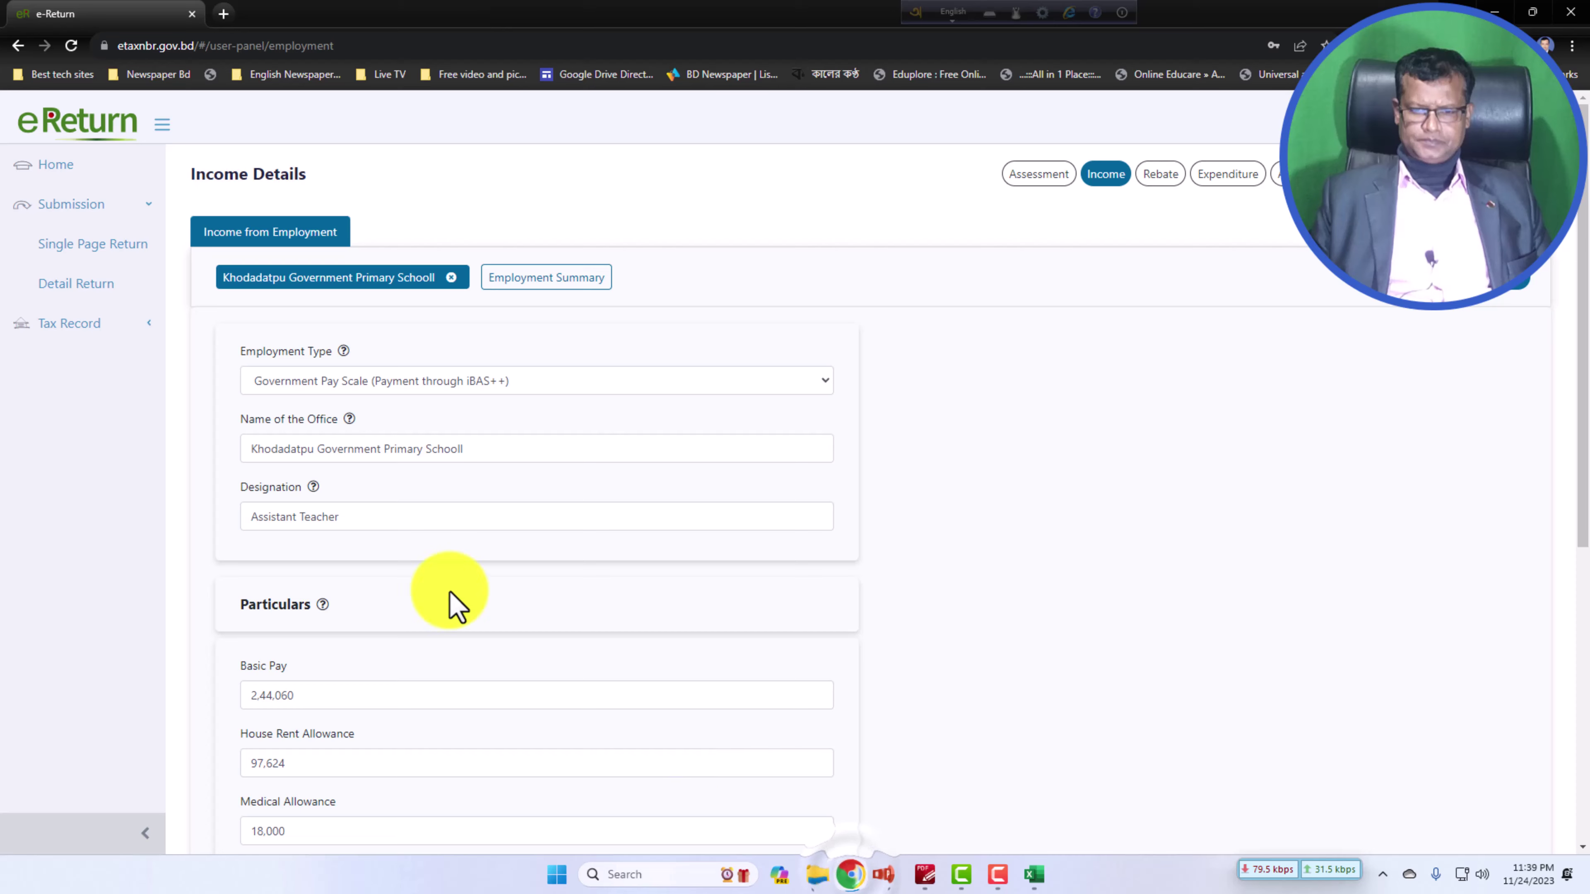
left_click(562, 282)
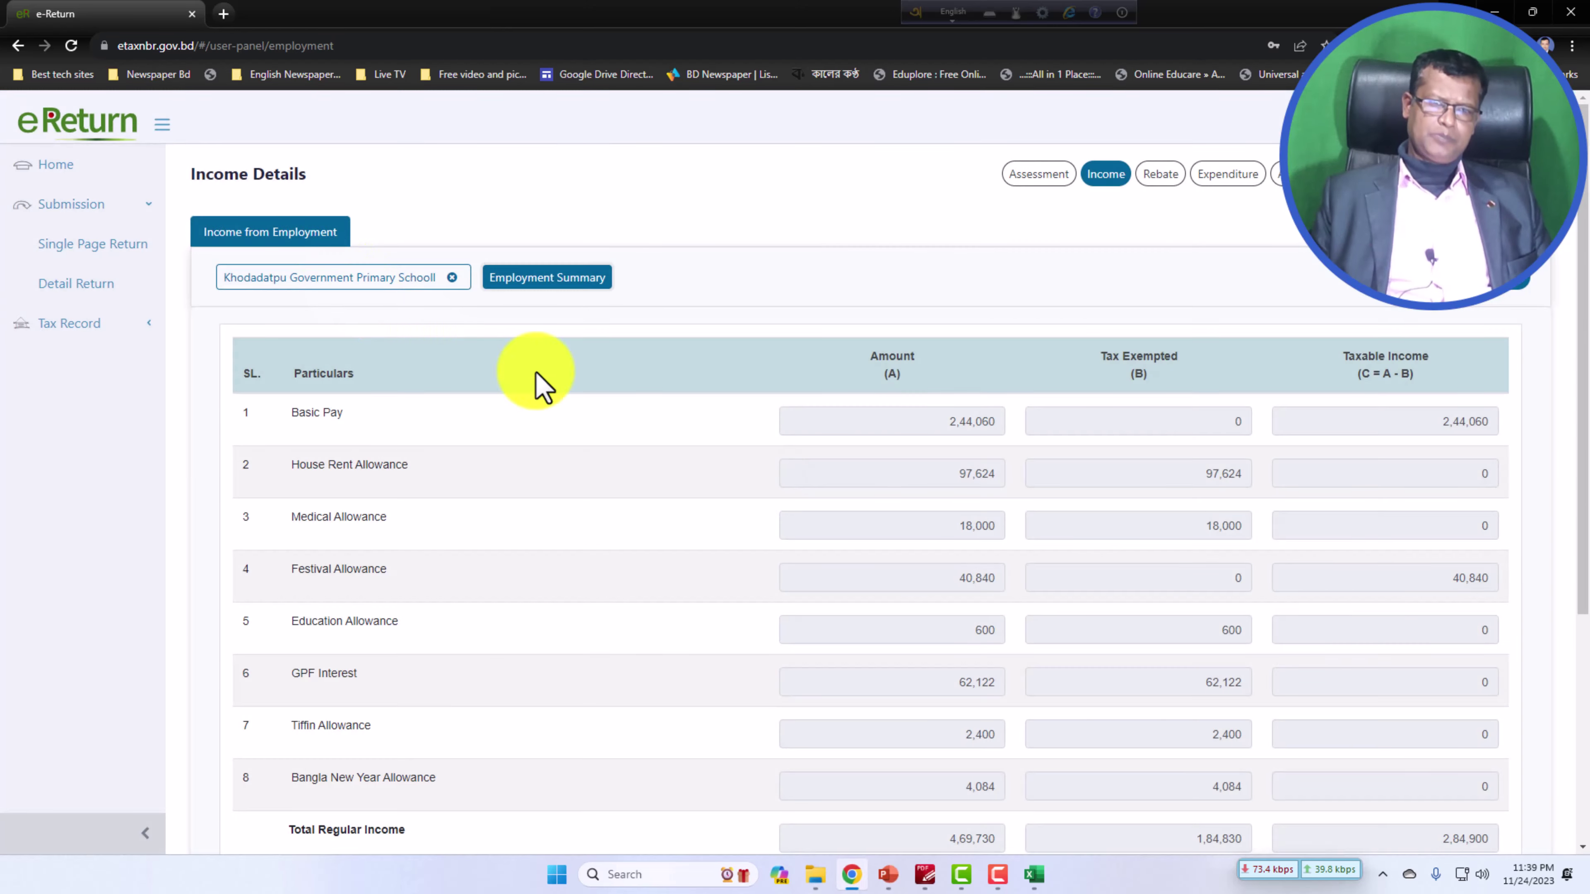
scroll(1125, 667, "down", 3)
scroll(437, 337, "up", 3)
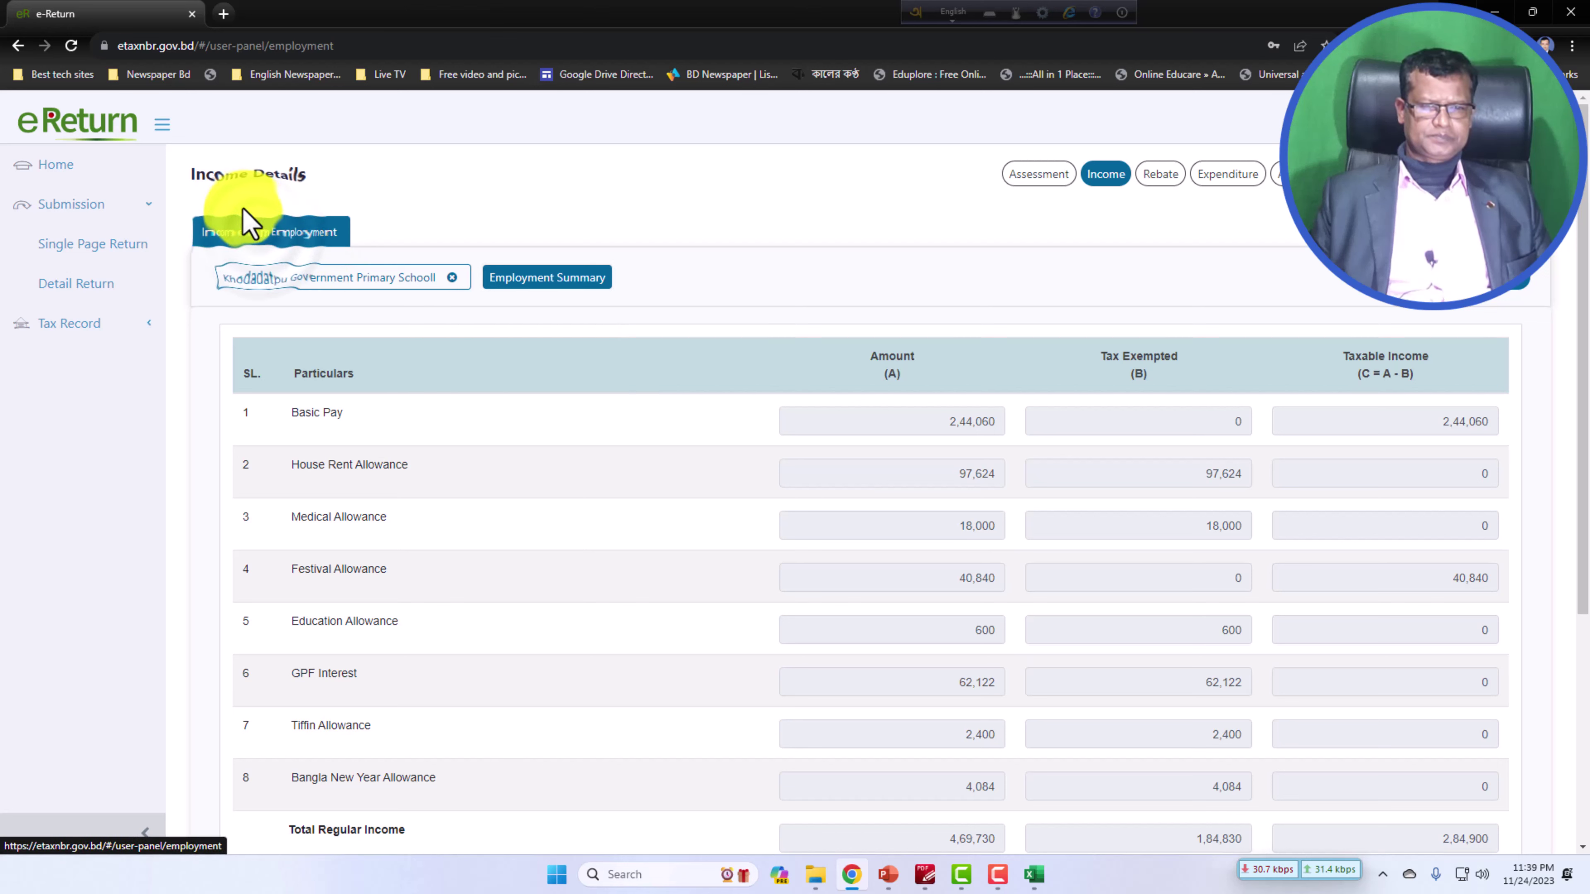
scroll(763, 461, "down", 3)
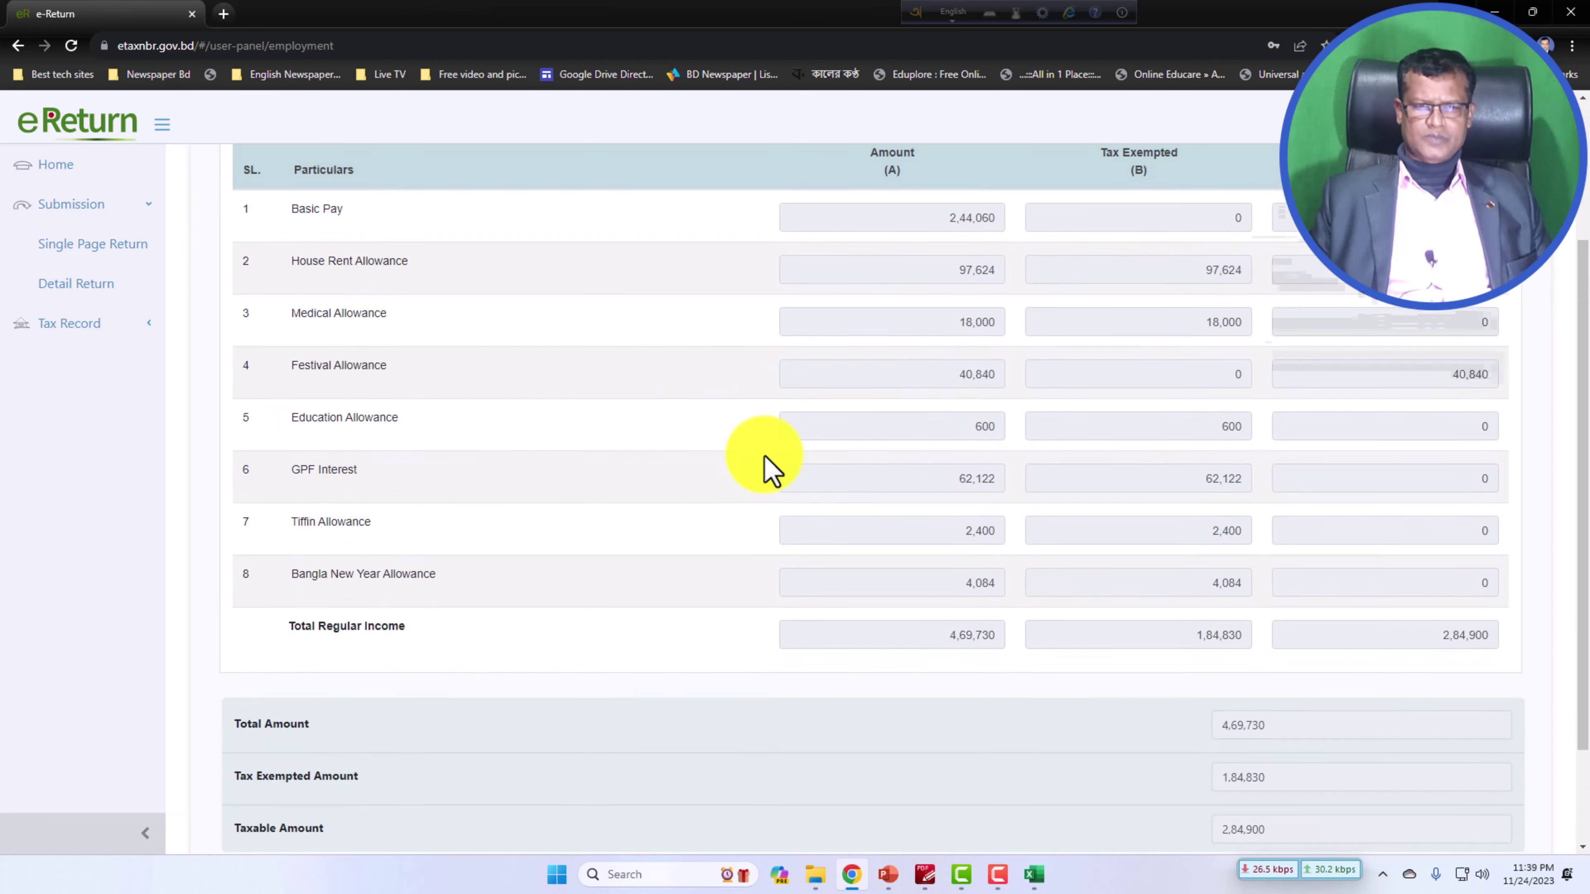
scroll(763, 461, "up", 3)
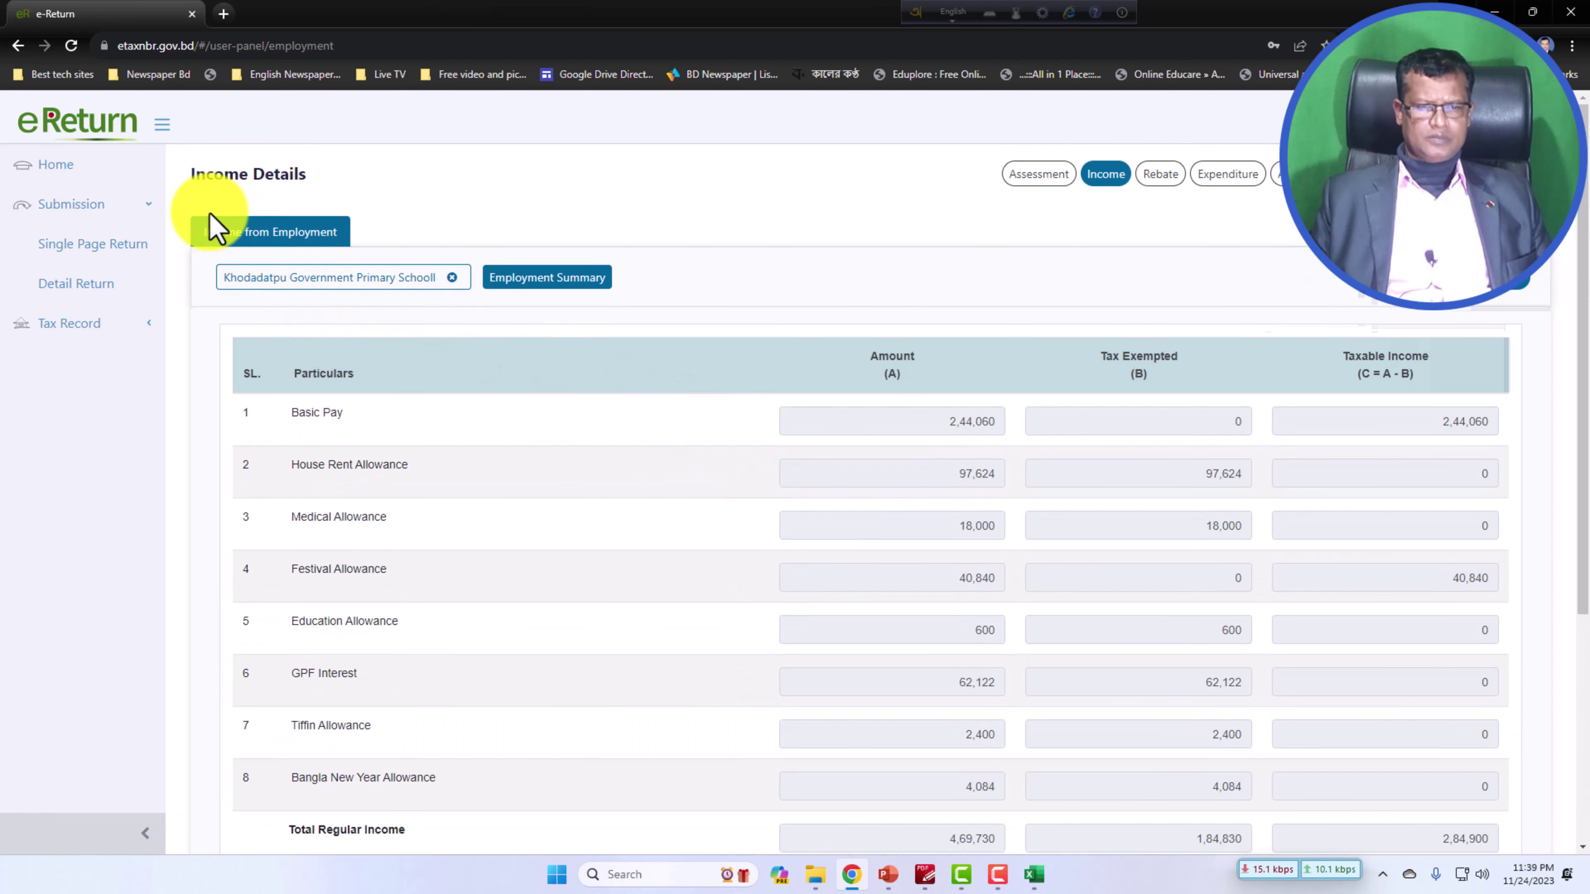
scroll(692, 501, "down", 5)
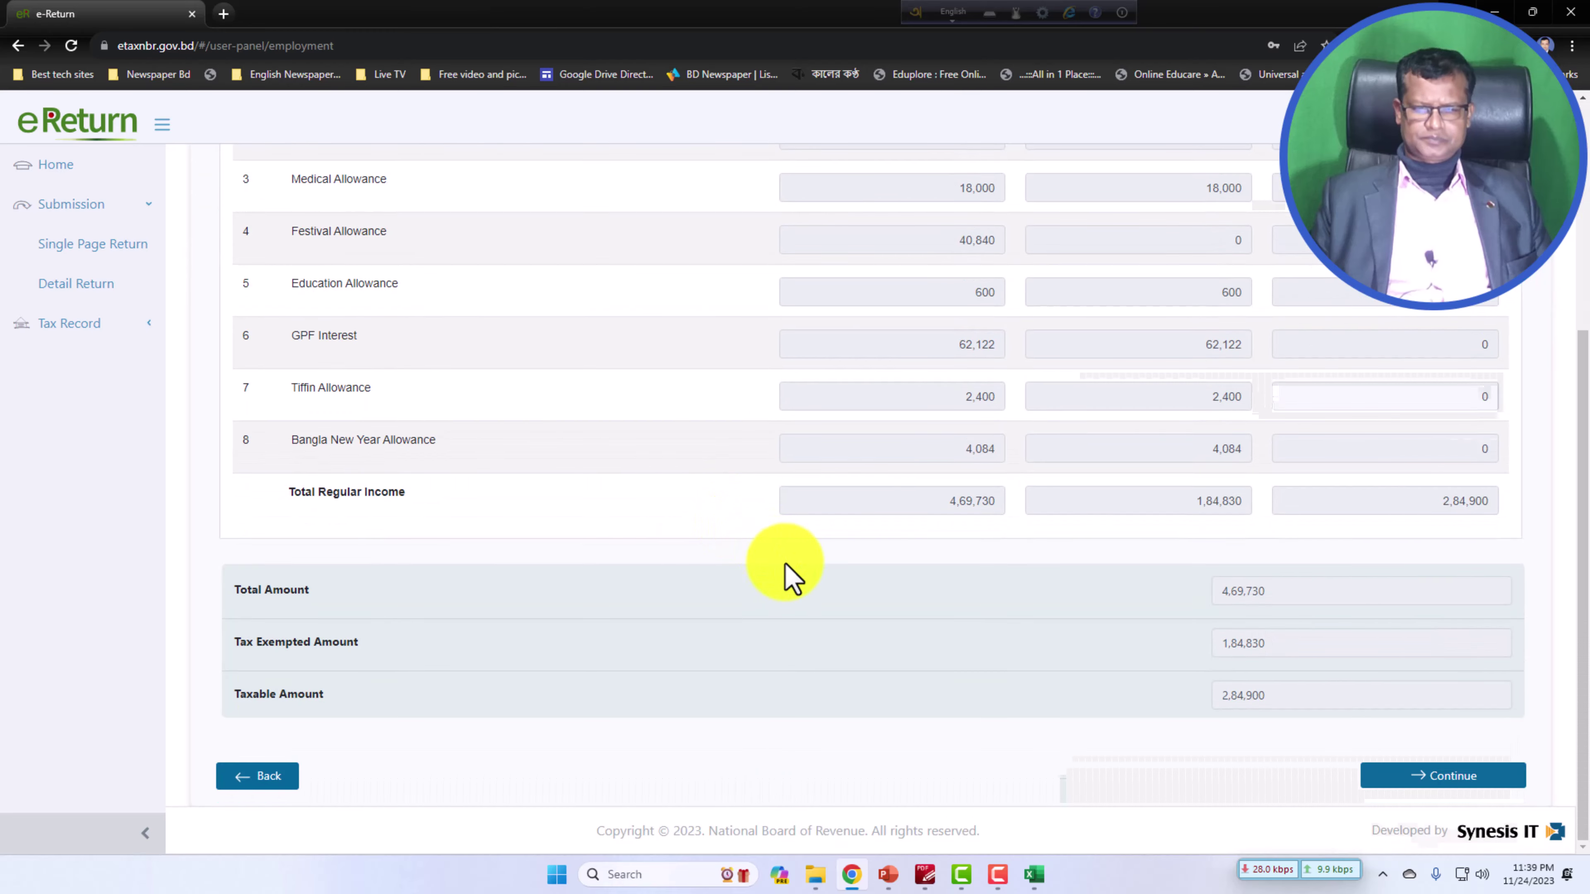
- Go back to Additional Information and re-save to reopen the employment form showing basic pay 2,44,060
left_click(263, 780)
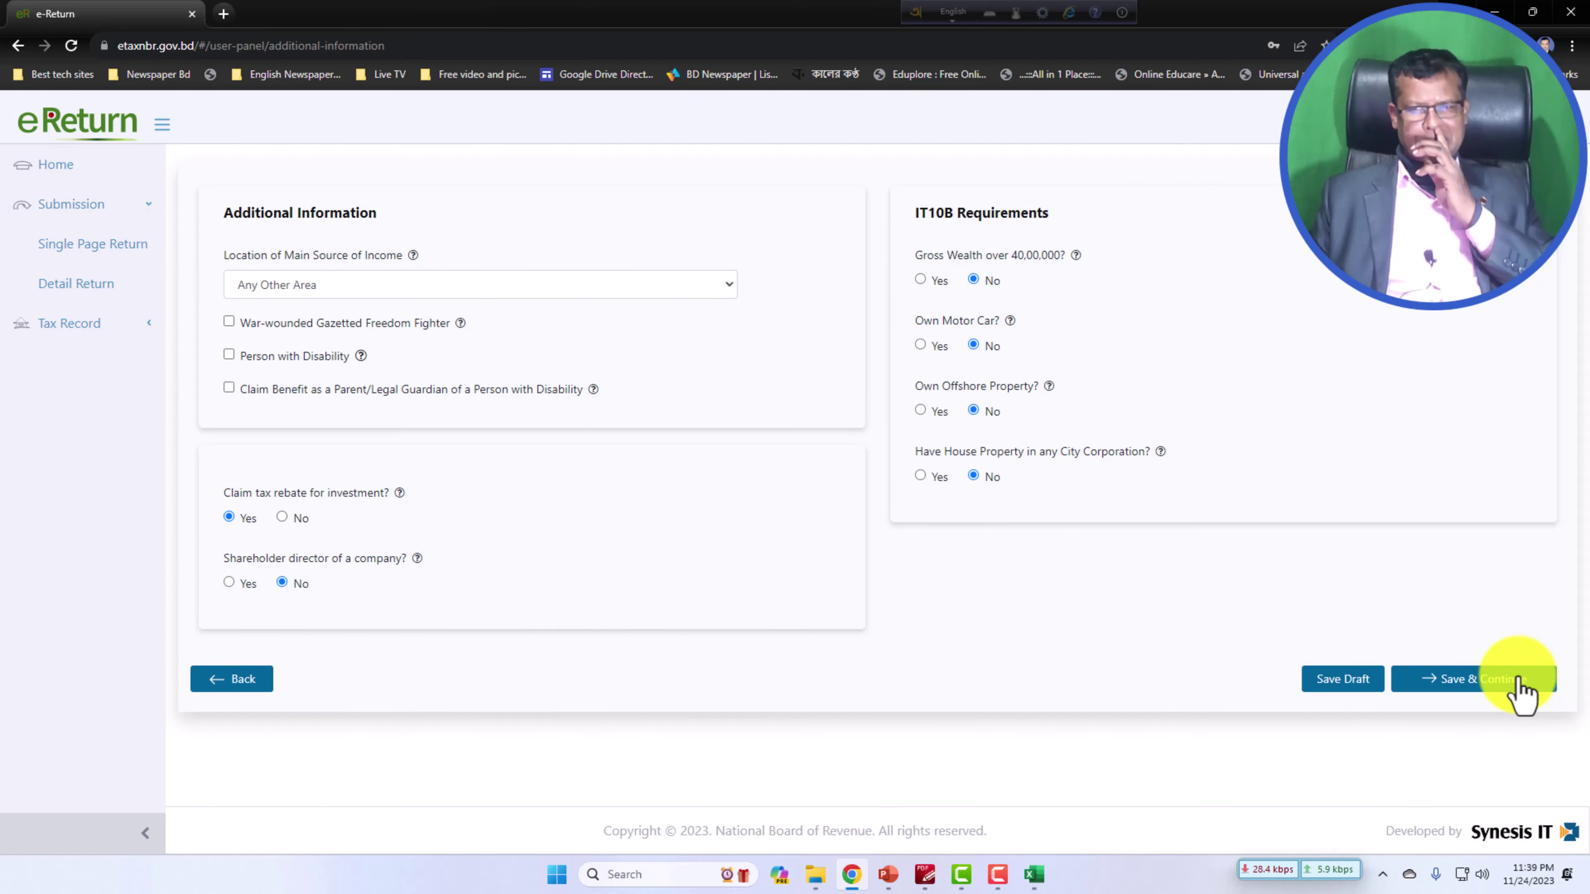
left_click(1521, 683)
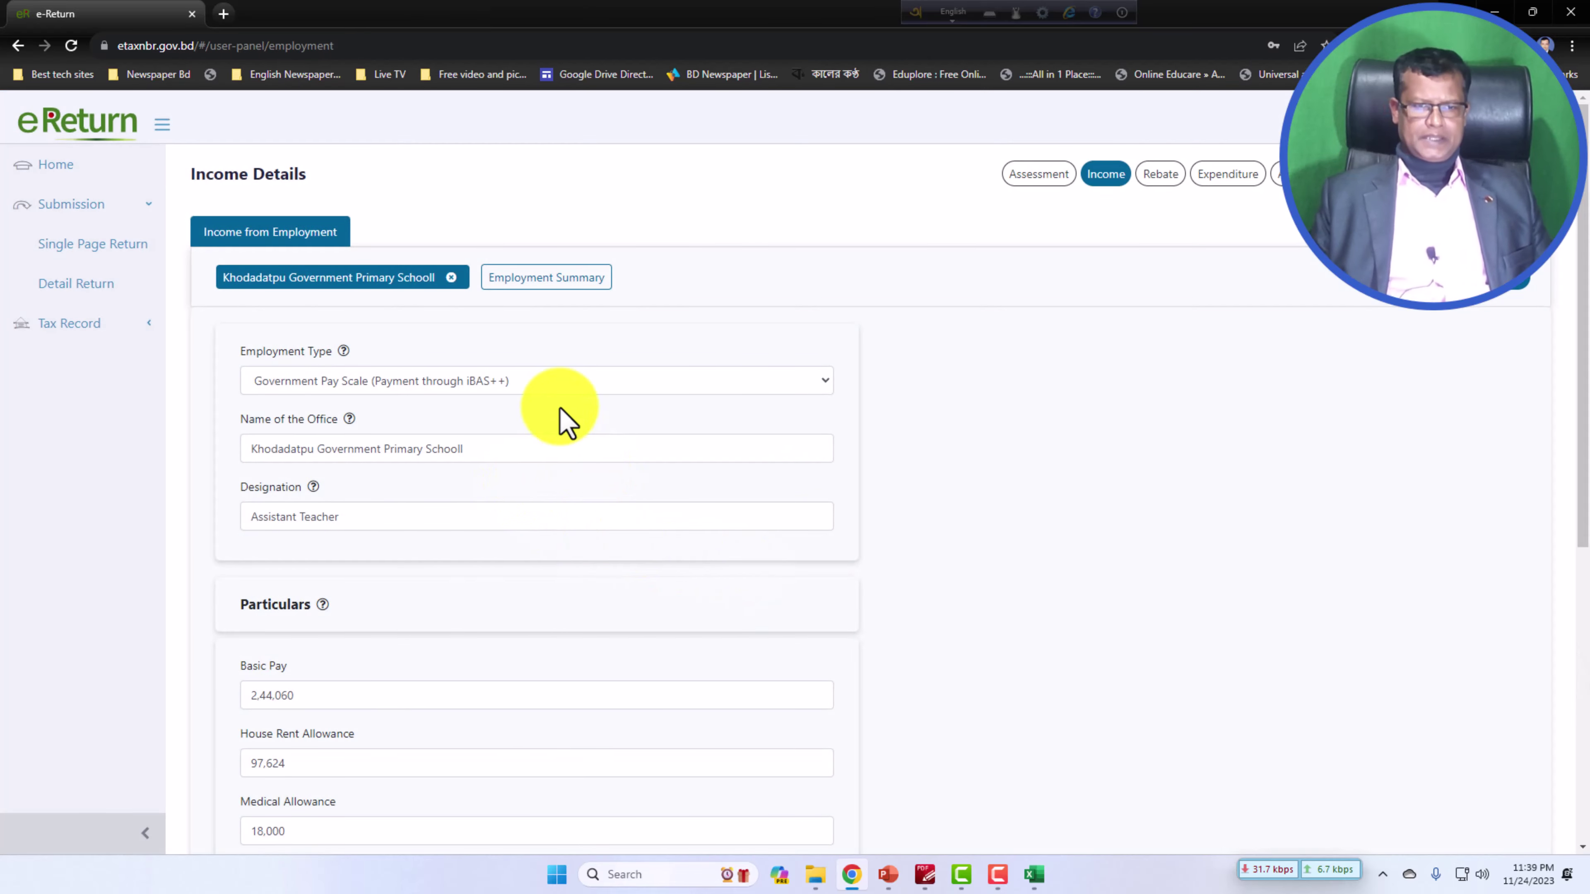
scroll(436, 568, "down", 8)
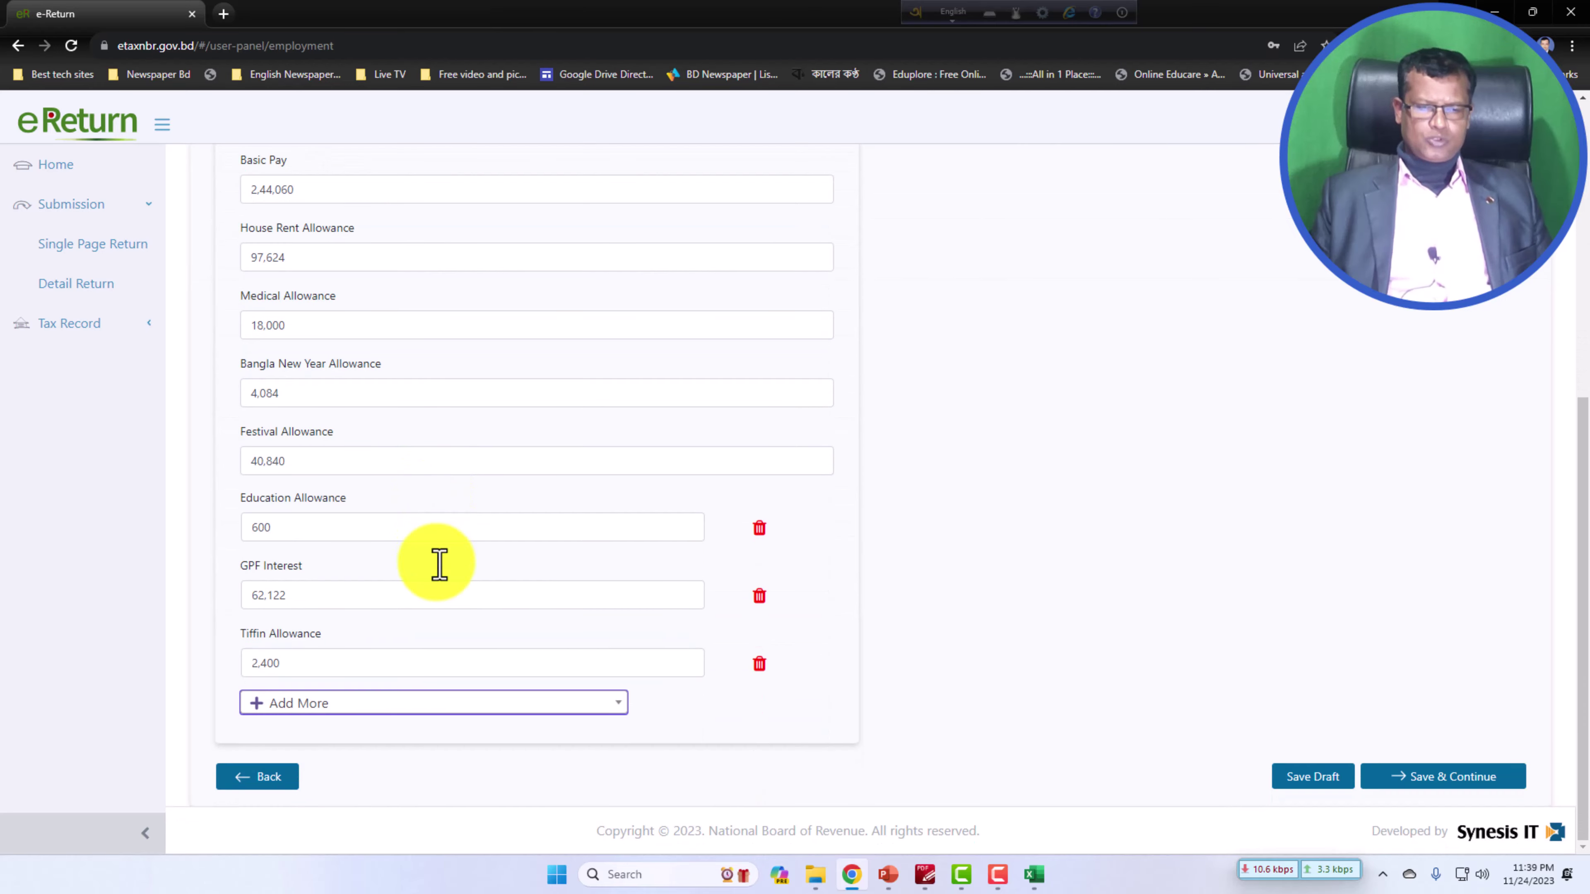
scroll(445, 577, "up", 7)
scroll(445, 576, "down", 6)
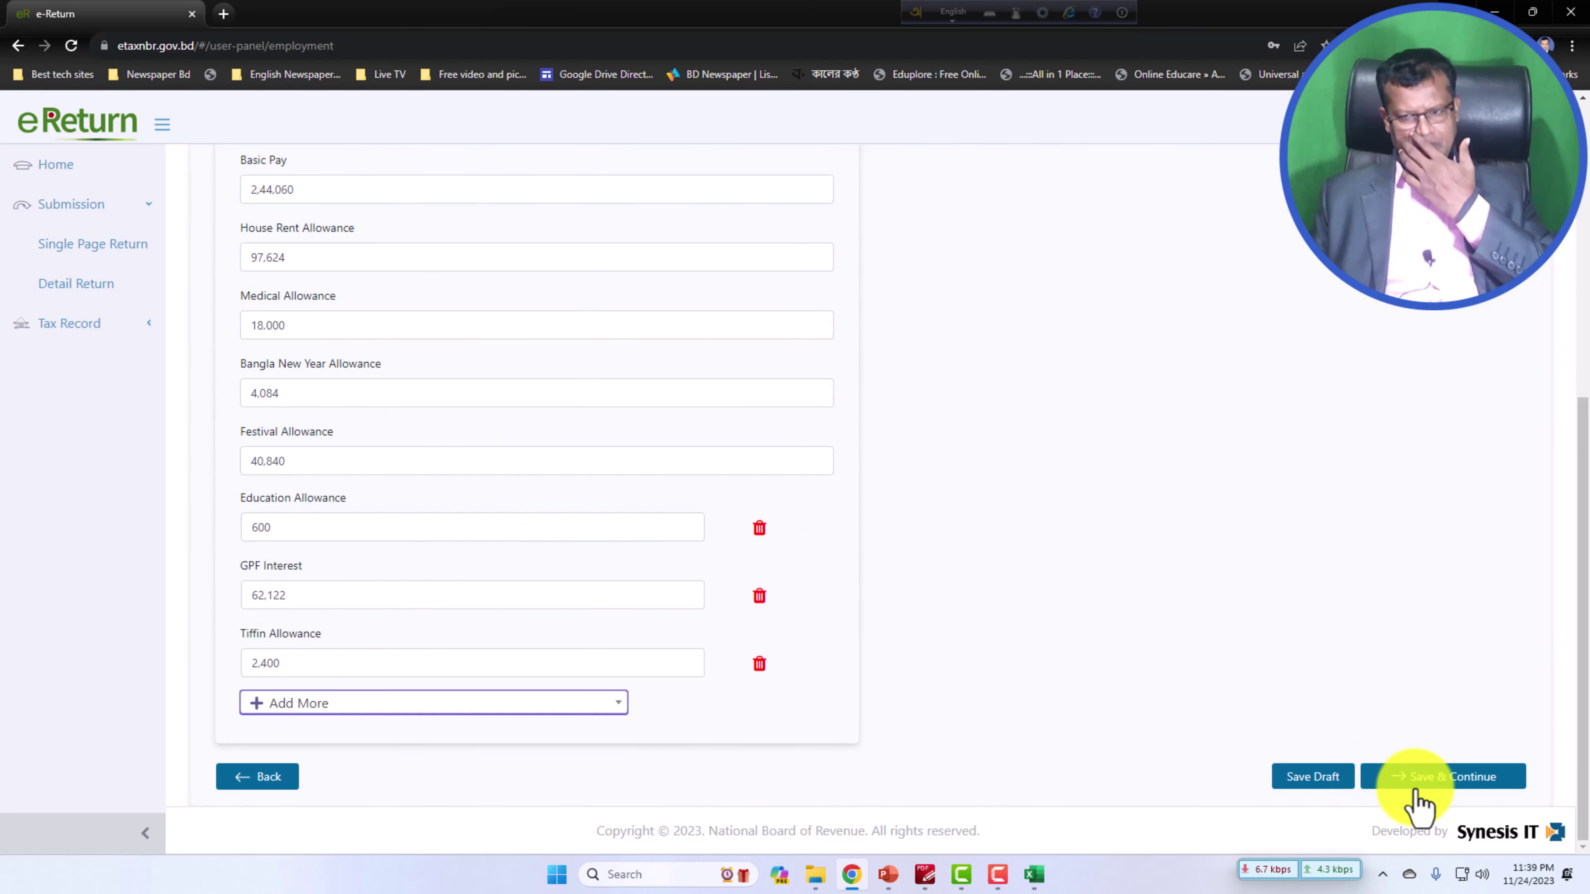
scroll(1042, 686, "up", 6)
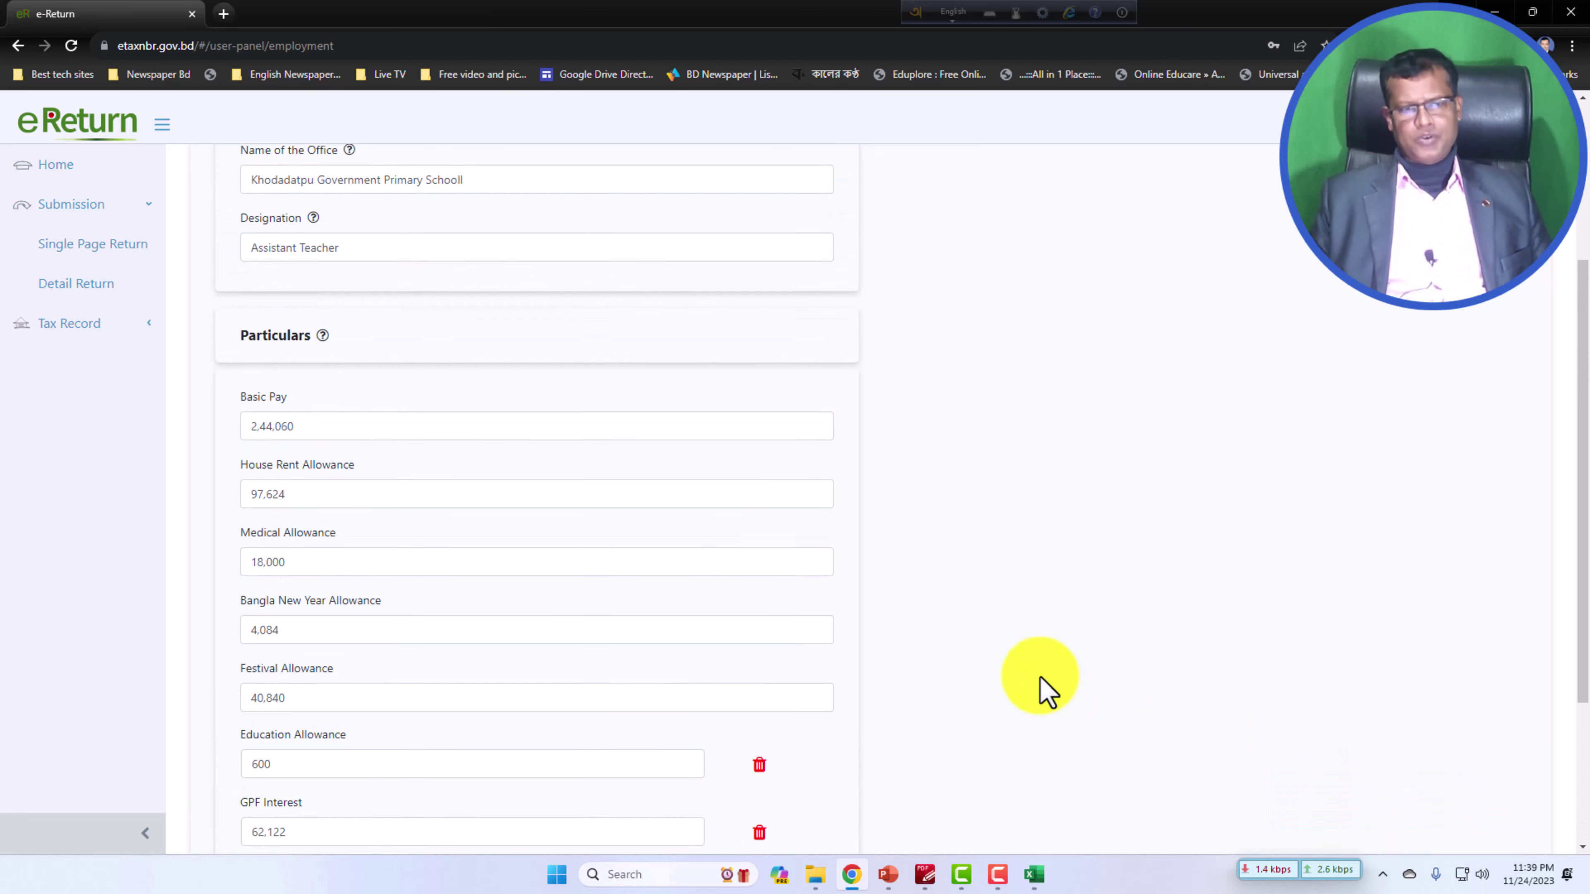
scroll(1042, 686, "down", 7)
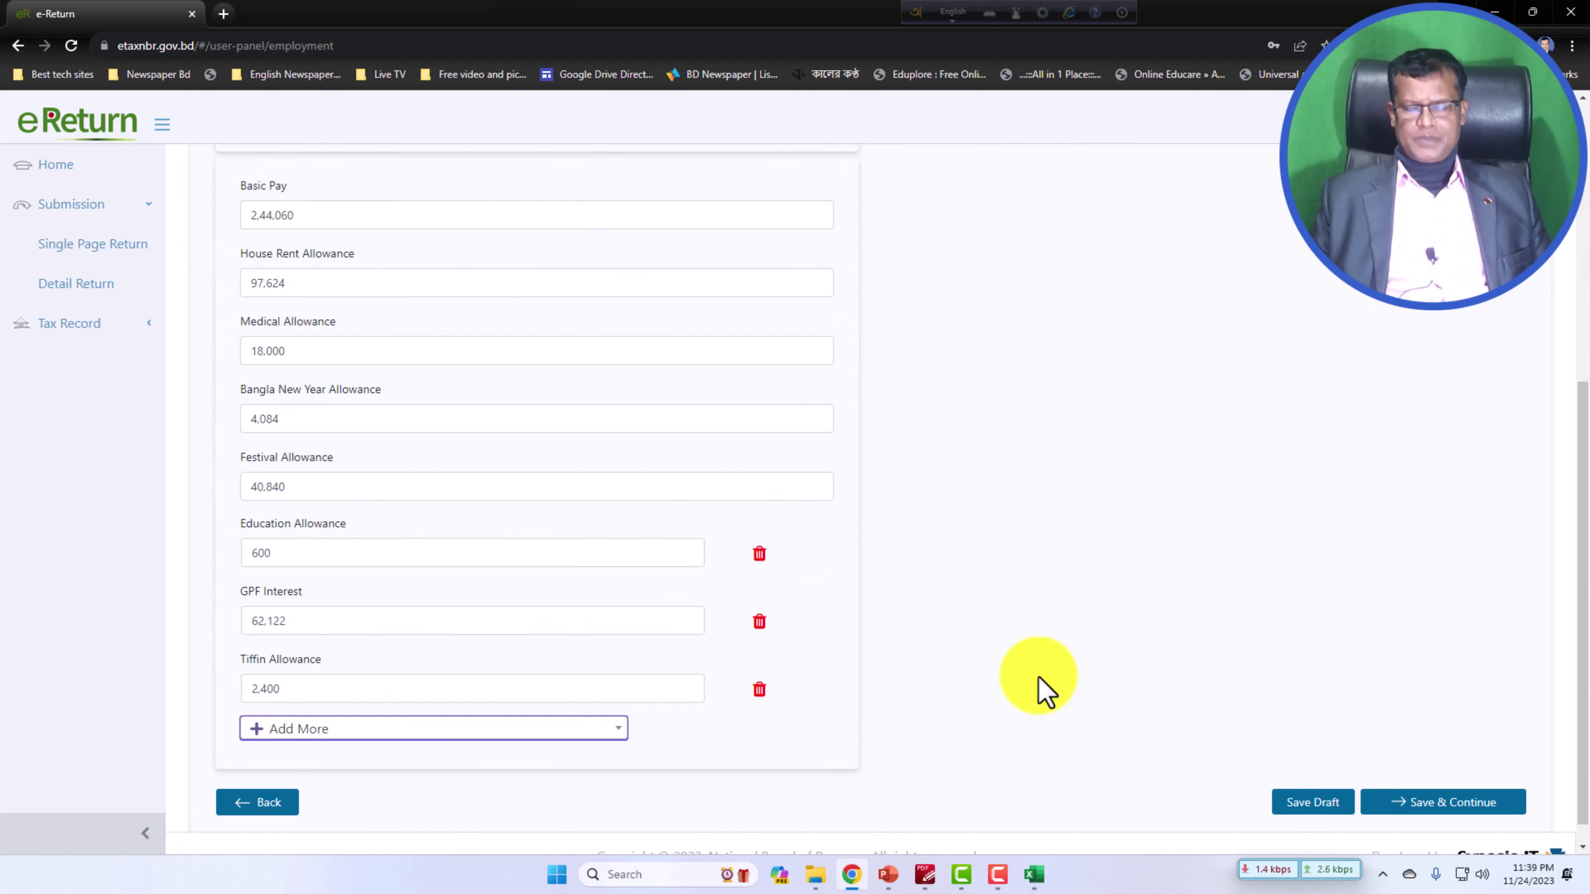
scroll(1042, 686, "up", 4)
scroll(603, 558, "down", 5)
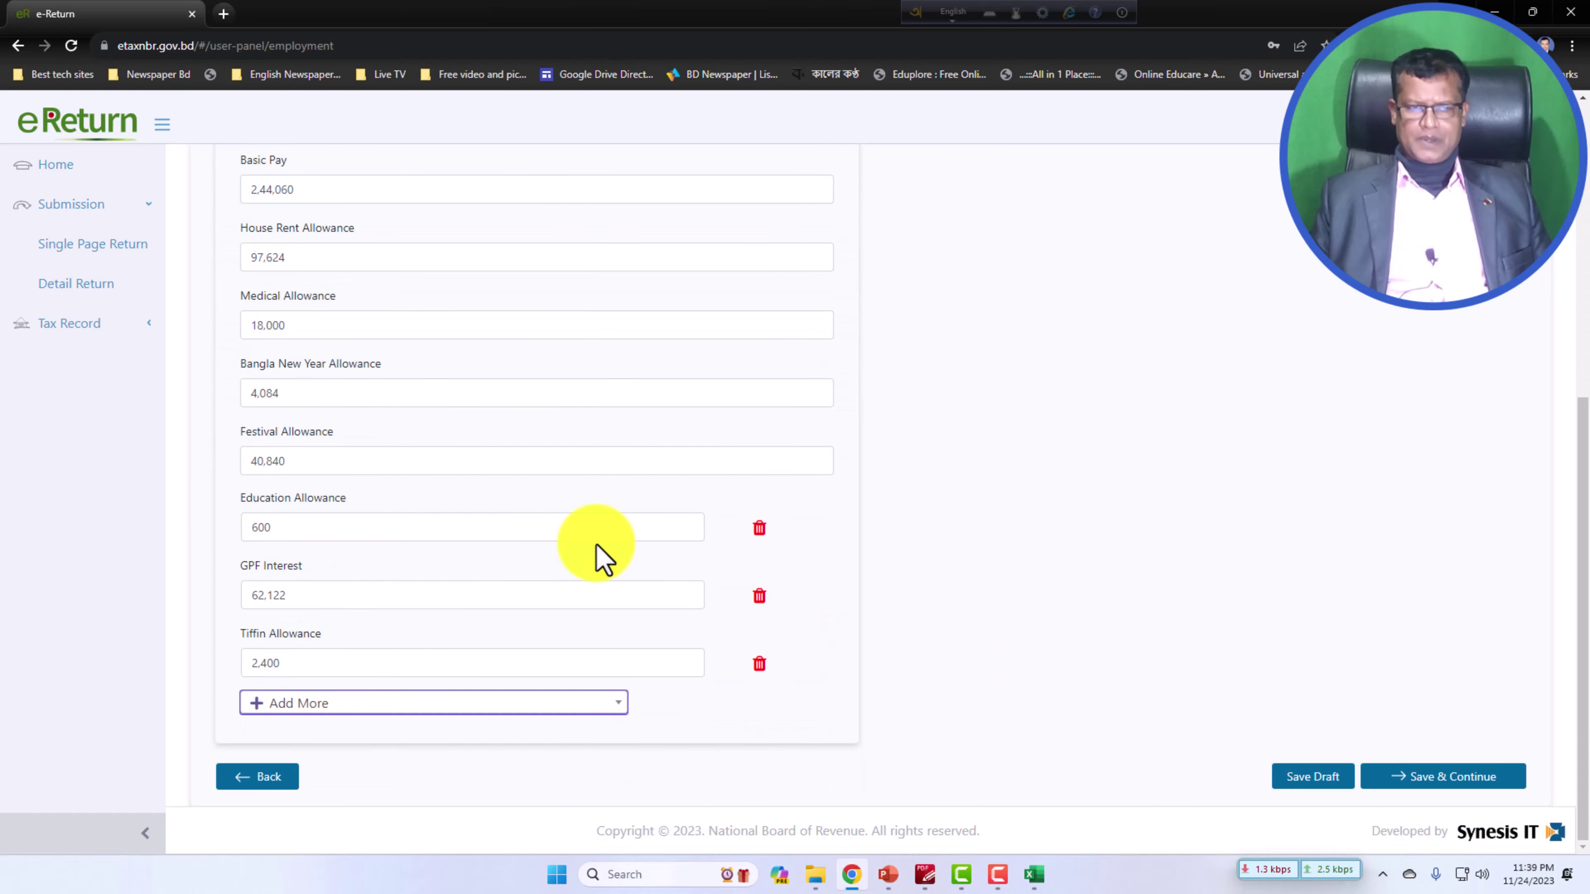
scroll(578, 533, "up", 7)
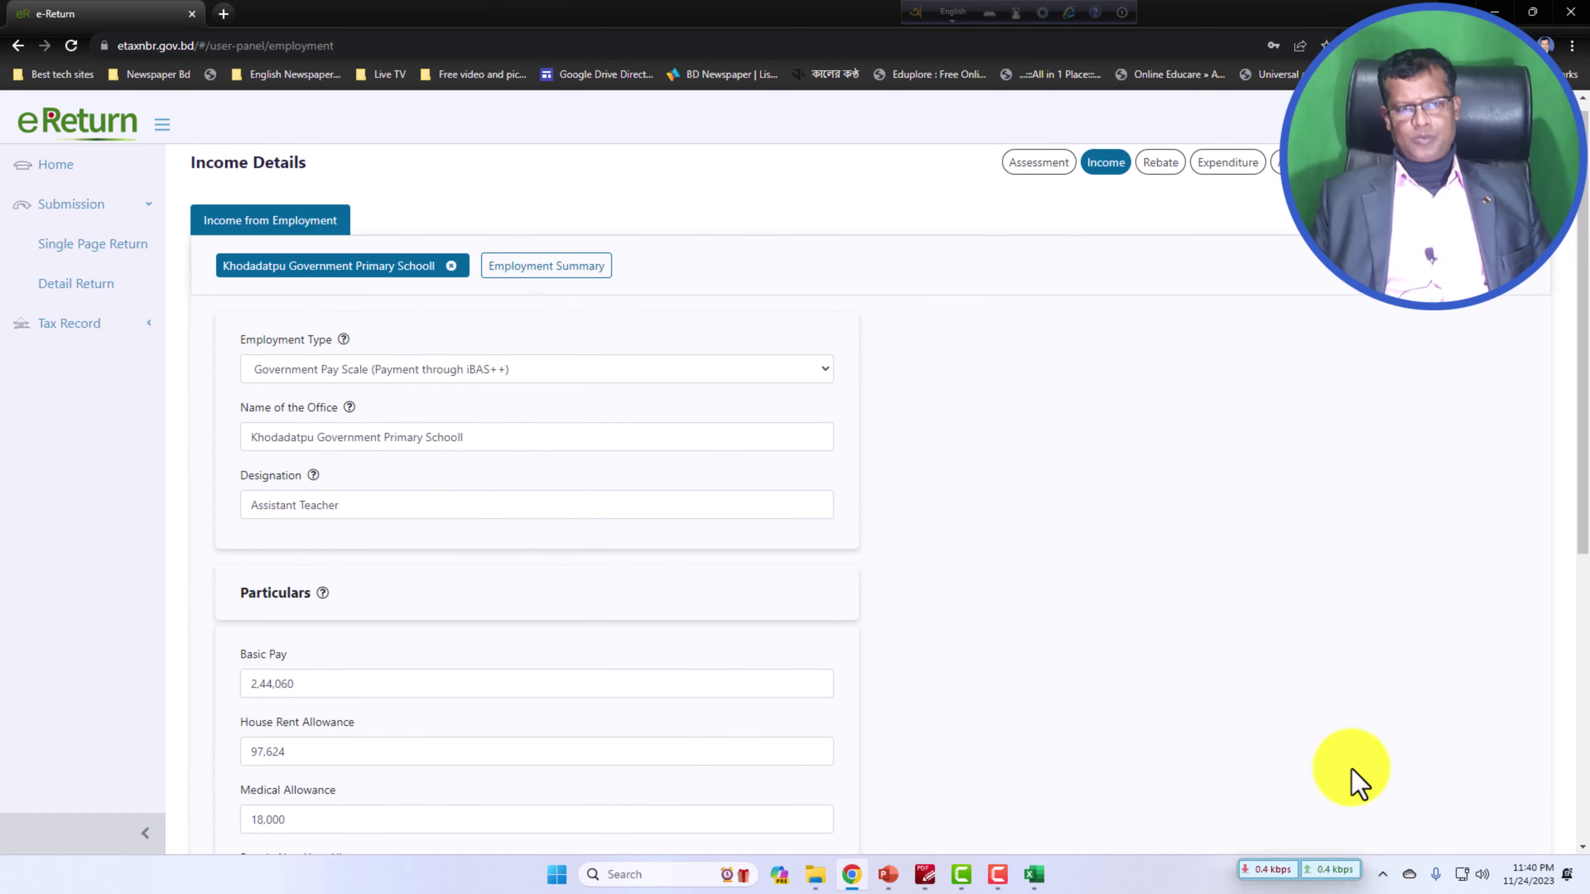
scroll(1352, 775, "down", 5)
scroll(1391, 802, "down", 1)
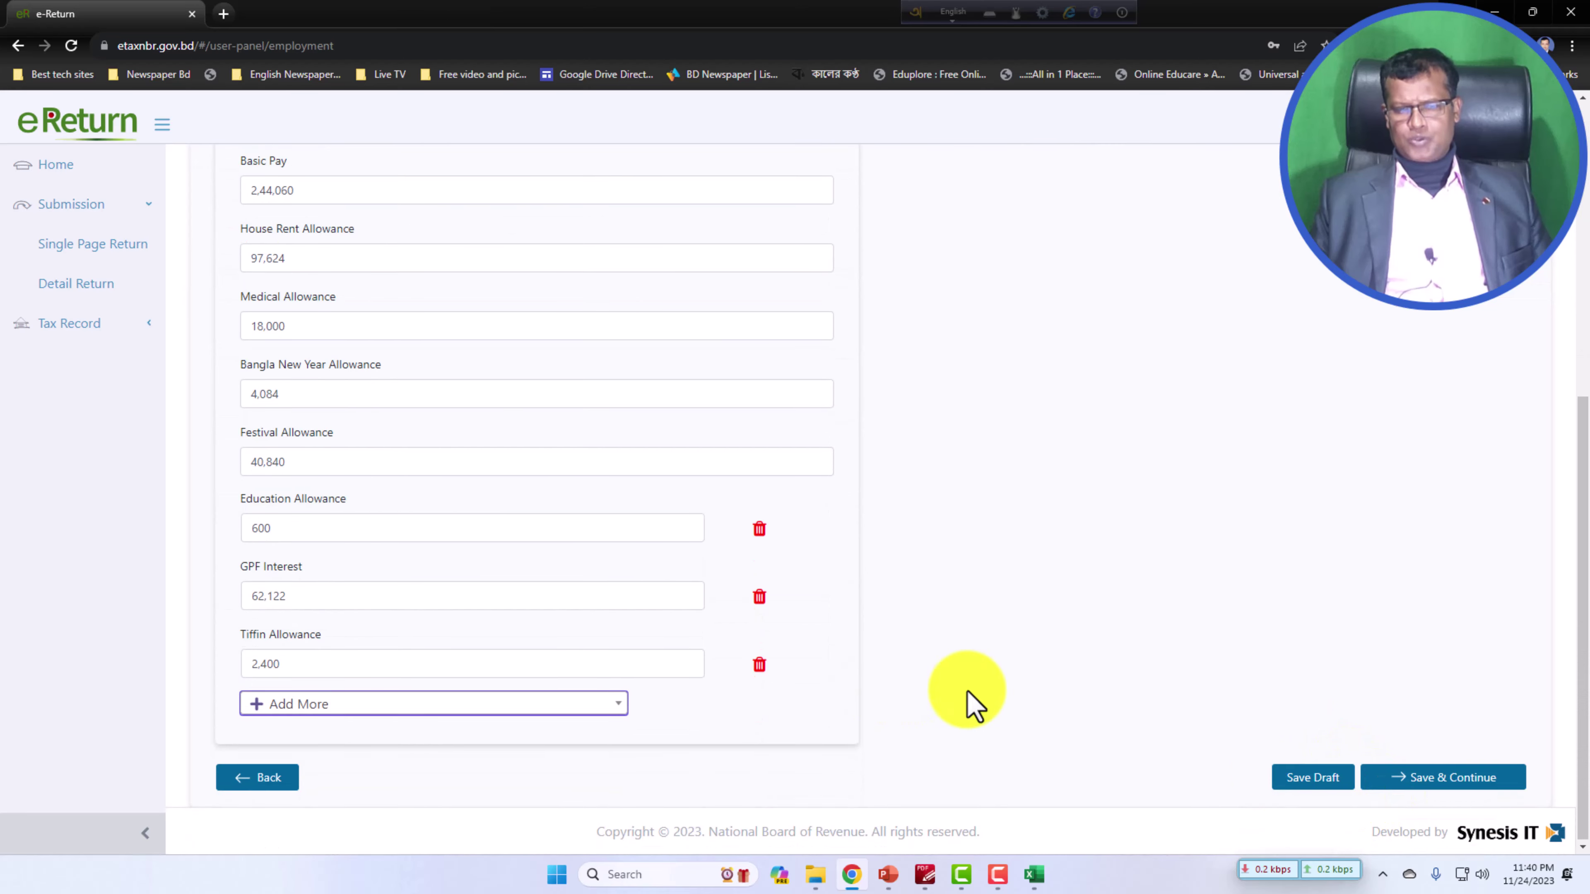
scroll(409, 466, "up", 5)
scroll(319, 490, "down", 3)
scroll(423, 695, "up", 6)
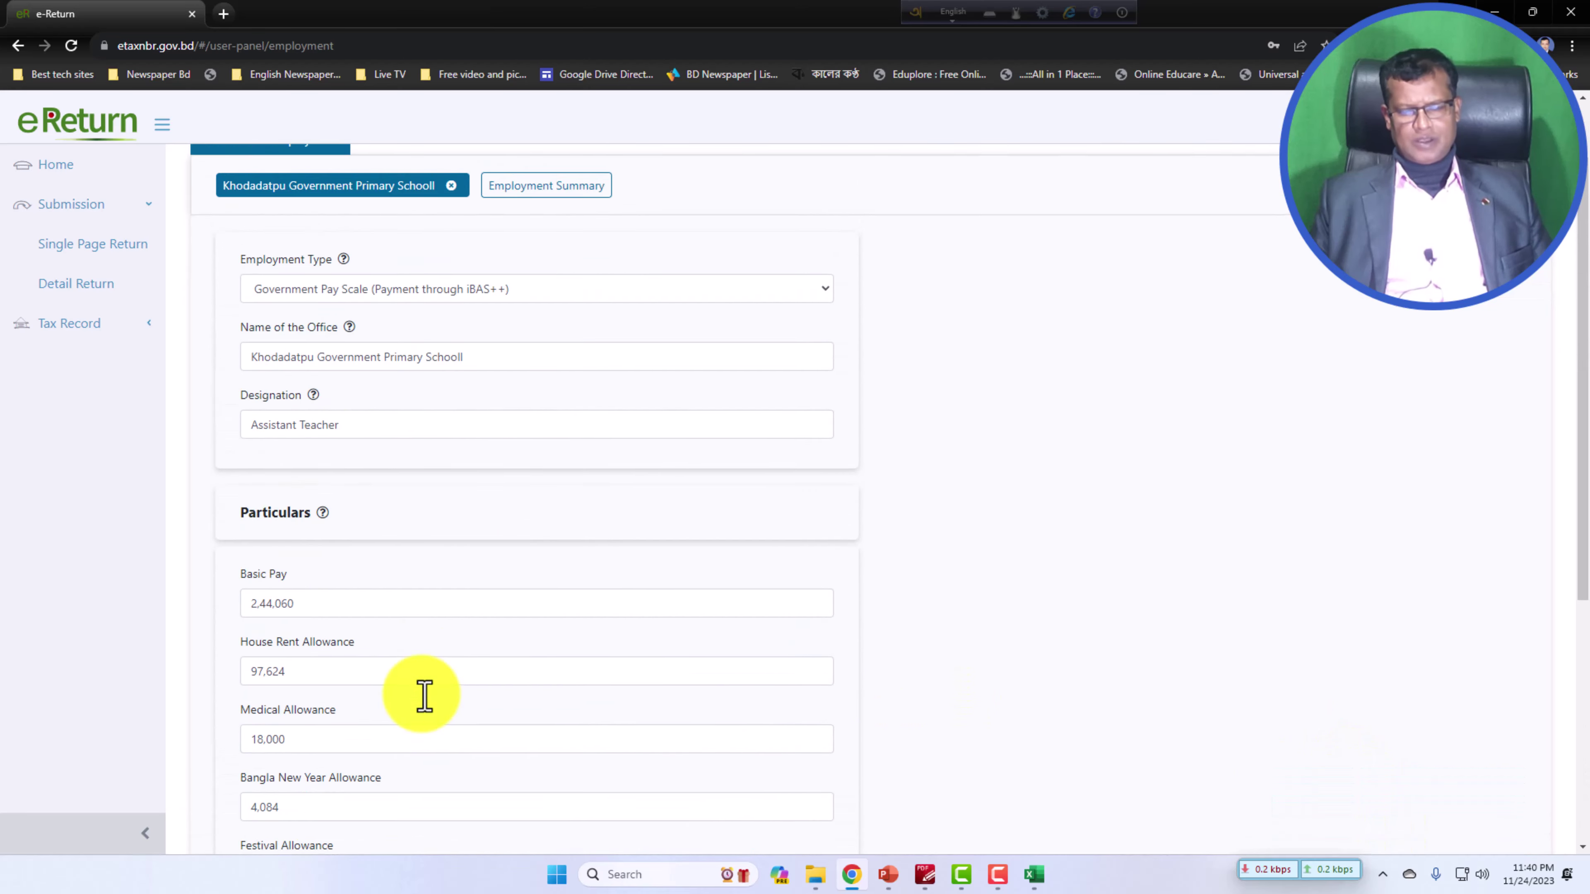
- Reopen the employment summary table and scroll down to its totals row
left_click(545, 279)
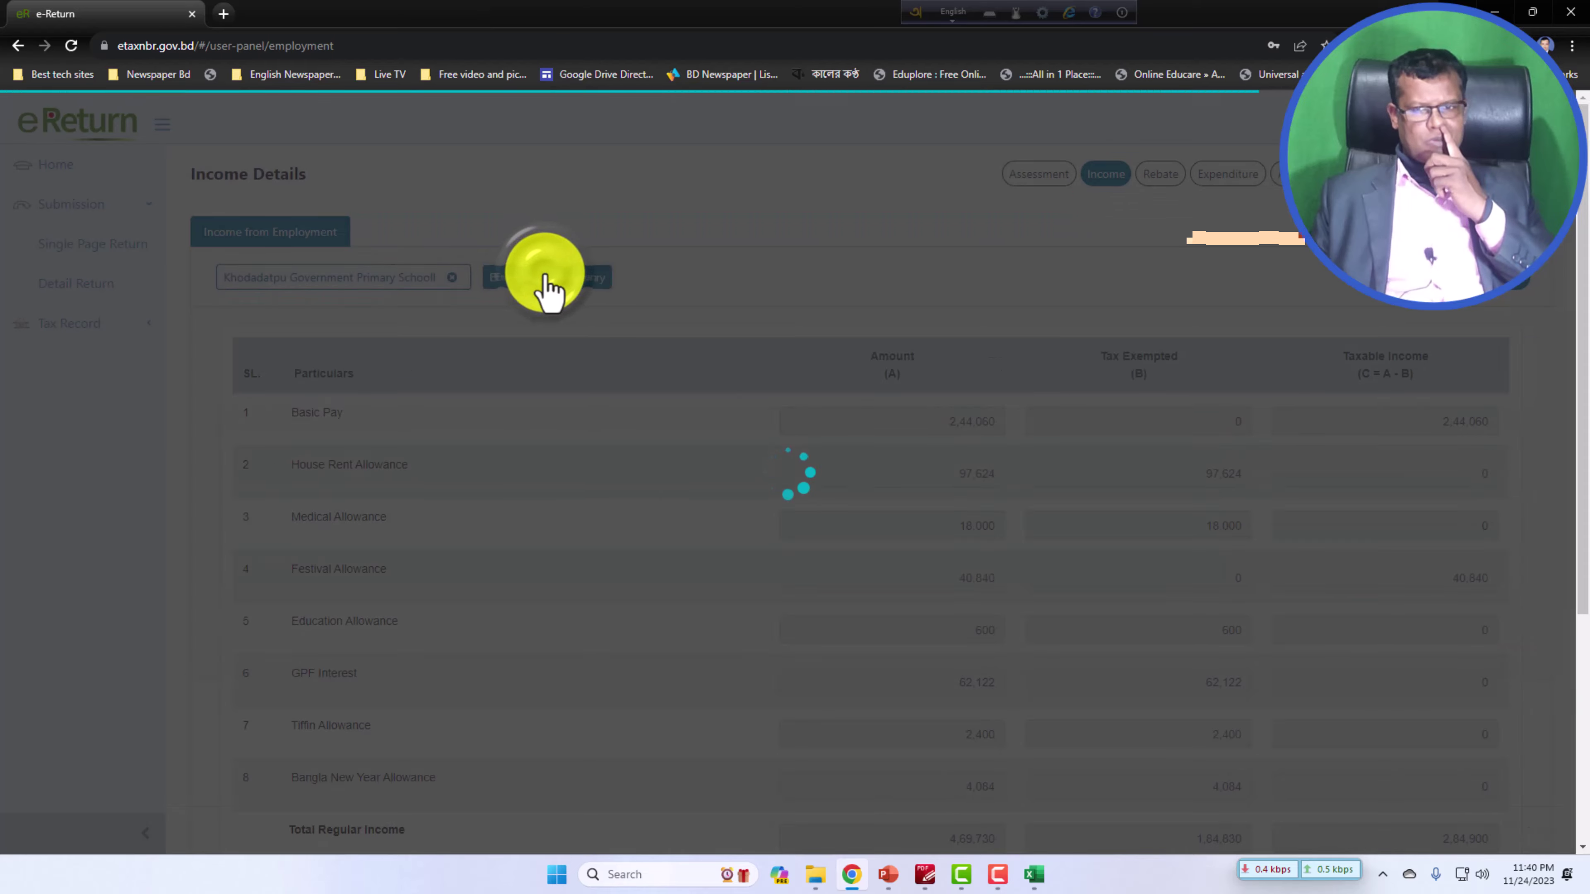
scroll(621, 496, "down", 4)
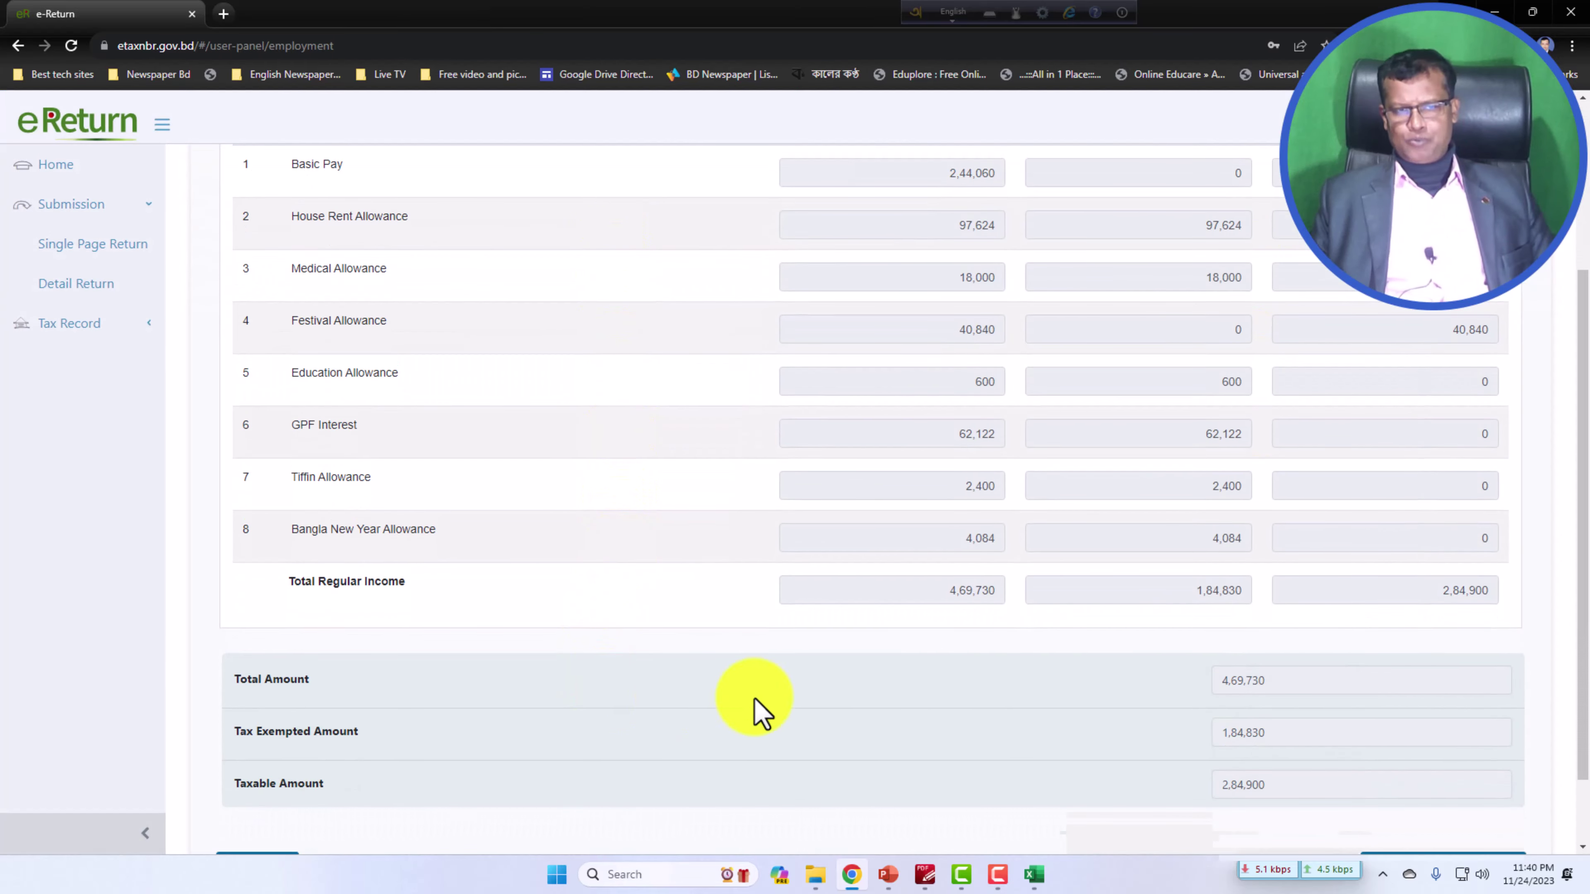
scroll(877, 677, "up", 4)
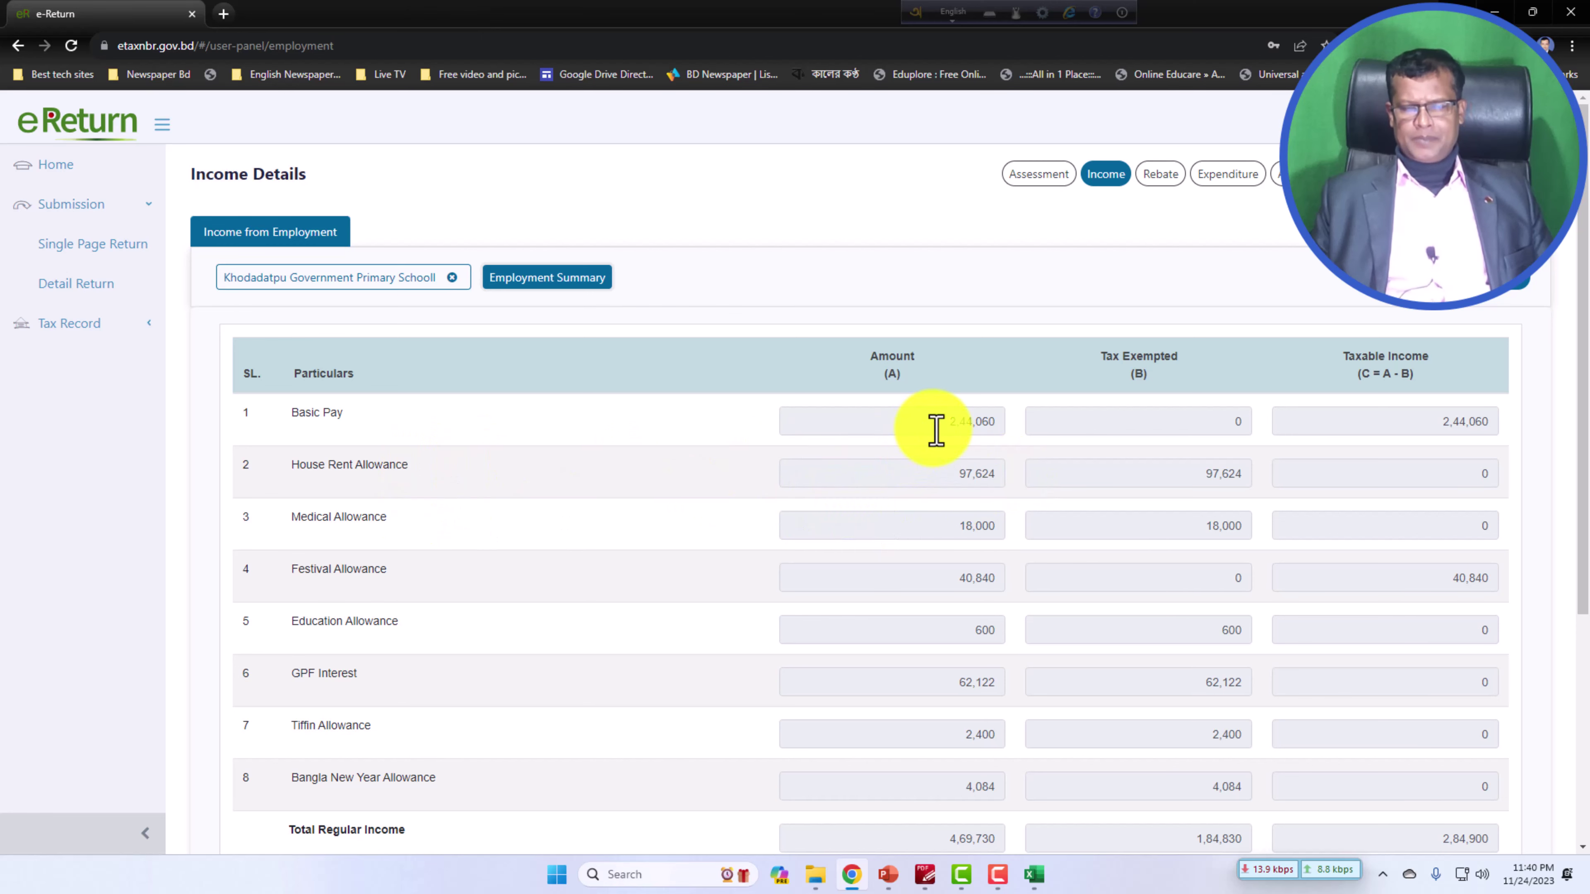
scroll(934, 429, "down", 1)
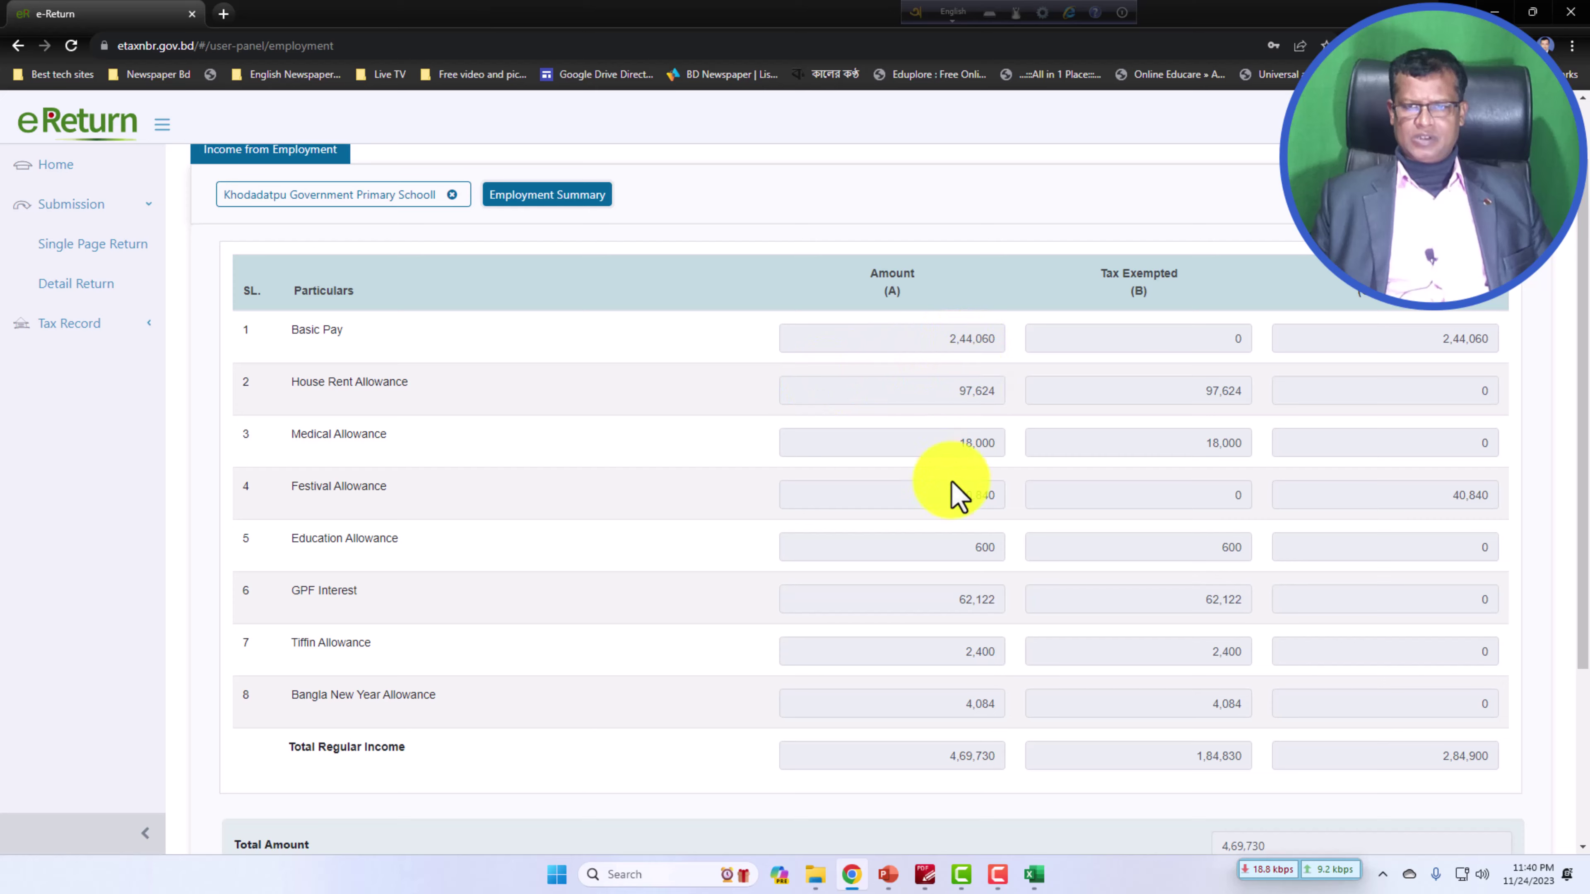
scroll(965, 699, "down", 1)
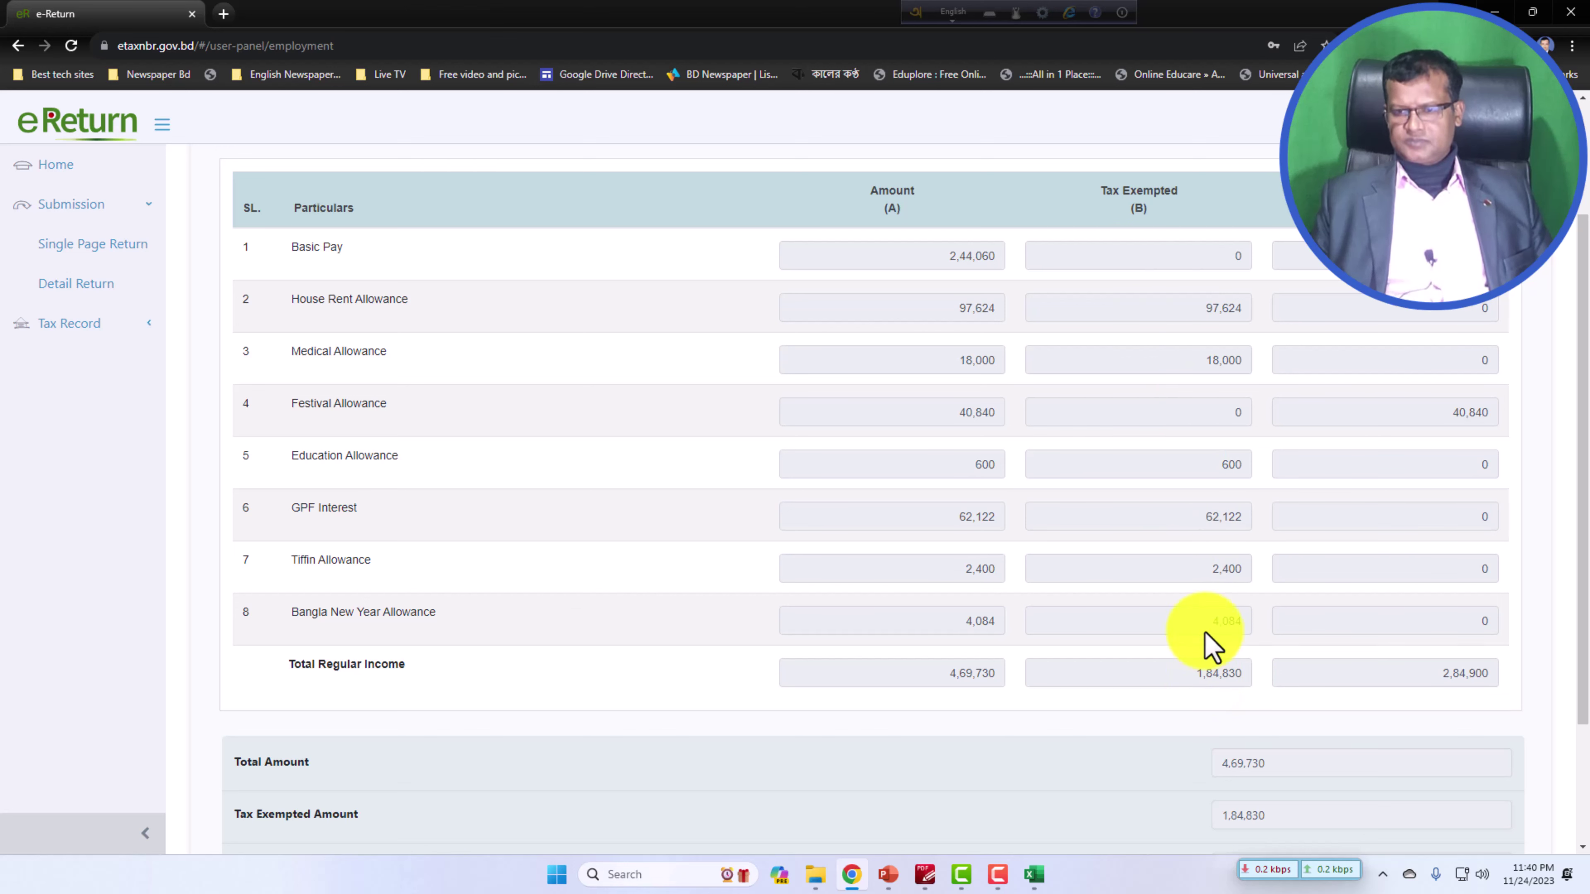
- Point out total income 4,69,730, exempt 1,84,830, taxable 2,84,900, Basic Pay and festival allowance's 40,840
left_click(1200, 675)
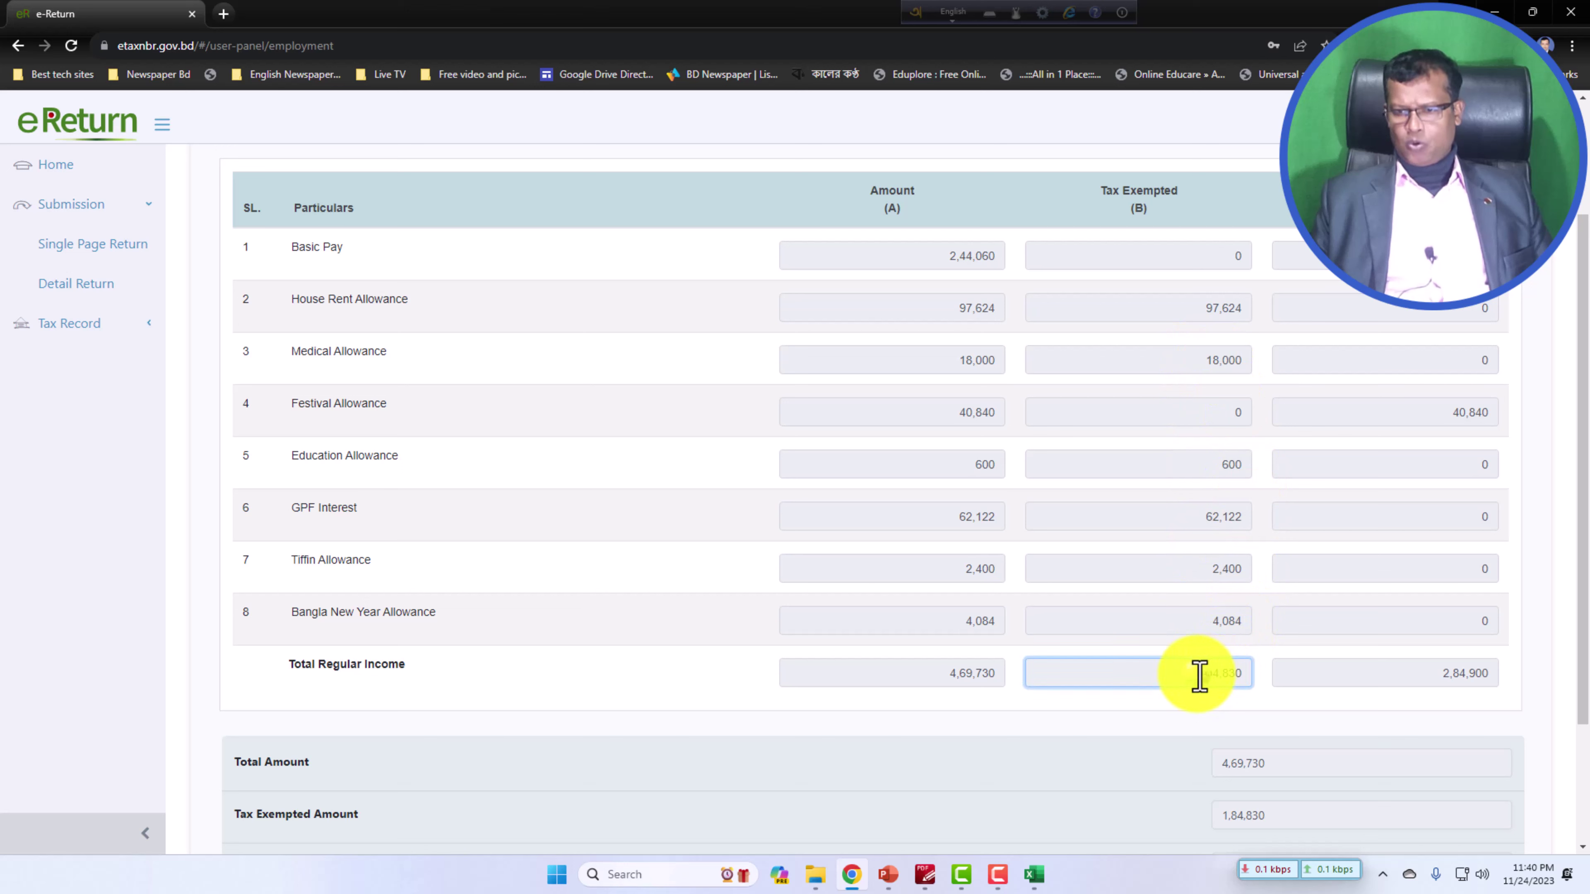
left_click_drag(1242, 674, 1118, 675)
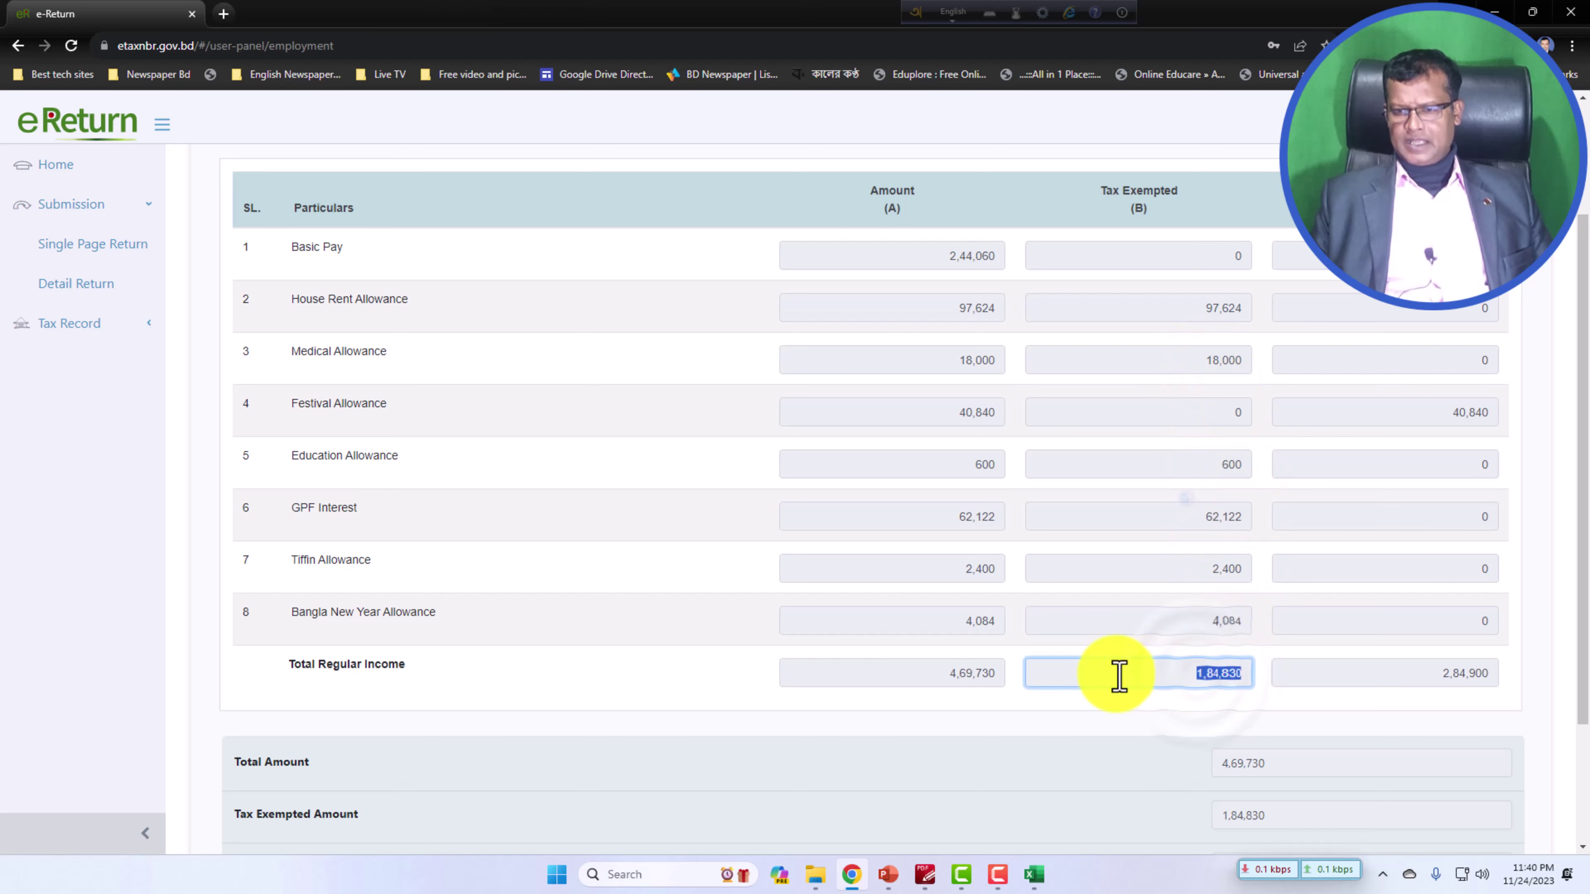
left_click(943, 675)
double_click(997, 675)
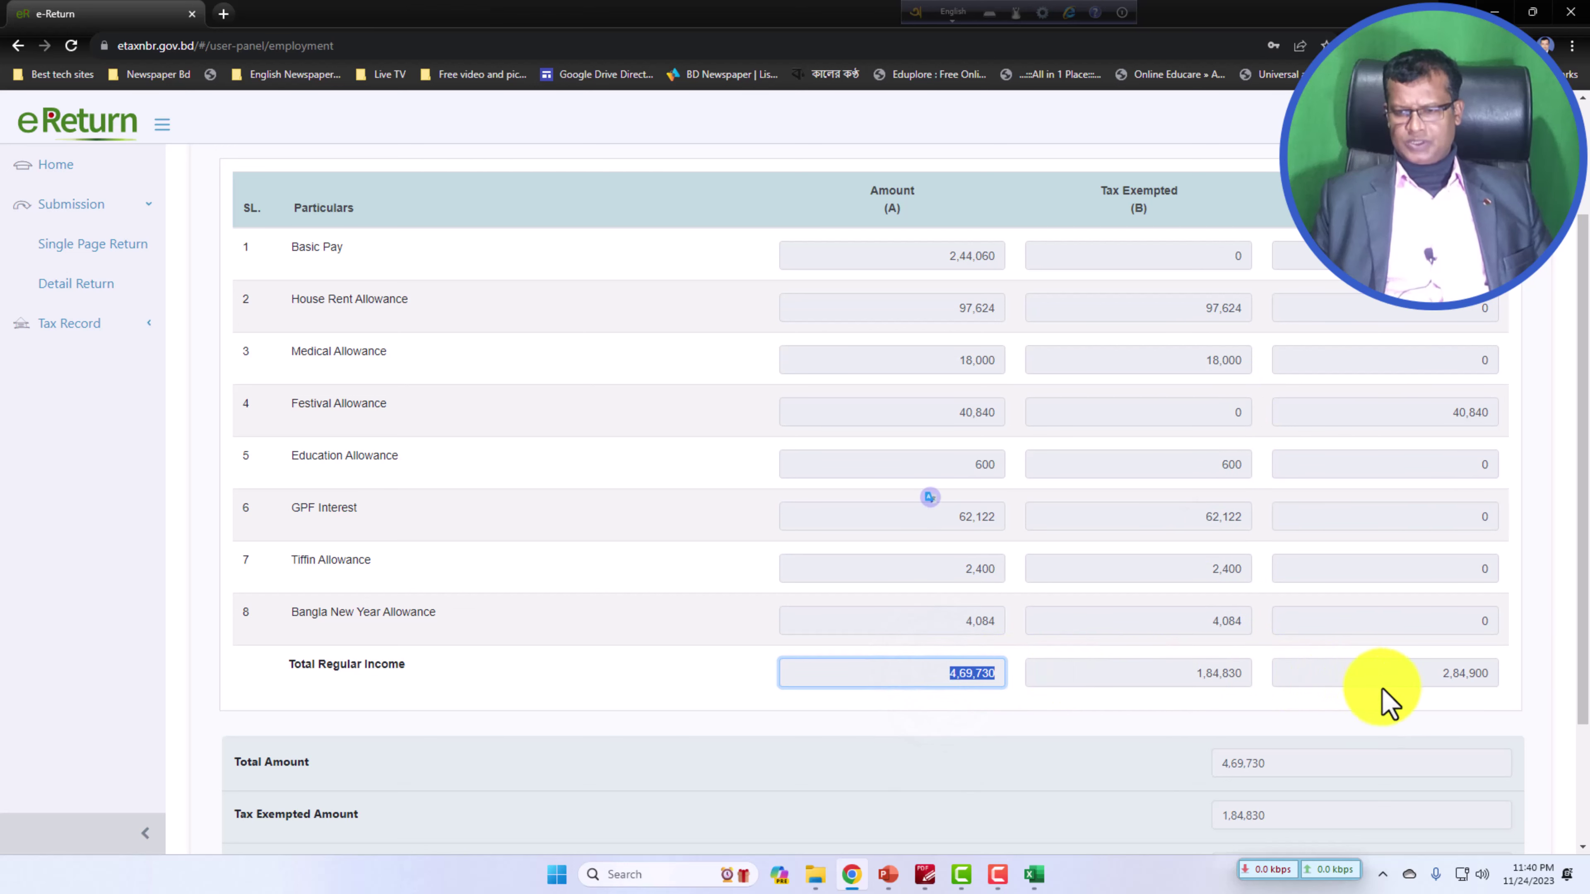
left_click(1428, 669)
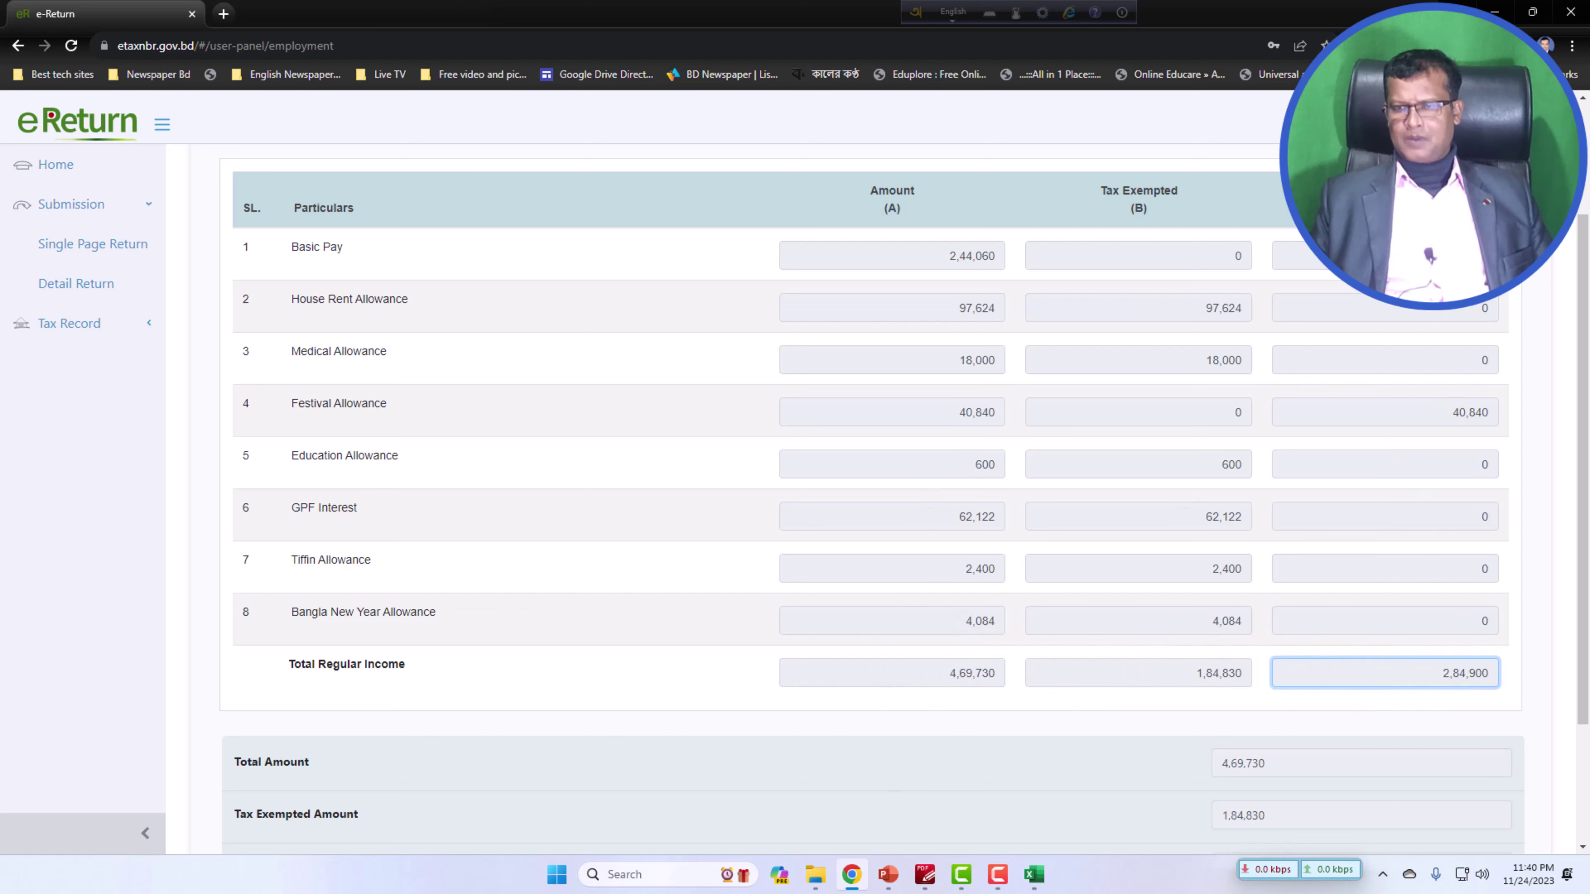
left_click(1302, 256)
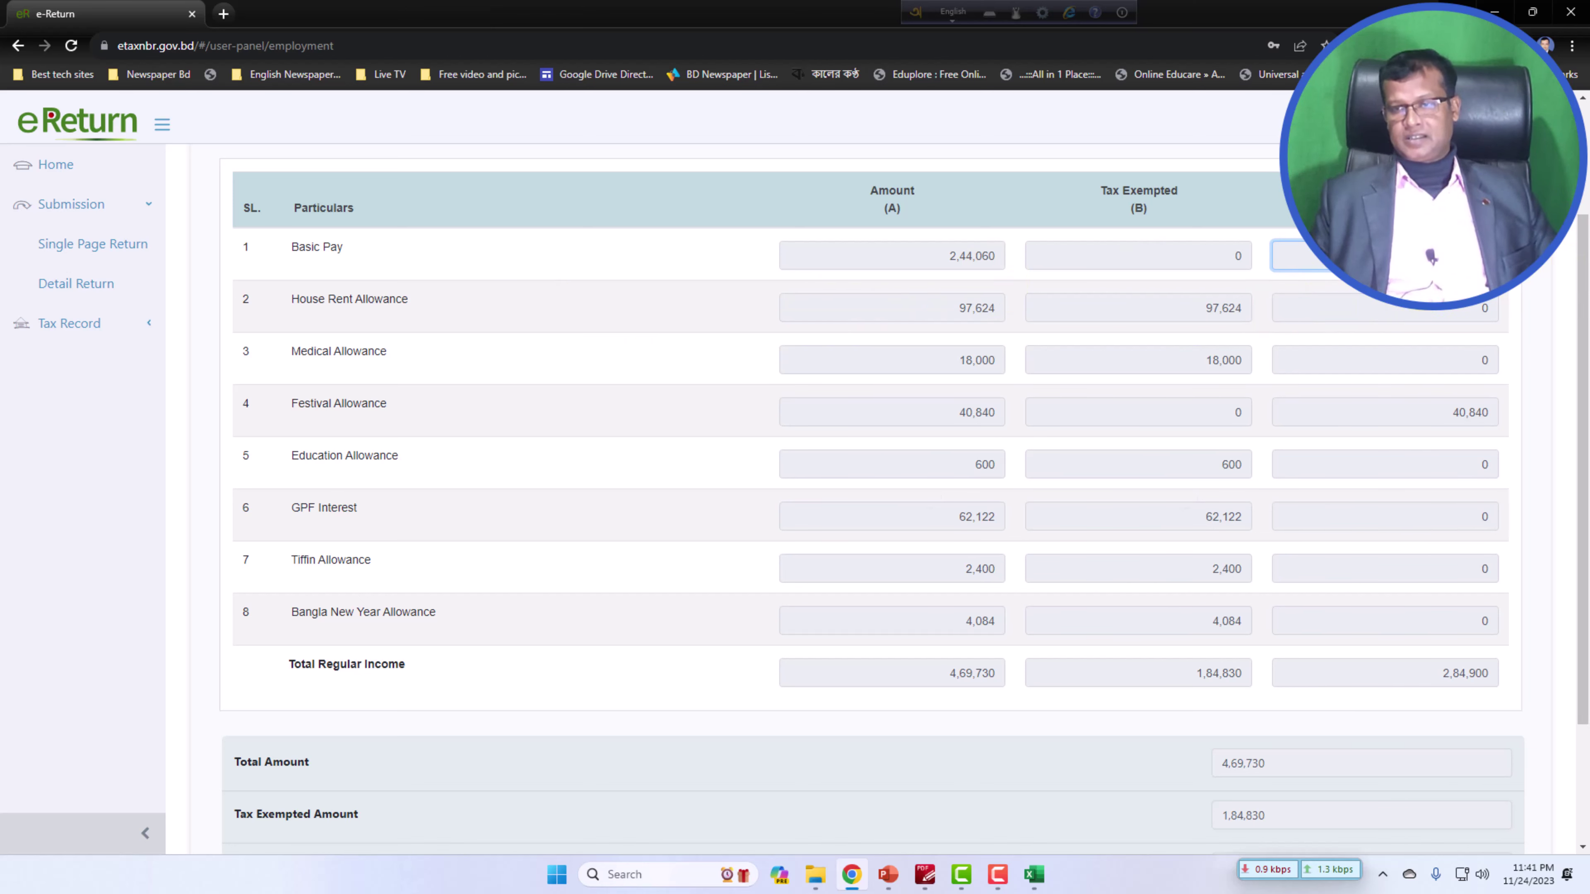
left_click(1434, 417)
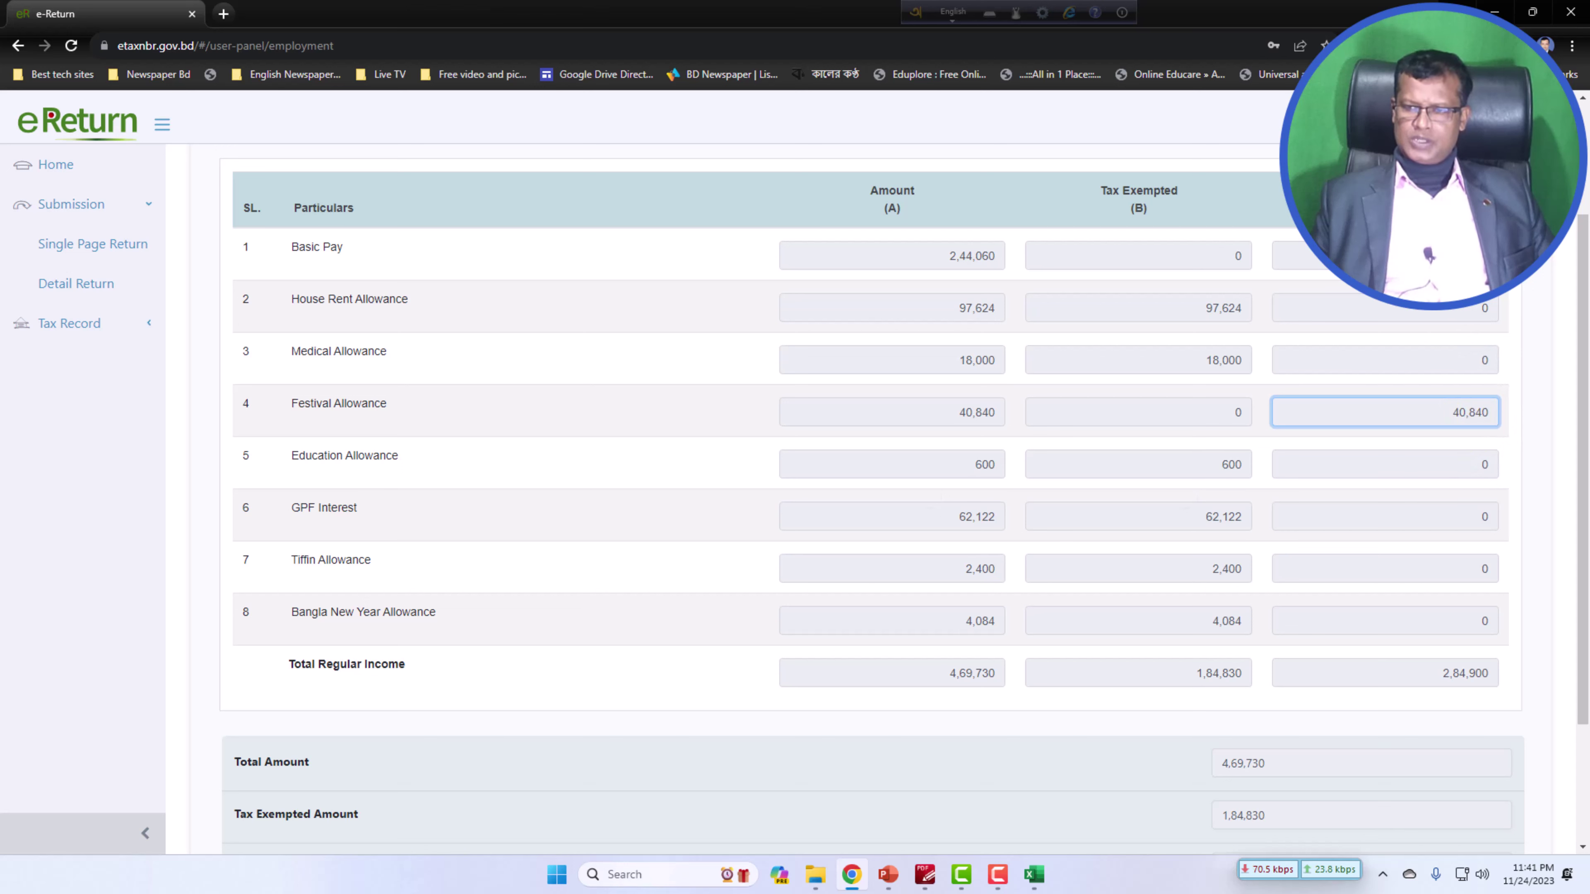
scroll(1444, 674, "down", 1)
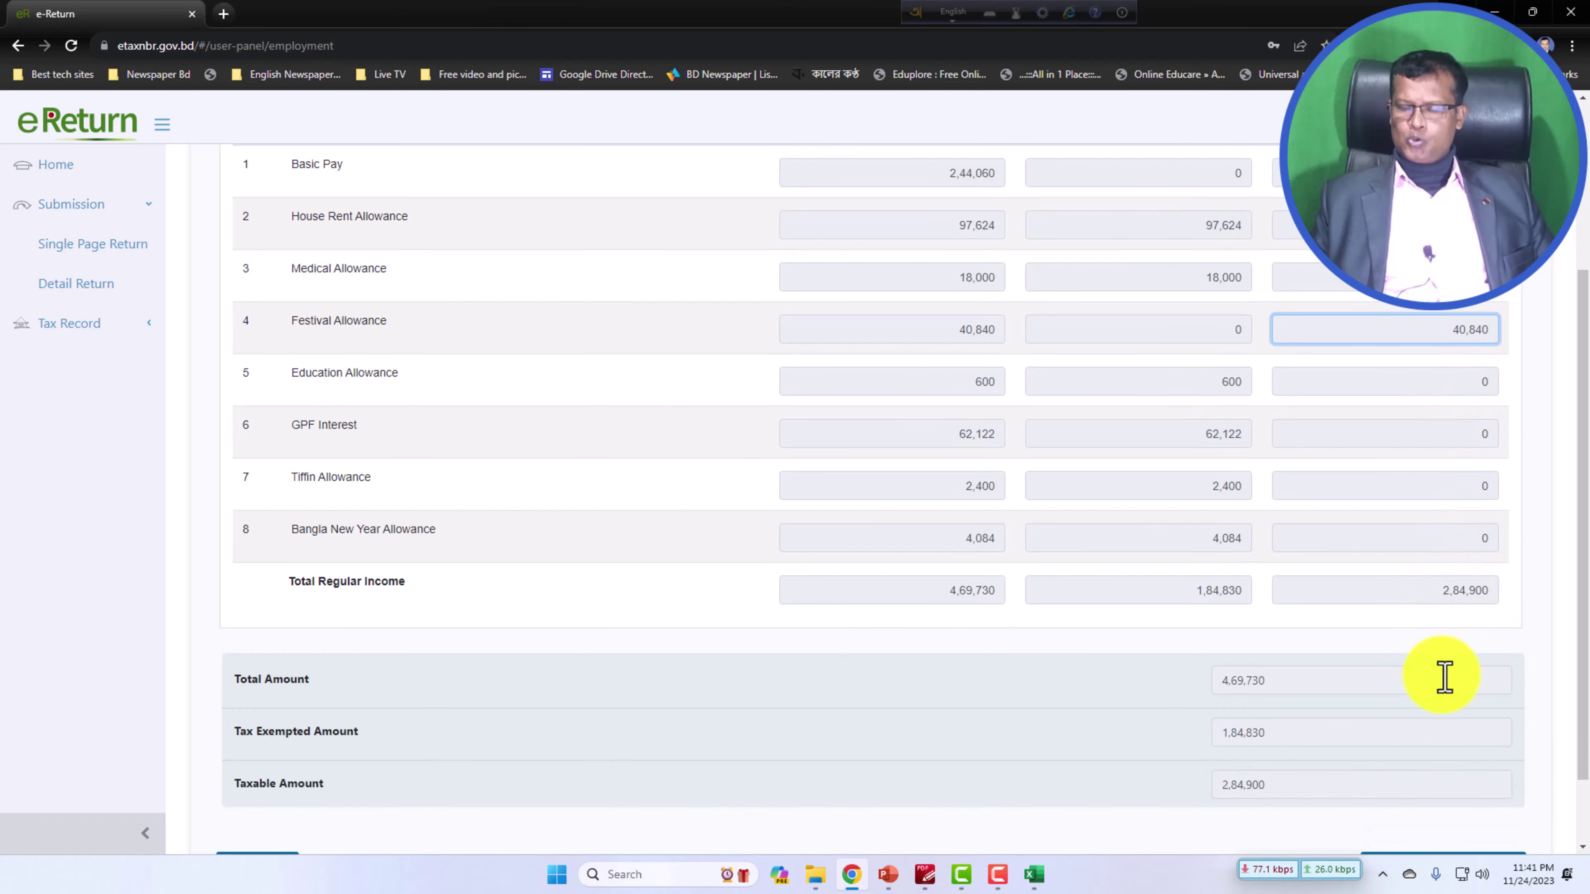
left_click_drag(1444, 602, 1515, 608)
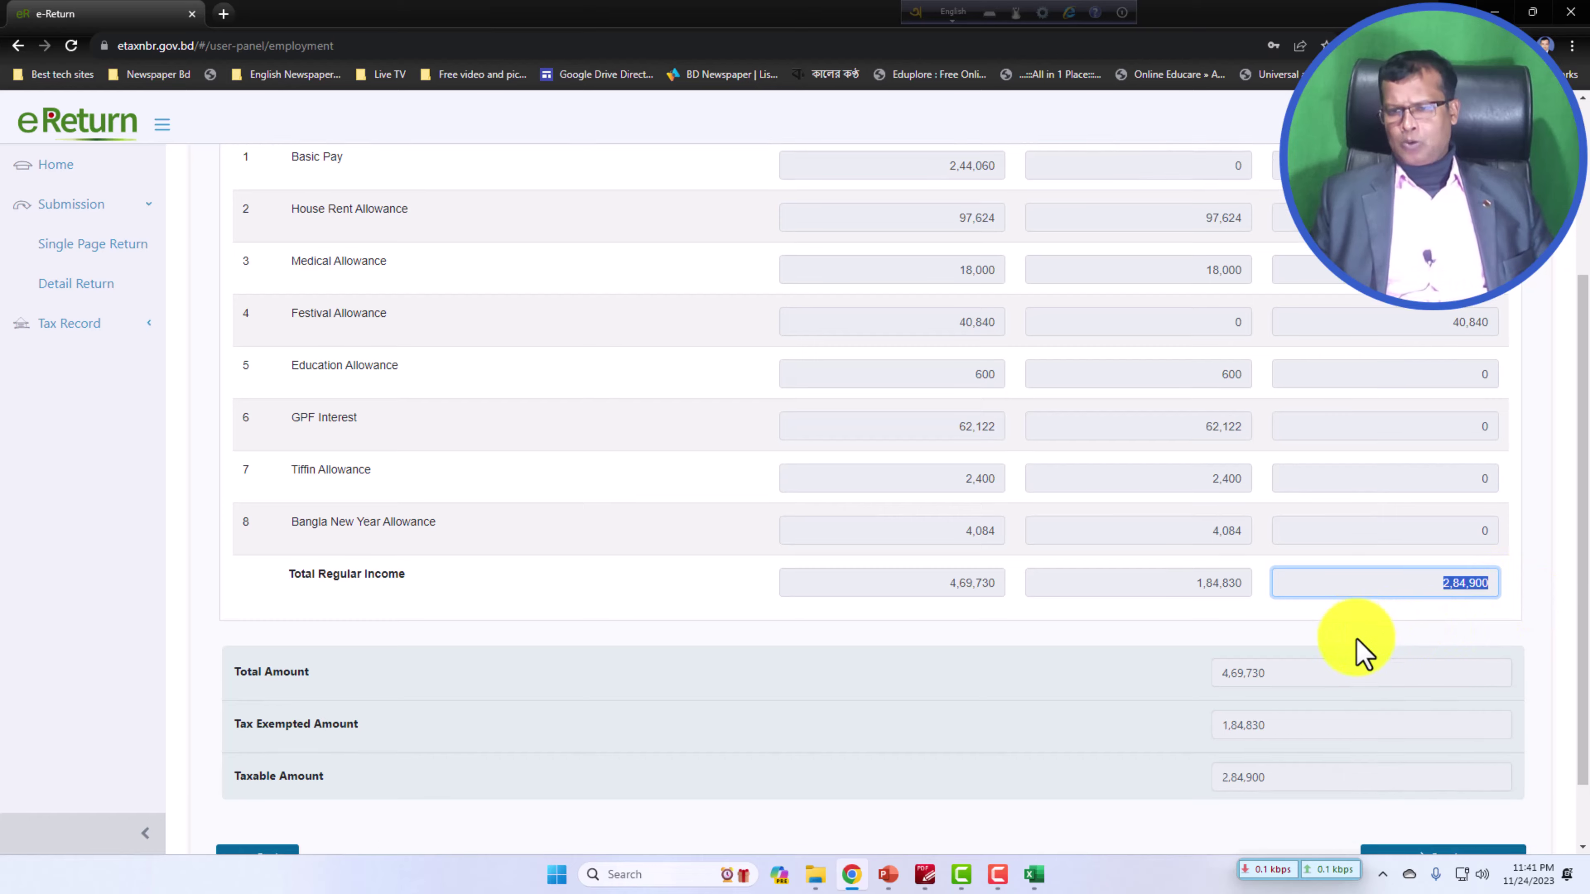
scroll(1357, 650, "down", 1)
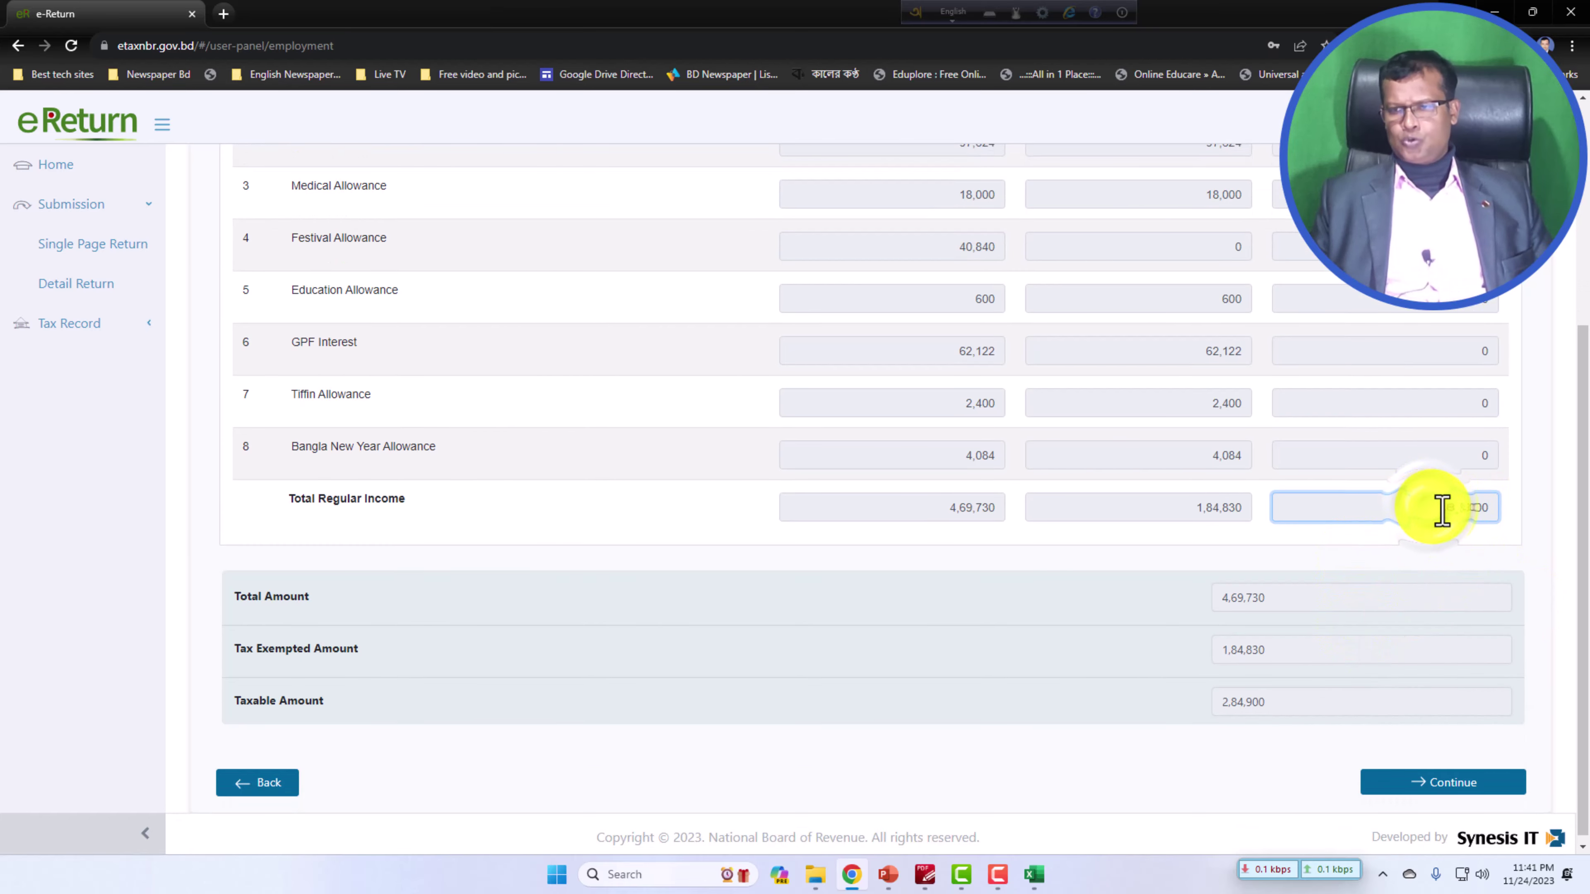
scroll(1480, 515, "down", 1)
scroll(1473, 526, "up", 1)
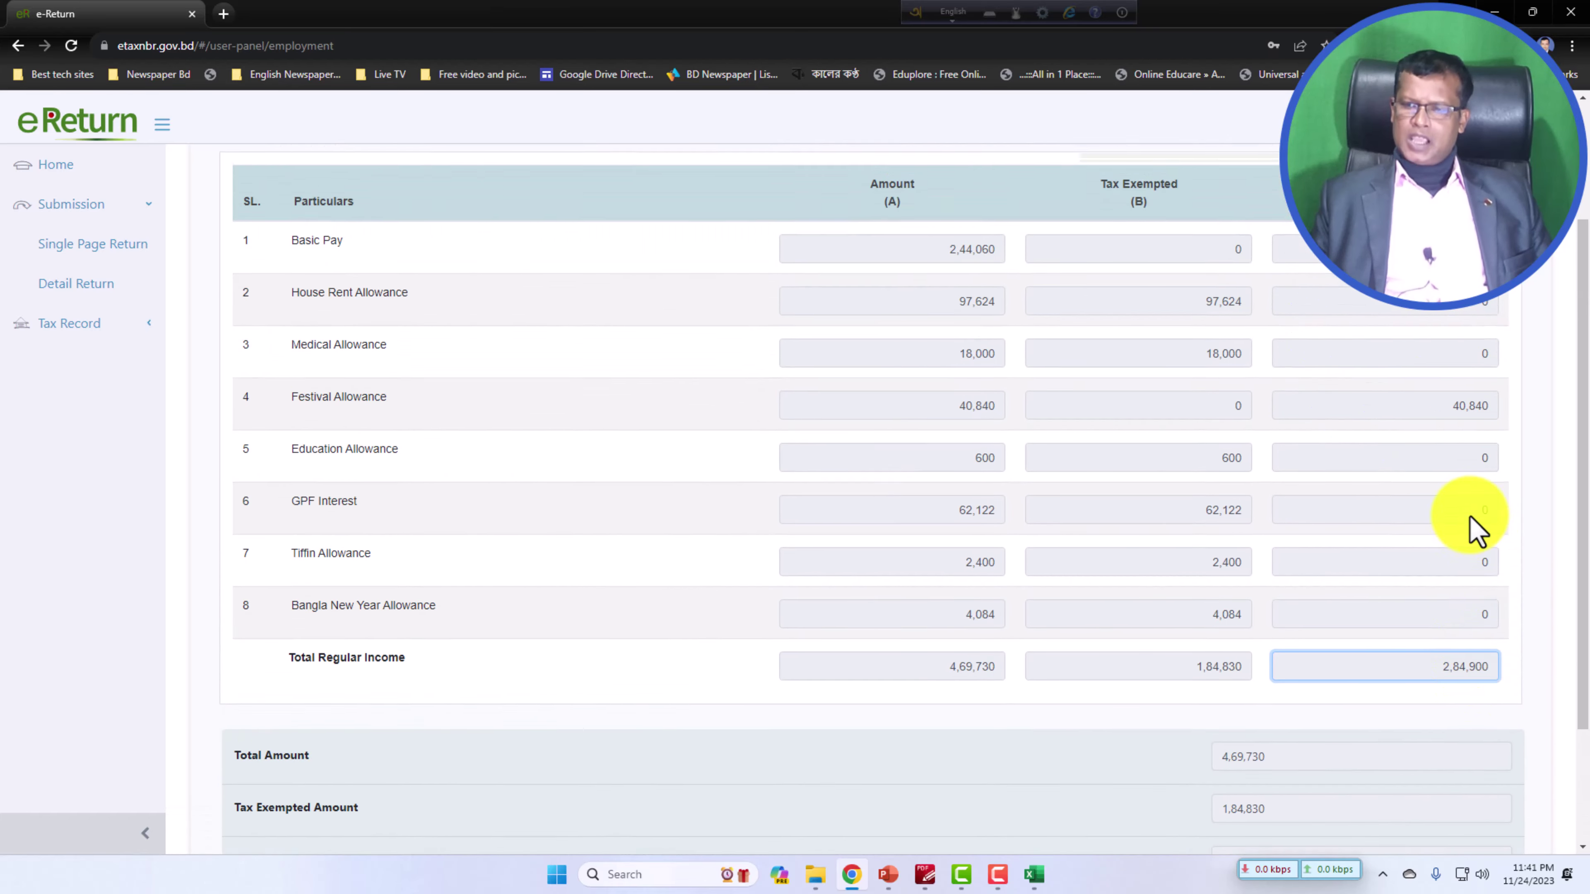
scroll(1473, 525, "down", 1)
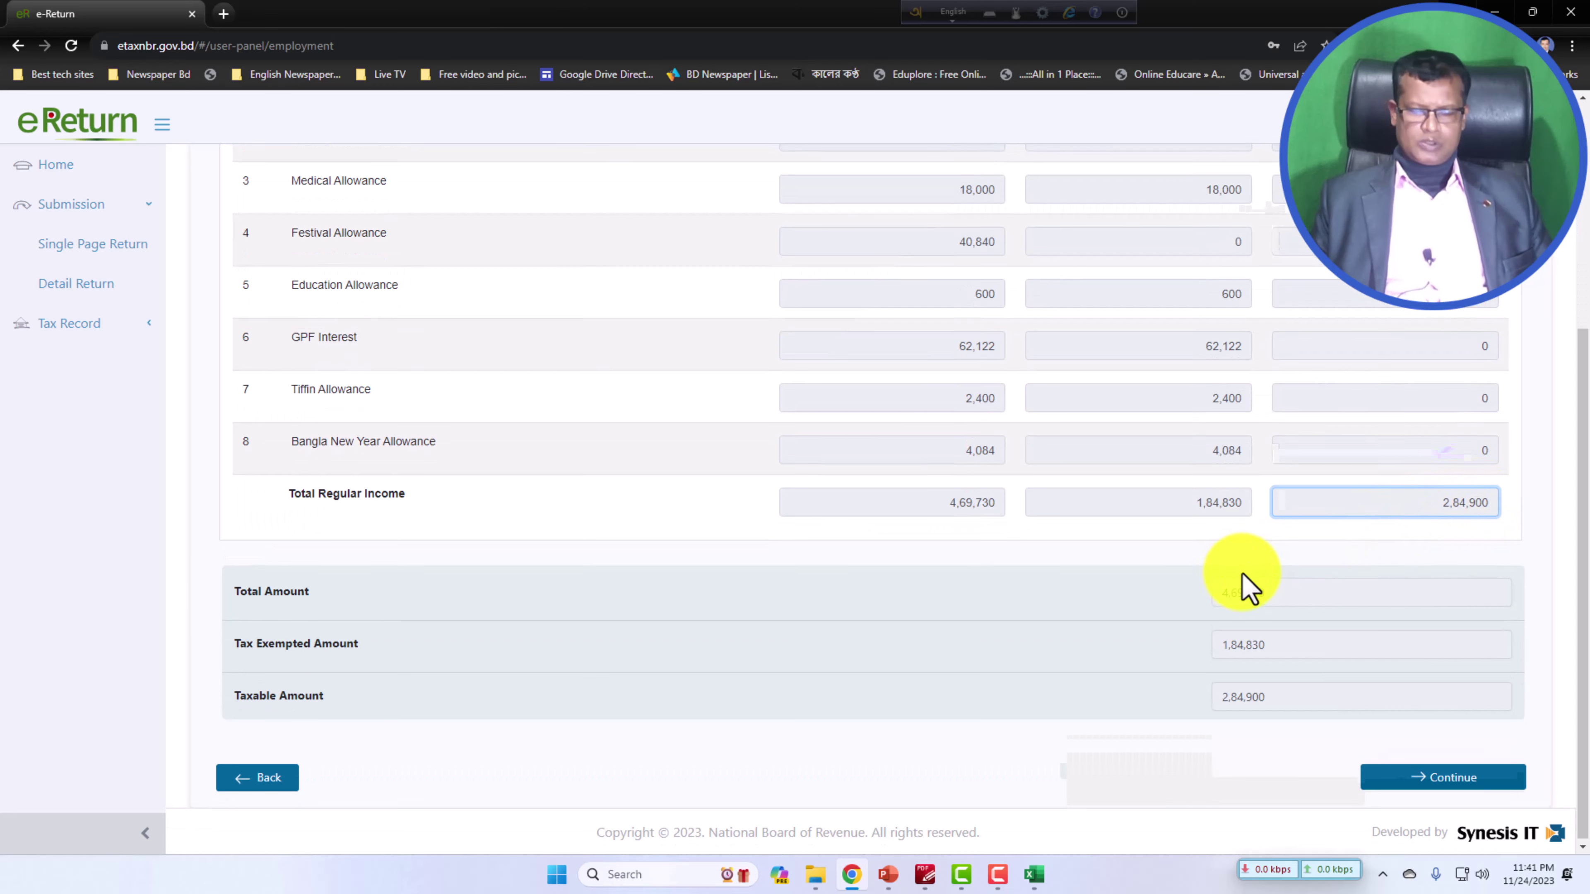
scroll(908, 548, "up", 3)
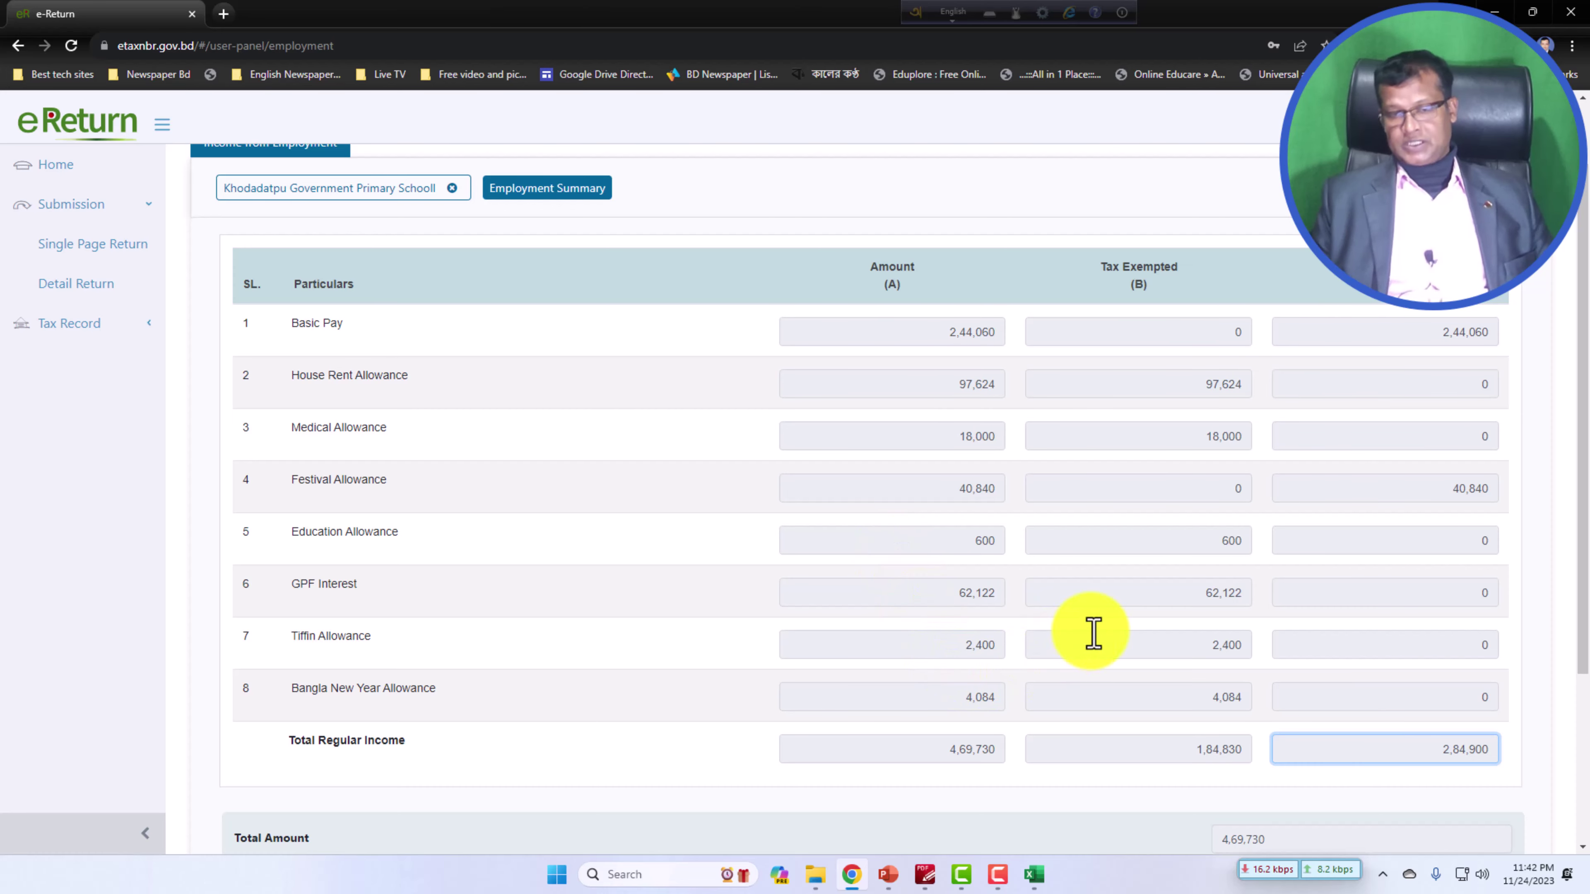
scroll(1102, 629, "down", 4)
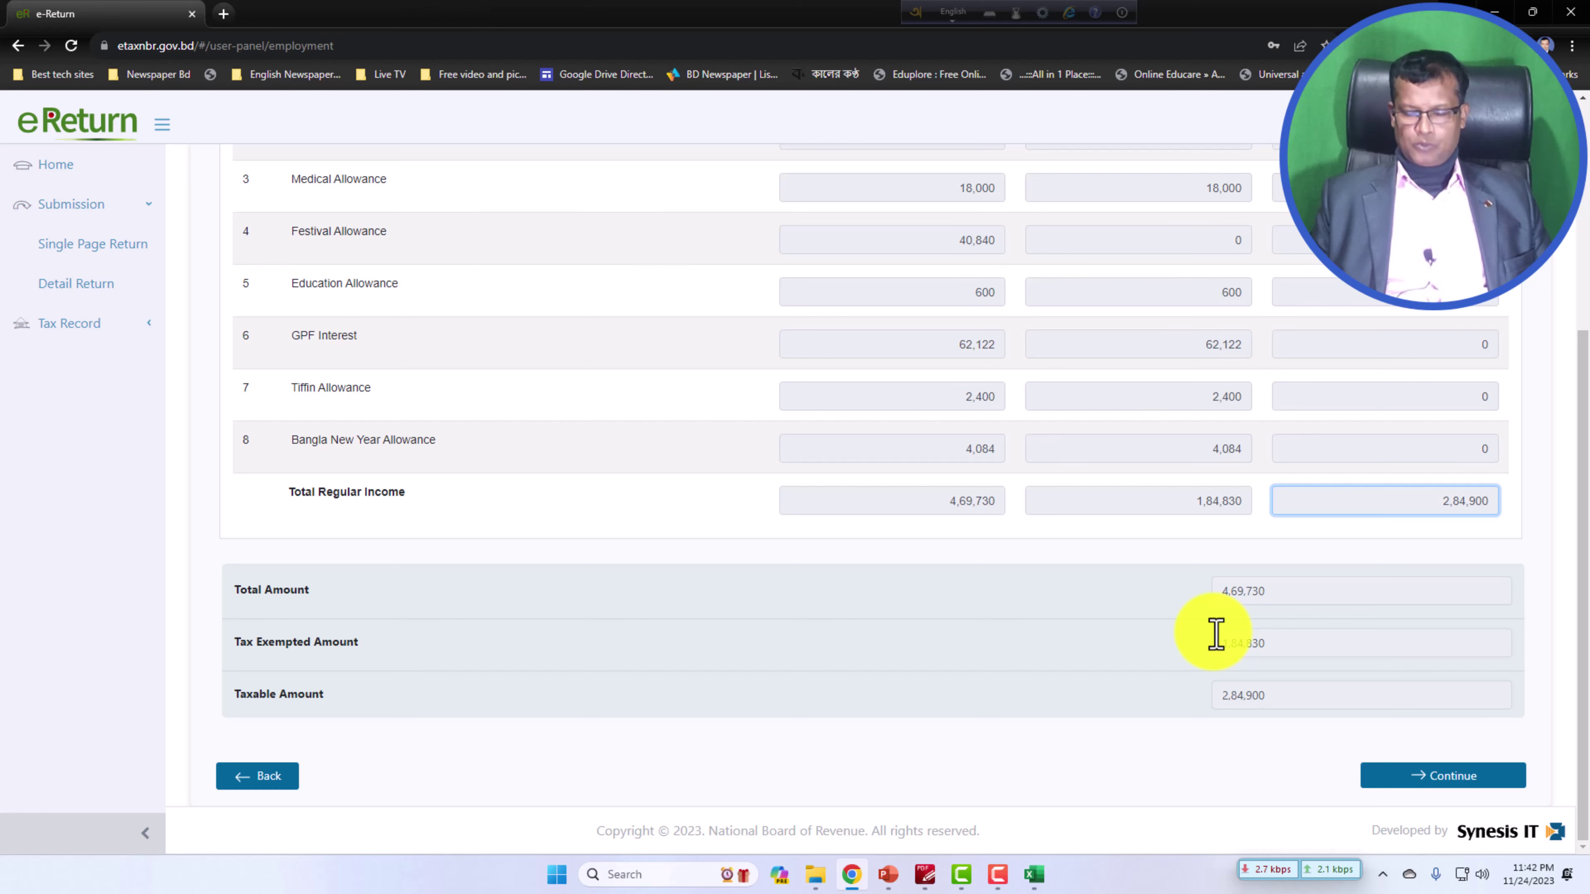
scroll(1216, 635, "up", 5)
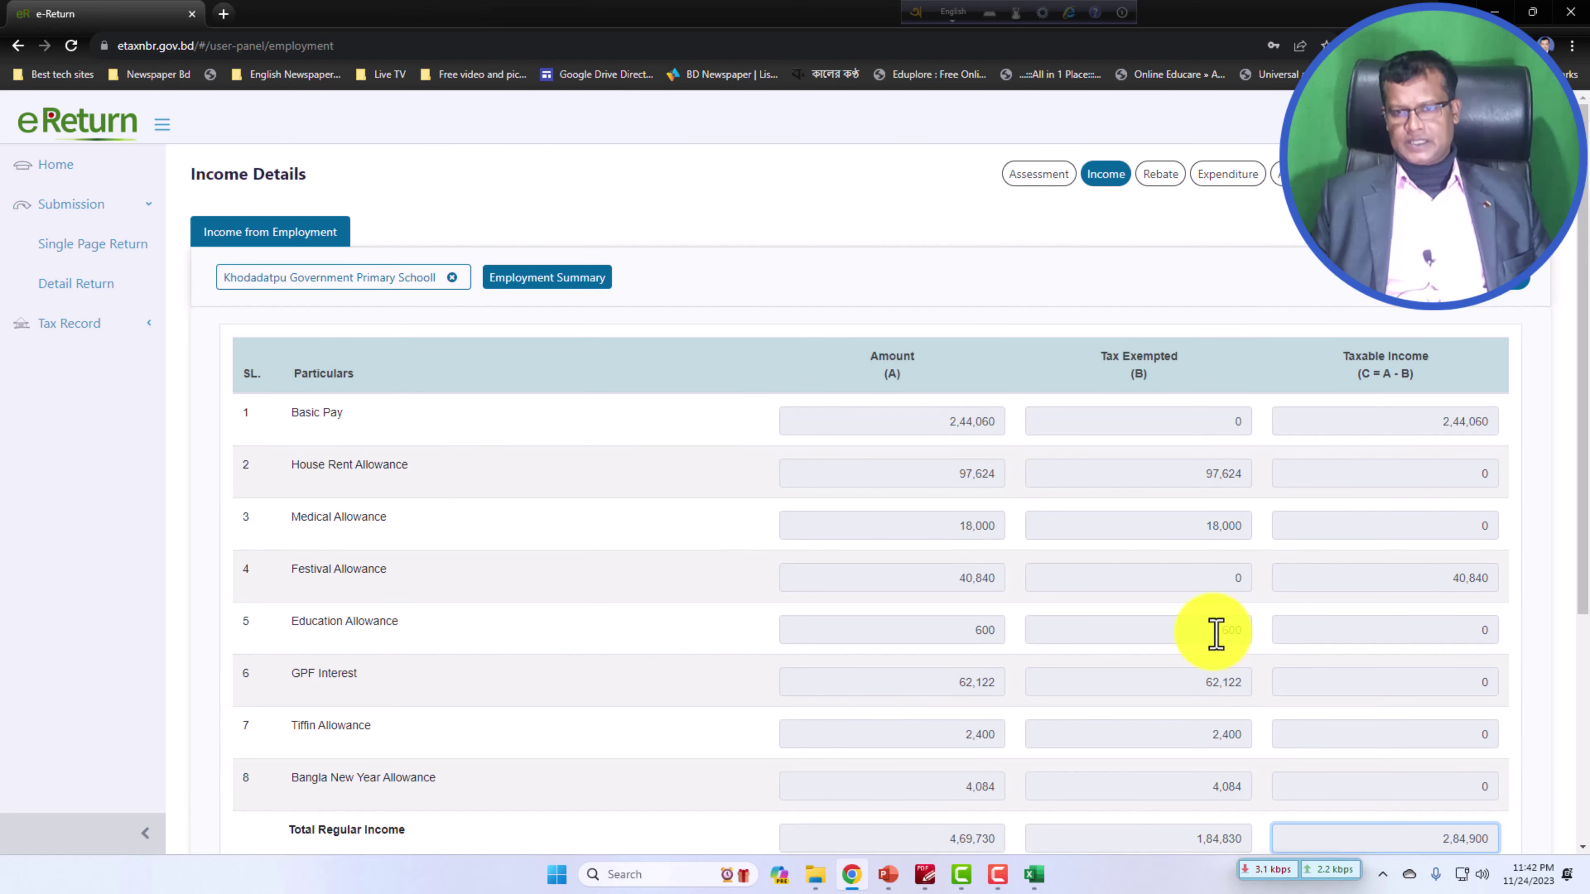
scroll(1216, 634, "down", 5)
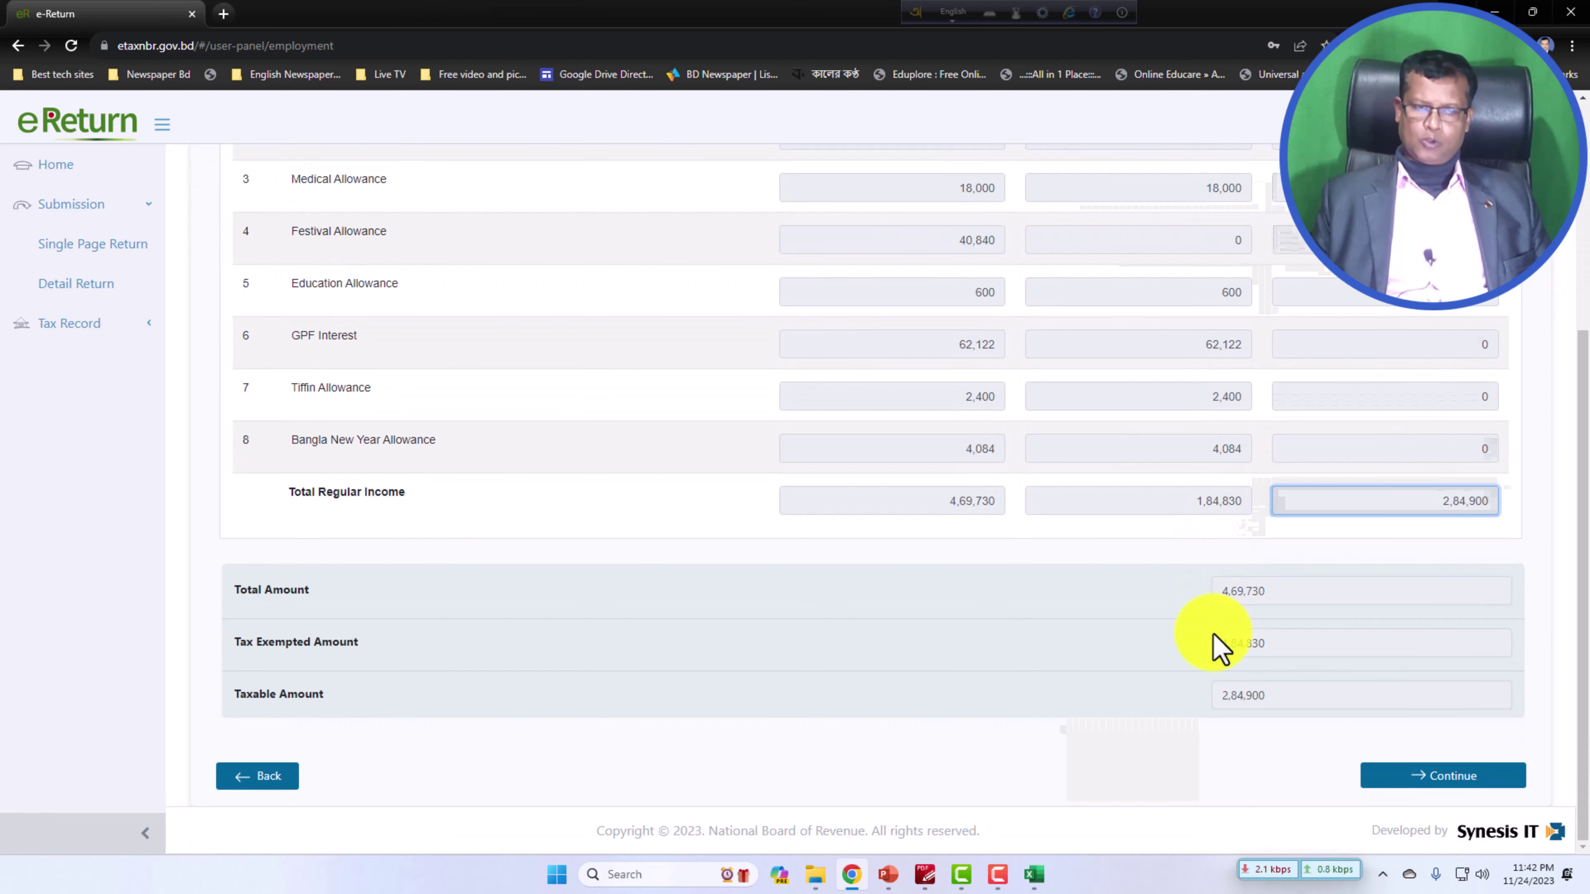
scroll(1215, 634, "up", 5)
scroll(1171, 610, "down", 5)
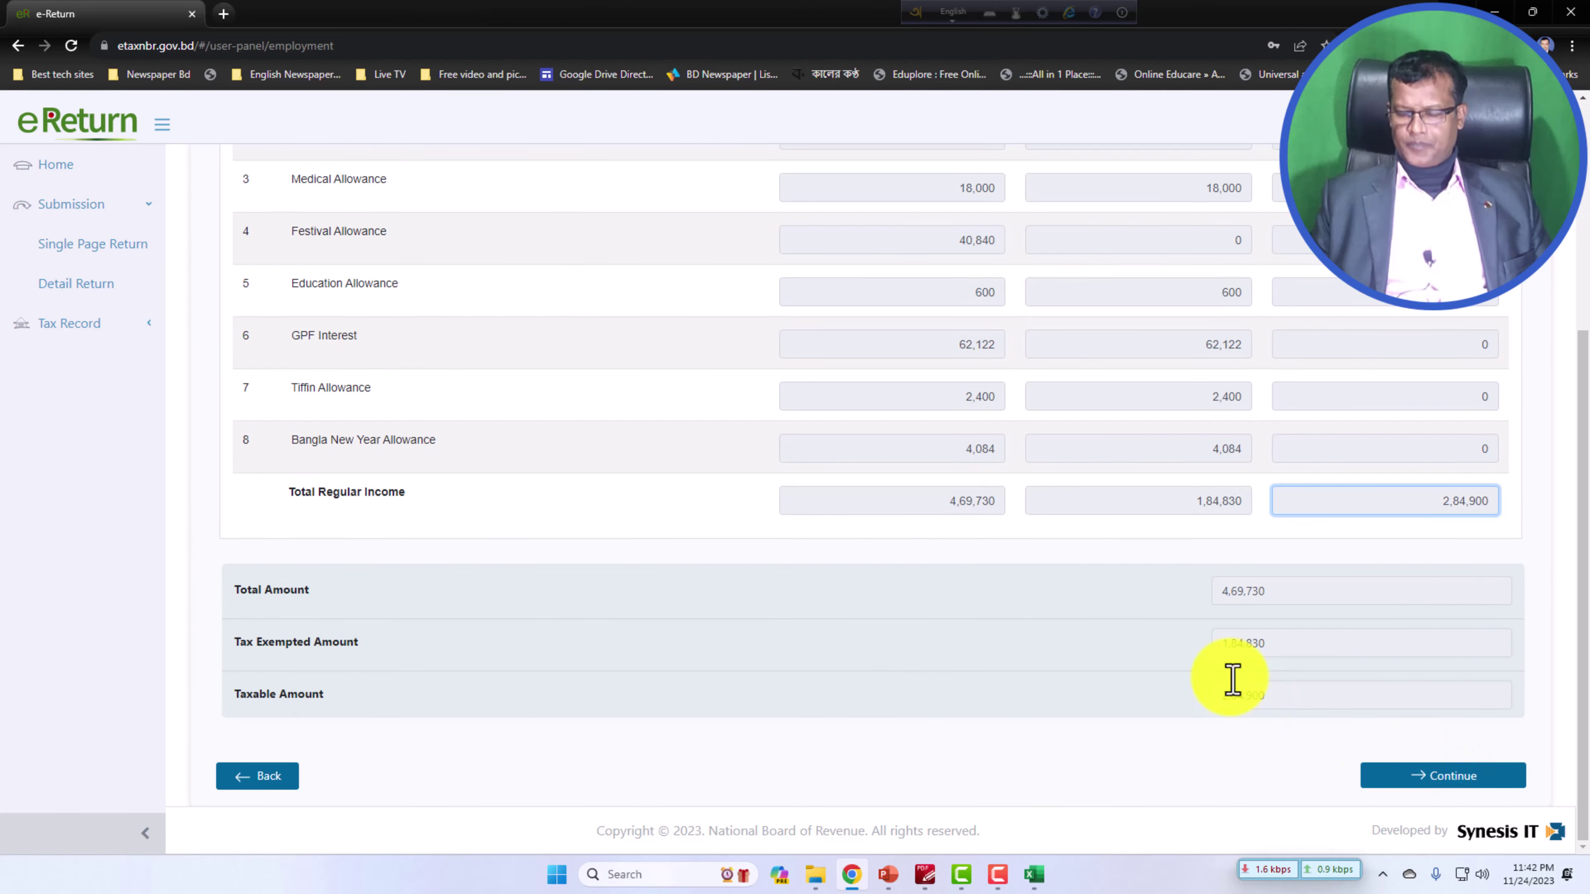
scroll(1171, 645, "up", 3)
scroll(1171, 645, "down", 2)
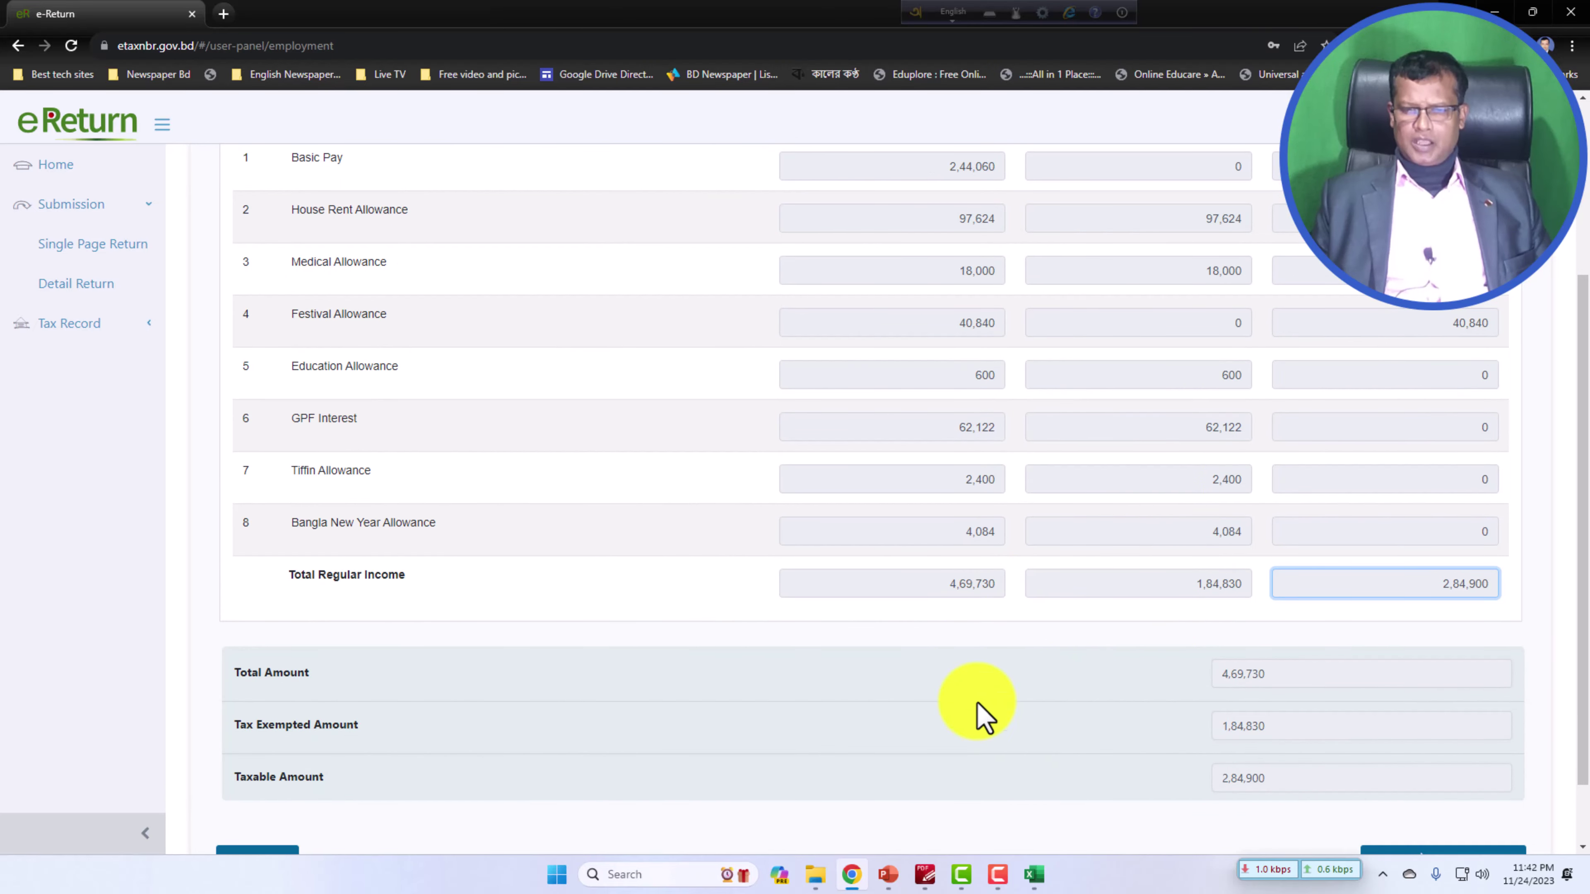
mouse_move(1032, 880)
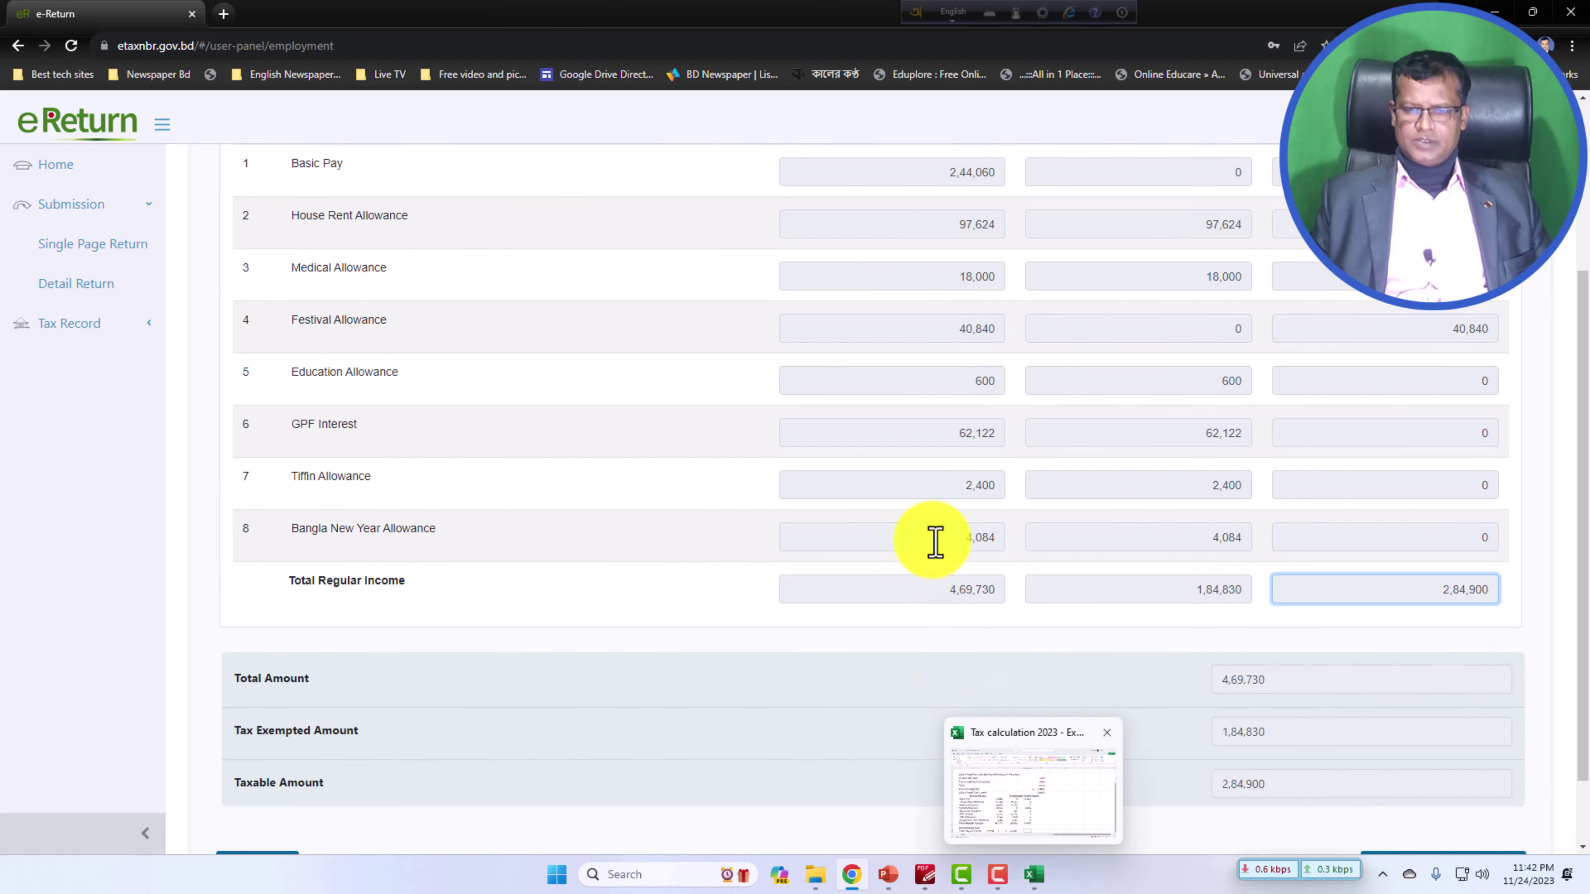
scroll(933, 534, "up", 2)
scroll(877, 539, "down", 3)
left_click_drag(279, 508, 1012, 508)
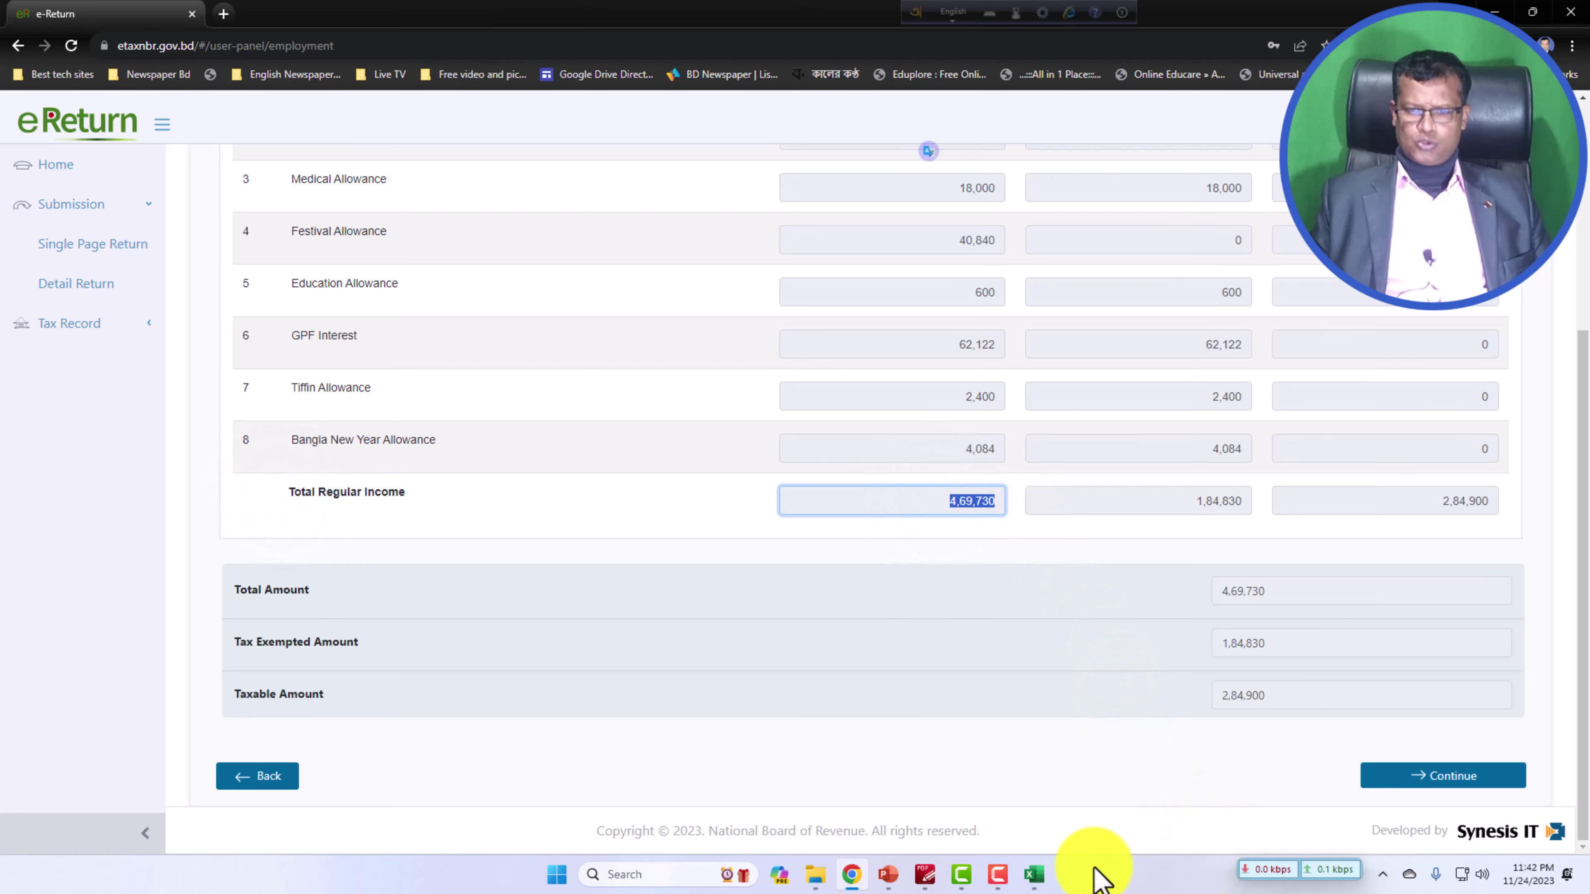
left_click(1034, 875)
scroll(507, 533, "down", 1)
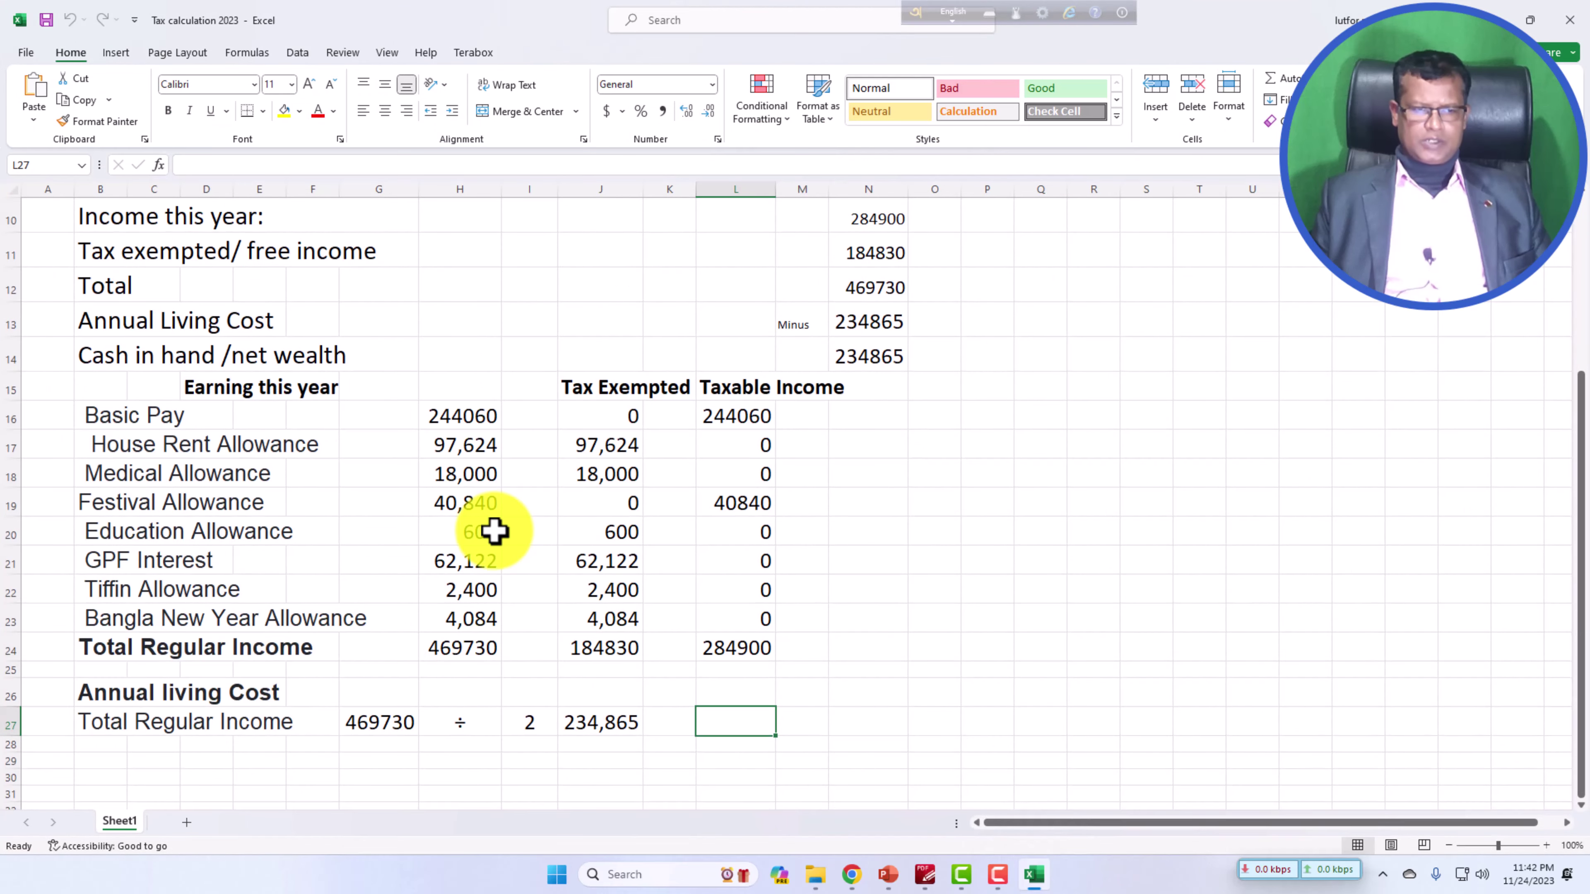
scroll(495, 531, "down", 1)
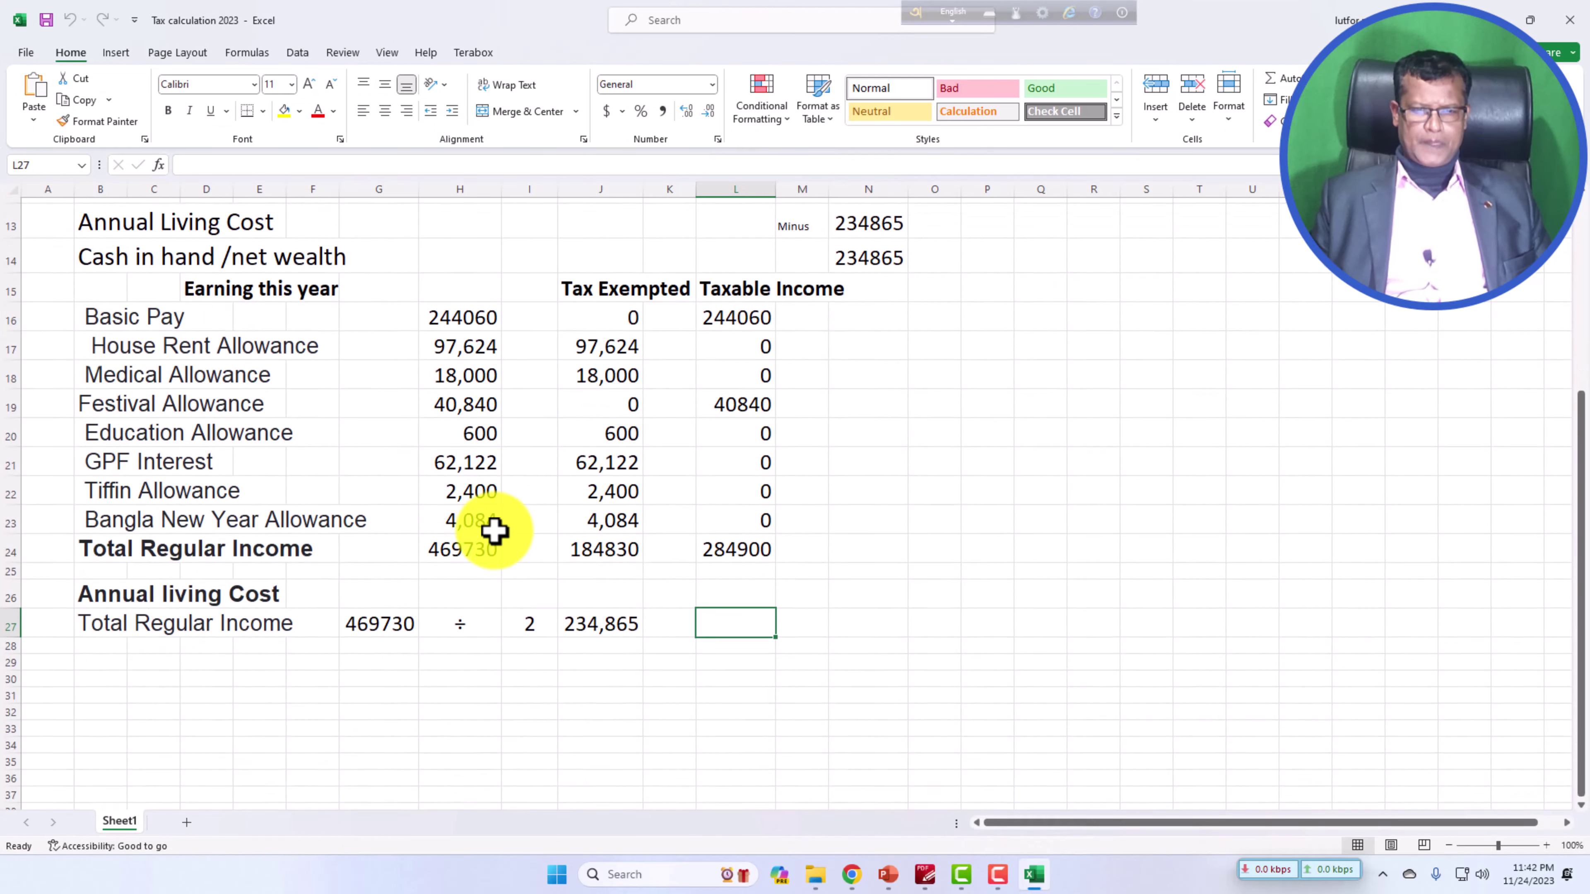
left_click(431, 542)
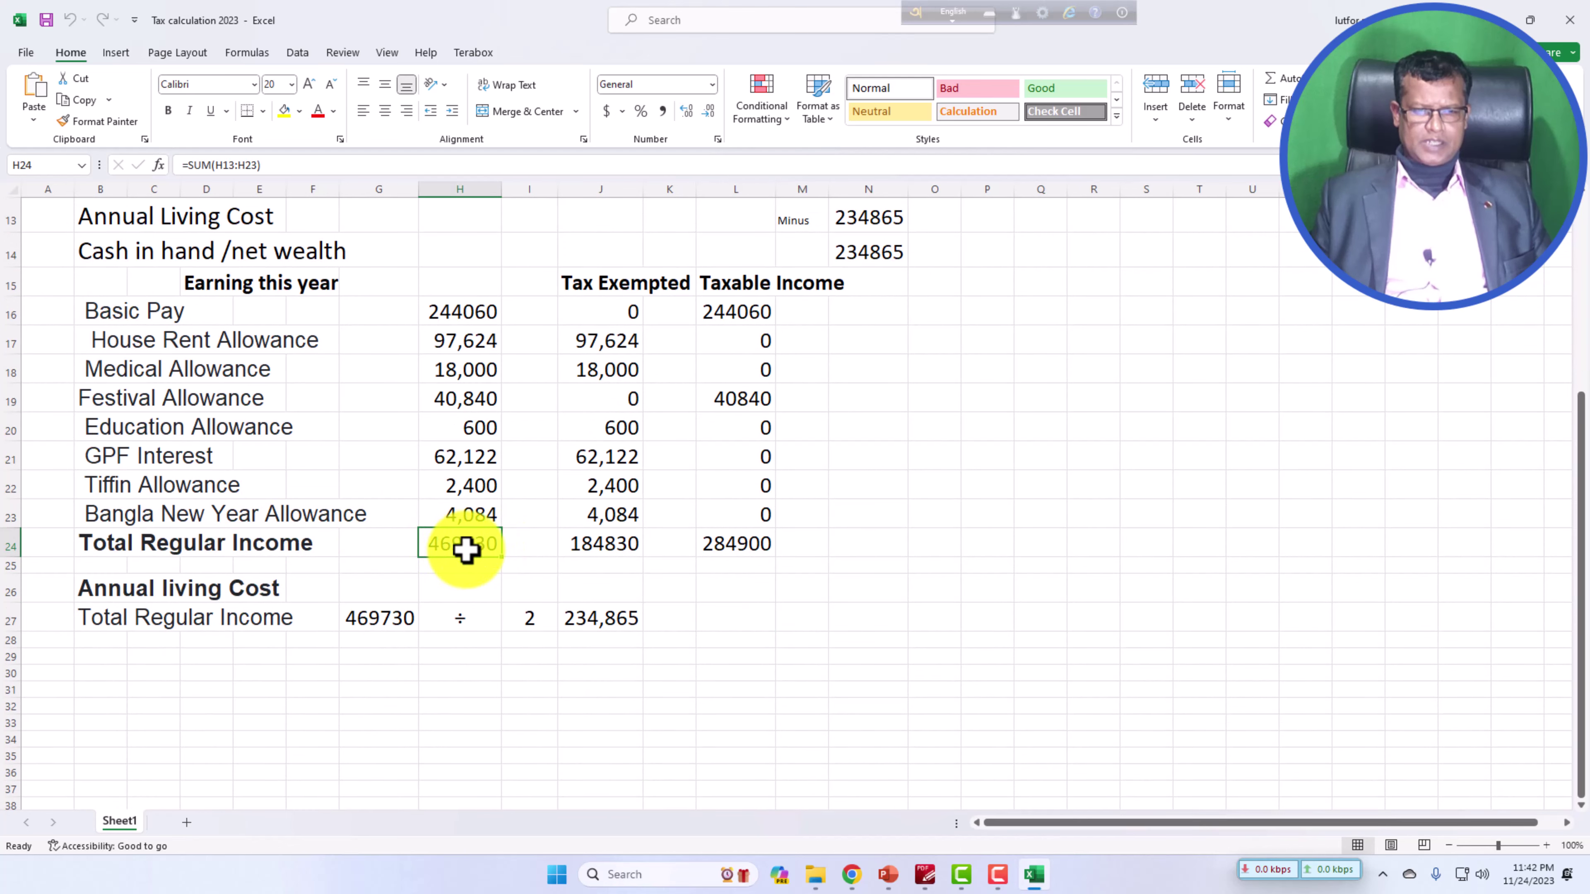
key("alt+Tab")
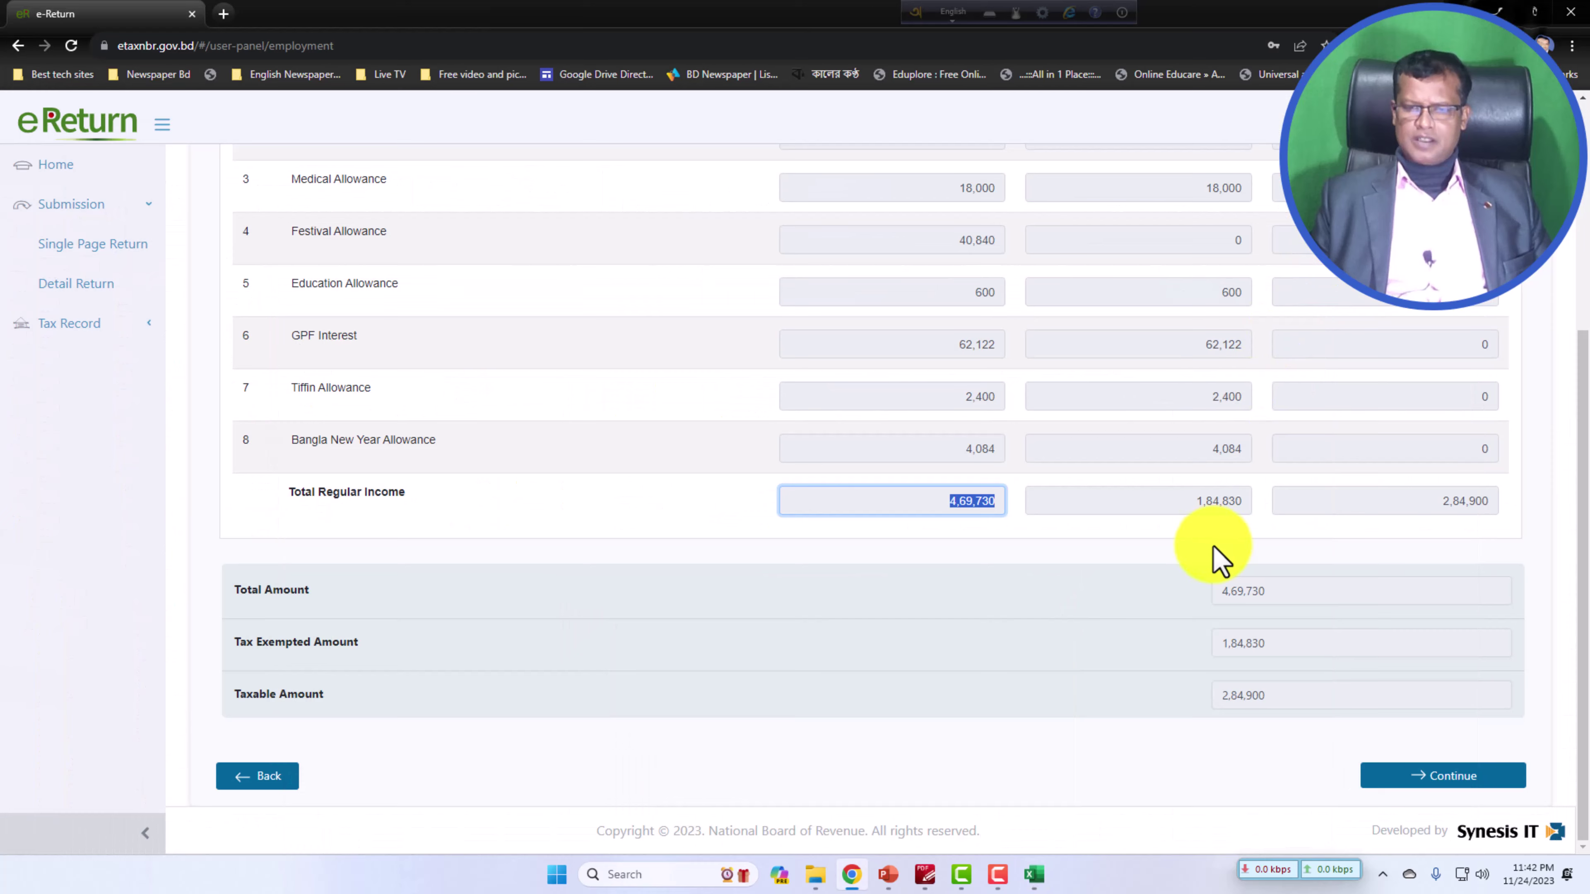
scroll(1202, 507, "up", 2)
scroll(1202, 504, "up", 2)
scroll(1203, 501, "down", 3)
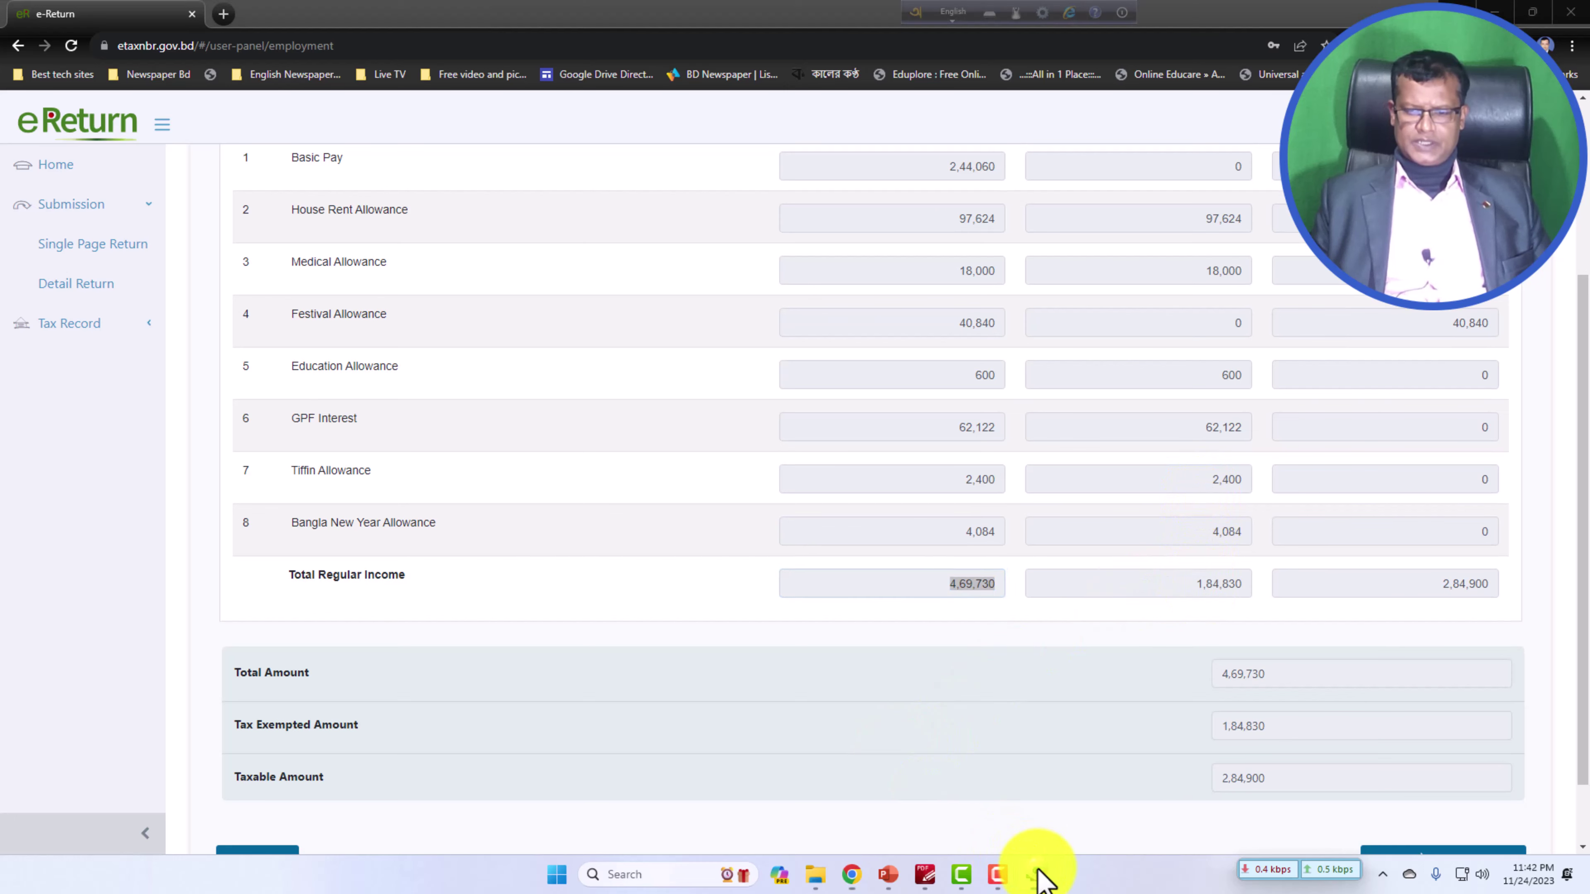
left_click(1036, 874)
left_click(572, 542)
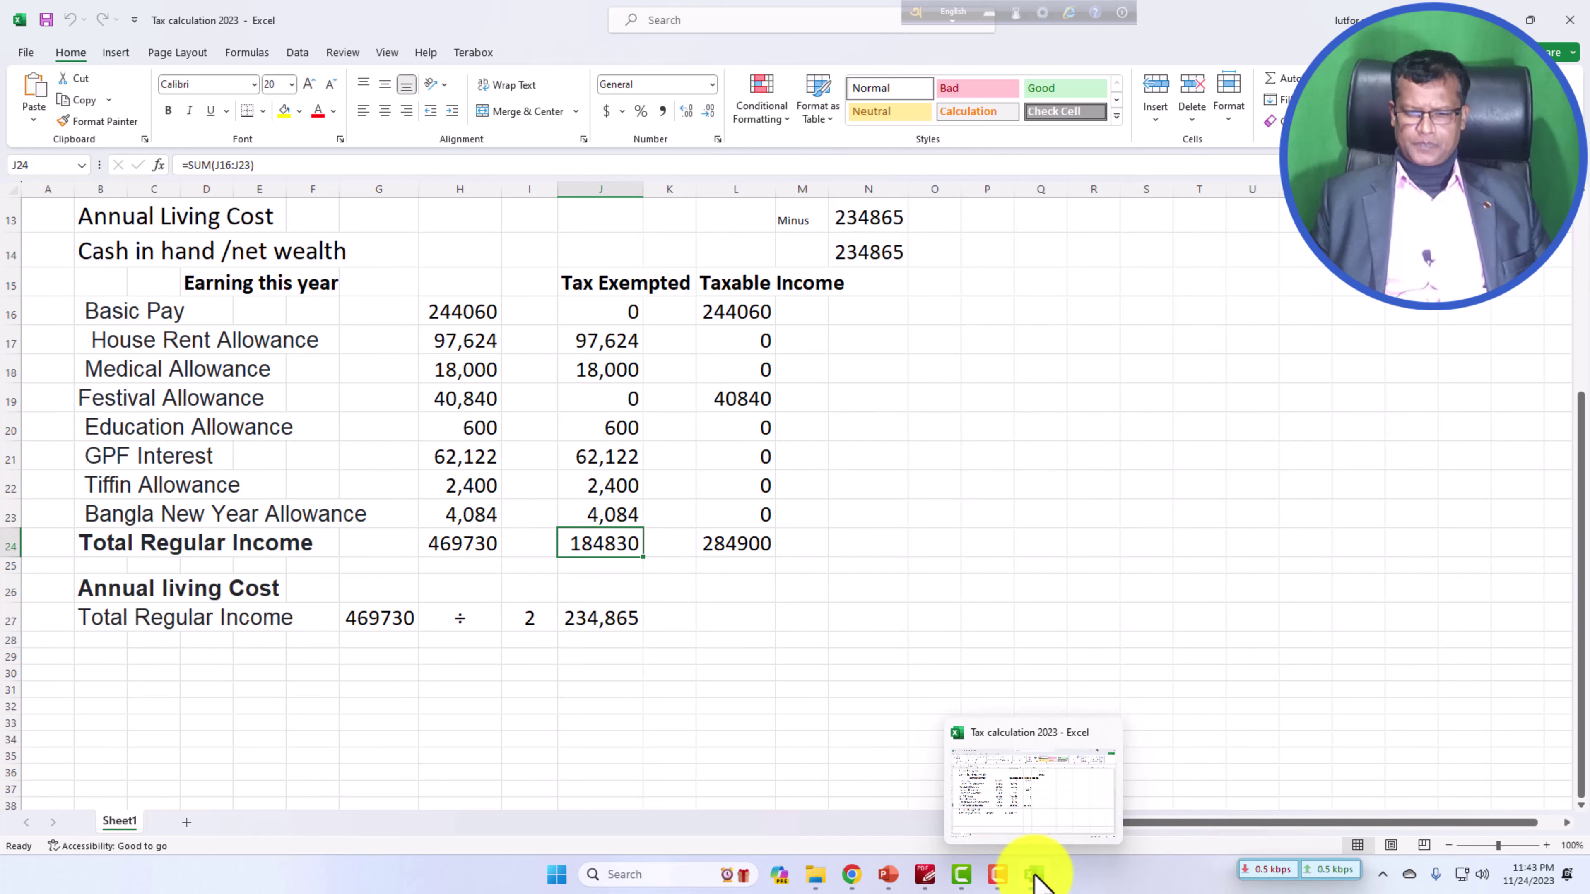
left_click(1034, 876)
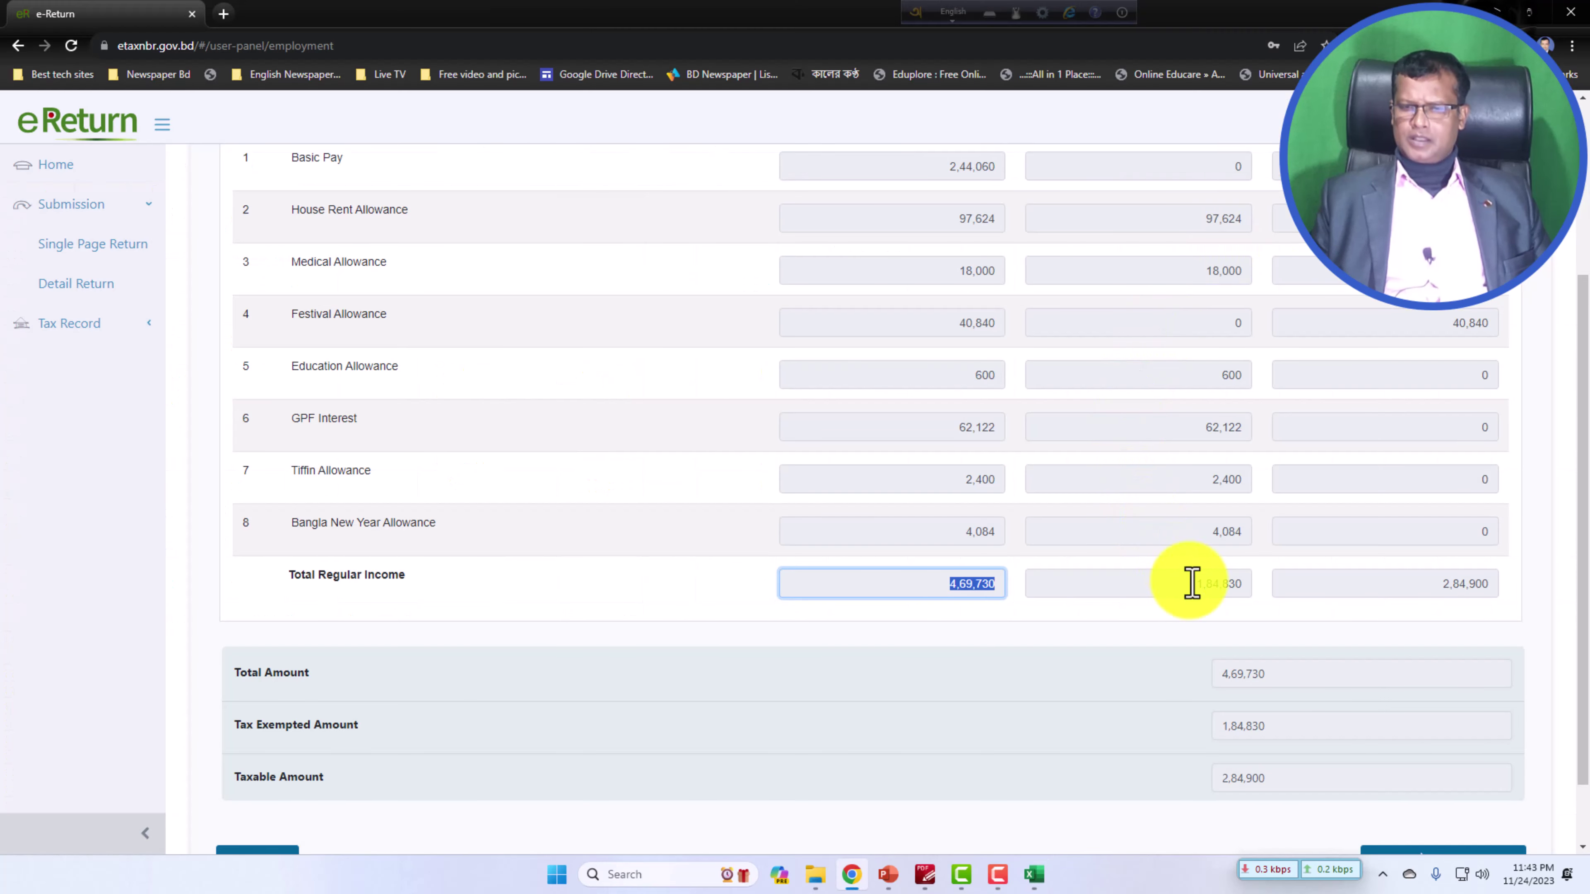
scroll(1452, 588, "up", 1)
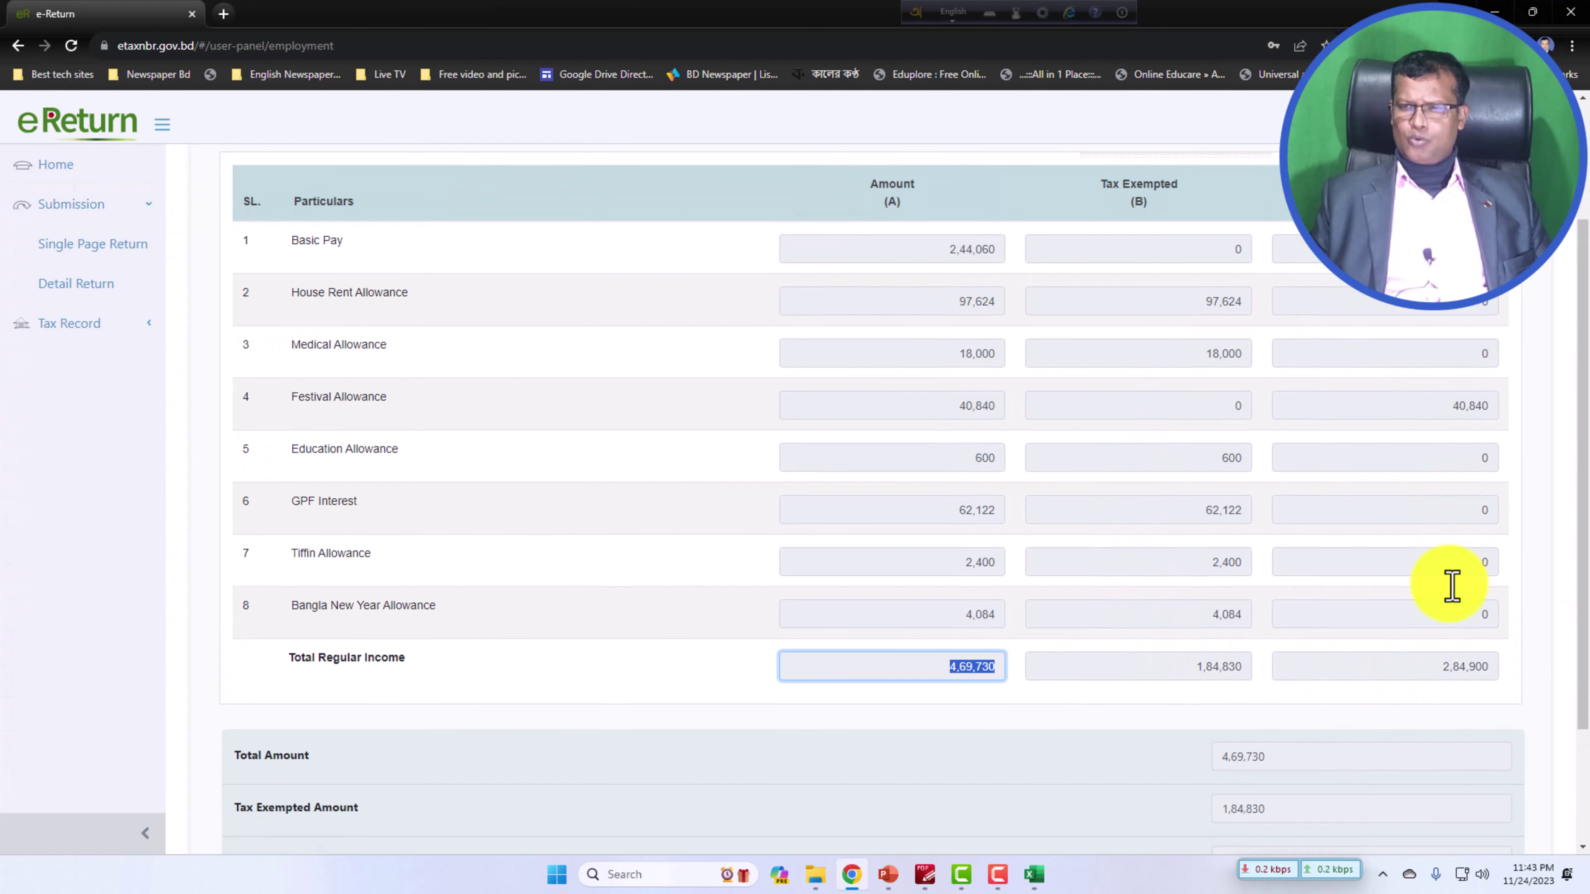
scroll(1326, 760, "down", 1)
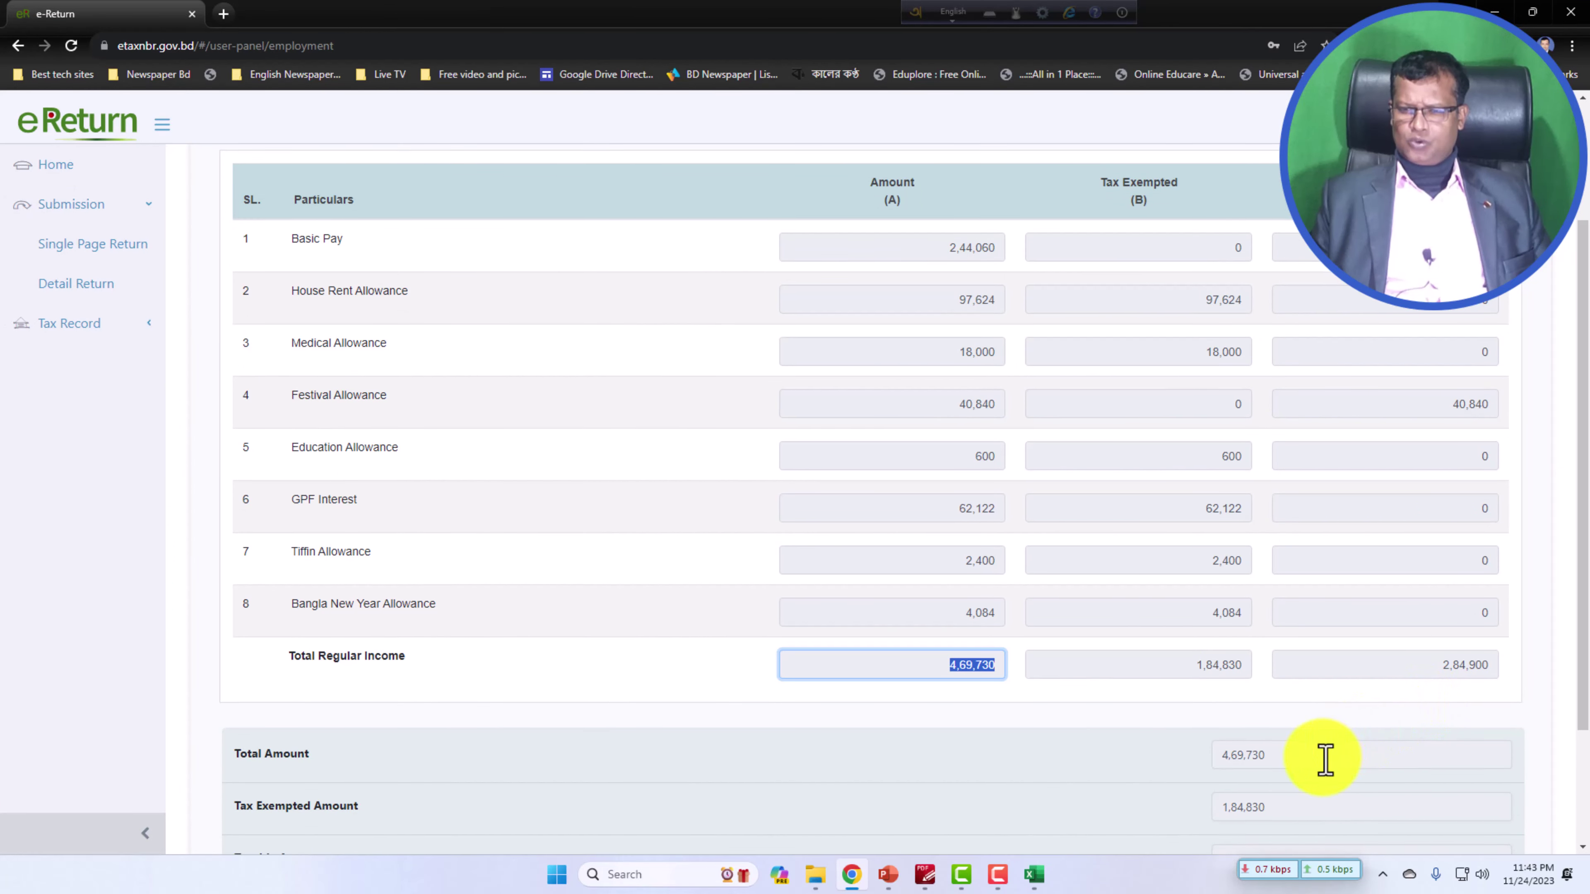
scroll(1325, 760, "down", 1)
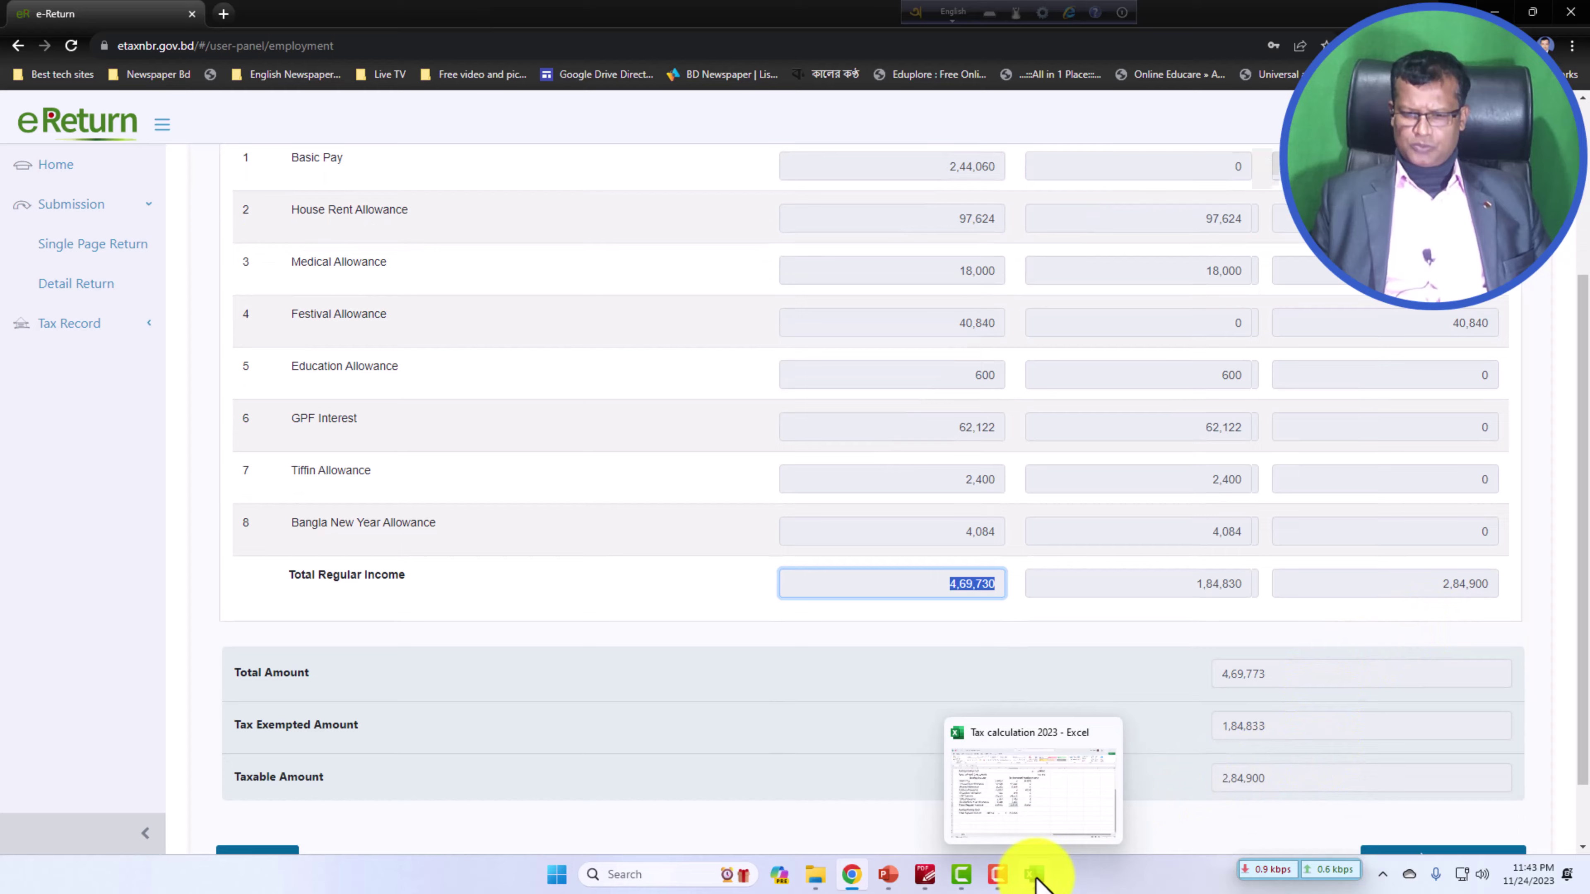
left_click(1036, 877)
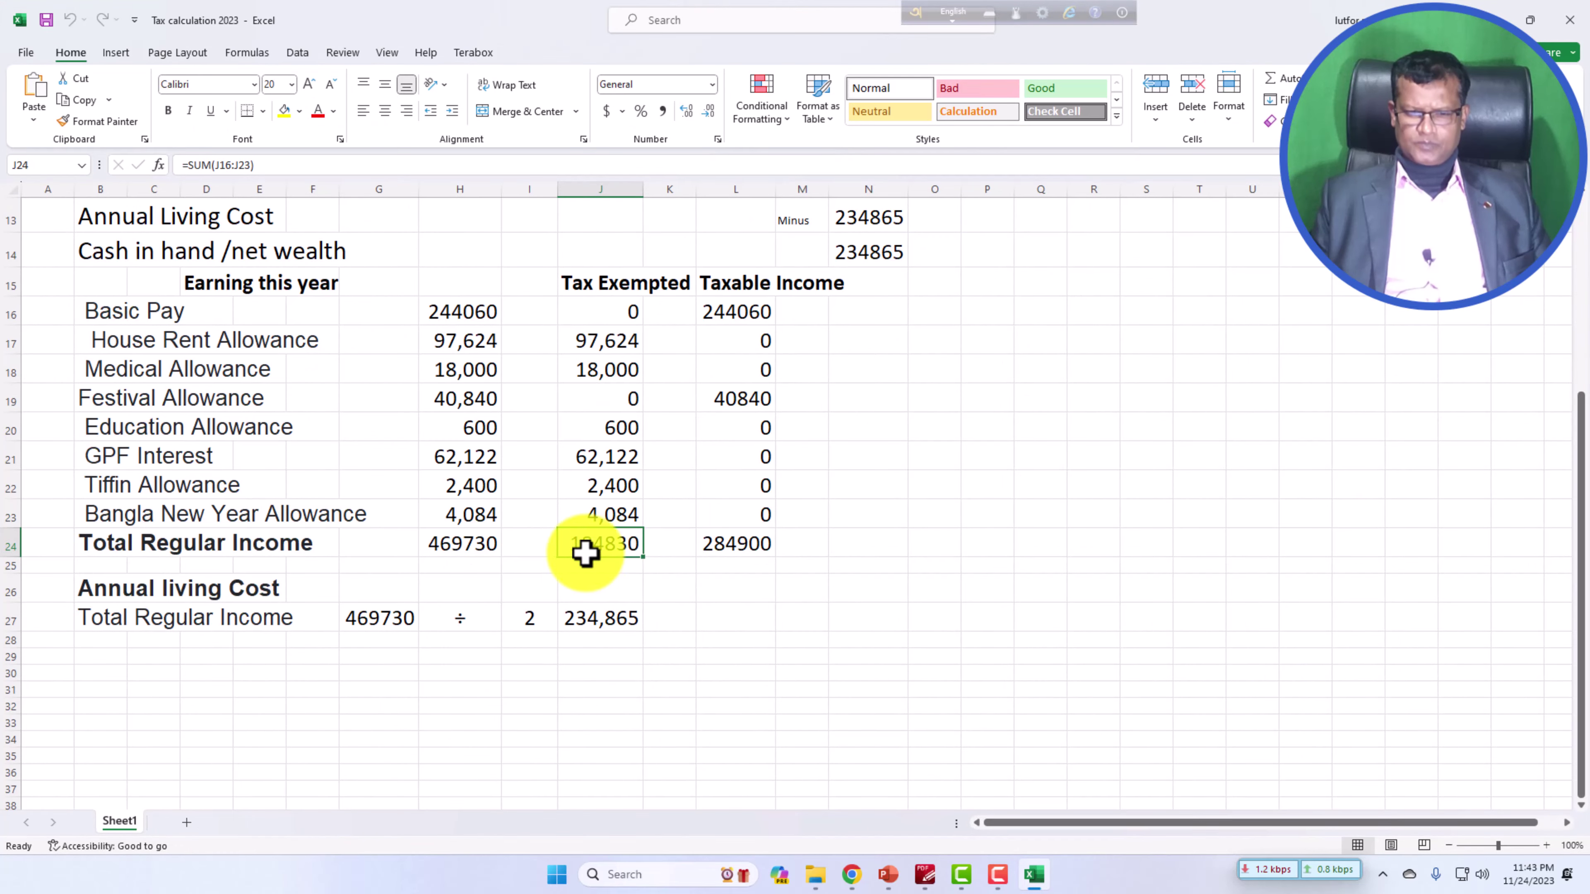
left_click(735, 542)
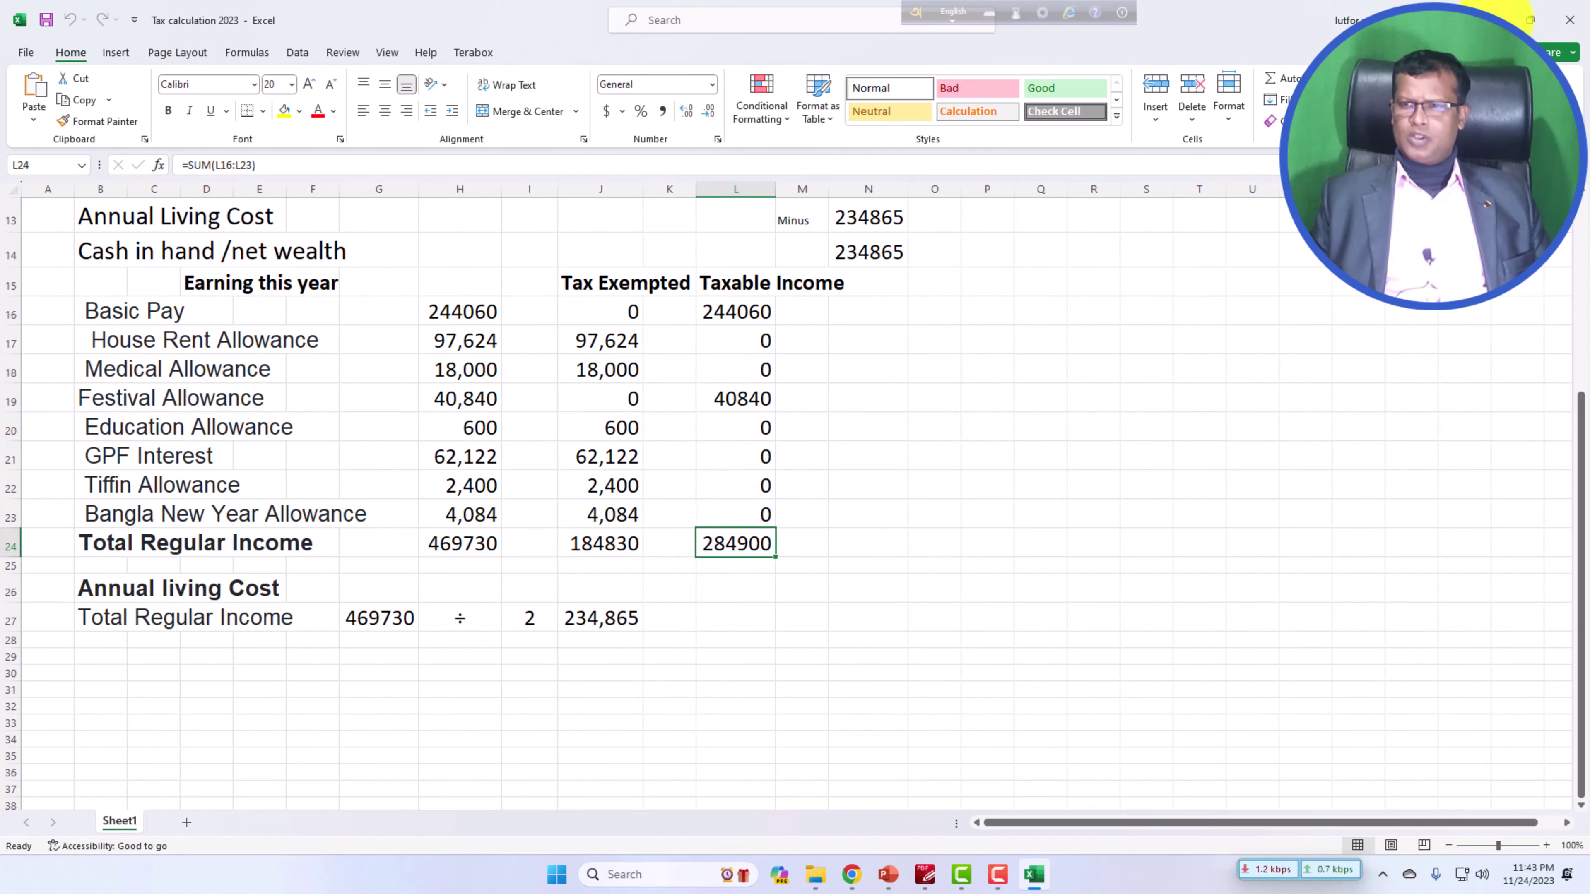
left_click(1496, 19)
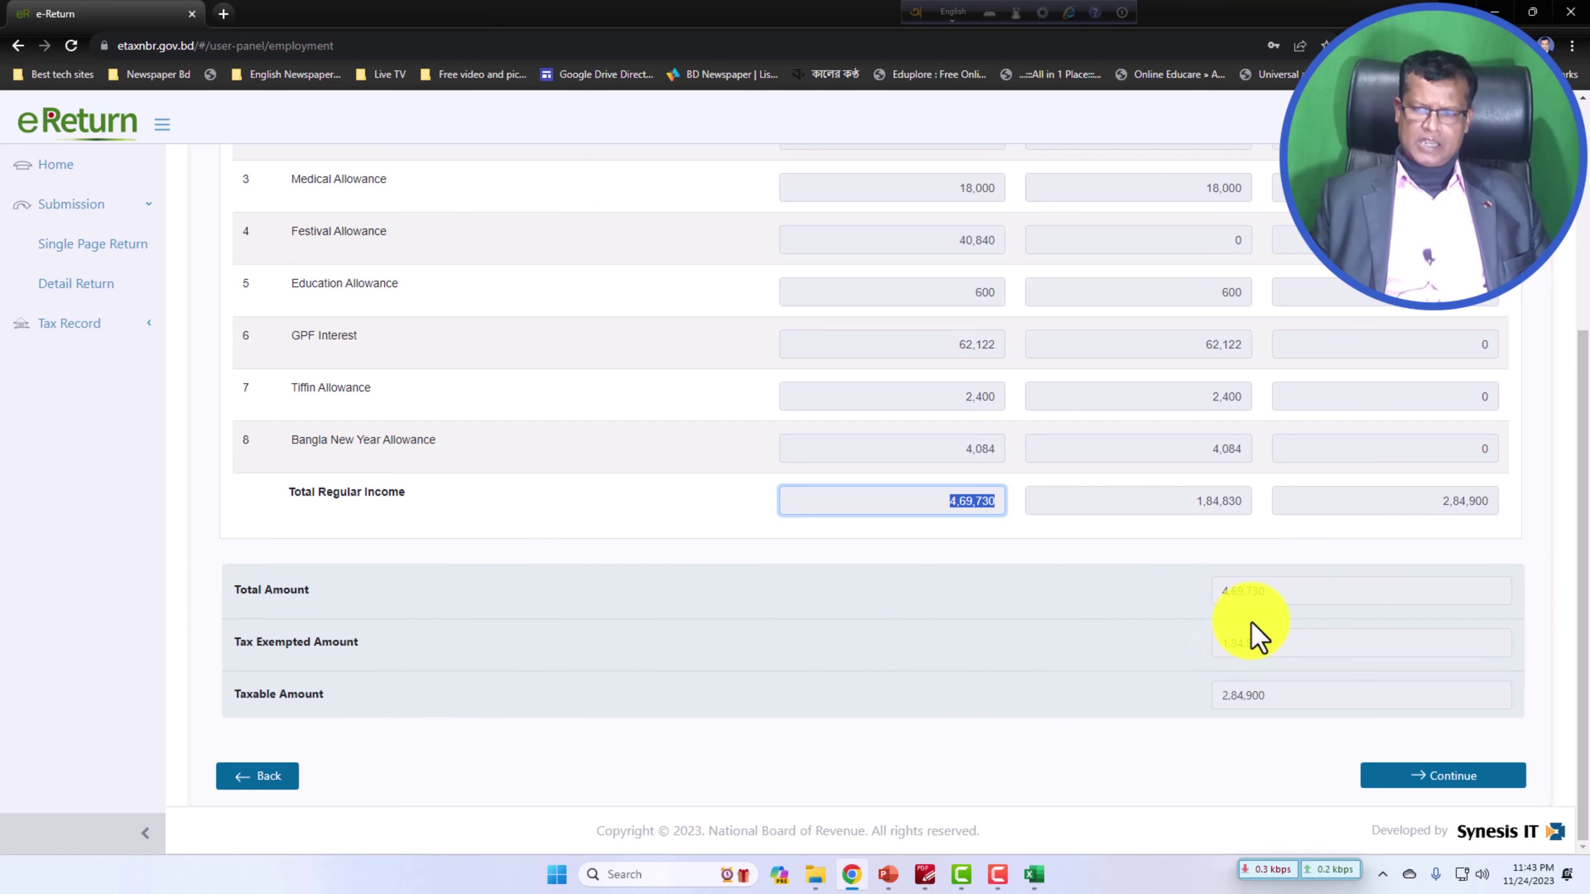
- Confirm salary total 4,69,730, exempt 1,84,830 and taxable 2,84,900, then continue to Rebate
left_click_drag(1277, 594, 1207, 604)
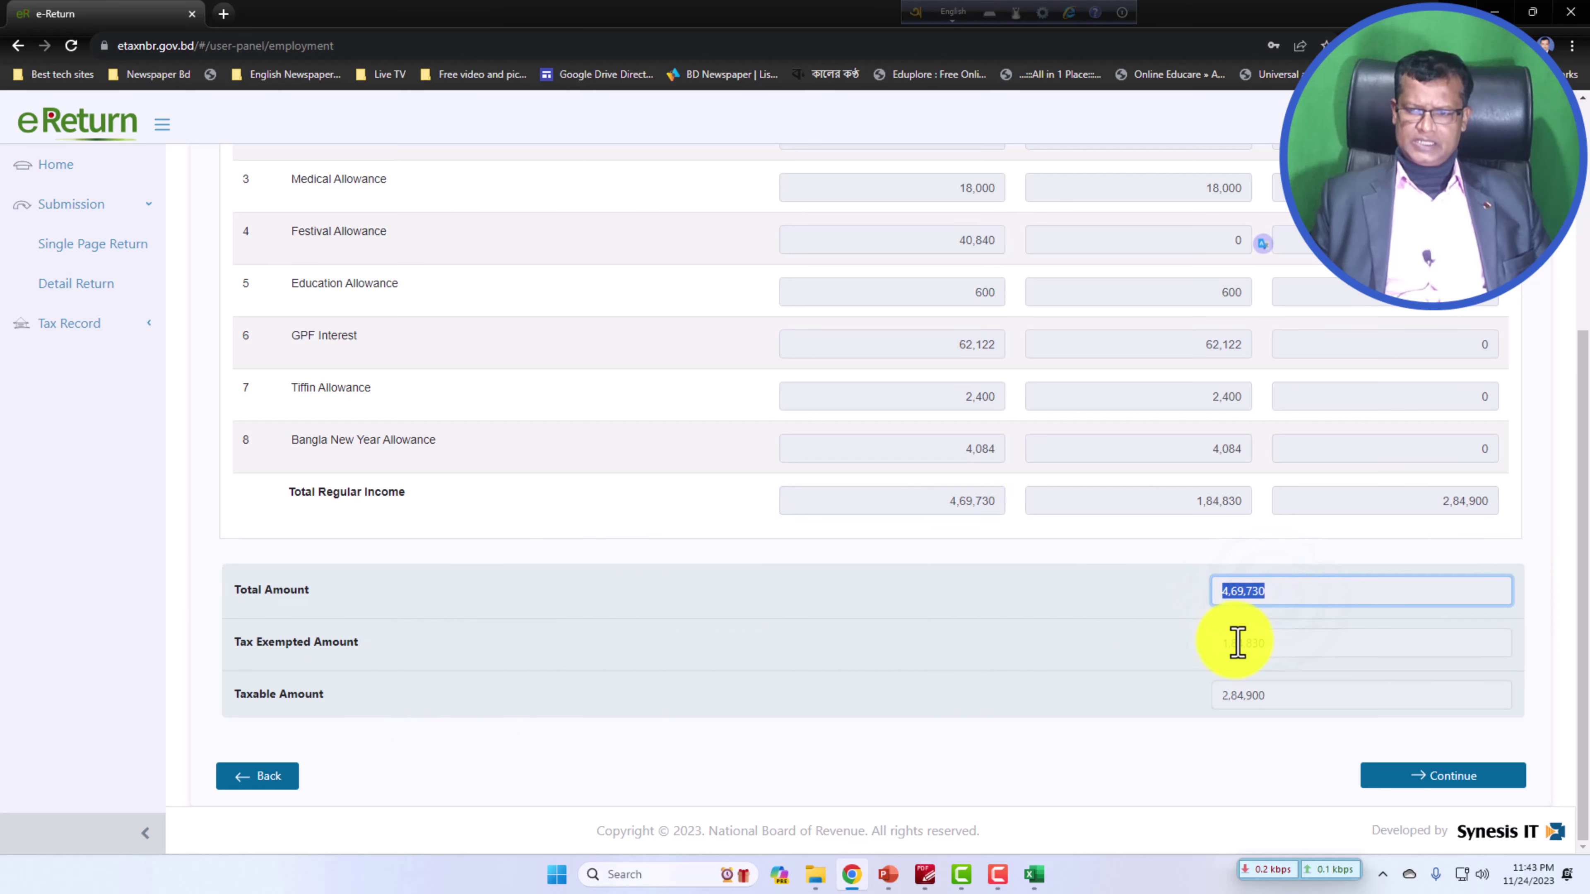
left_click(1289, 647)
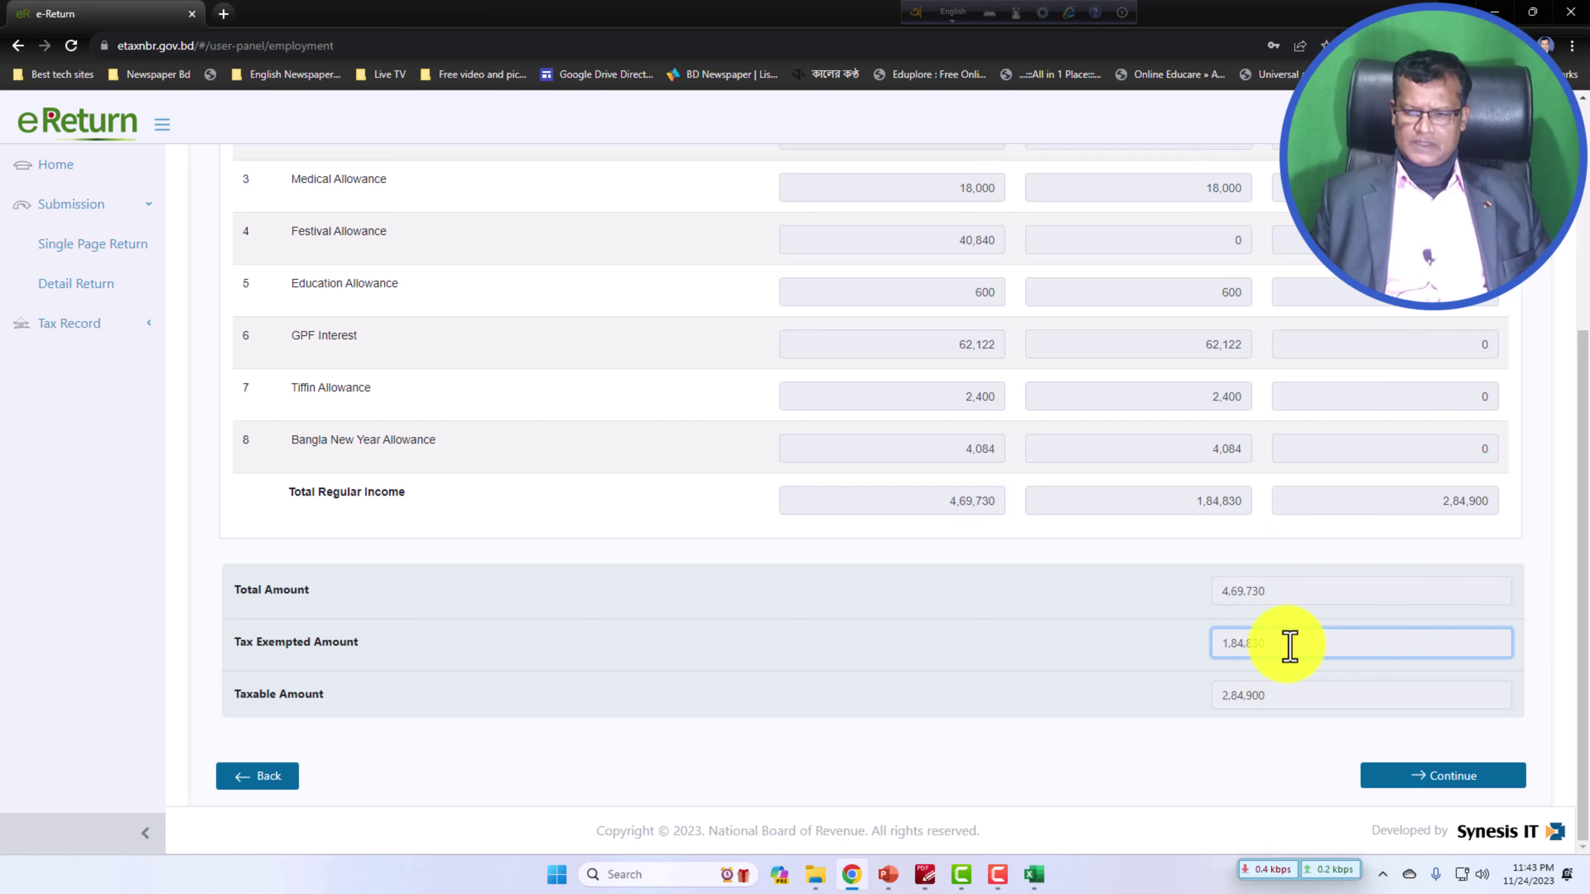
left_click_drag(1289, 645, 1213, 643)
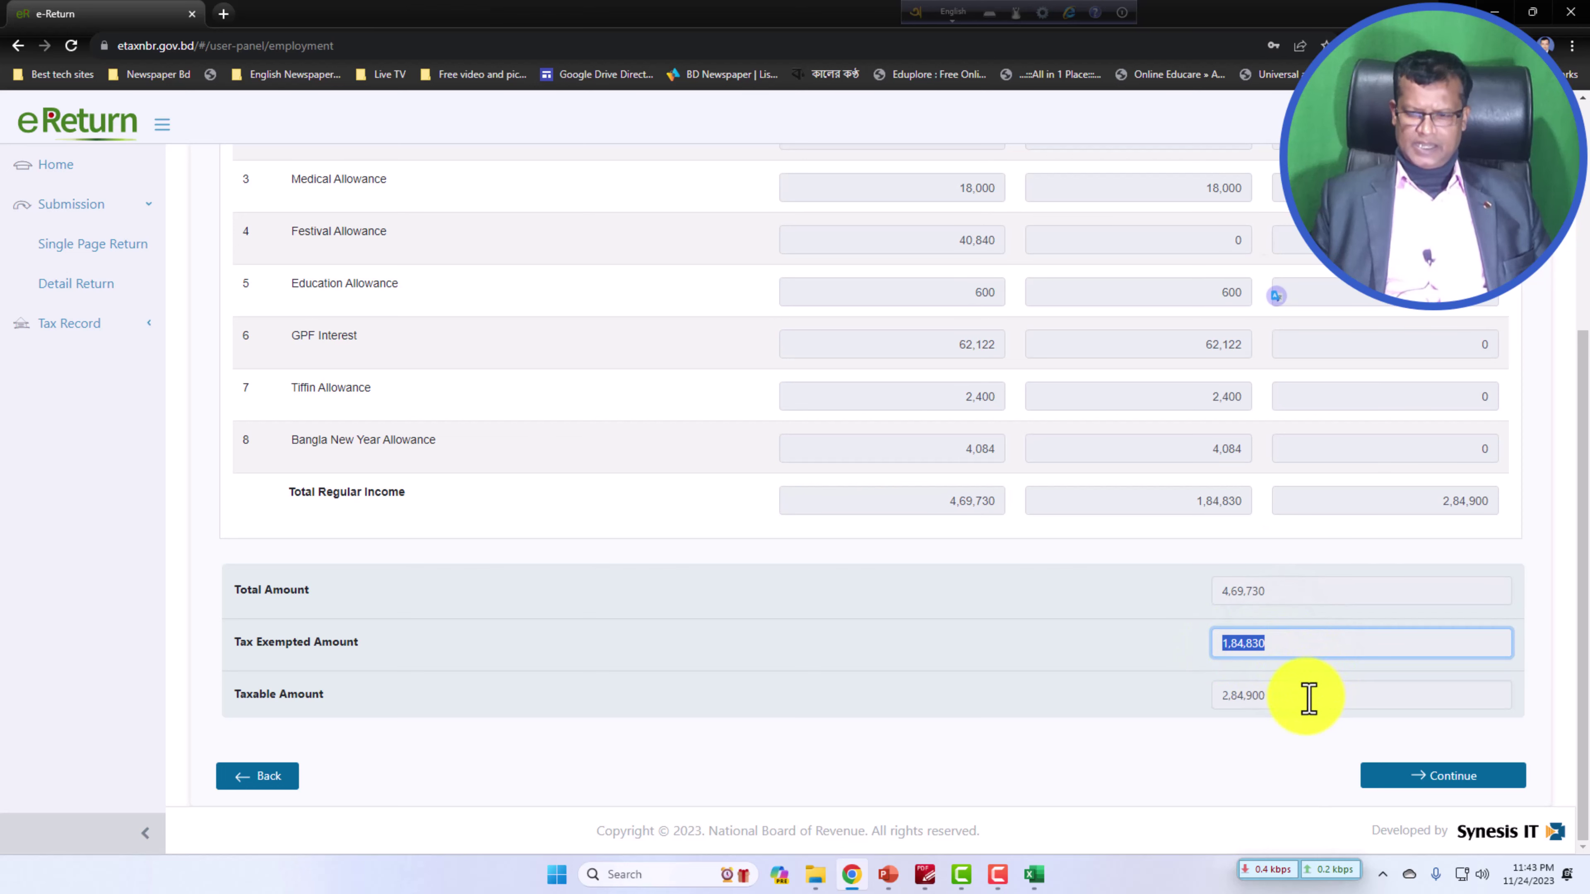
left_click_drag(1309, 698, 1208, 716)
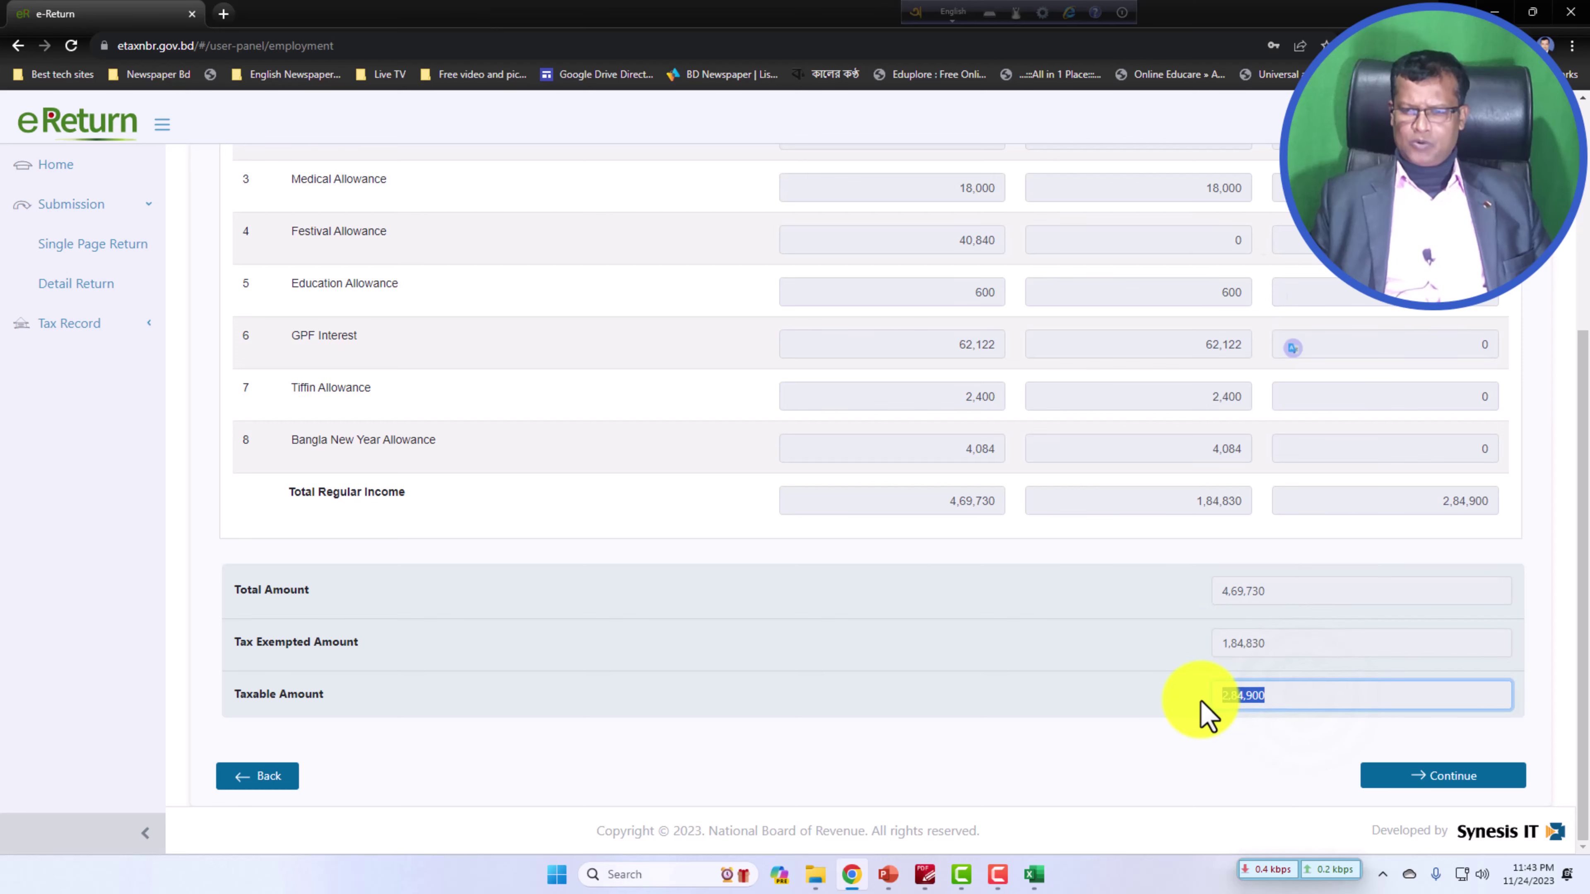
left_click(1483, 776)
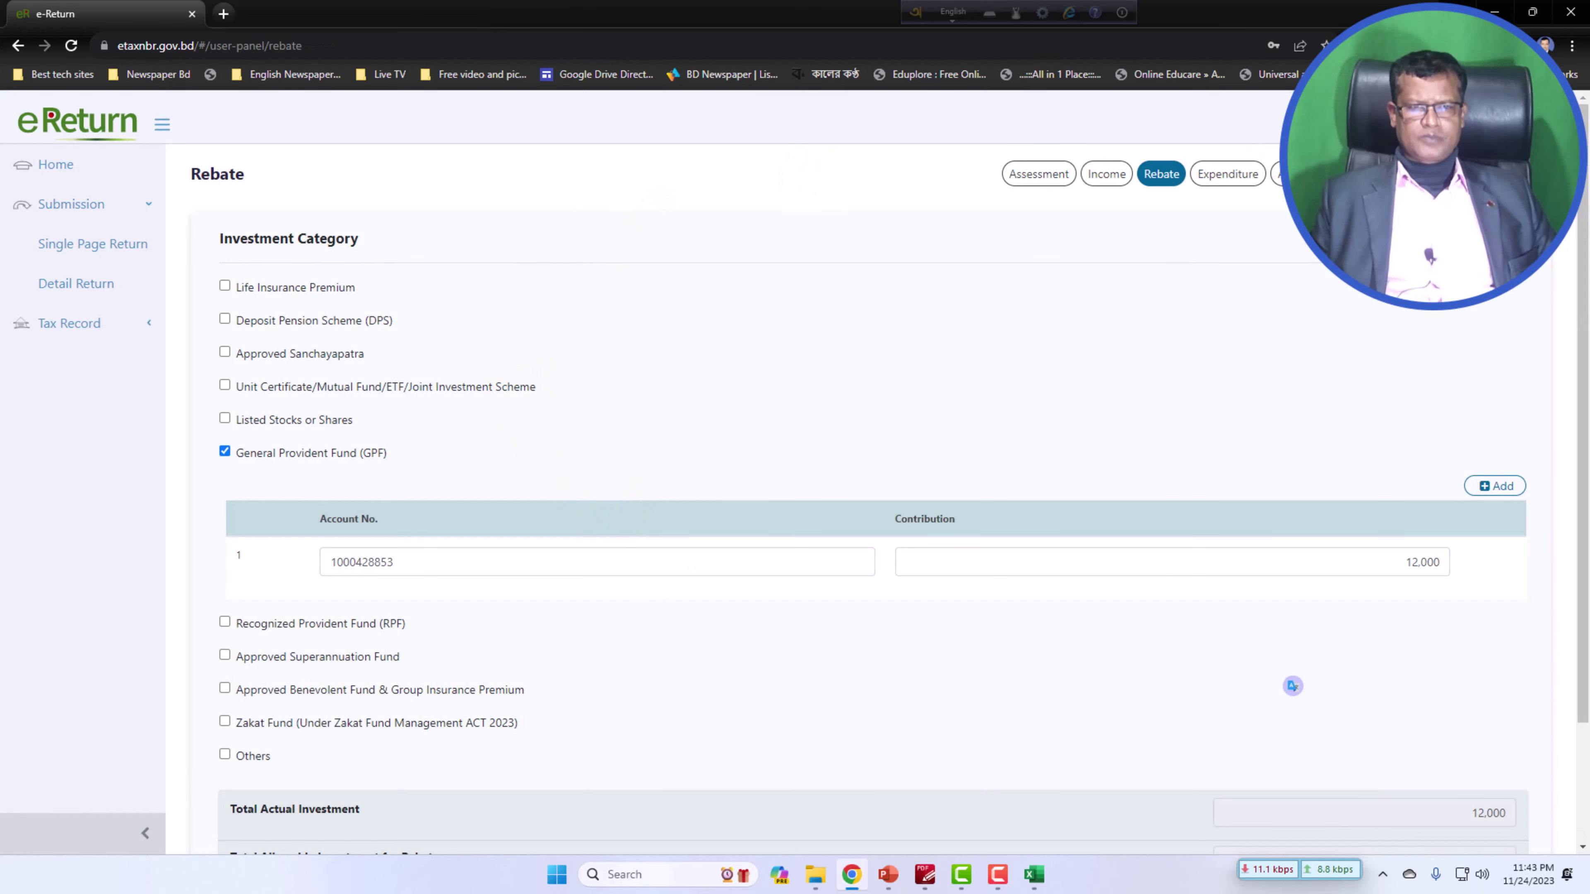
- Tick and untick Life Insurance Premium so it stays out of the rebate
scroll(820, 515, "down", 3)
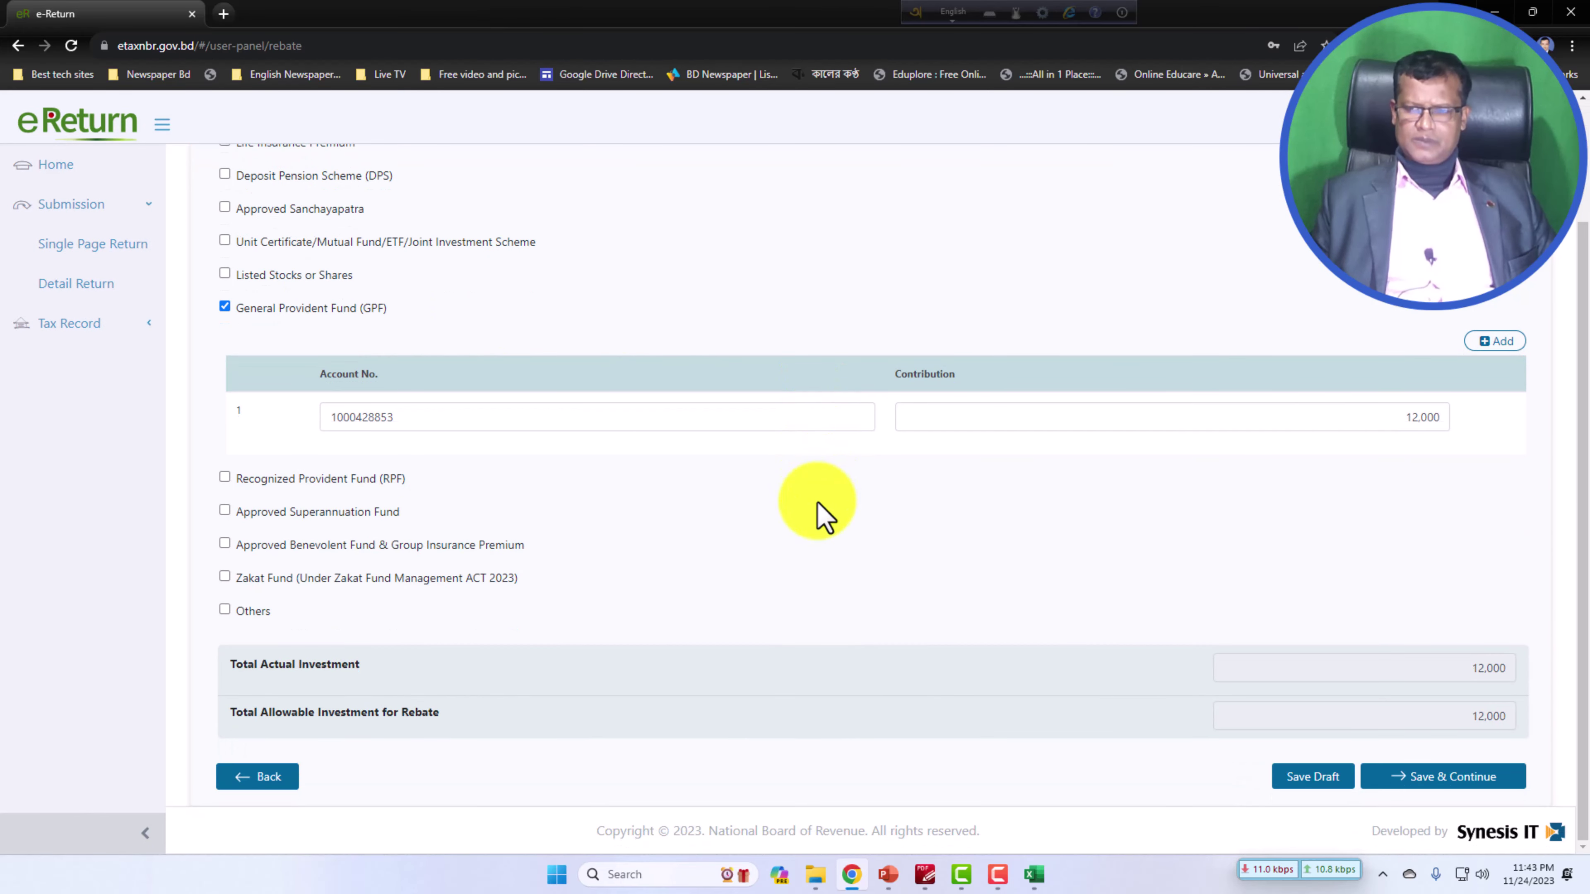
scroll(759, 492, "up", 3)
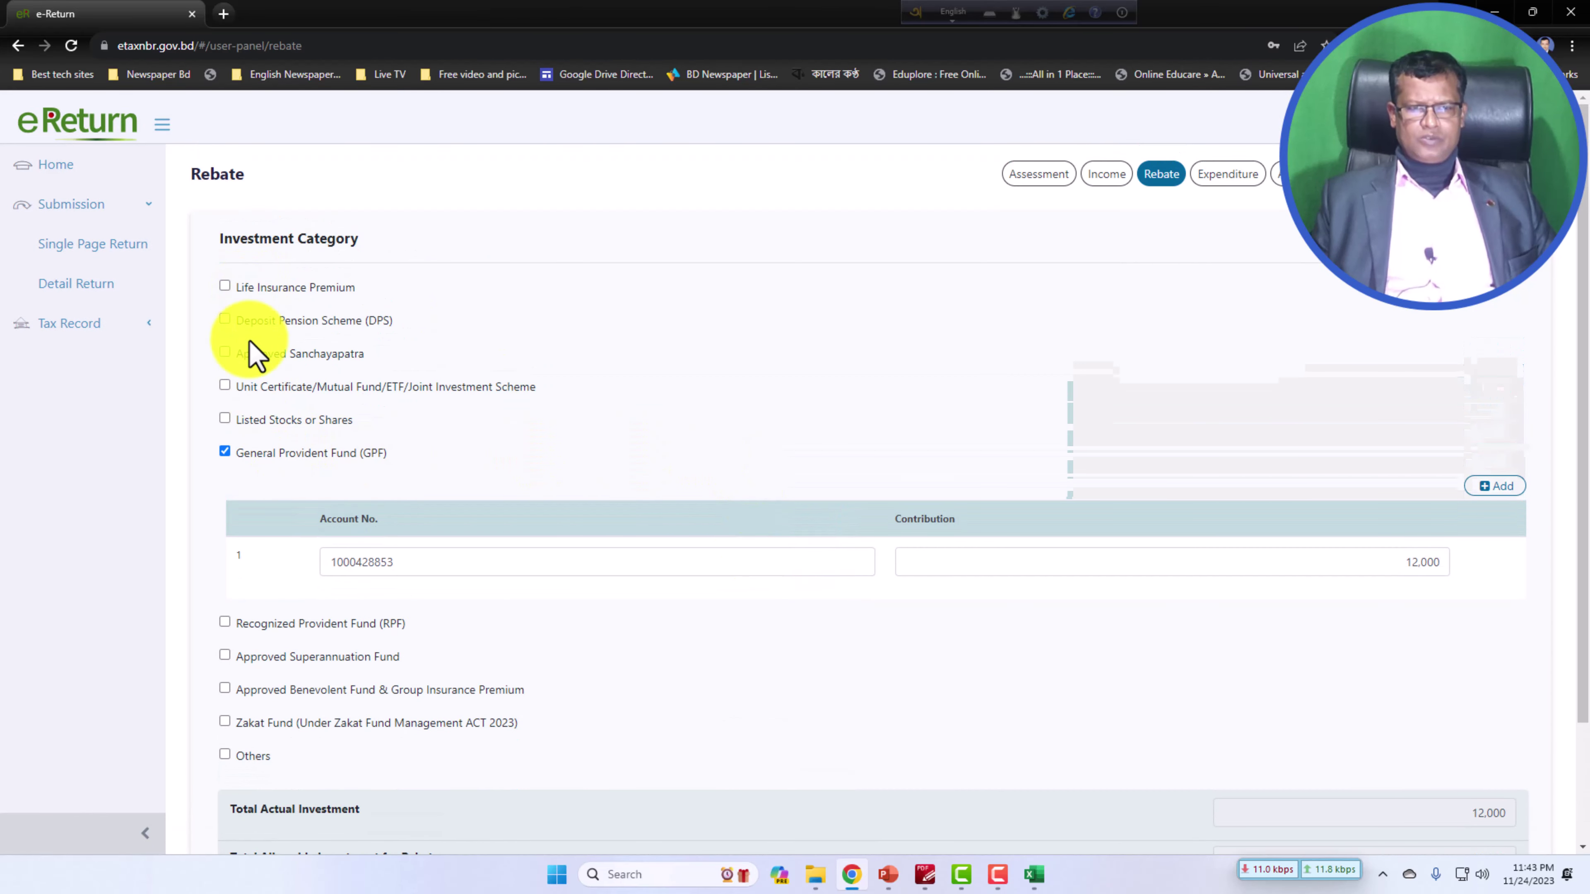
left_click(226, 287)
left_click(226, 287)
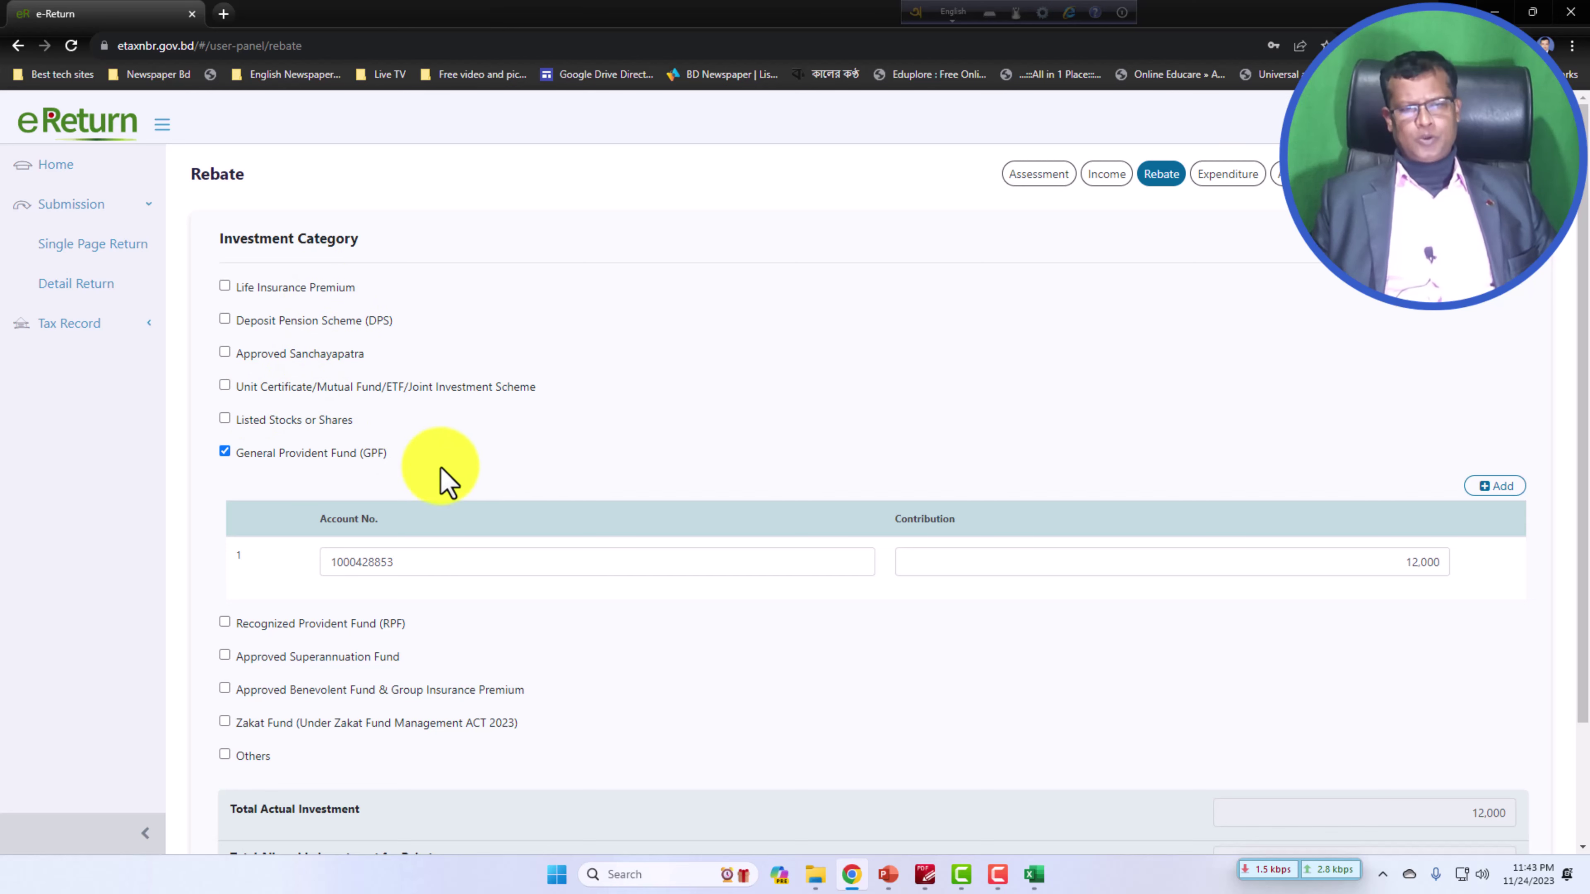
- Verify the GPF account number and its 12,000 contribution entry
scroll(294, 617, "down", 1)
scroll(297, 627, "down", 2)
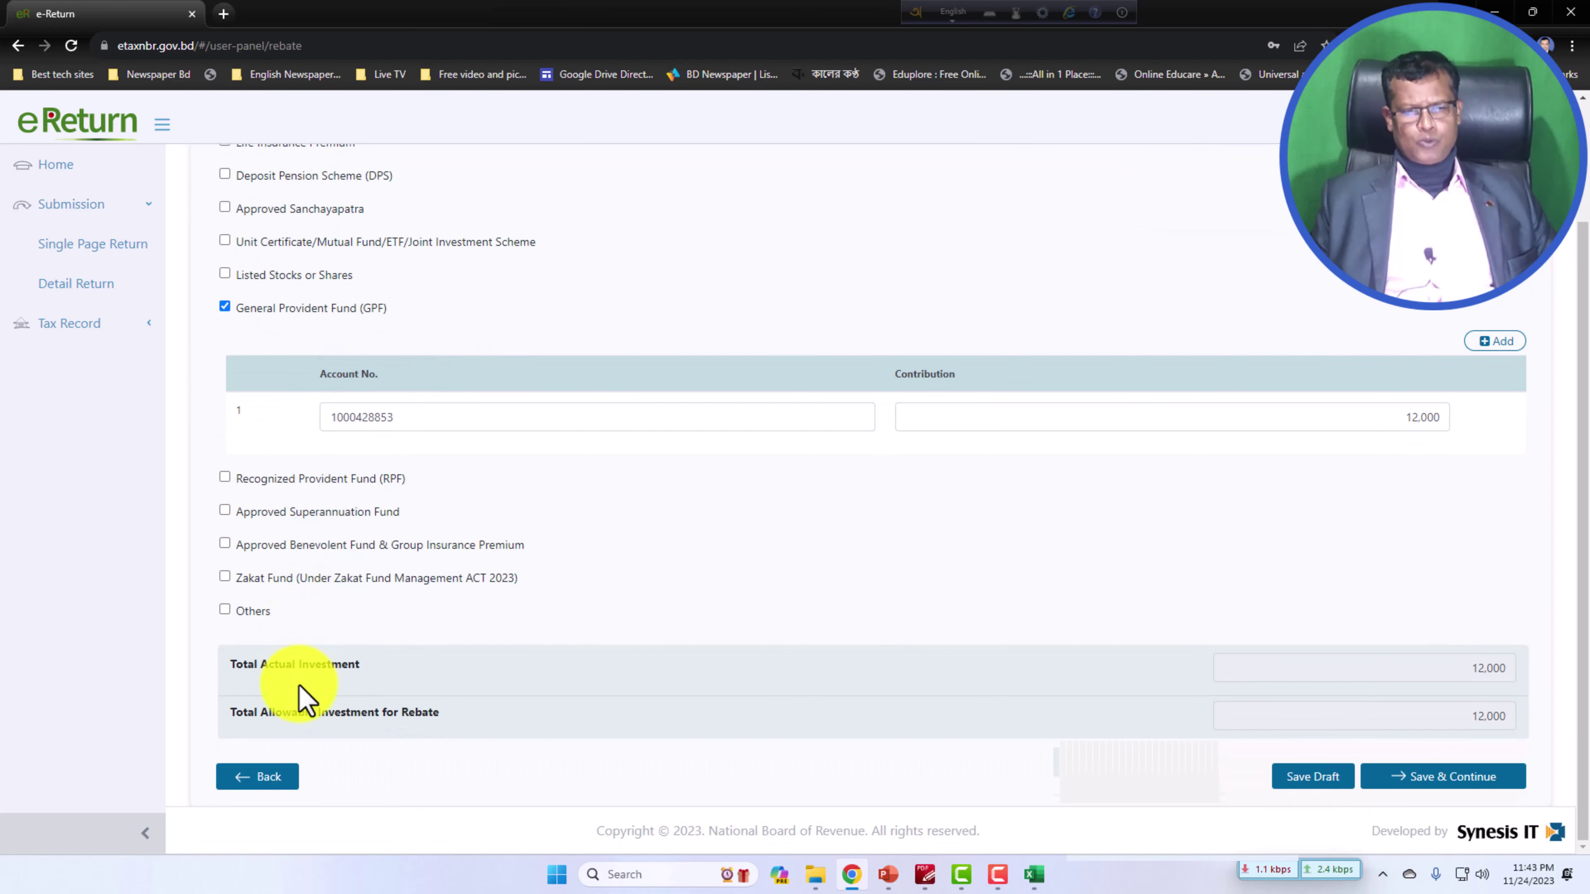
scroll(299, 685, "up", 3)
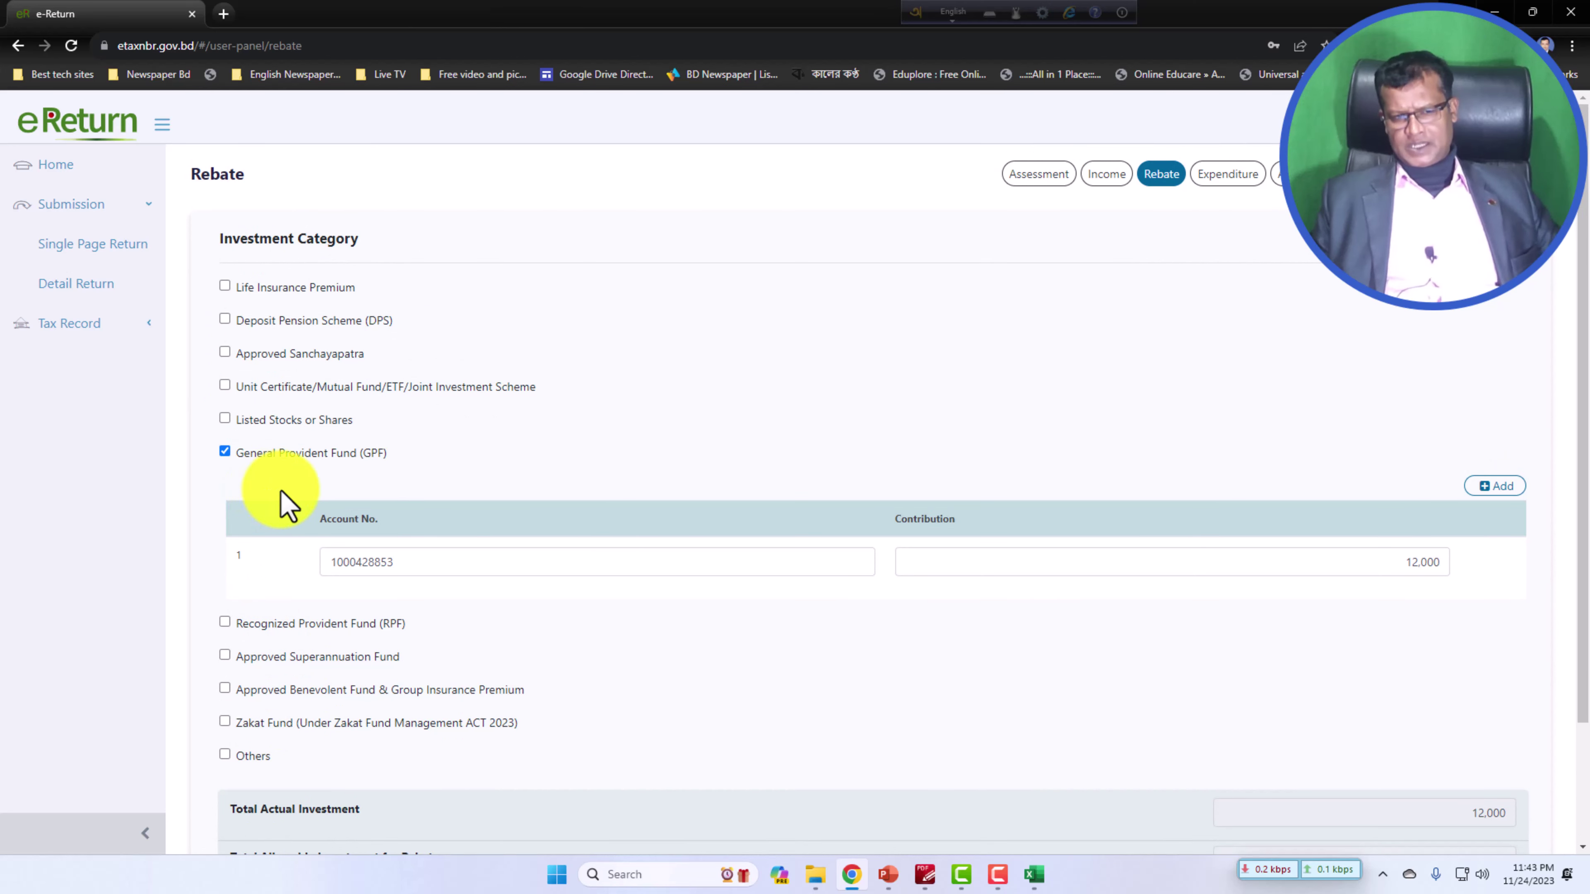
scroll(518, 469, "down", 1)
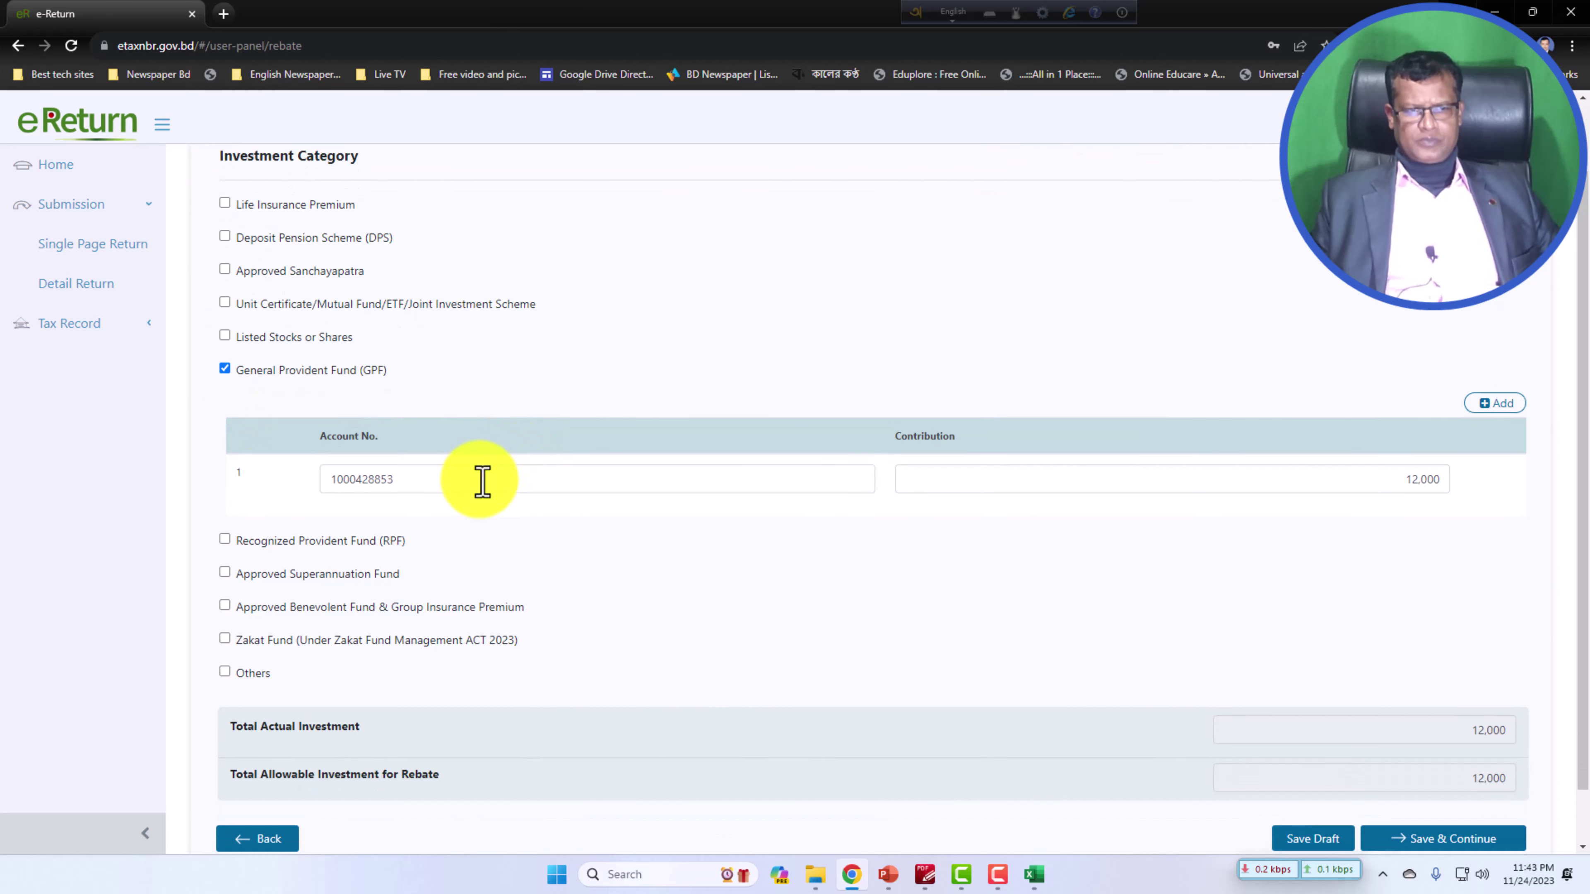
left_click(454, 477)
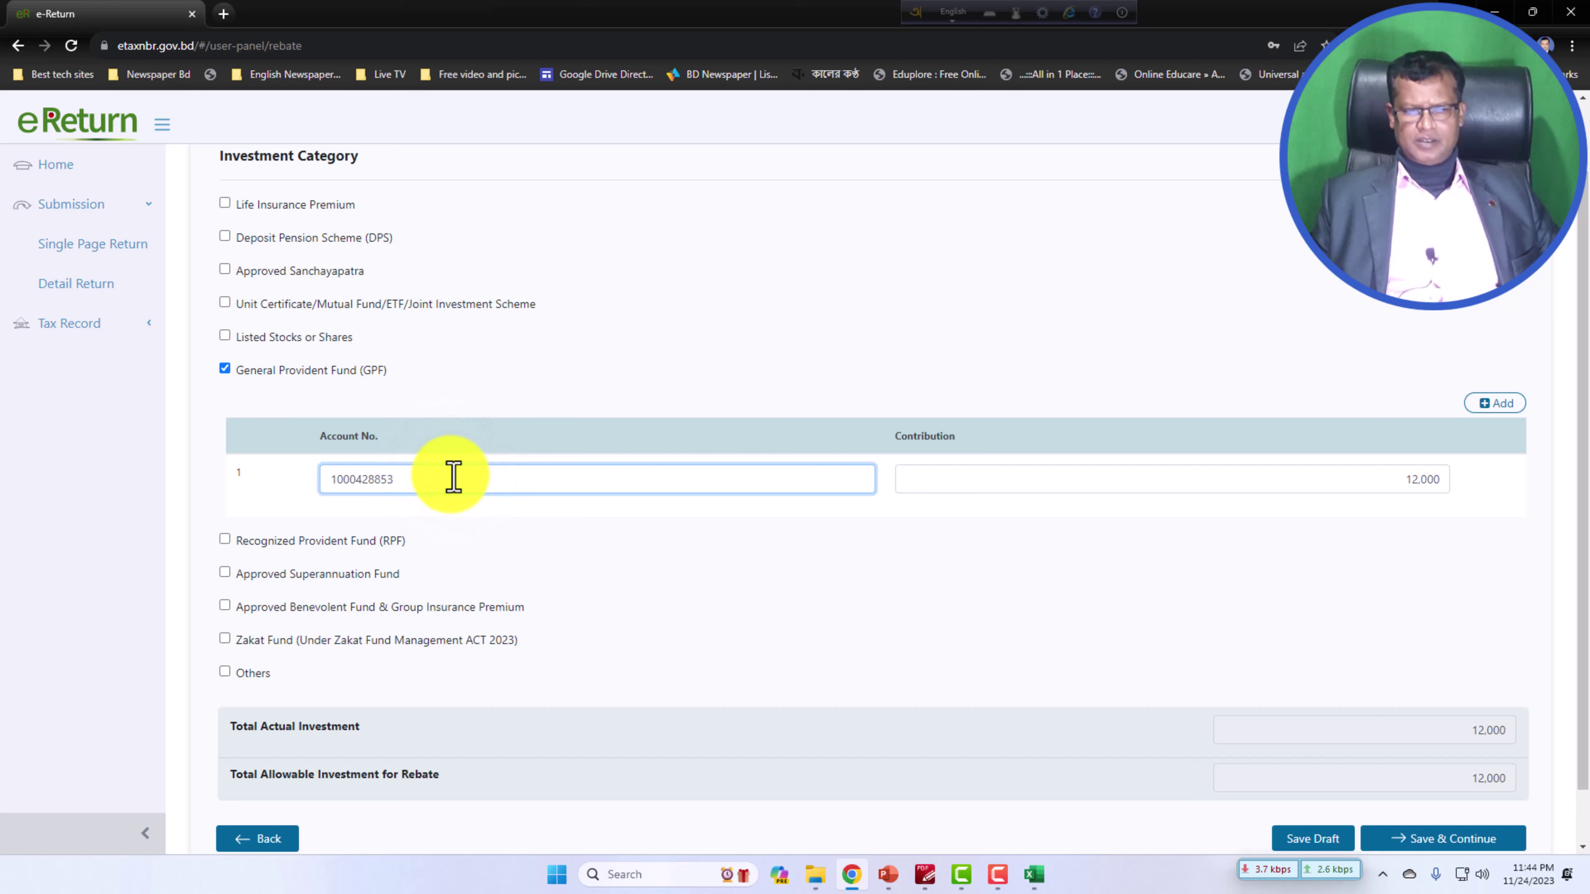
left_click(1077, 480)
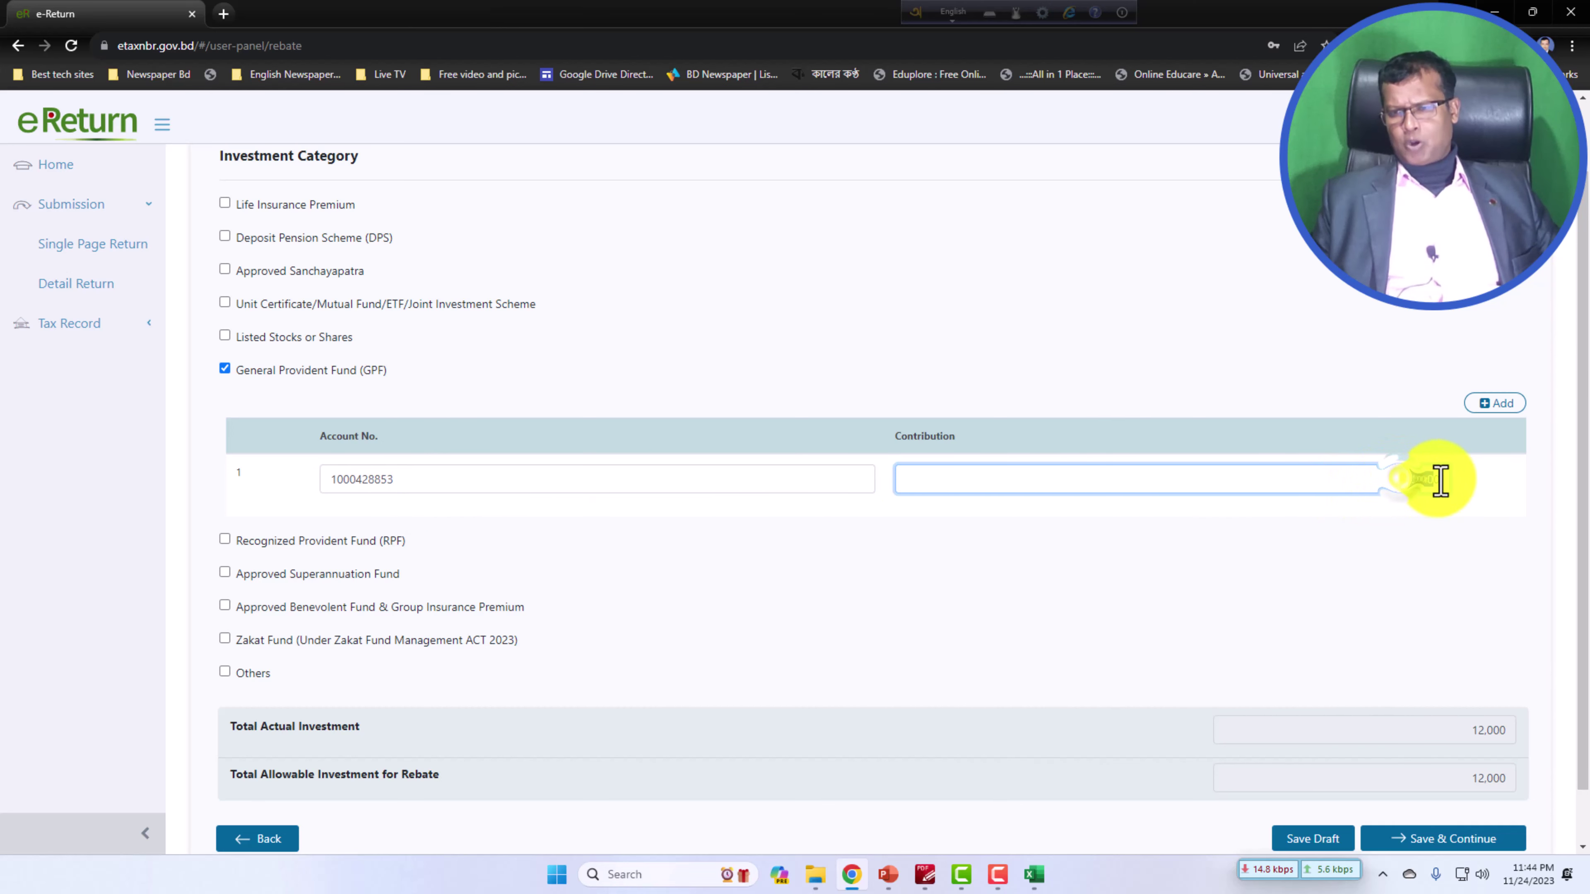
double_click(1412, 480)
- Leave DPS unticked and save the rebate with only the 12,000 GPF investment
scroll(791, 545, "down", 1)
scroll(792, 545, "up", 2)
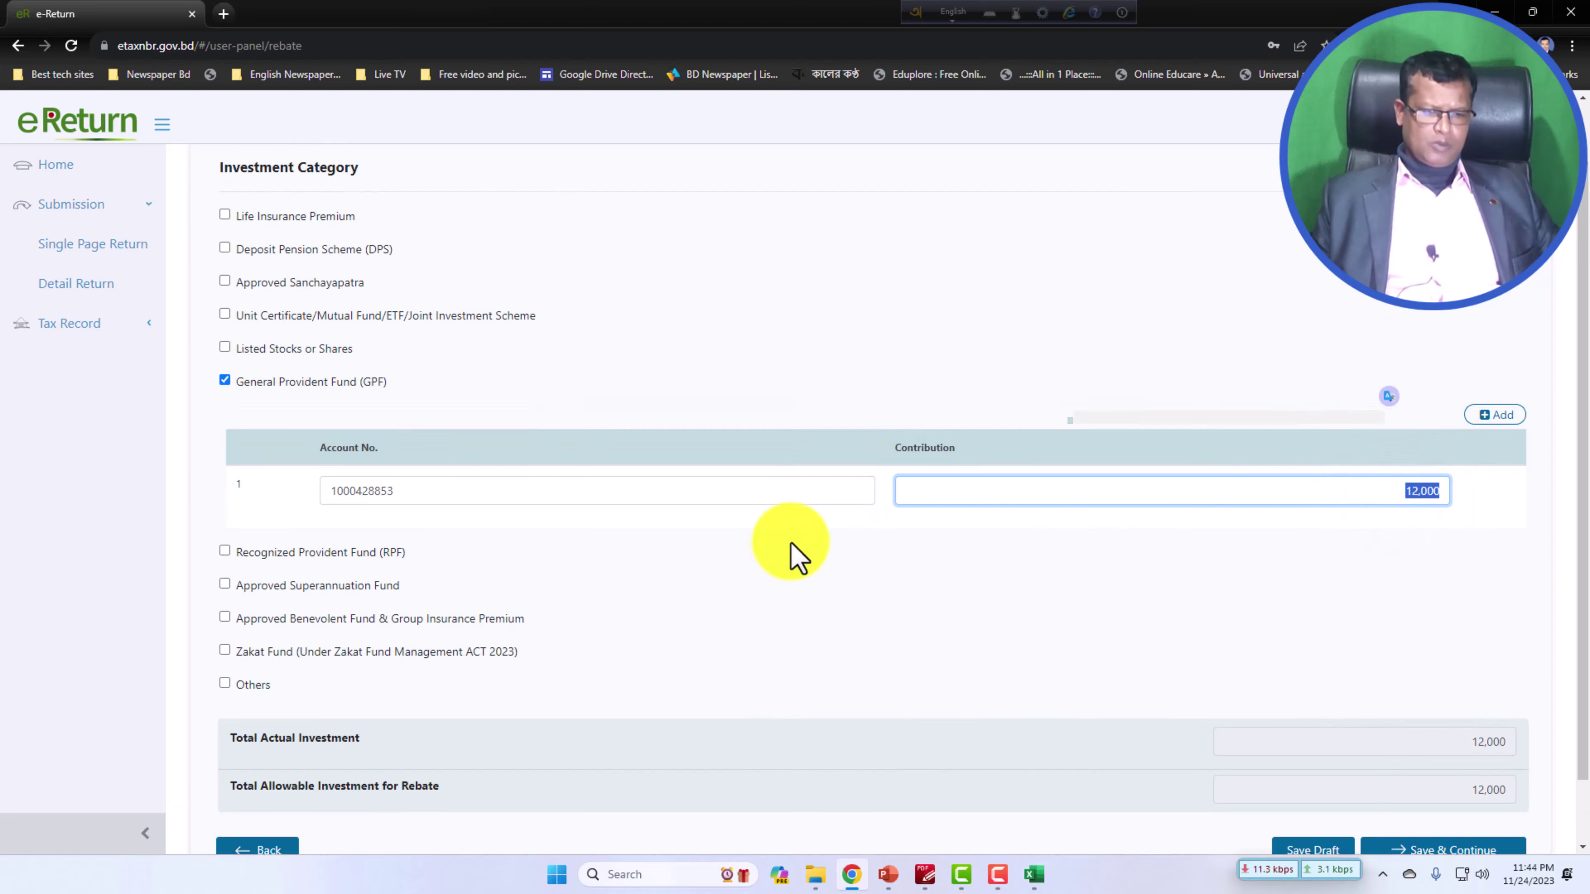
scroll(564, 501, "down", 1)
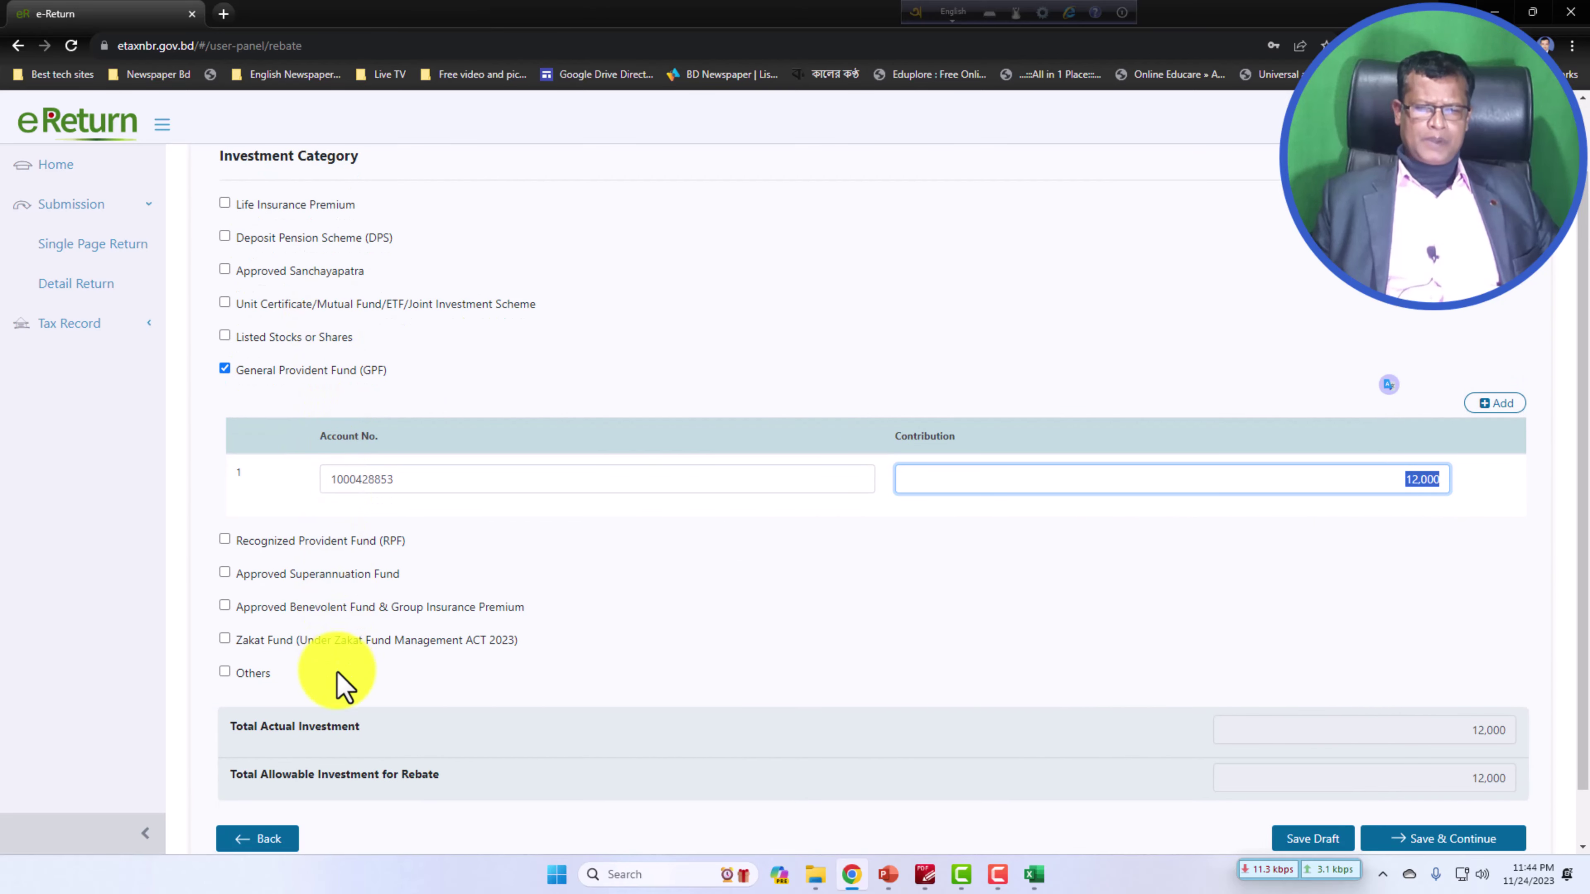
scroll(348, 617, "up", 1)
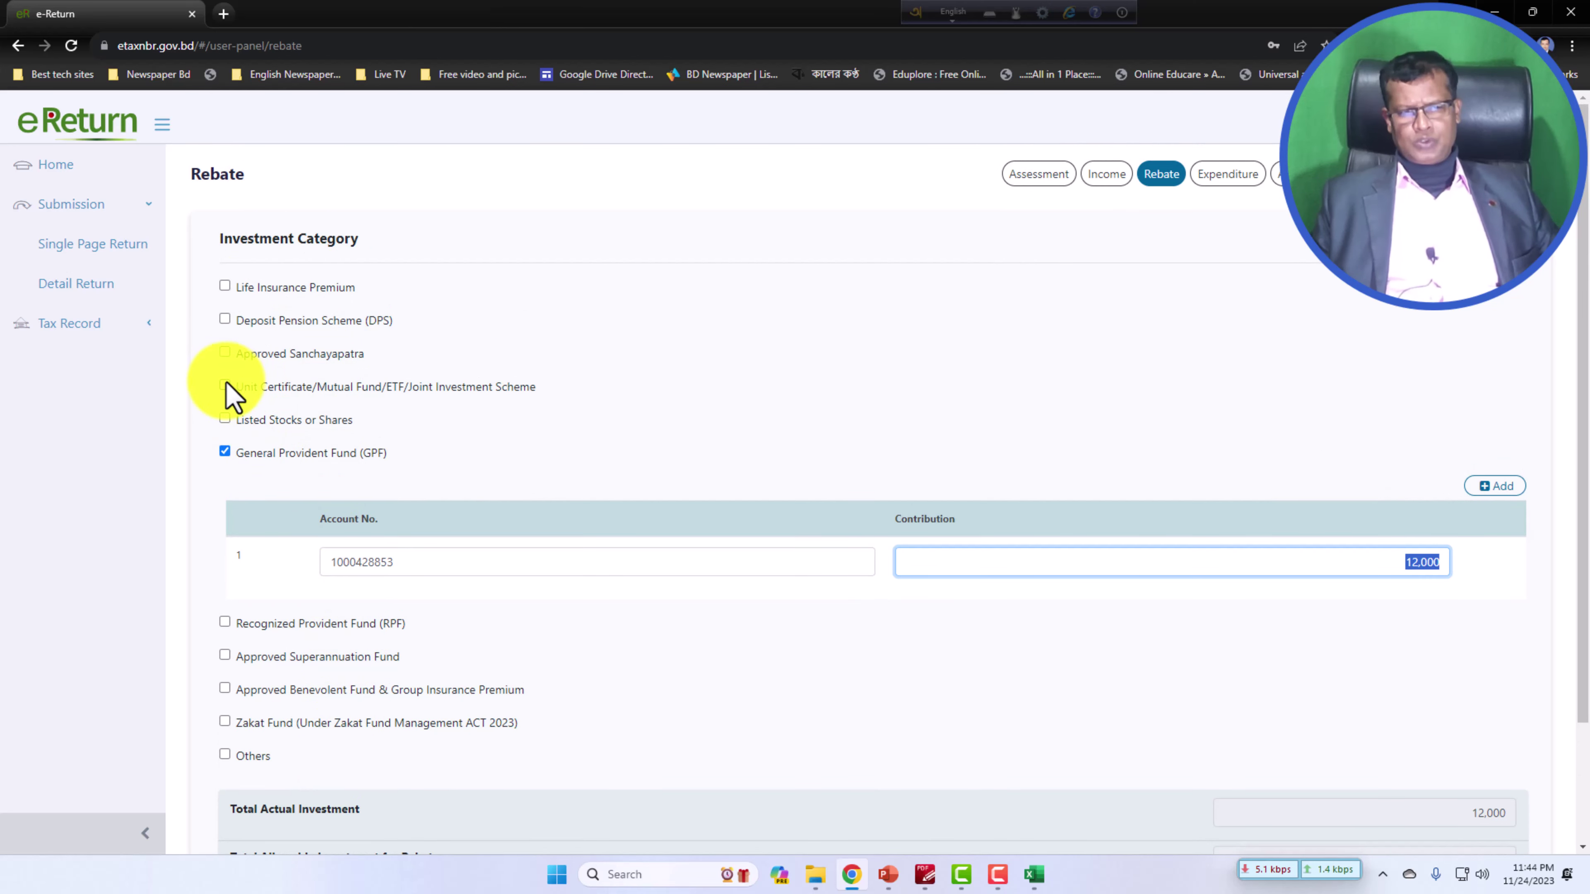
left_click(226, 320)
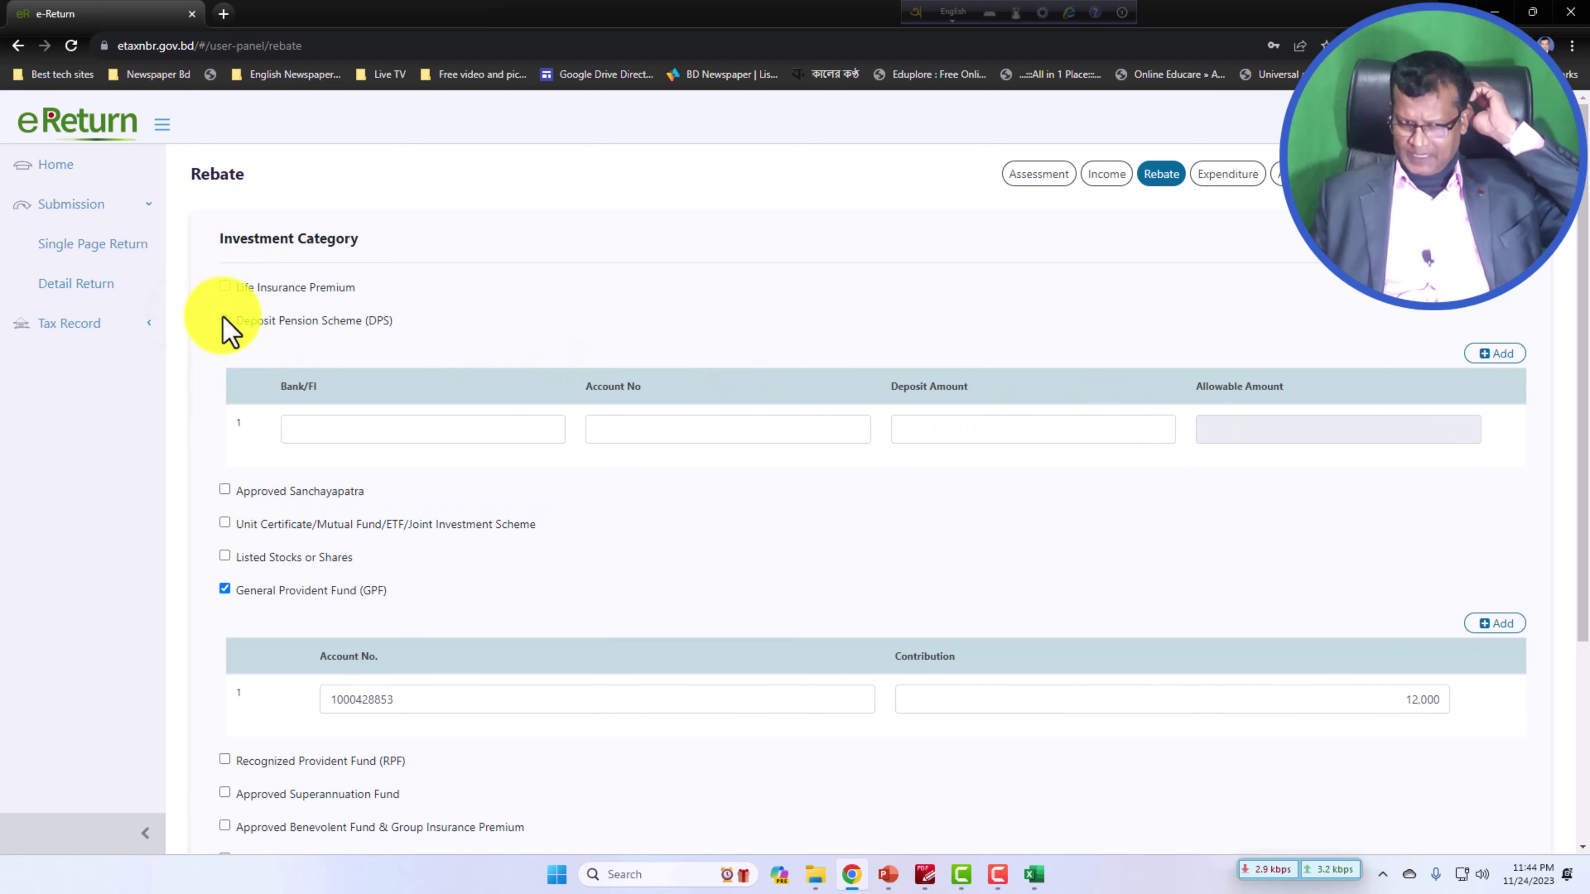
left_click(225, 321)
scroll(689, 595, "down", 2)
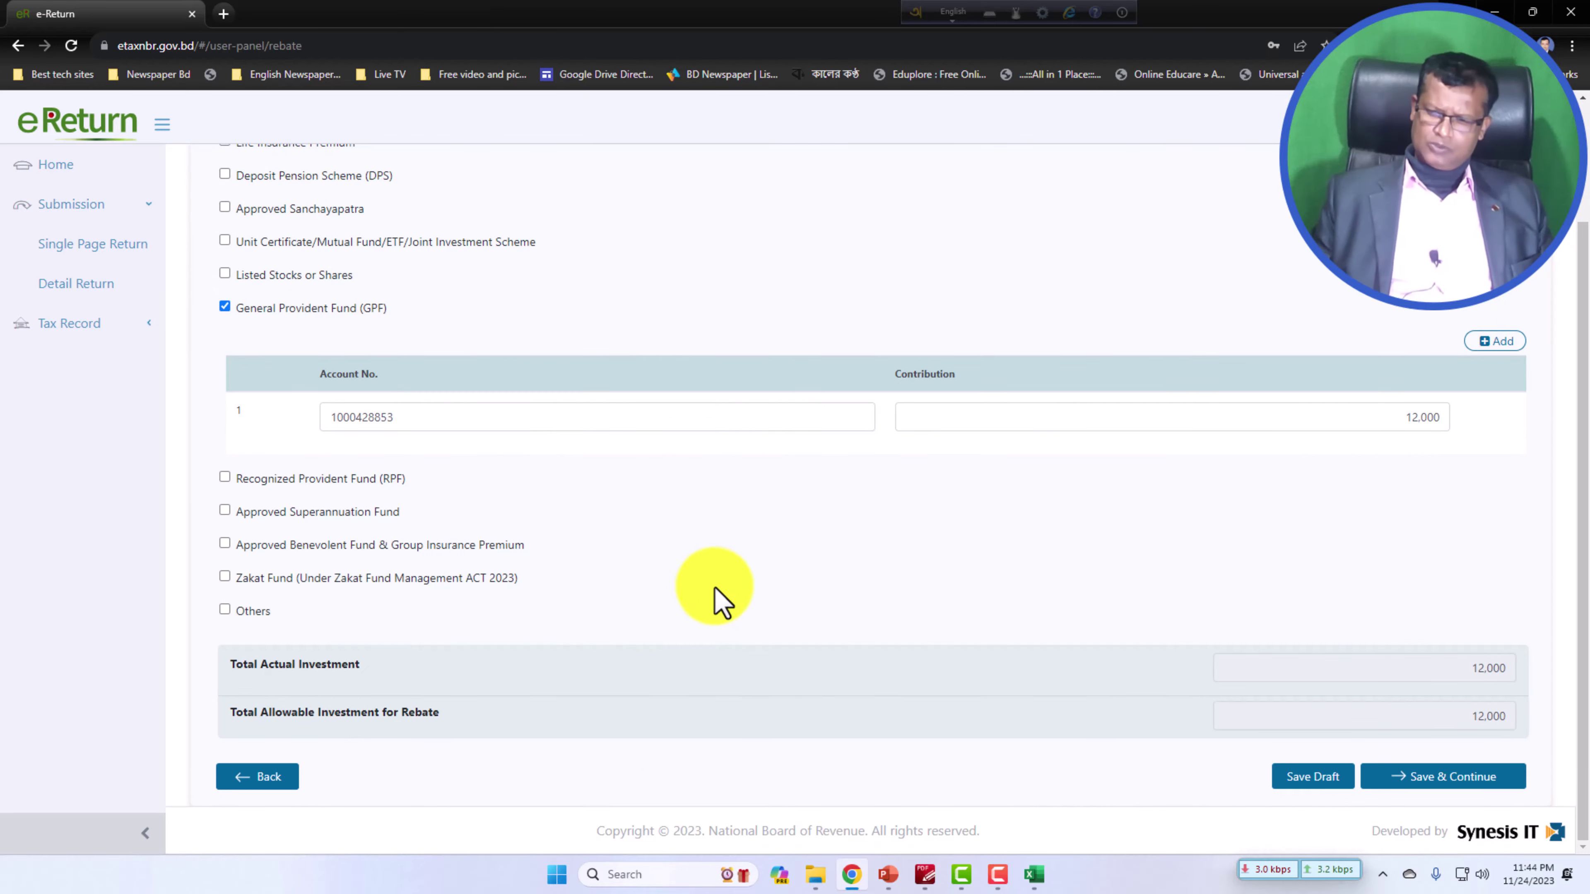
left_click(1429, 777)
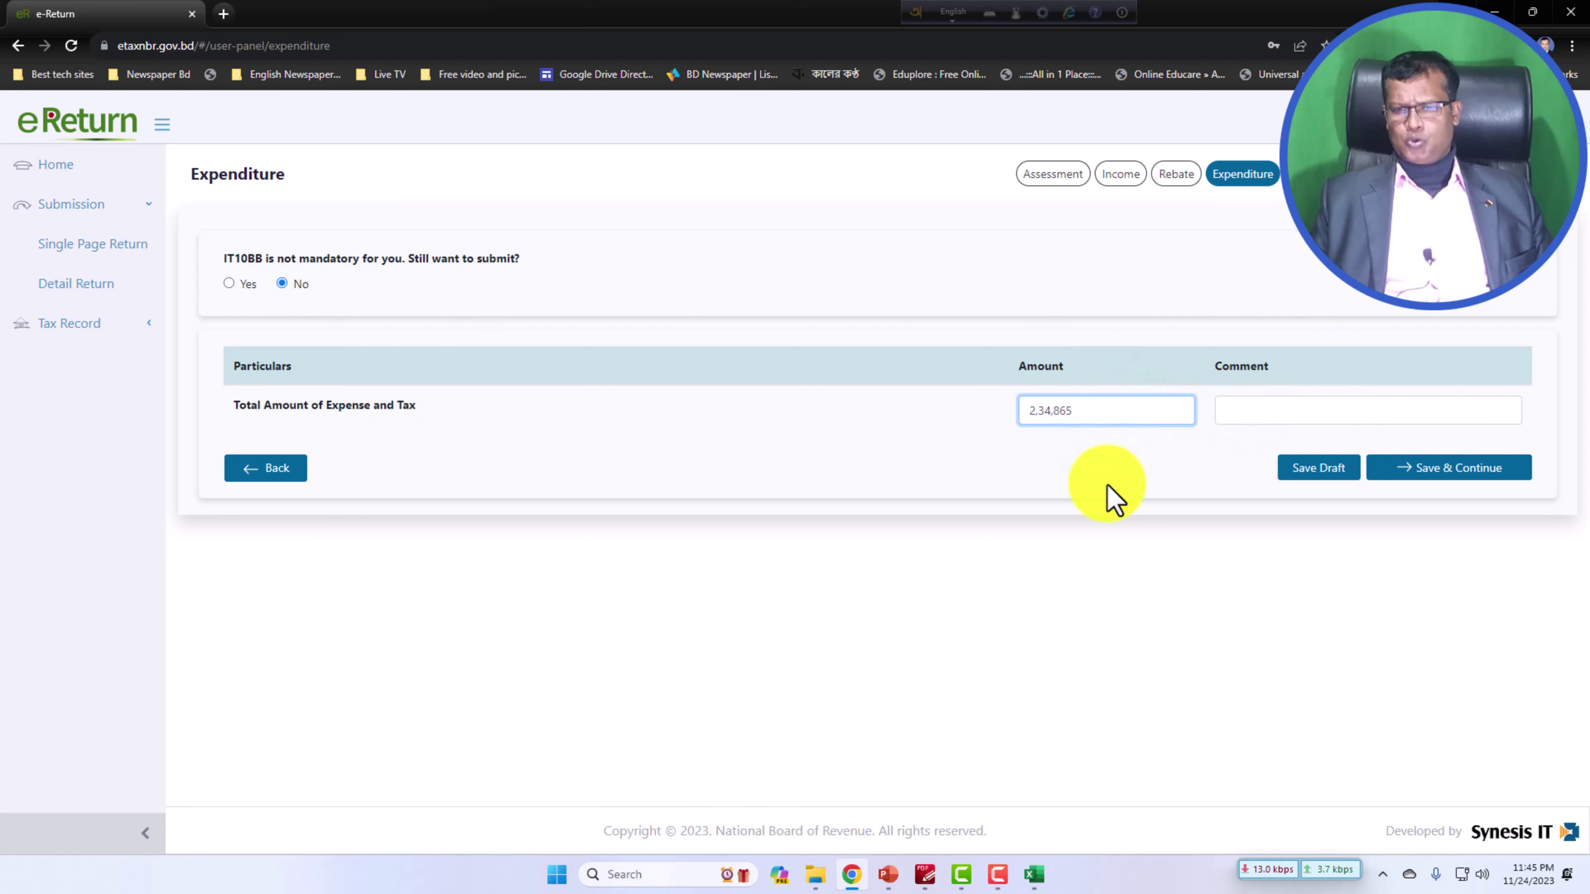
- Check the 2,34,865 expense and tax amount, then bring up the Excel tax workbook
left_click(1096, 411)
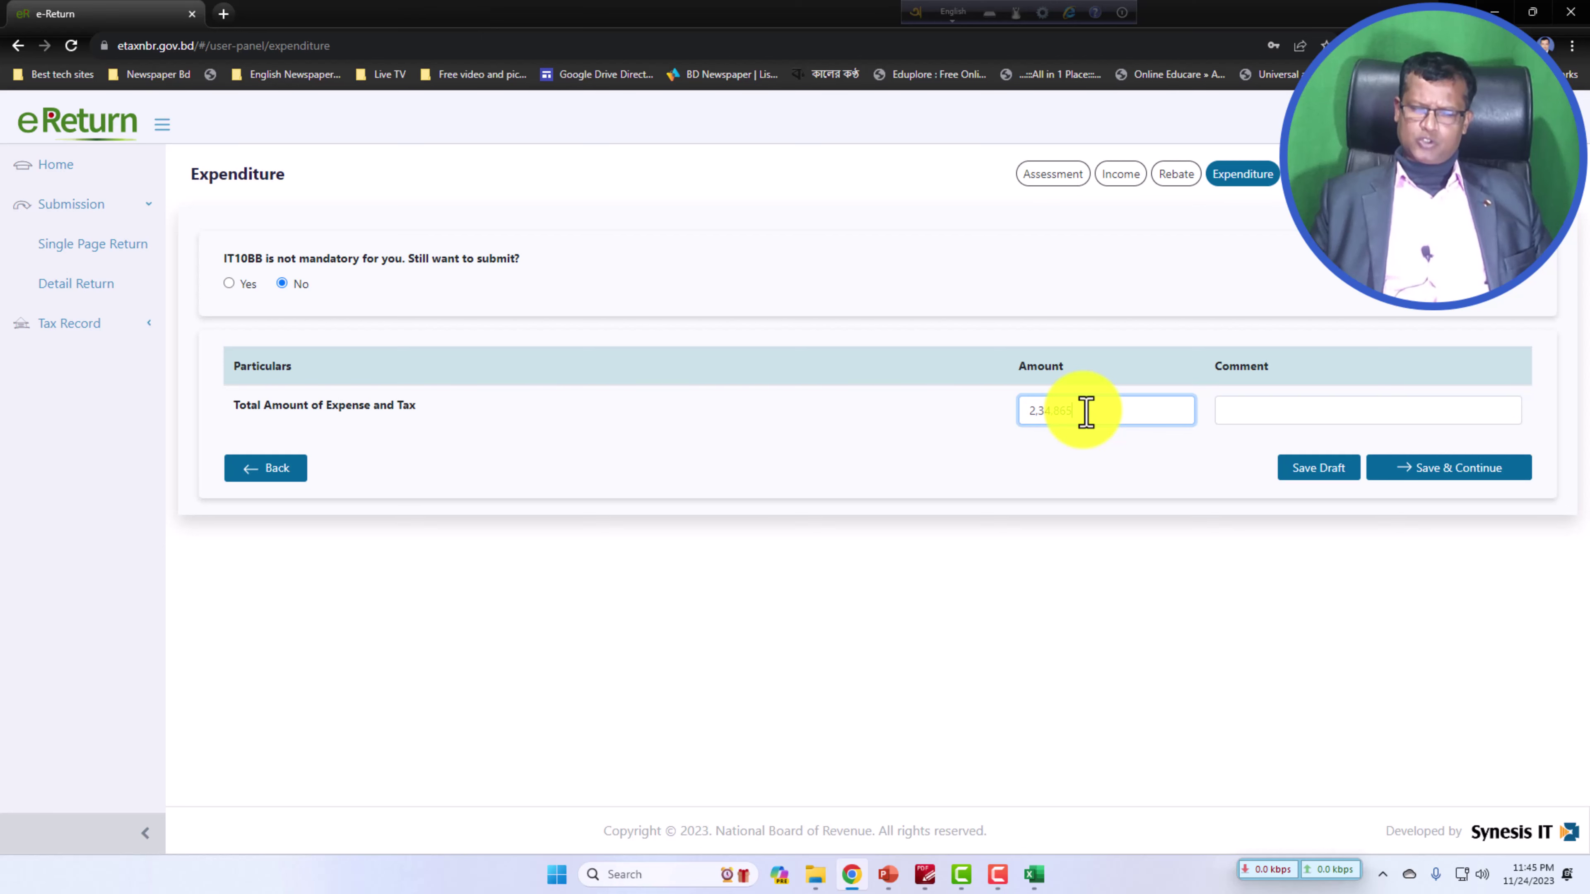
left_click(1035, 875)
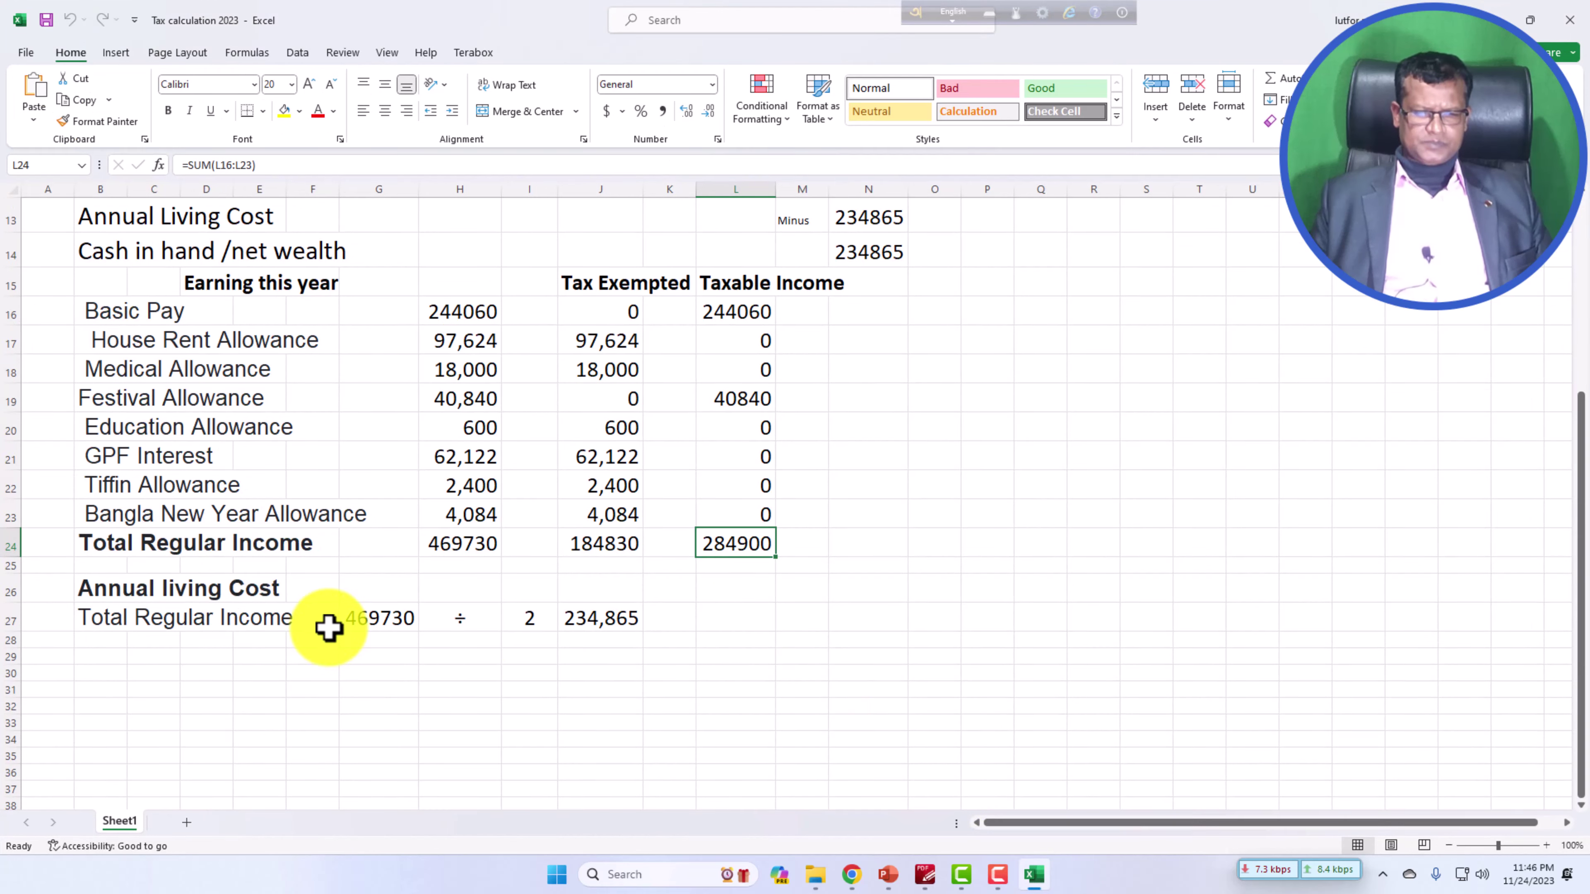
left_click(350, 619)
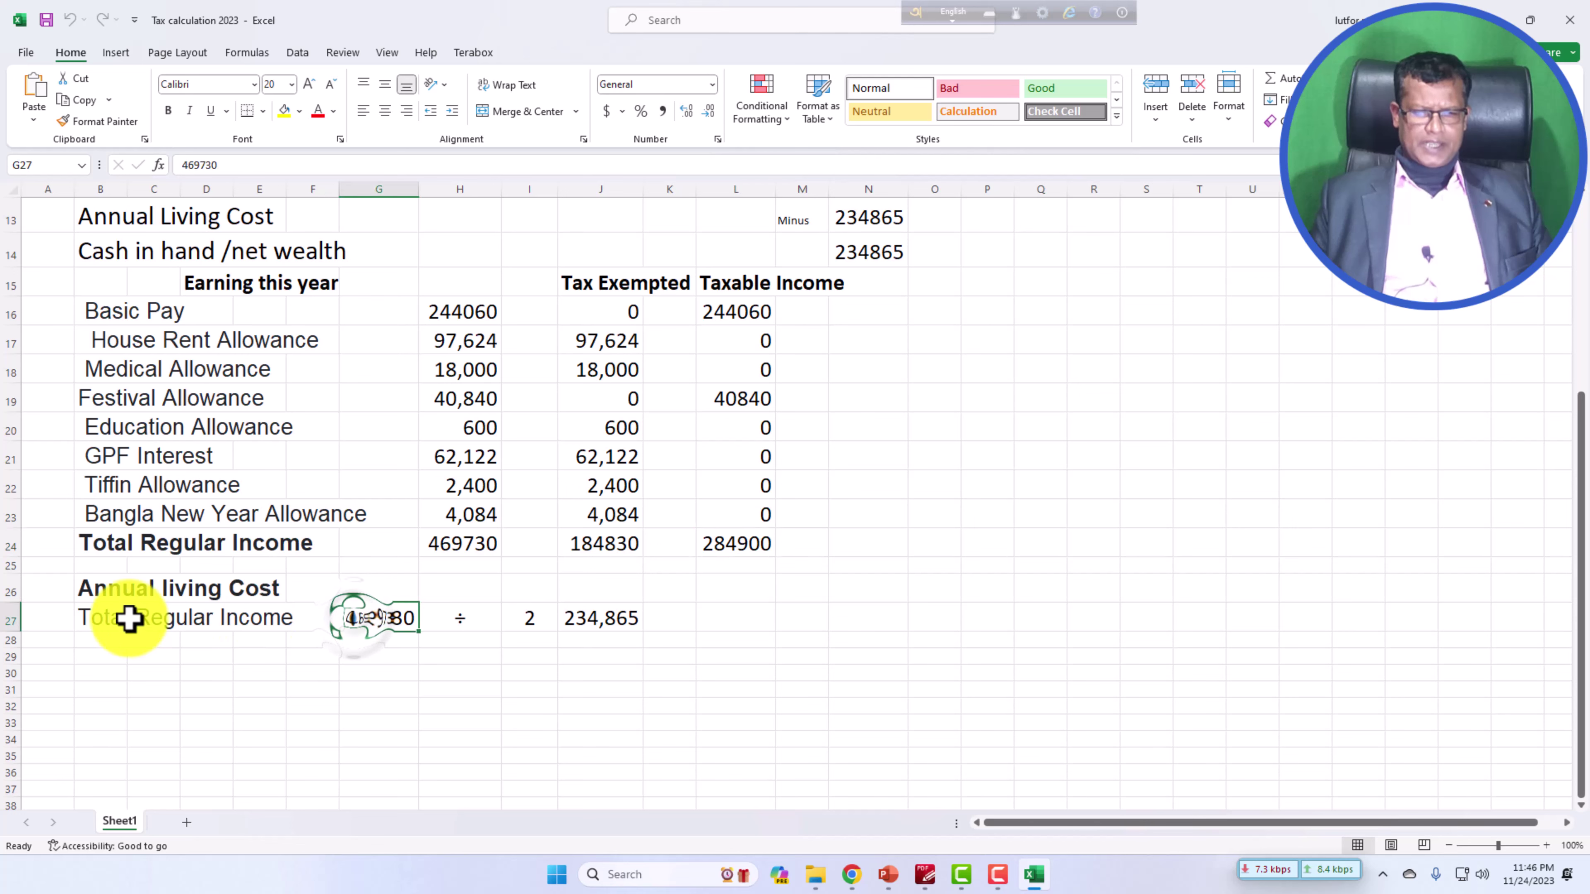
left_click_drag(88, 615, 388, 624)
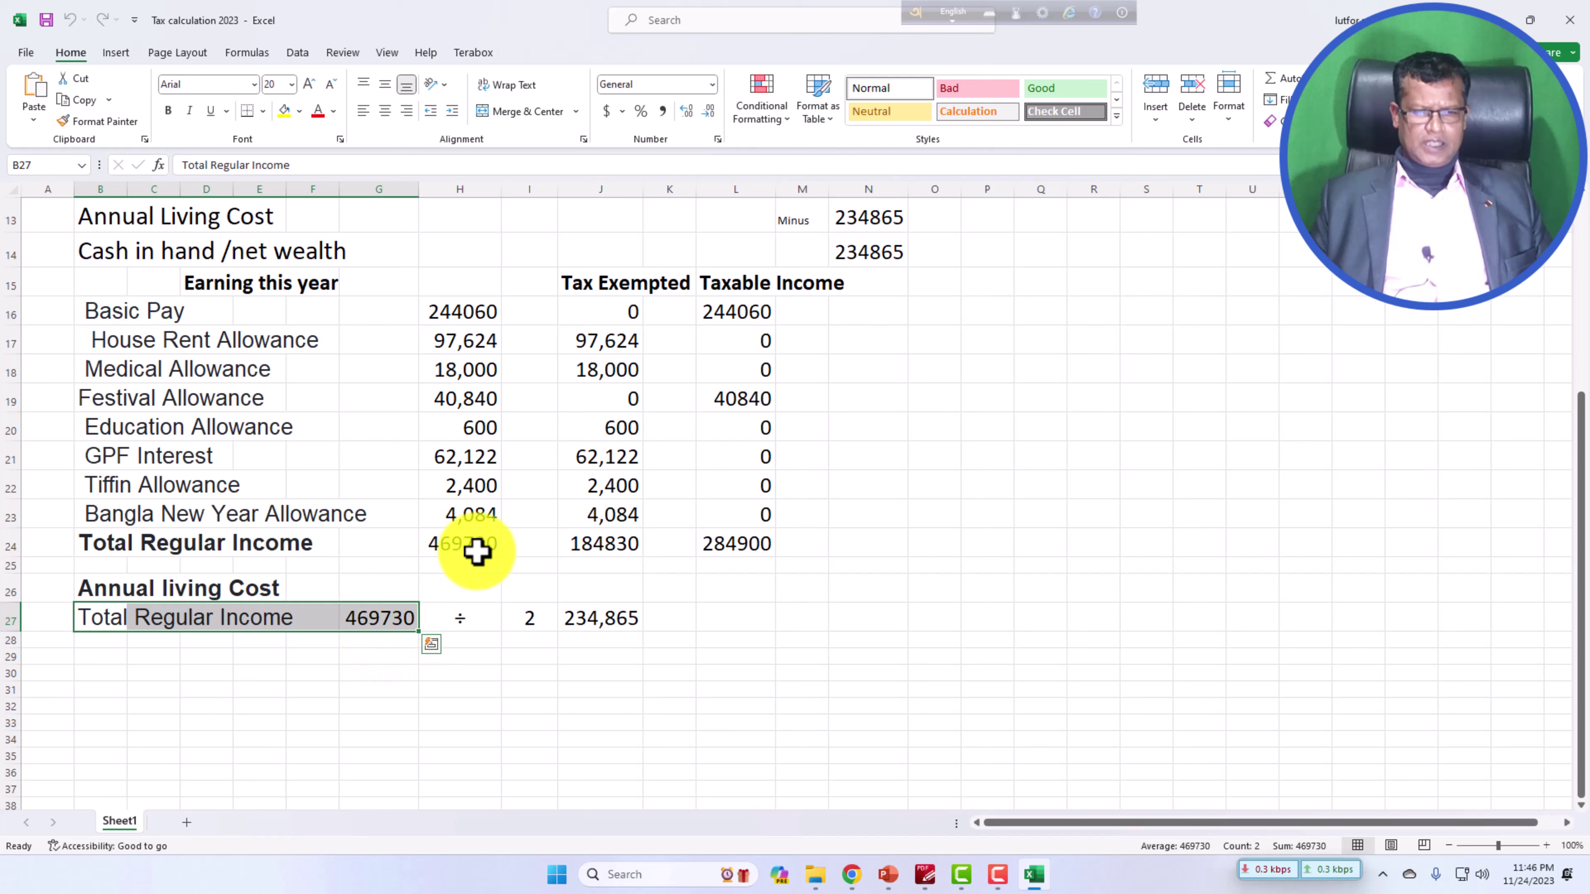
left_click(612, 623)
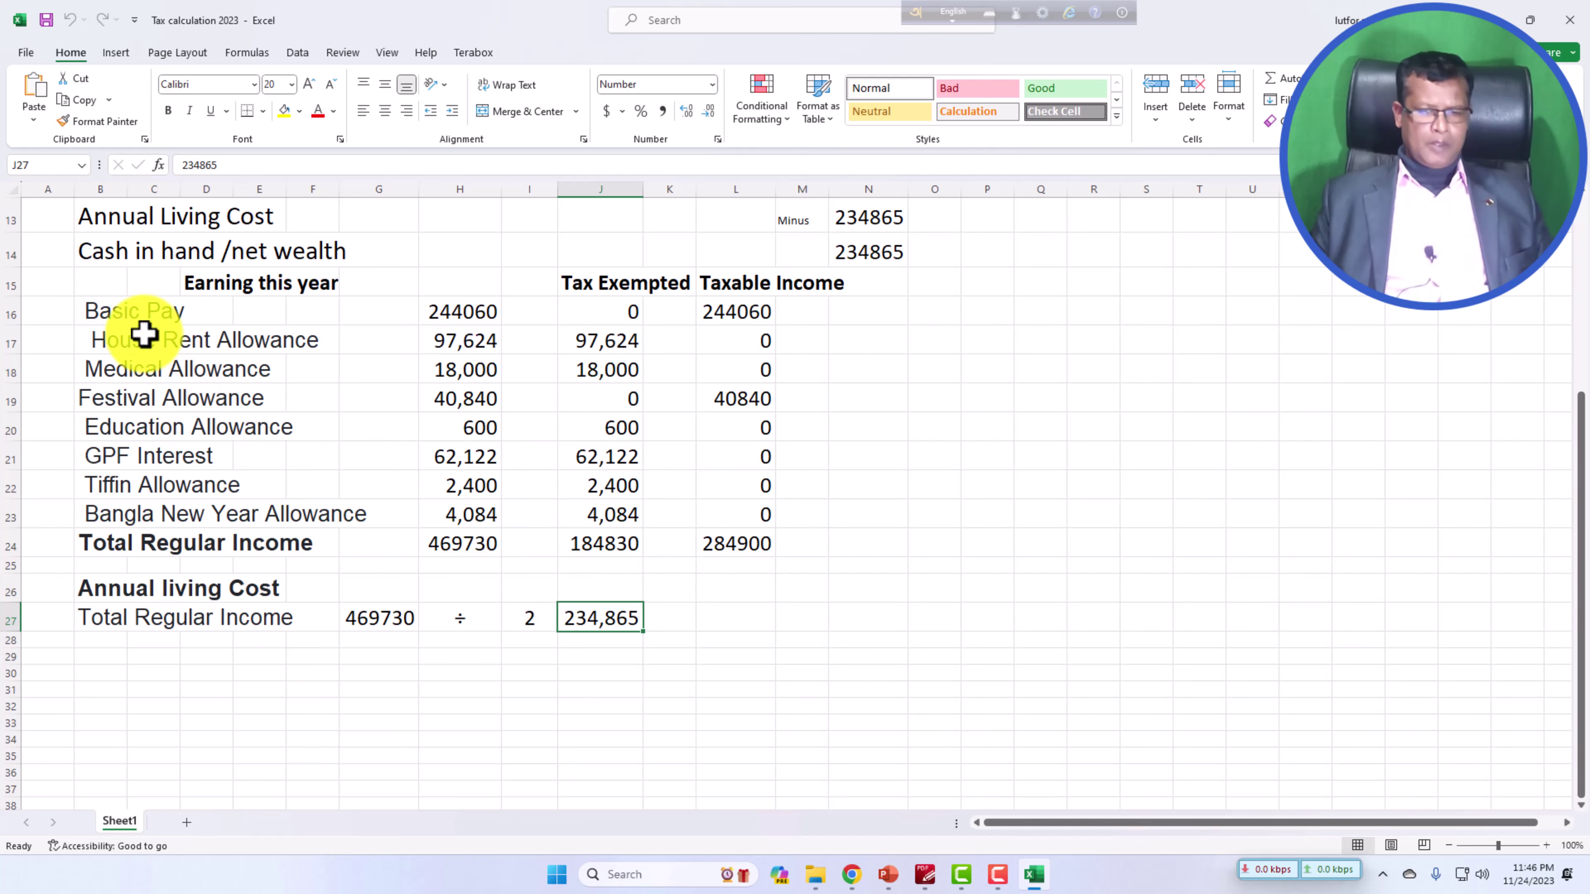
scroll(304, 327, "up", 2)
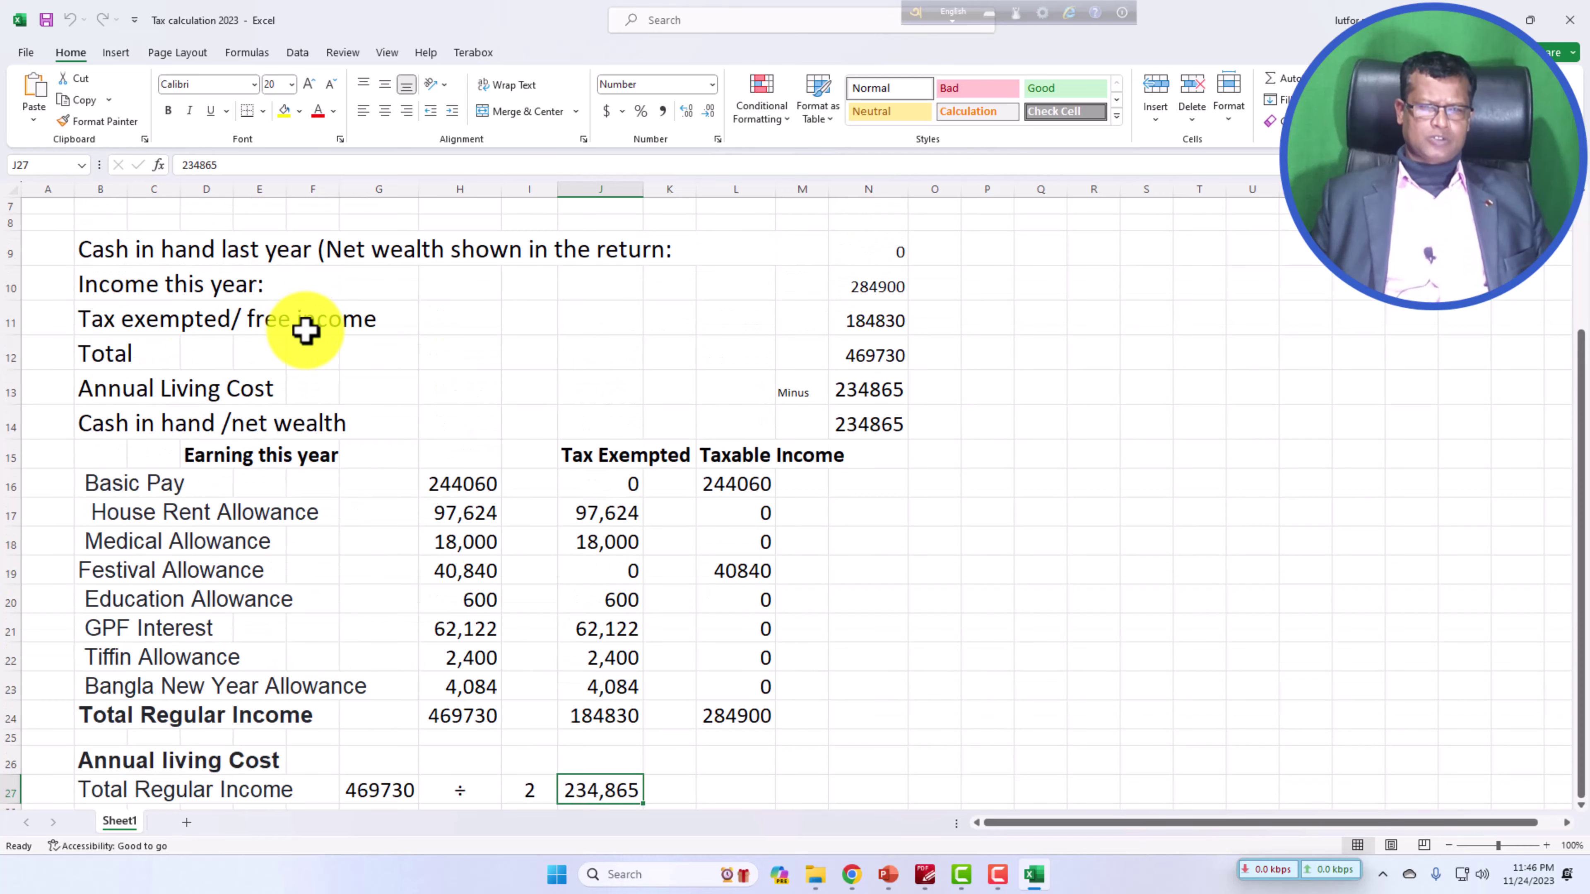
scroll(305, 330, "up", 1)
scroll(306, 330, "down", 1)
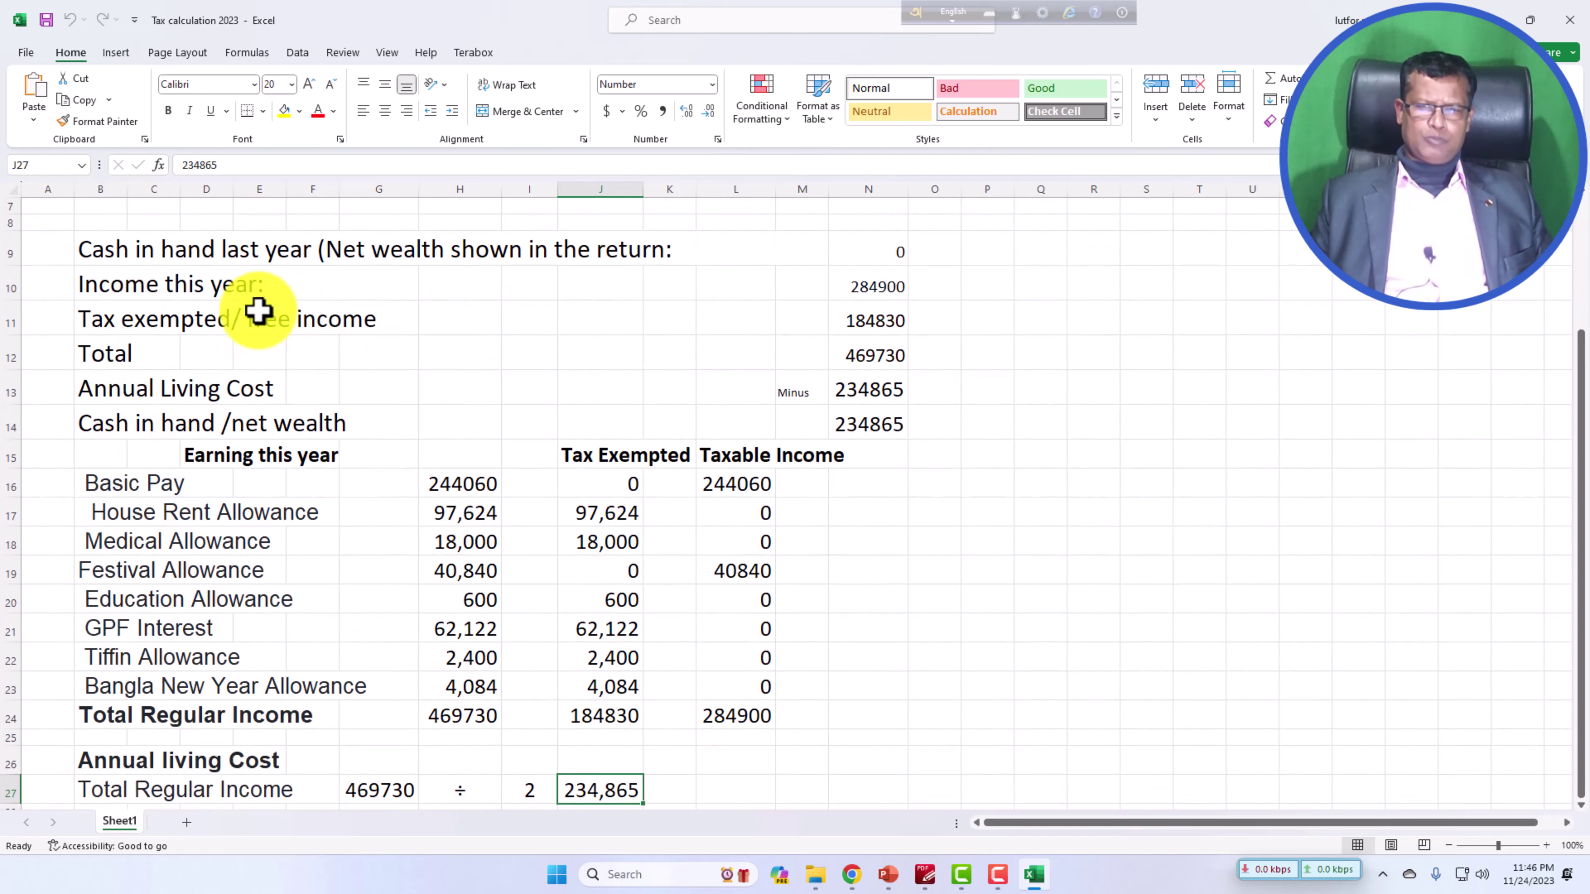
scroll(288, 348, "up", 1)
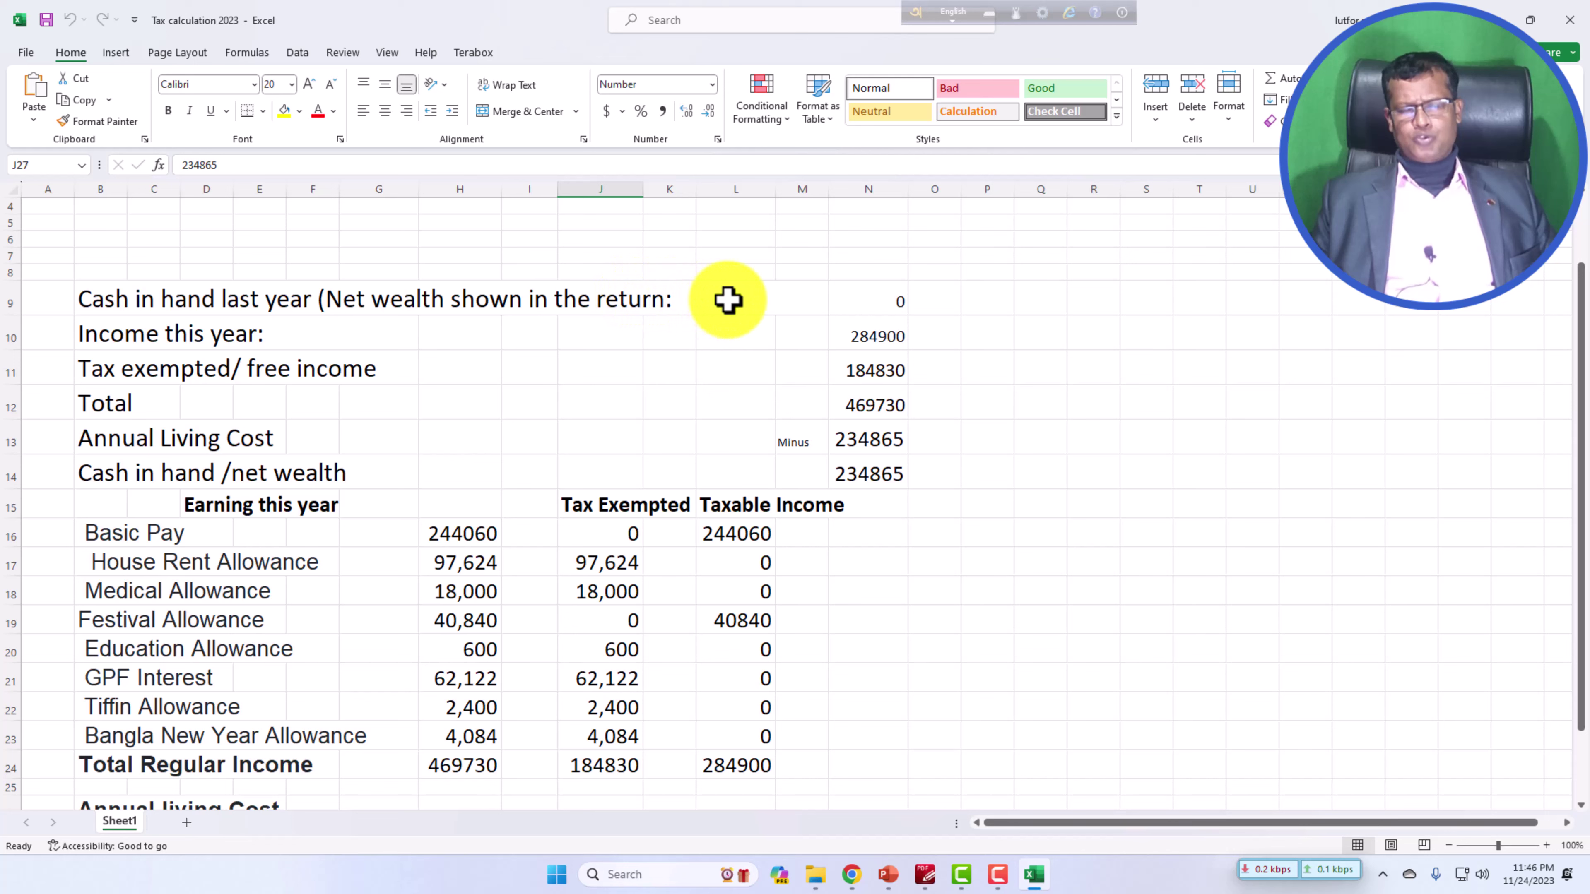
left_click(883, 303)
left_click(1003, 302)
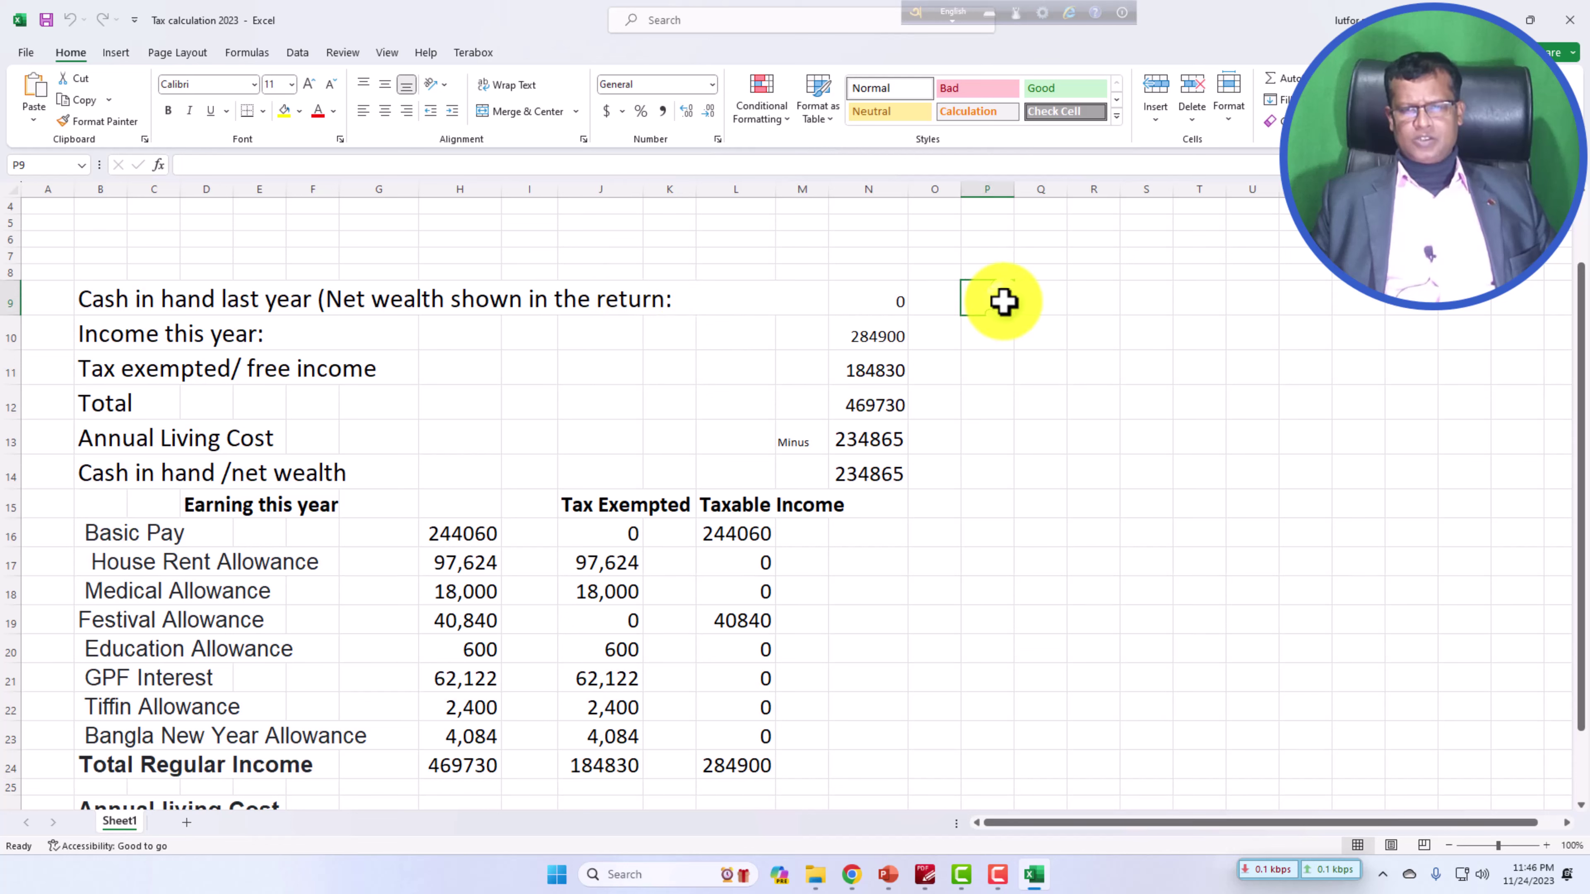
left_click(886, 294)
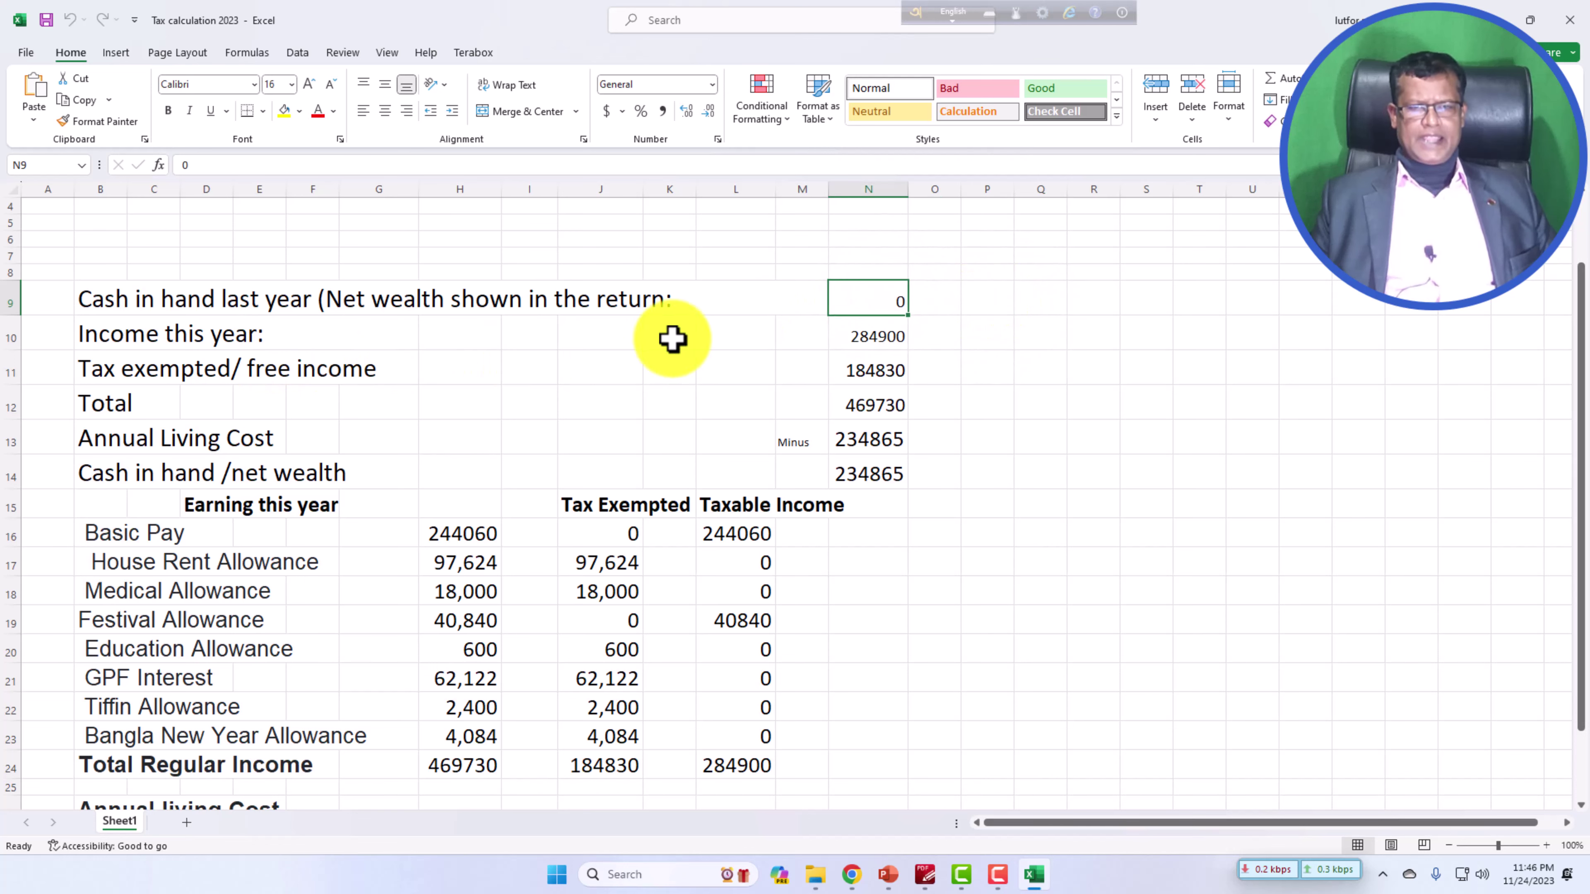
left_click(842, 338)
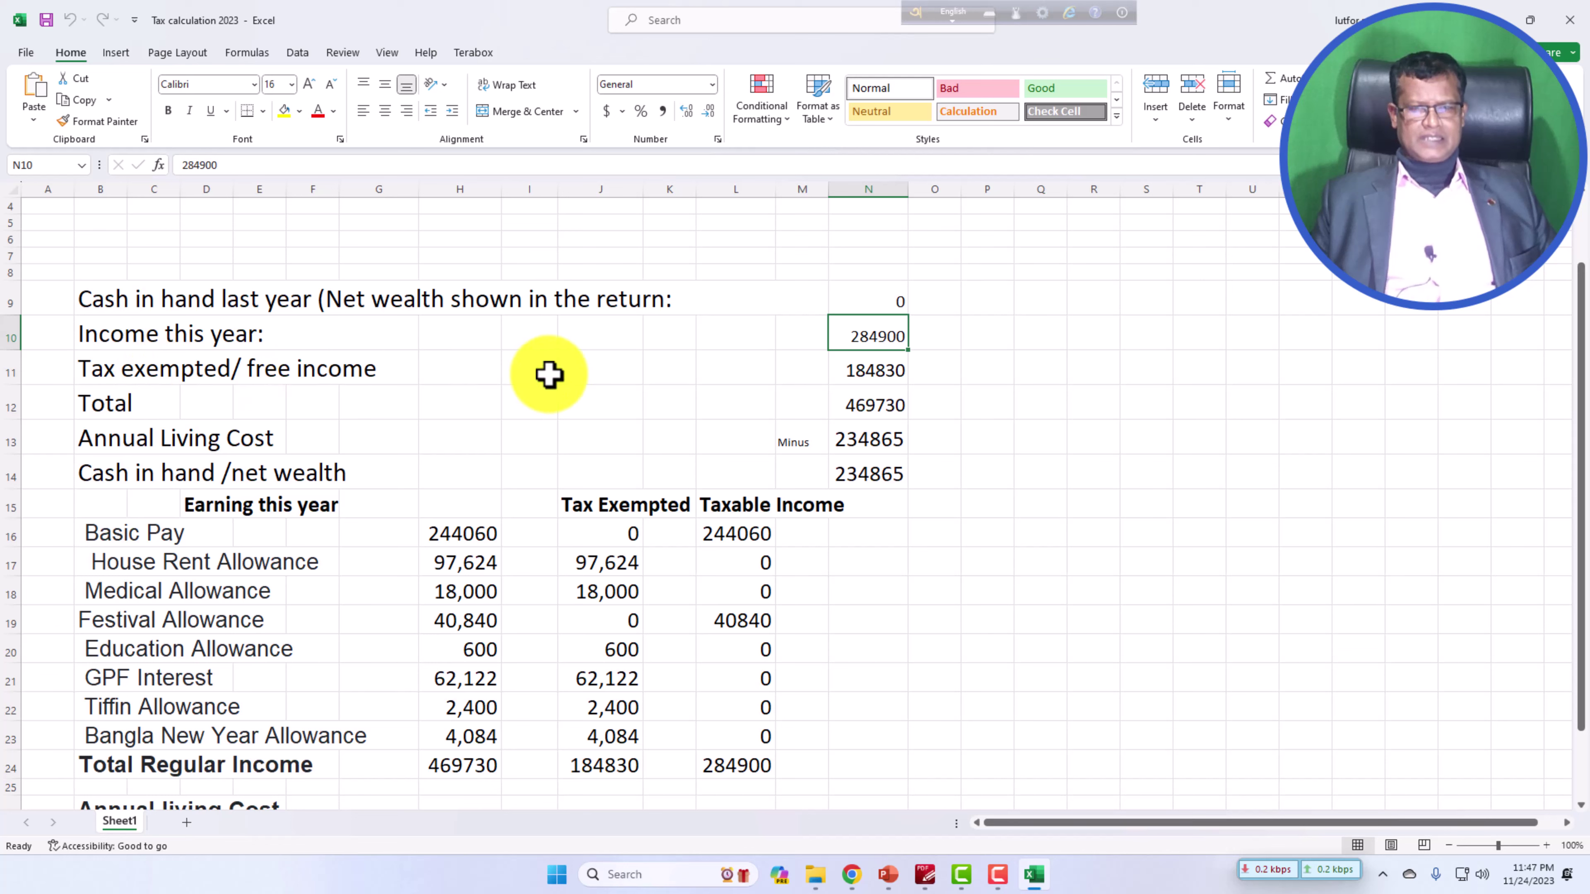
left_click(880, 373)
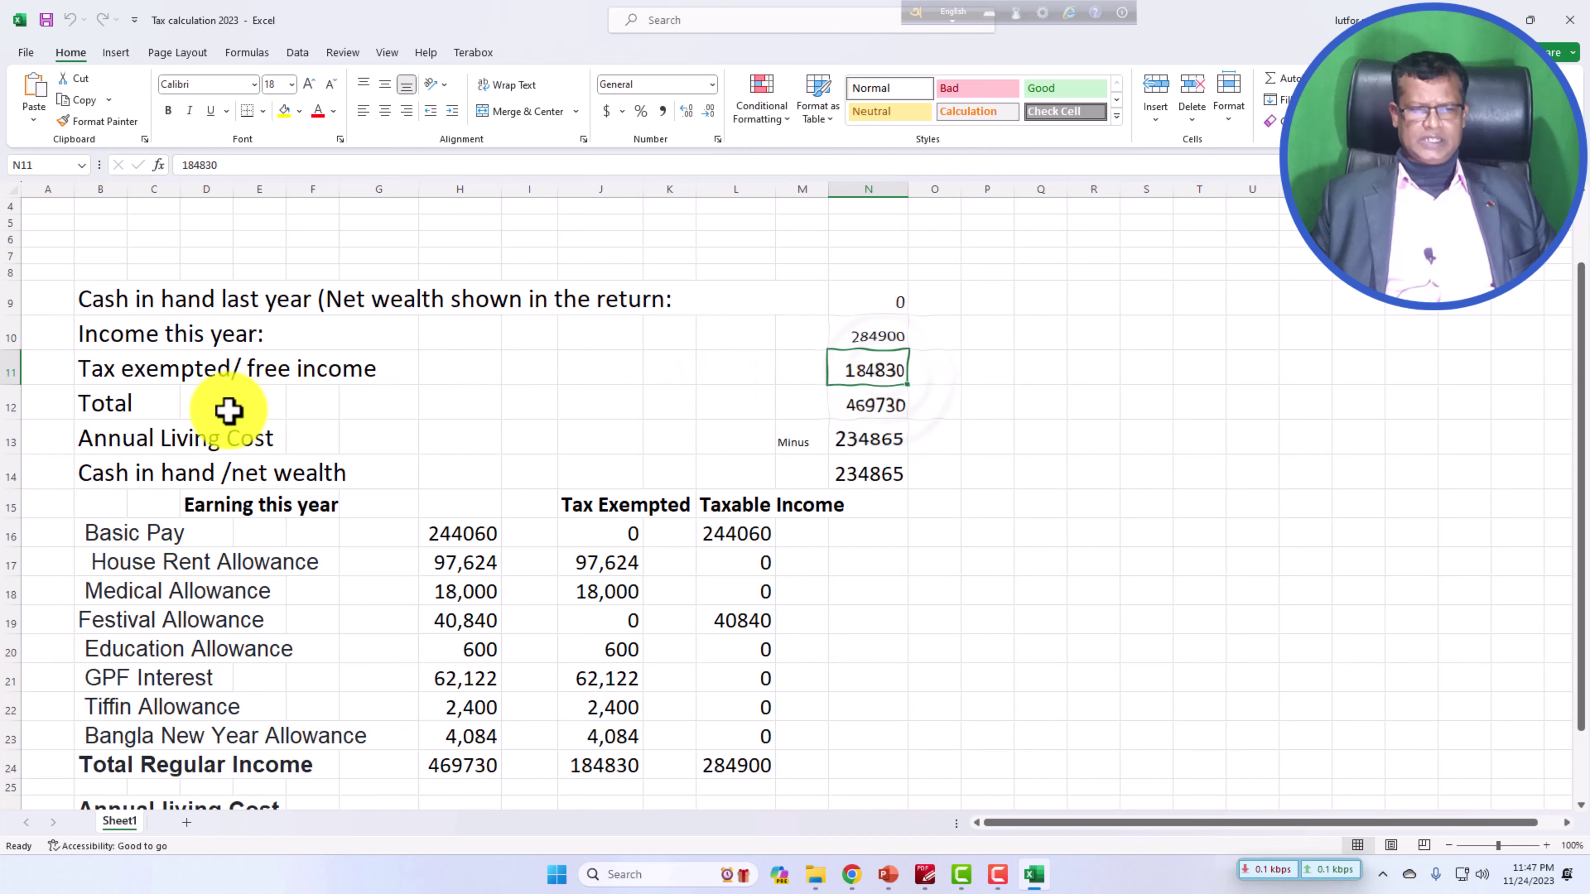
left_click(928, 406)
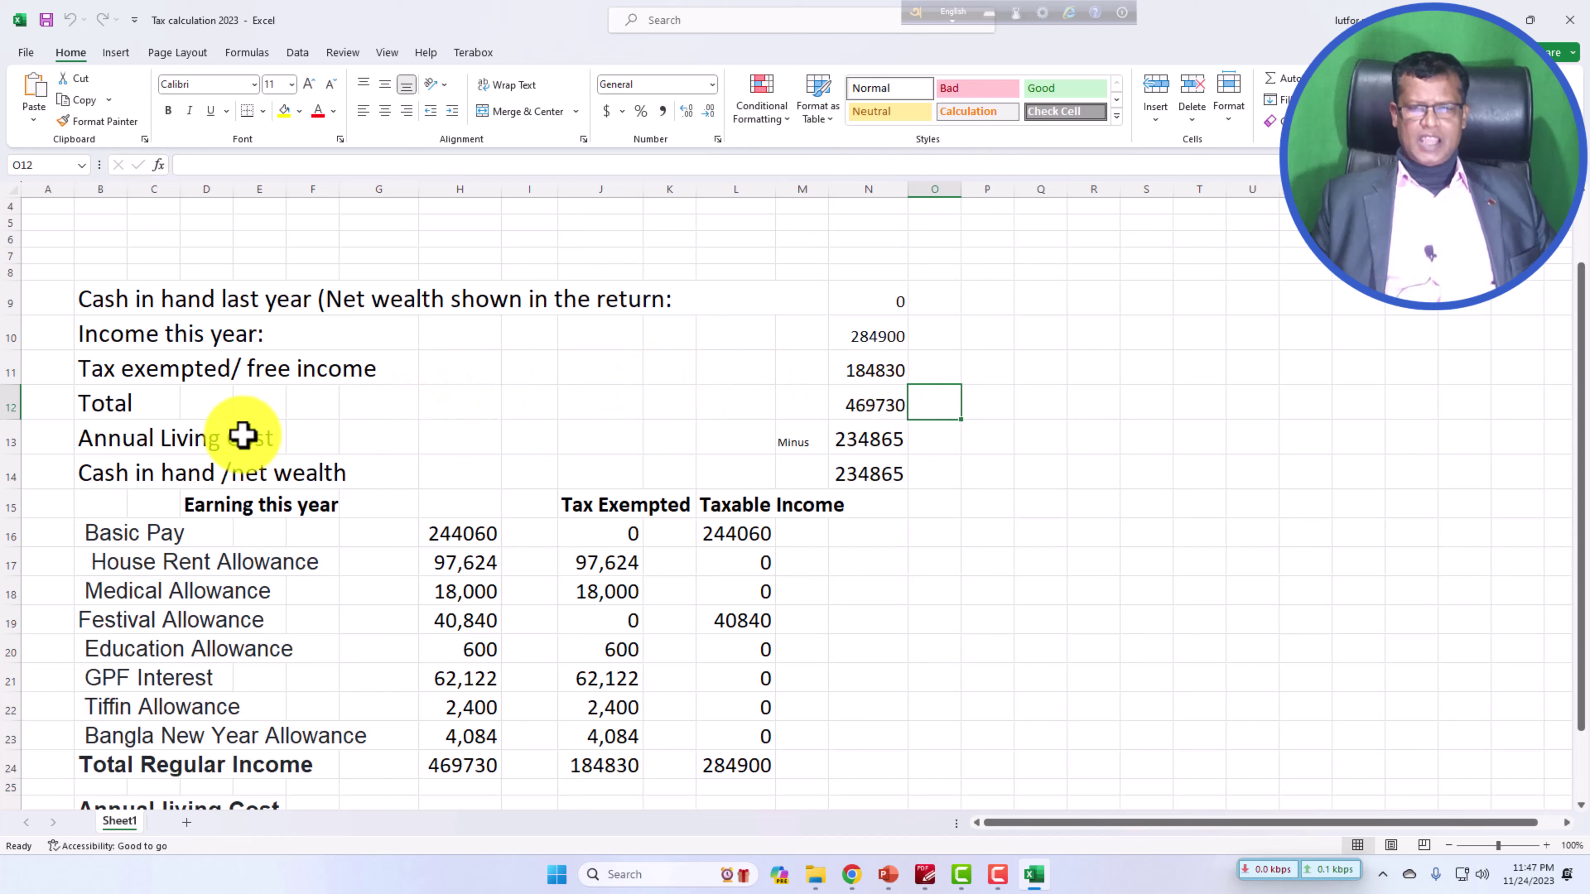
left_click(867, 406)
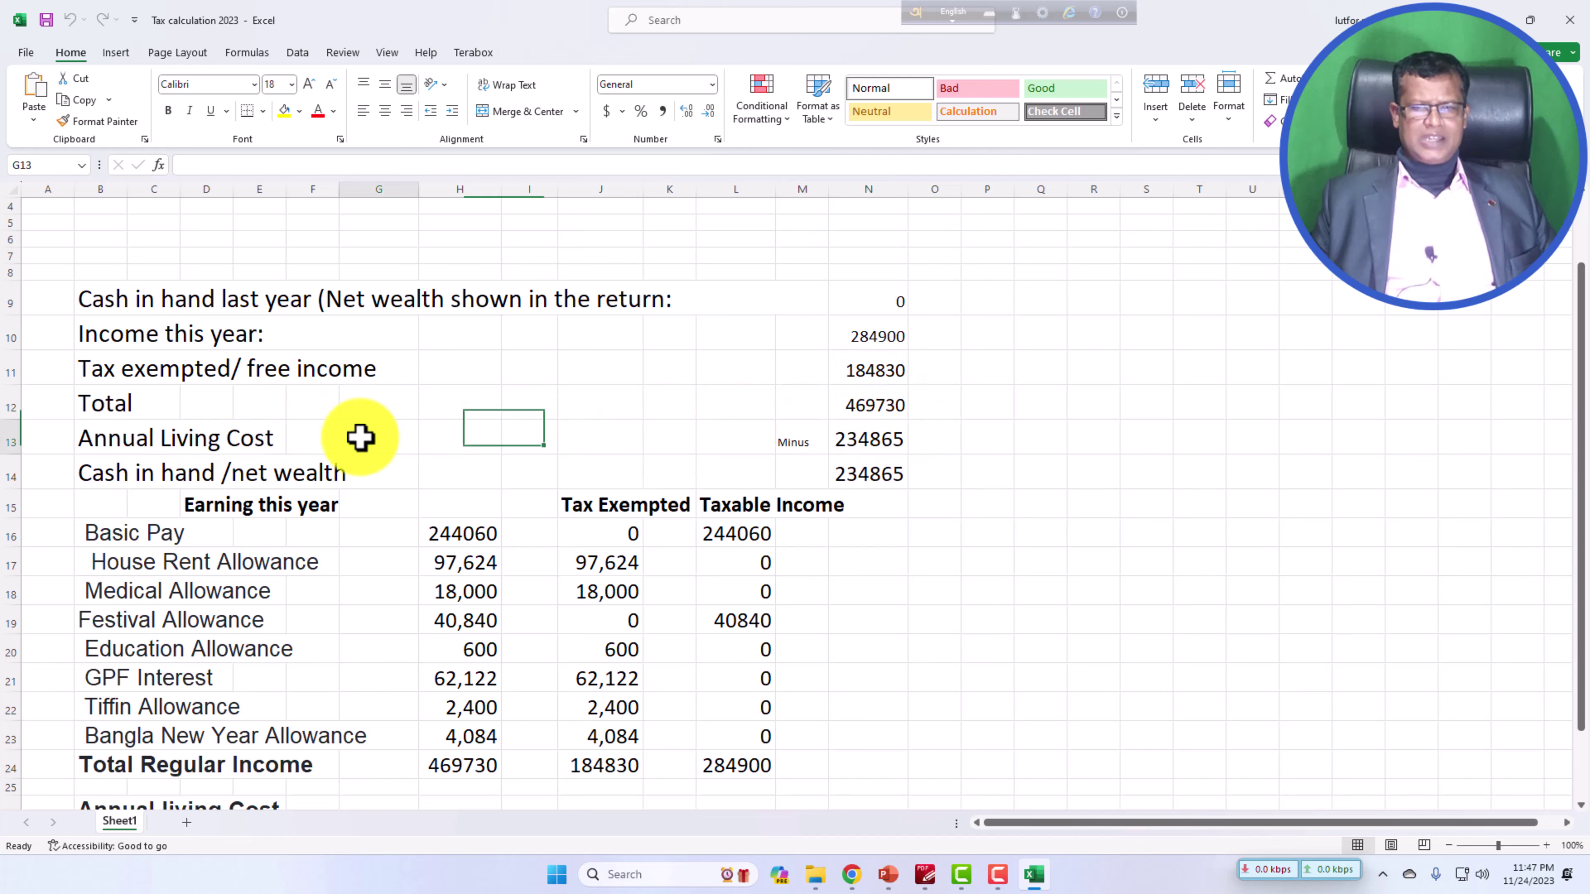
left_click(868, 443)
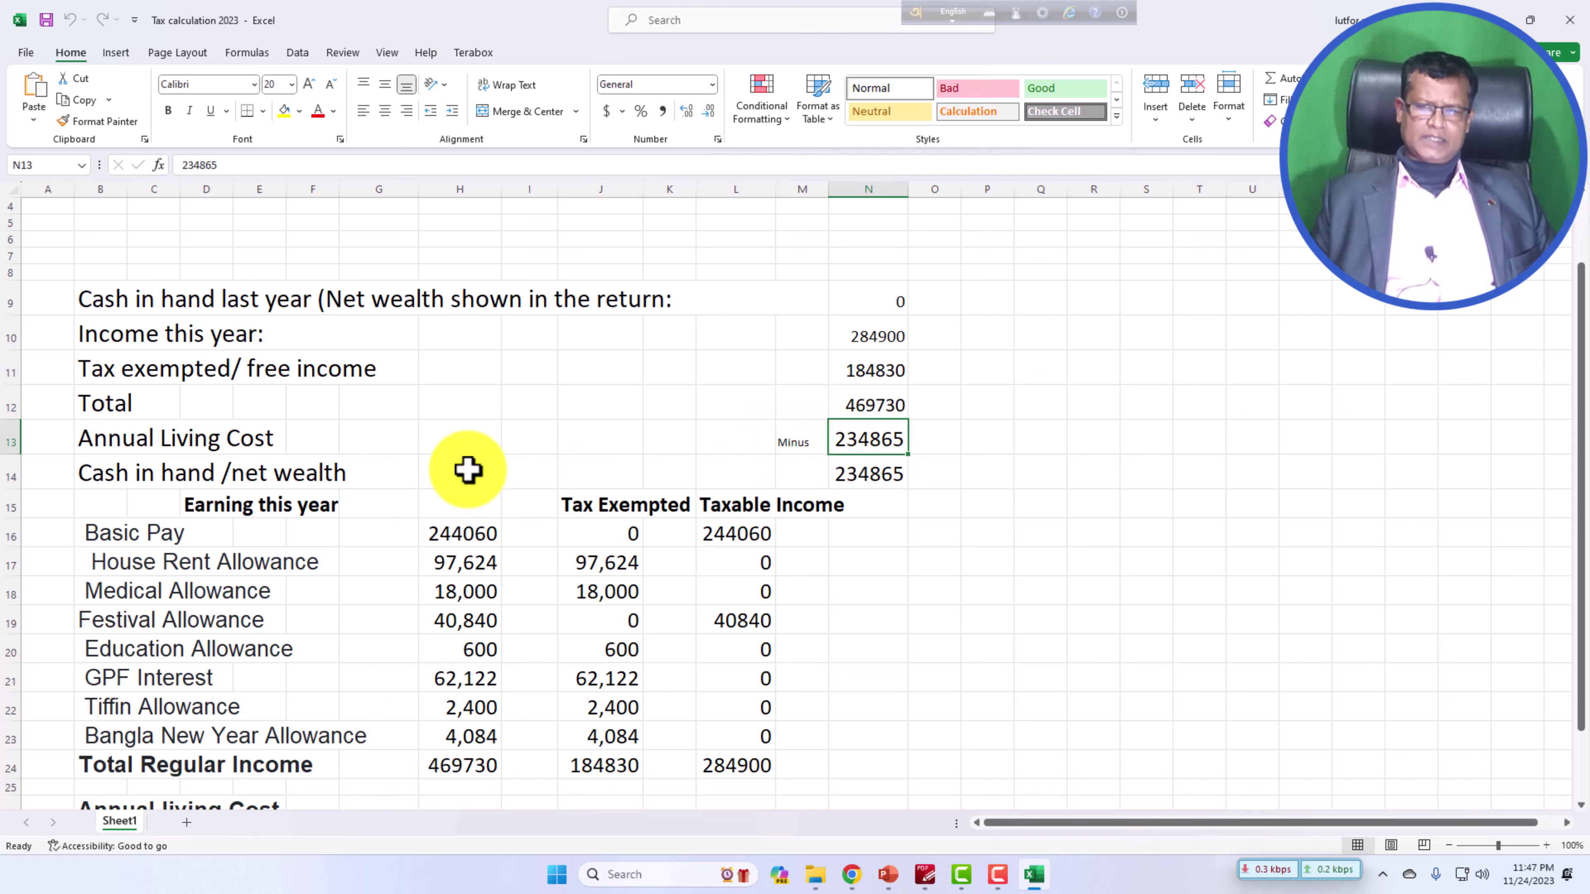
left_click(442, 470)
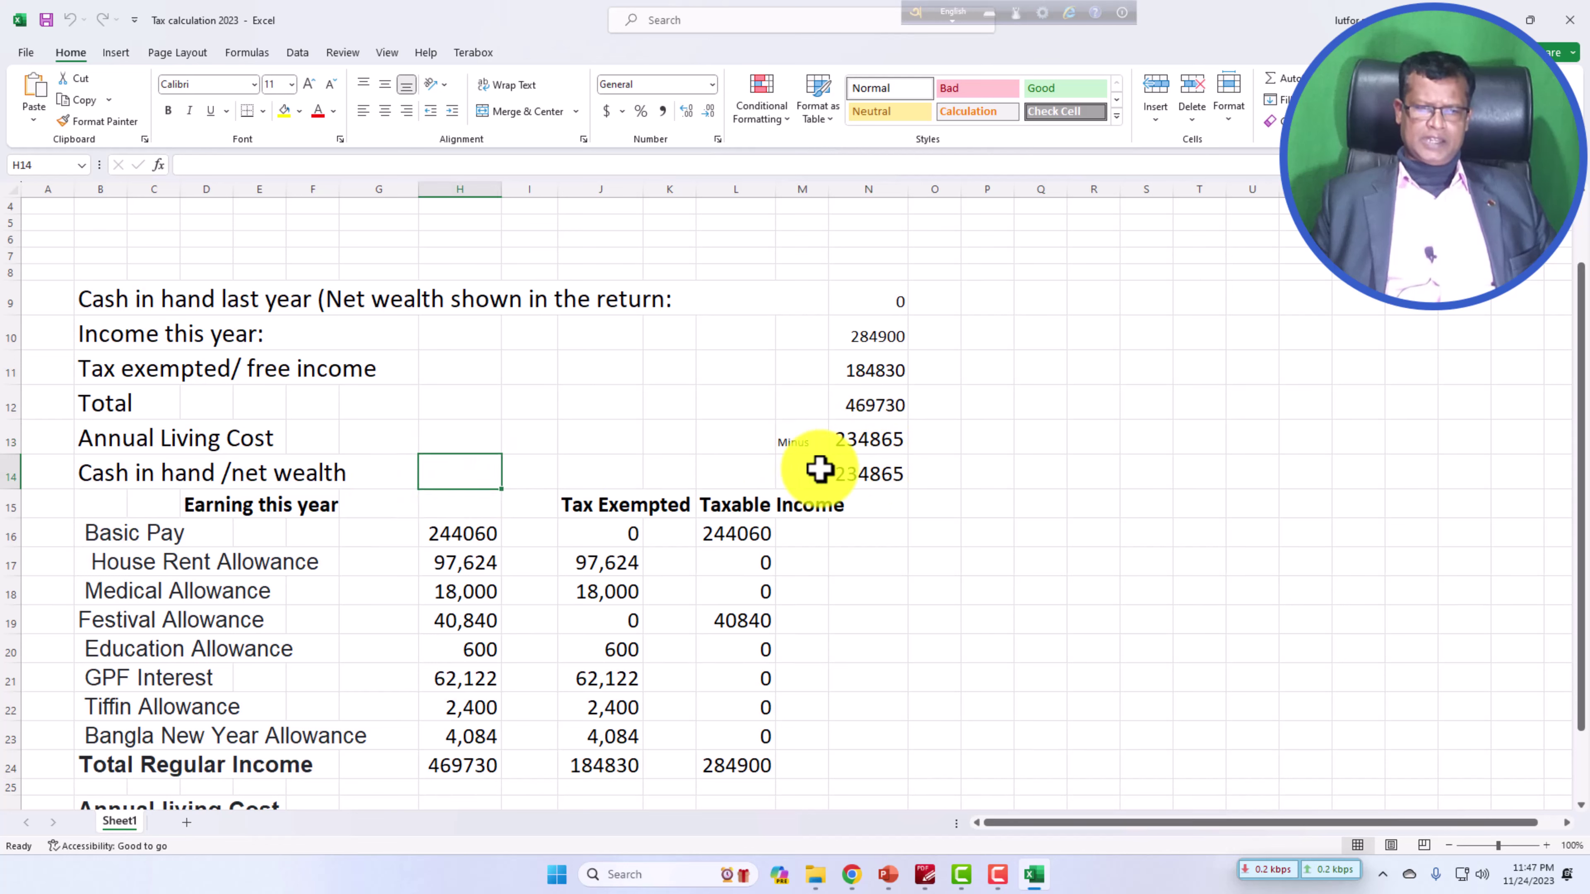
left_click(885, 478)
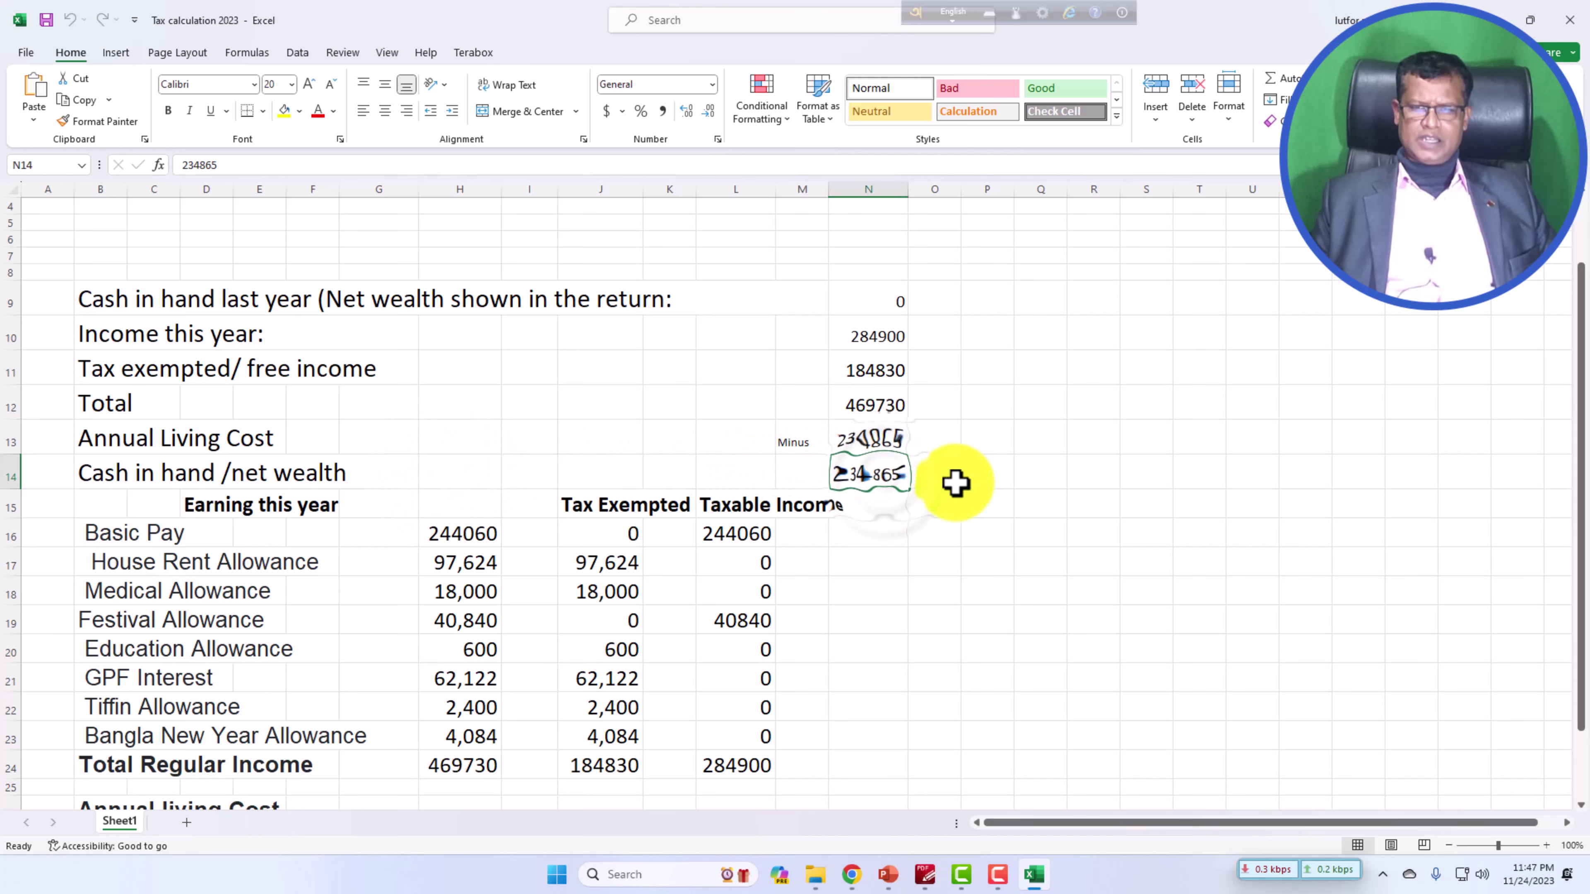
left_click_drag(94, 463, 898, 484)
left_click(974, 477)
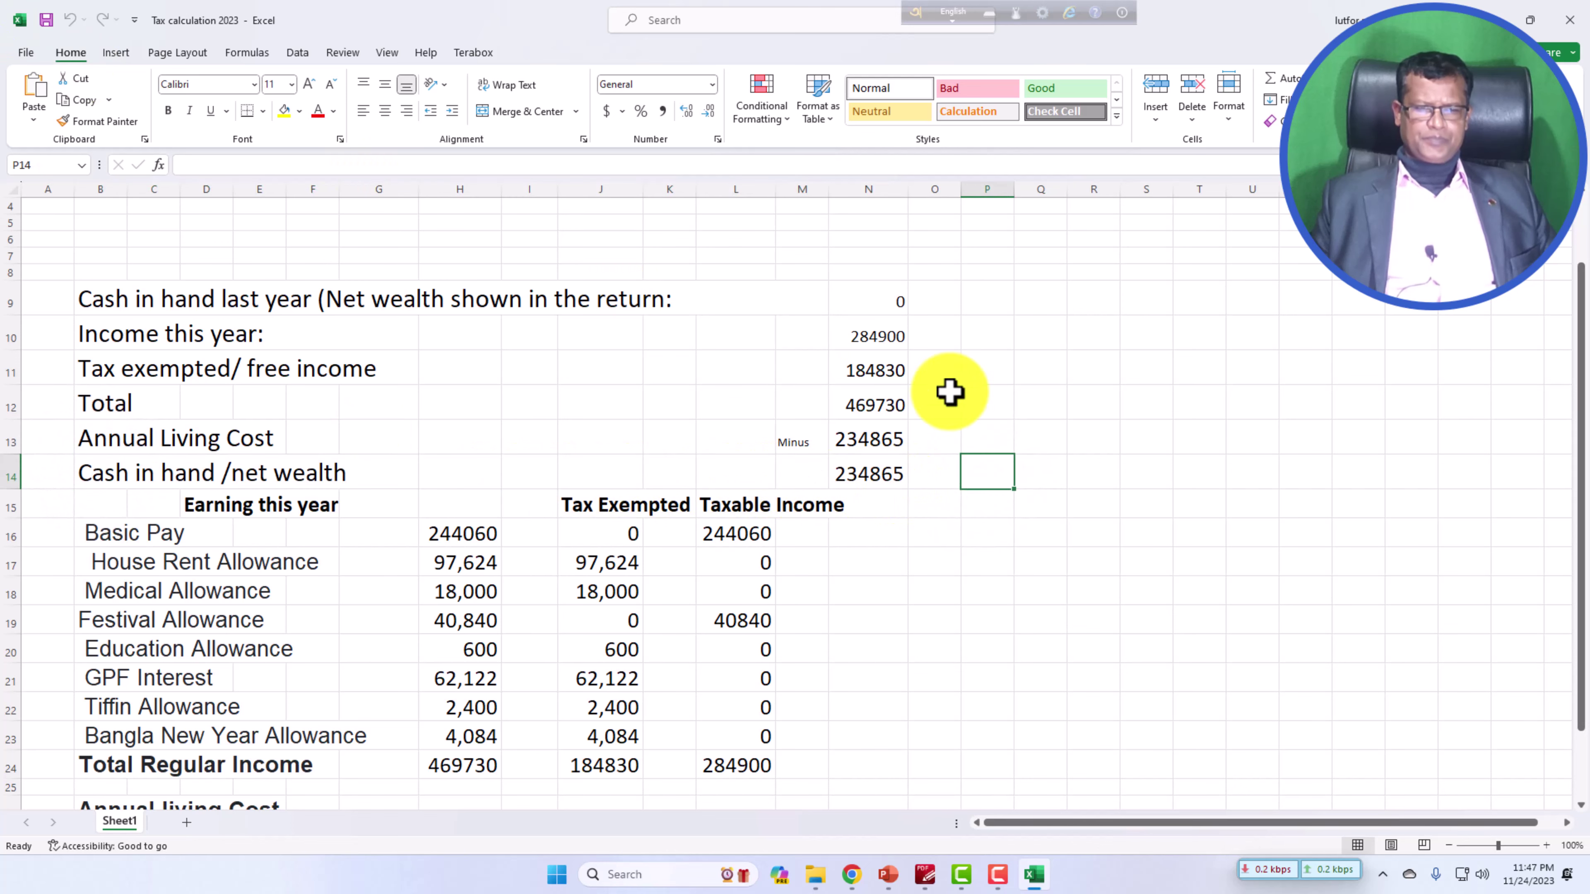
scroll(873, 489, "down", 1)
scroll(873, 490, "down", 1)
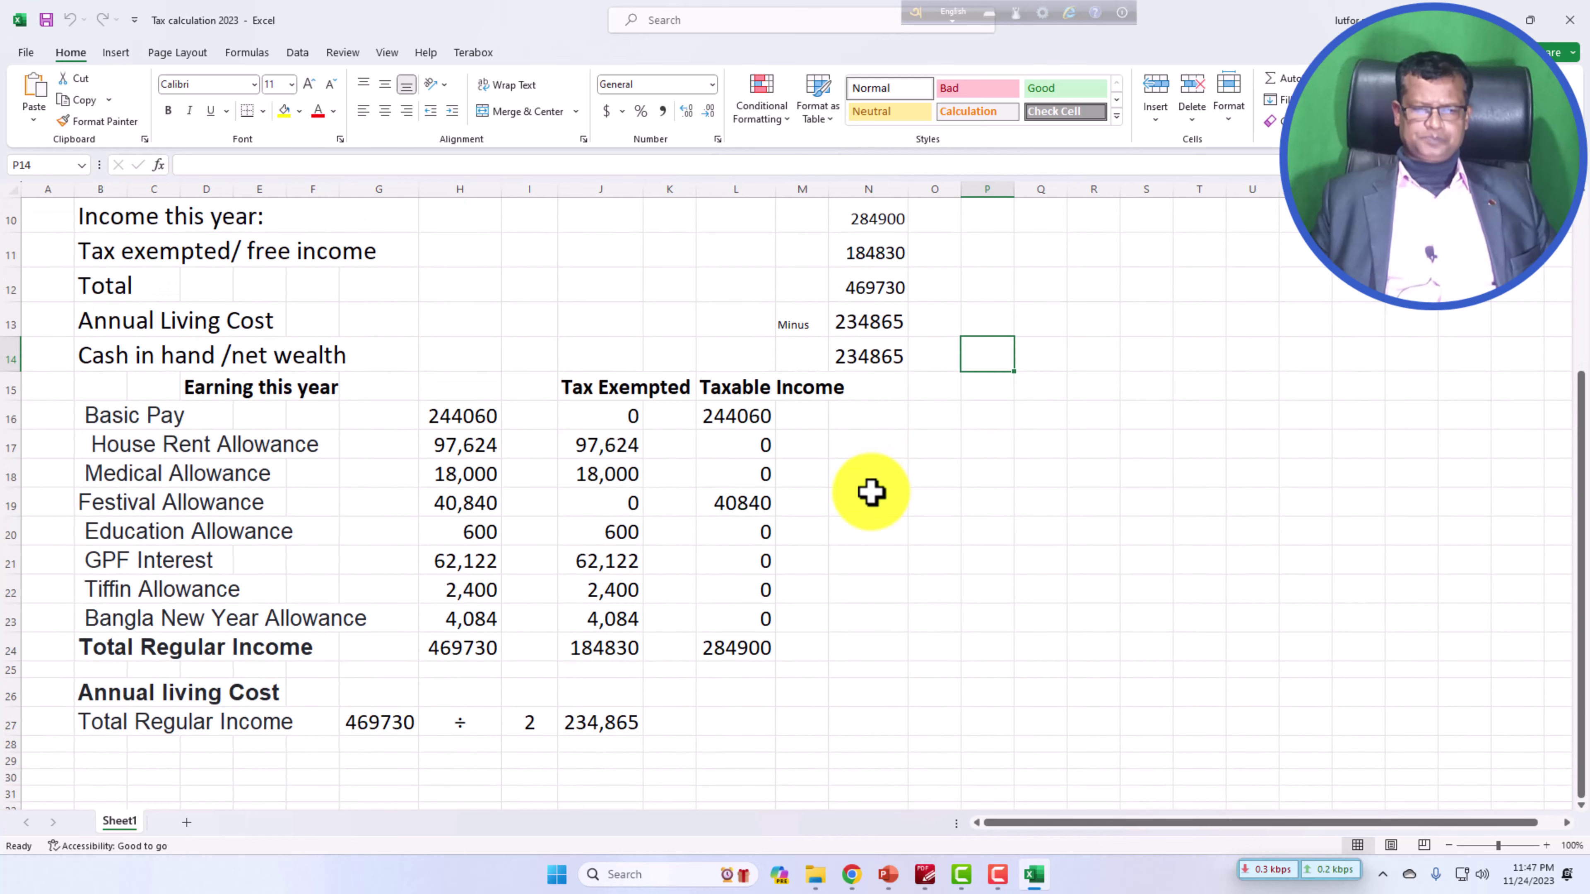
left_click(882, 354)
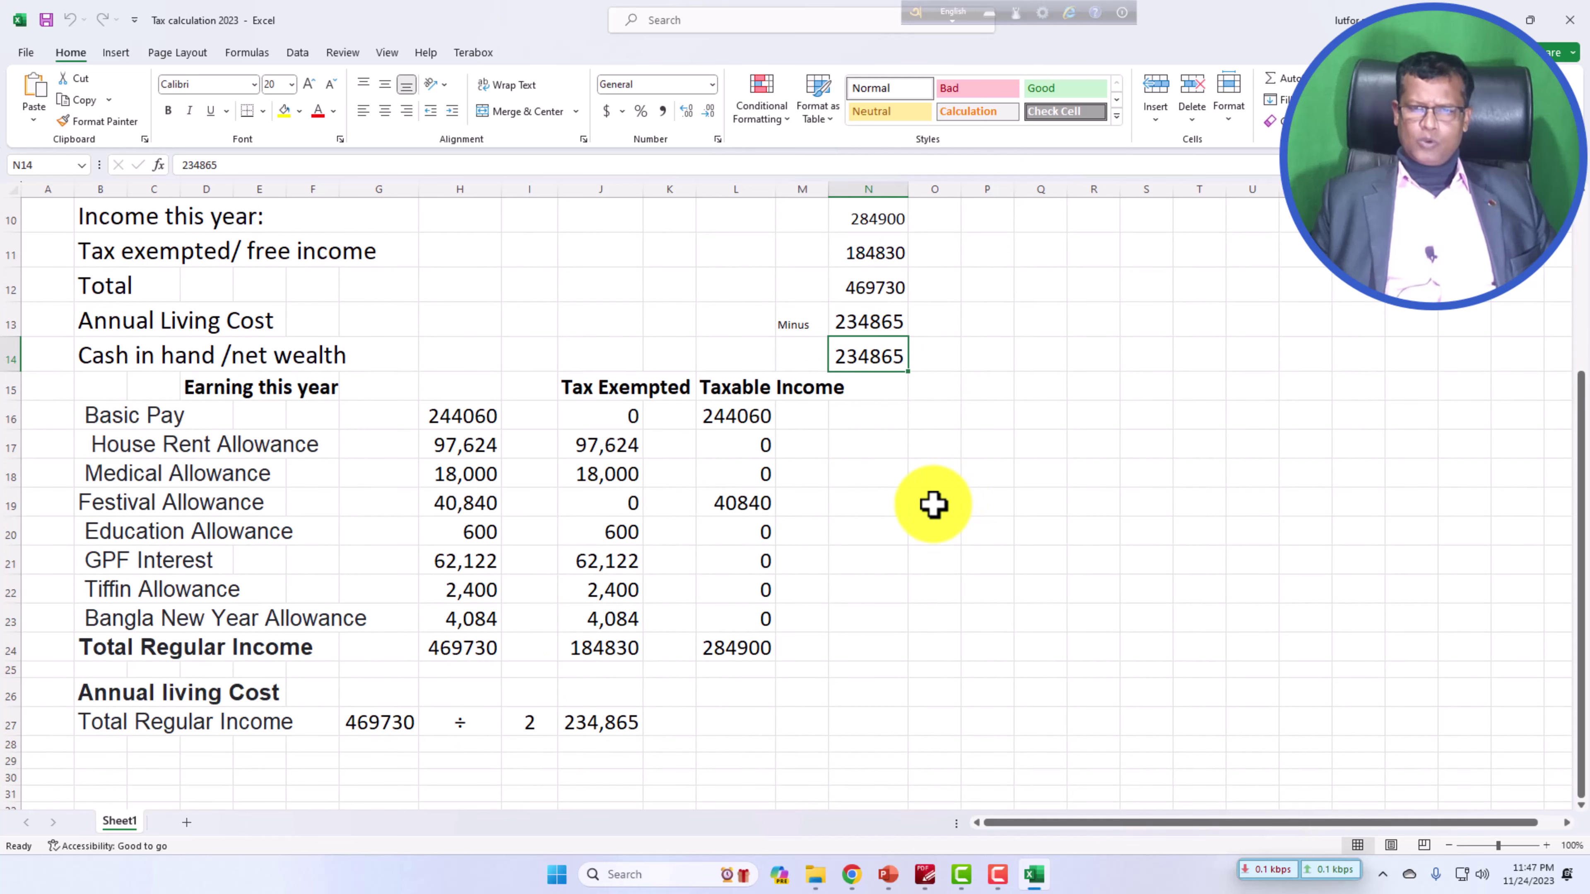
scroll(931, 505, "down", 1)
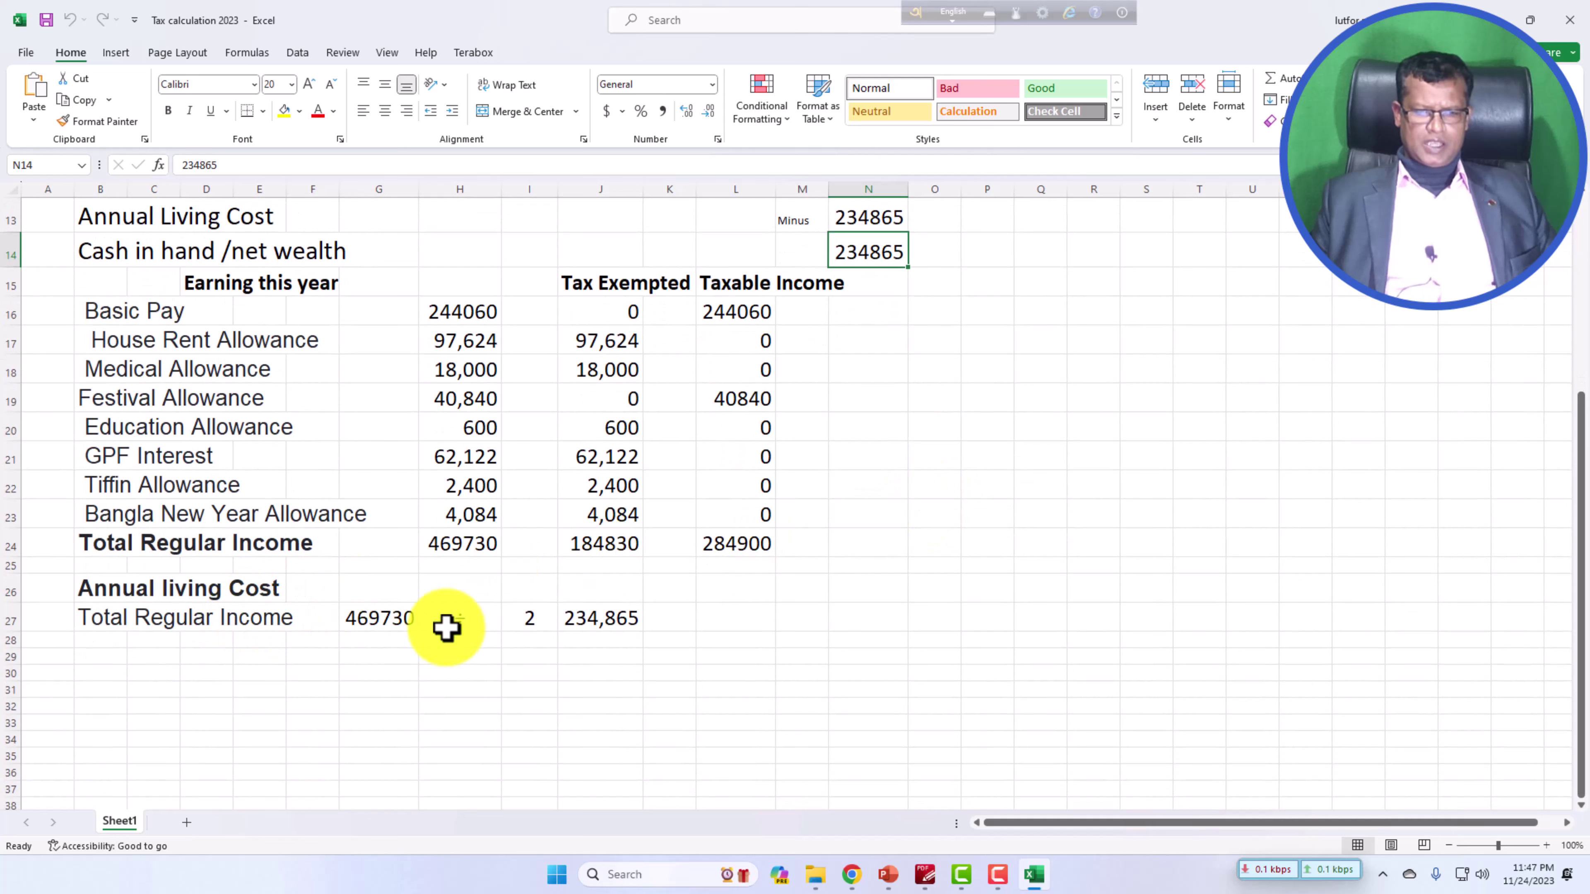
left_click(626, 617)
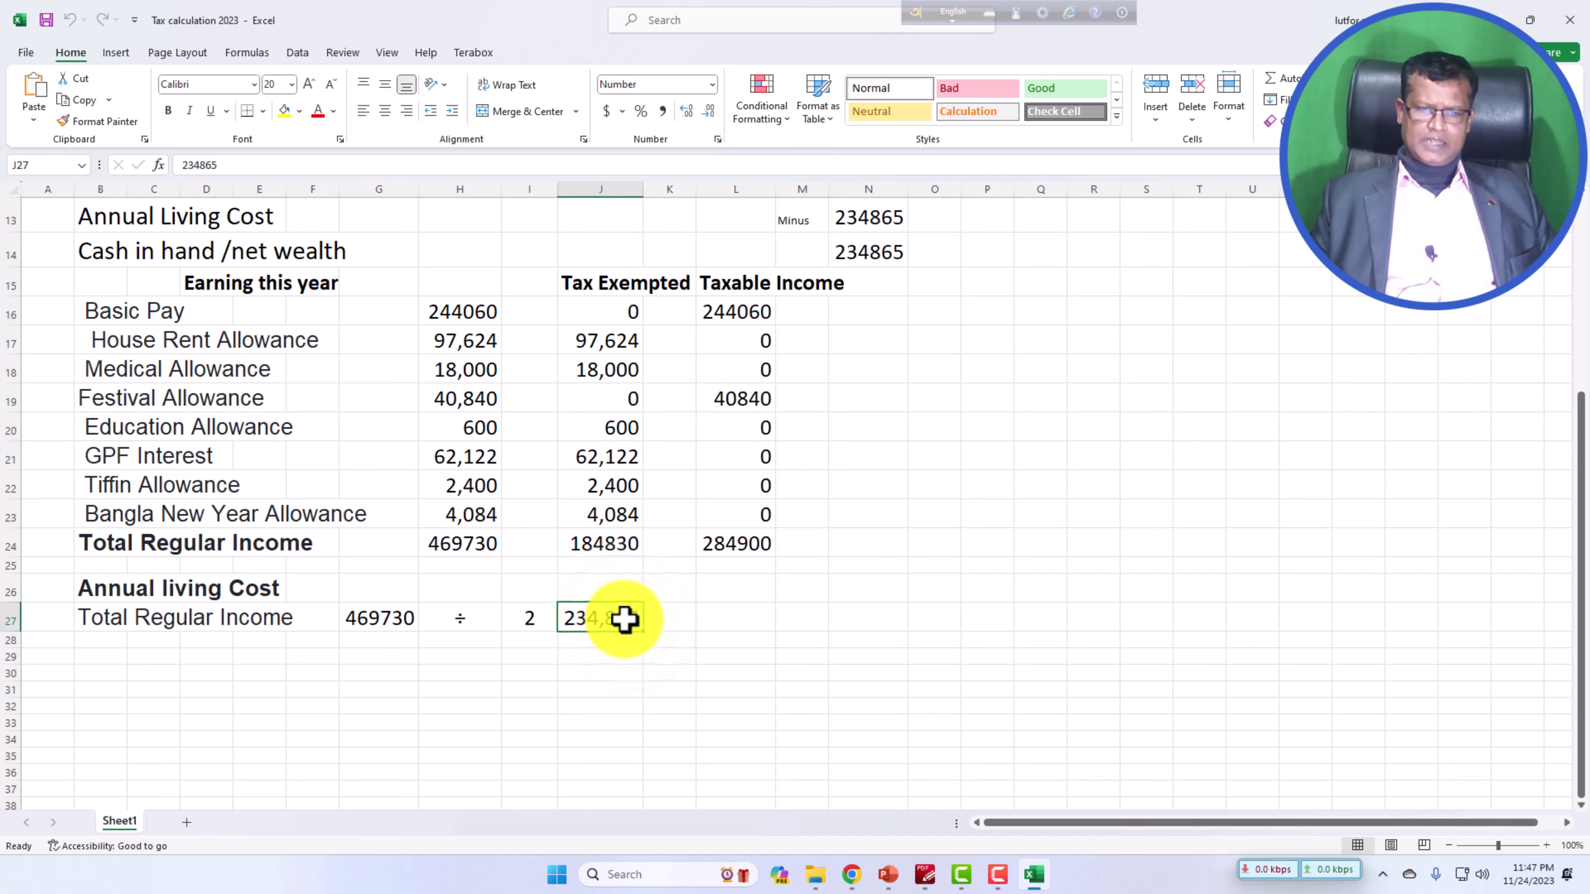
scroll(625, 618, "up", 2)
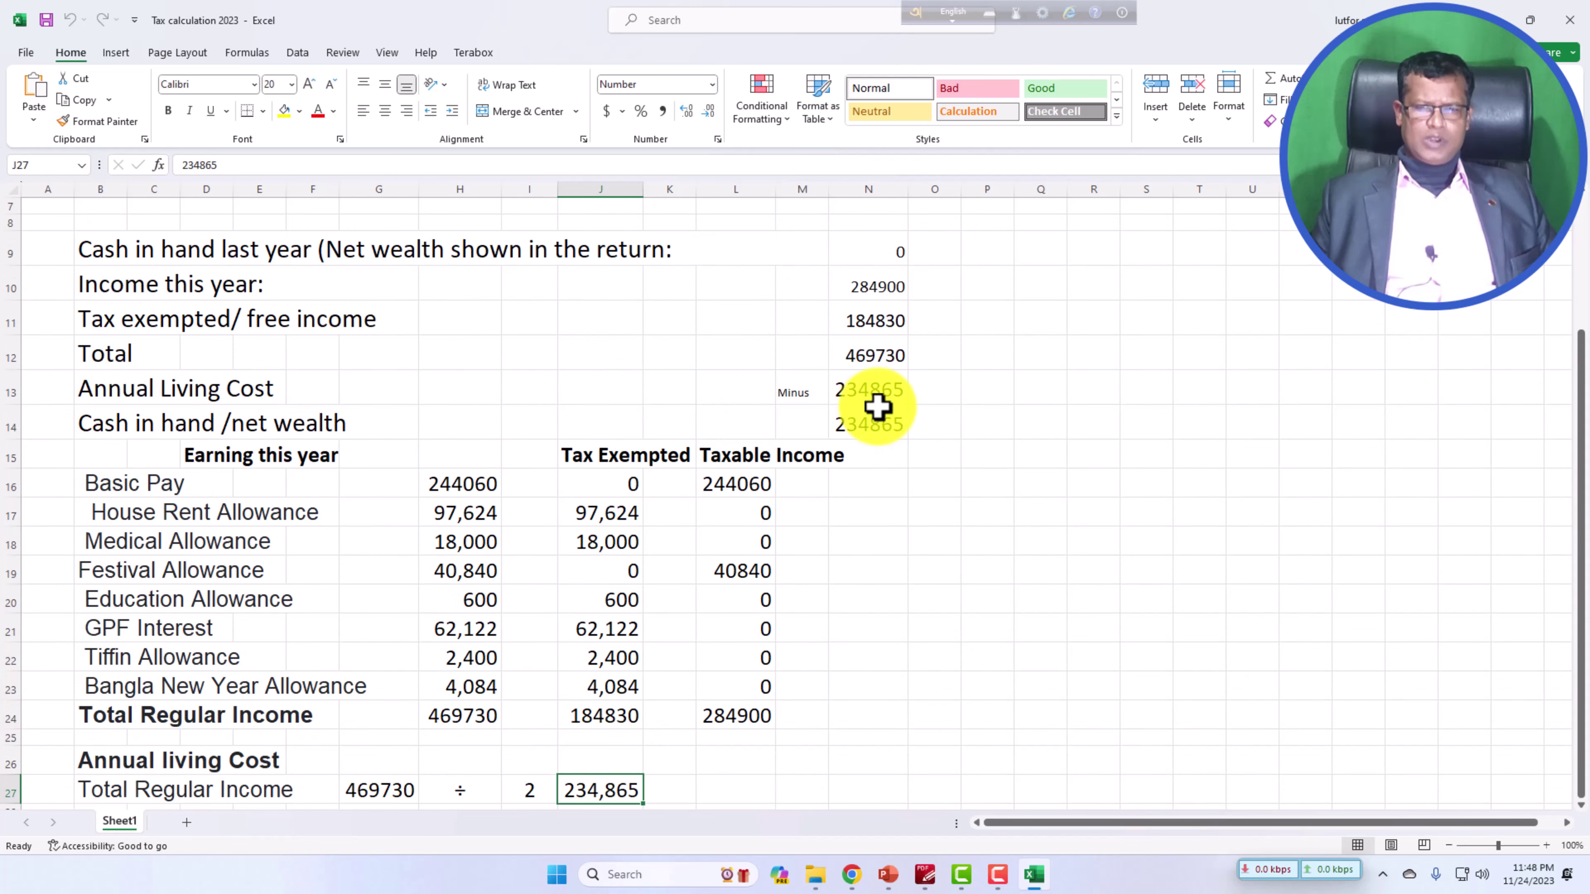
left_click(880, 389)
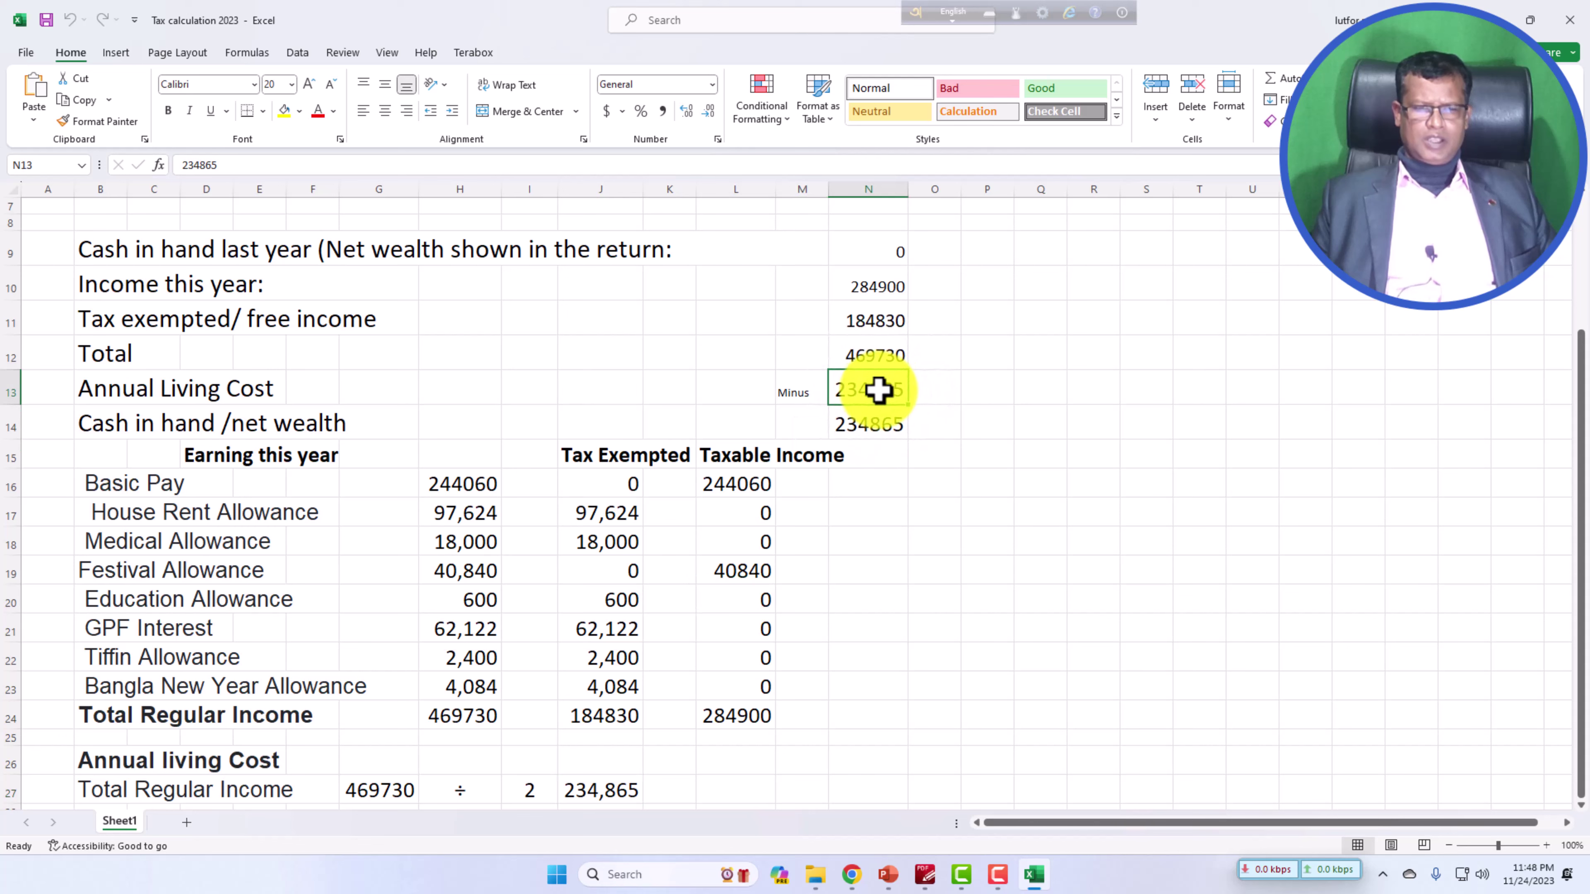
left_click_drag(132, 426, 388, 426)
left_click(92, 422)
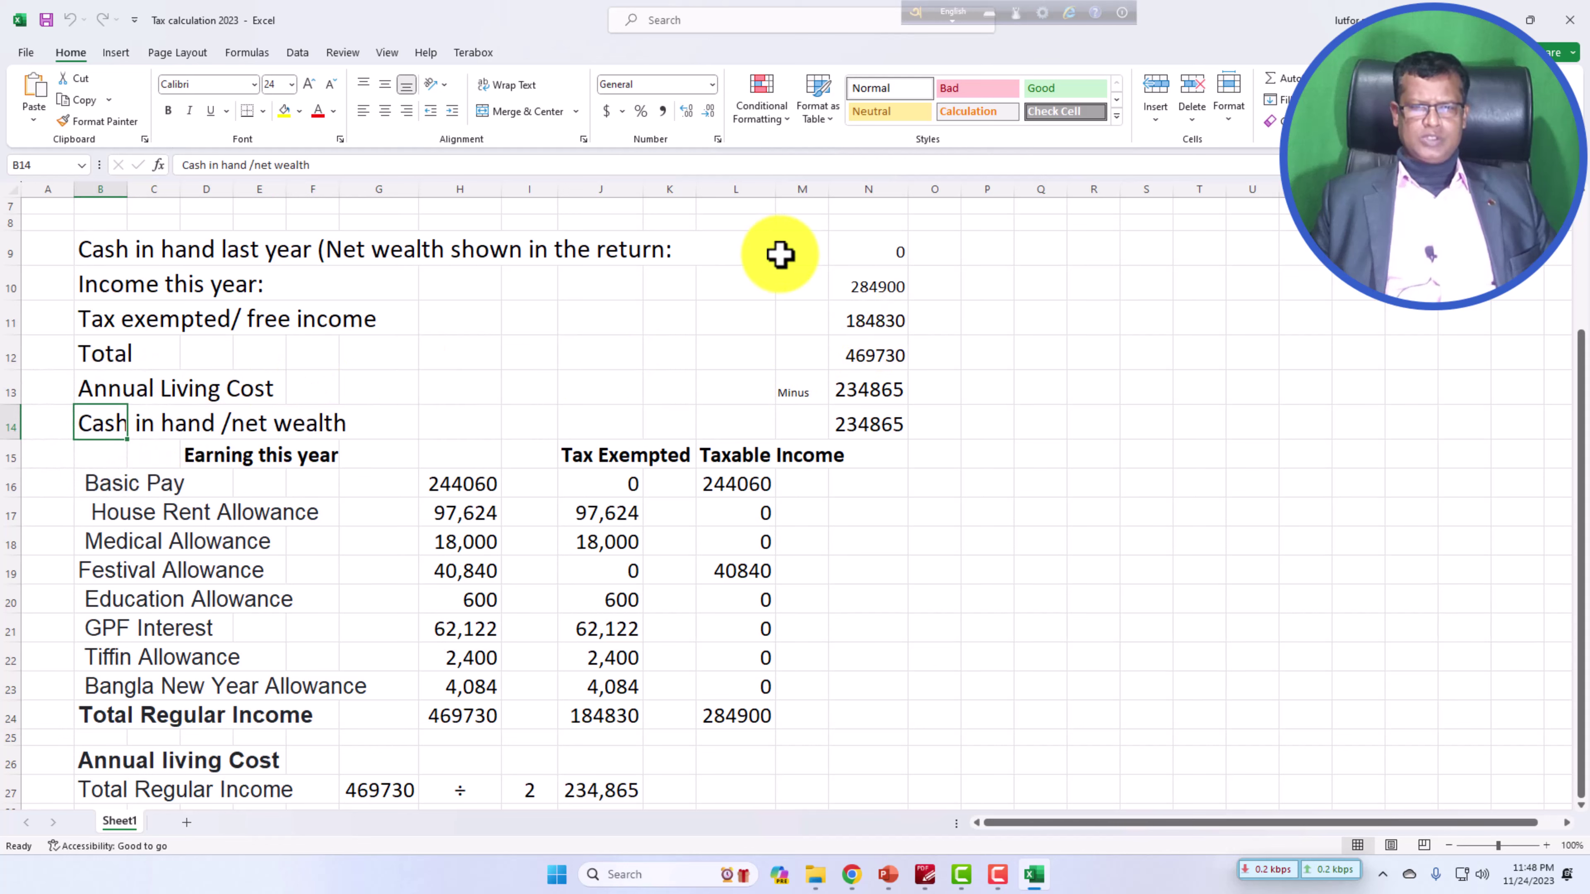
left_click(880, 250)
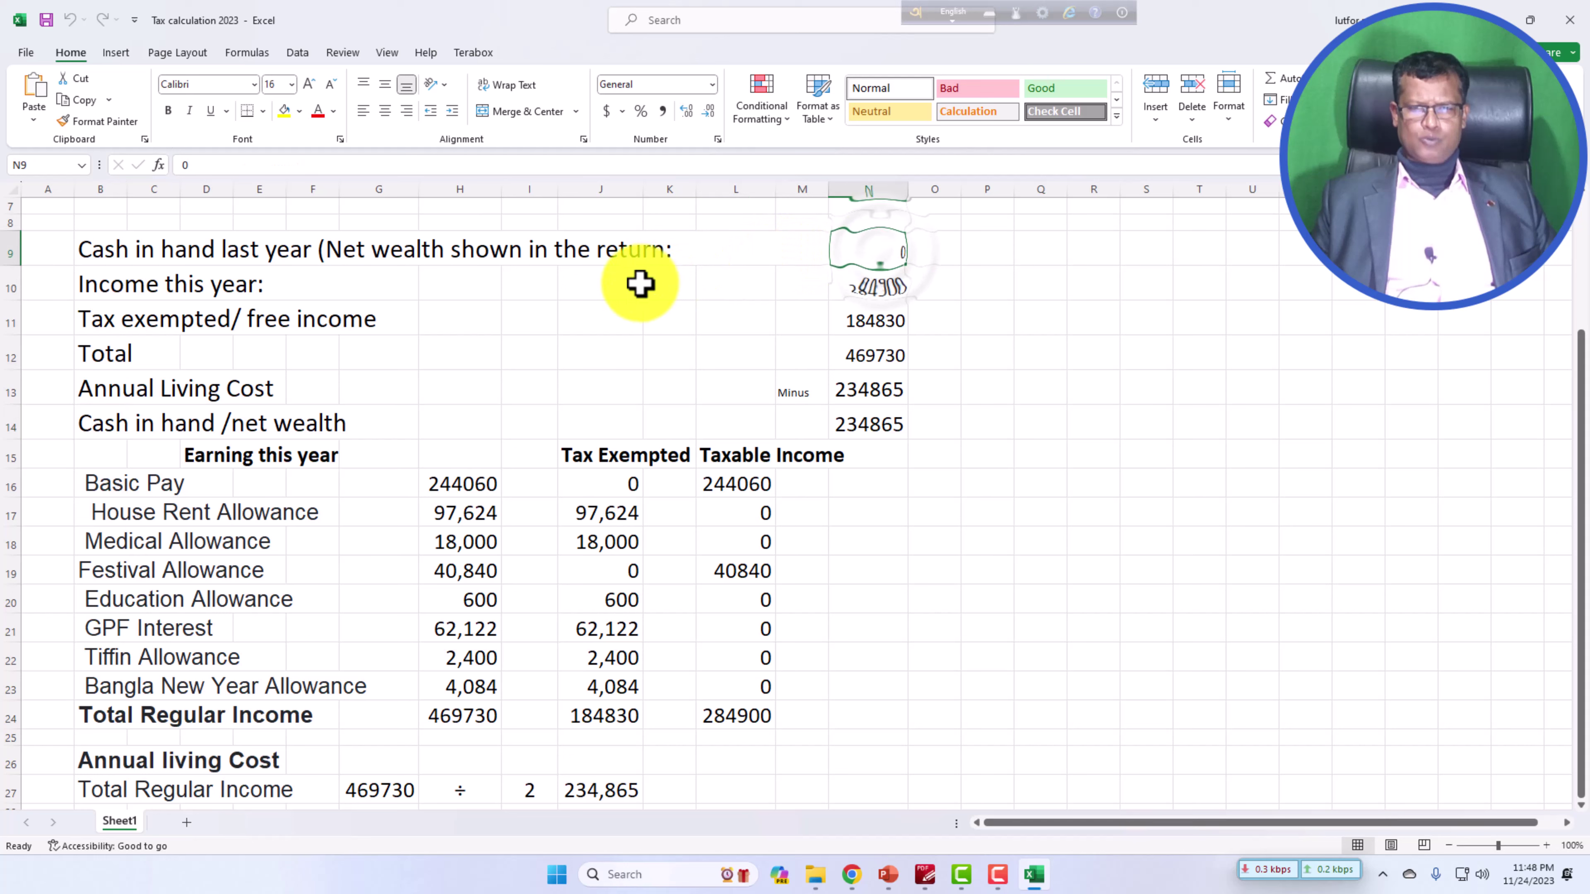
left_click(863, 288)
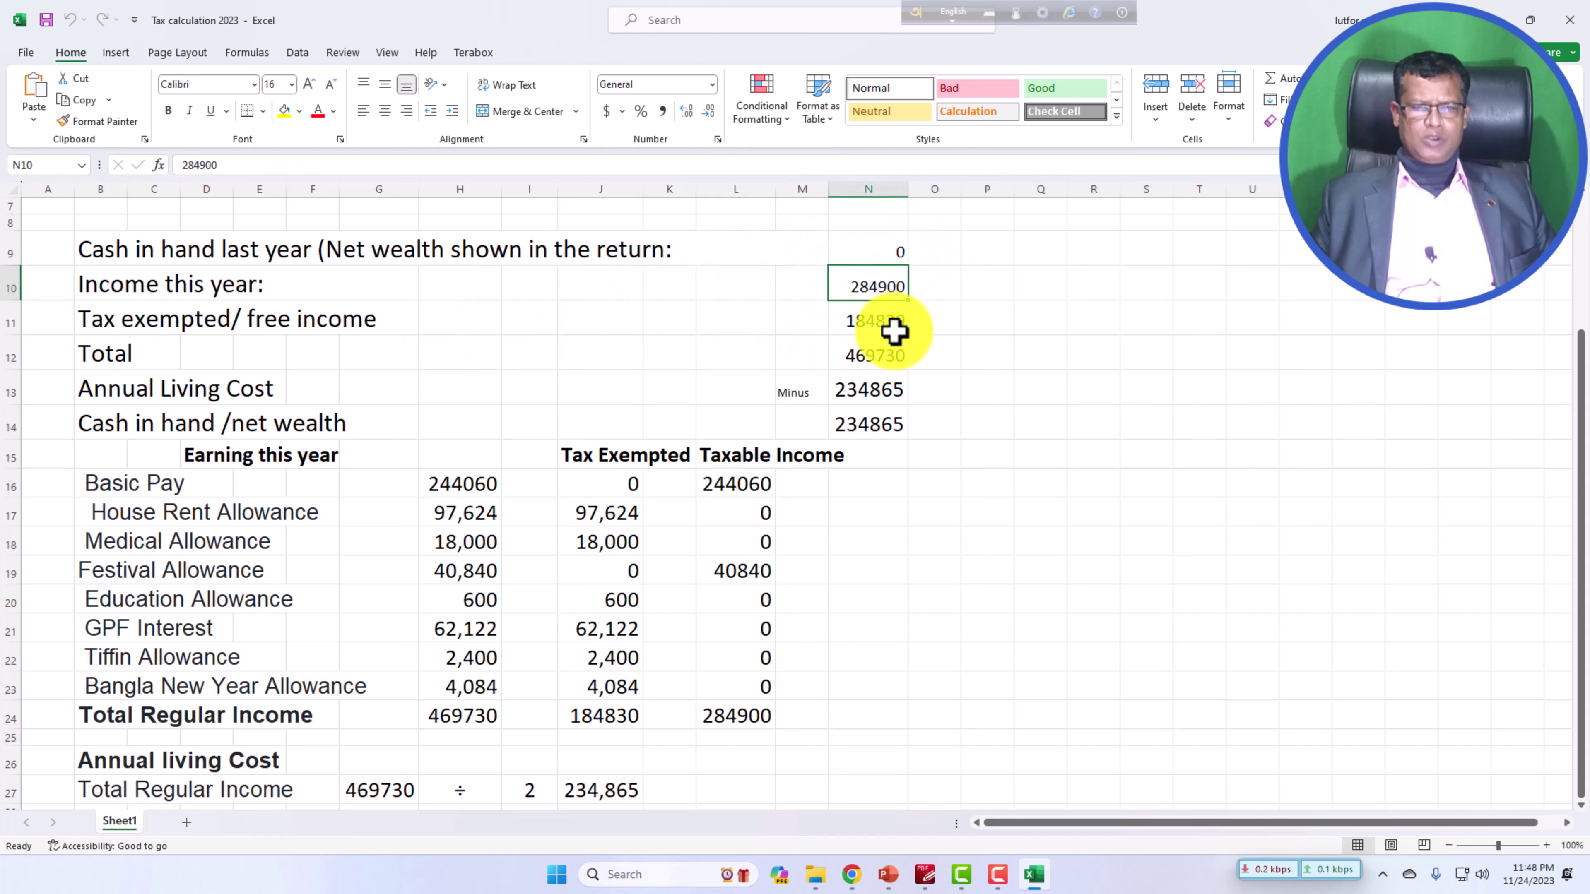
left_click(885, 321)
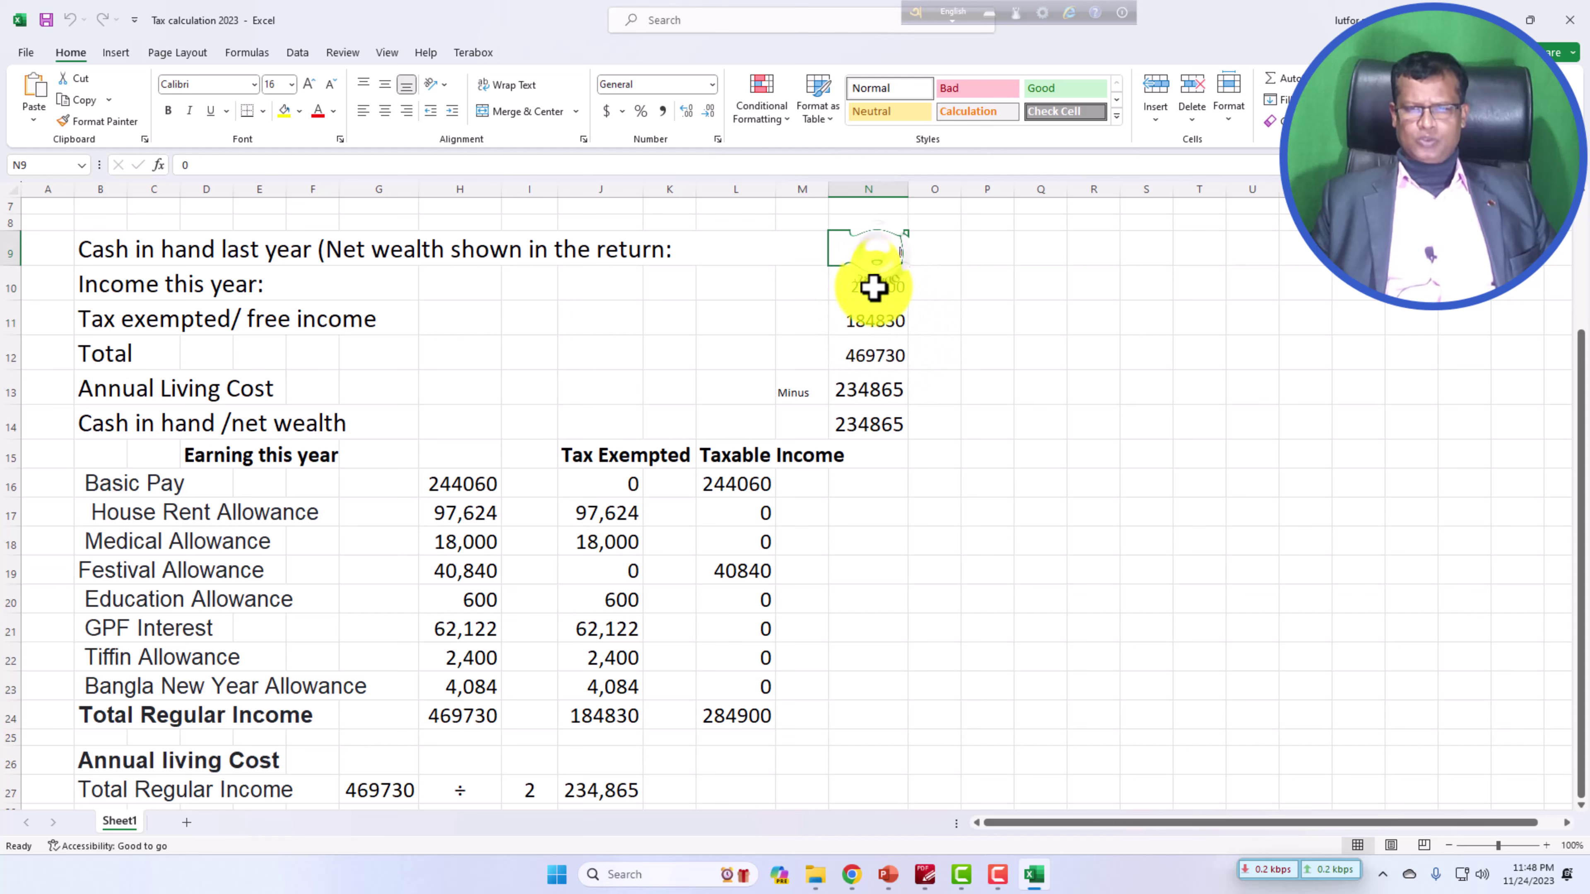
left_click(870, 355)
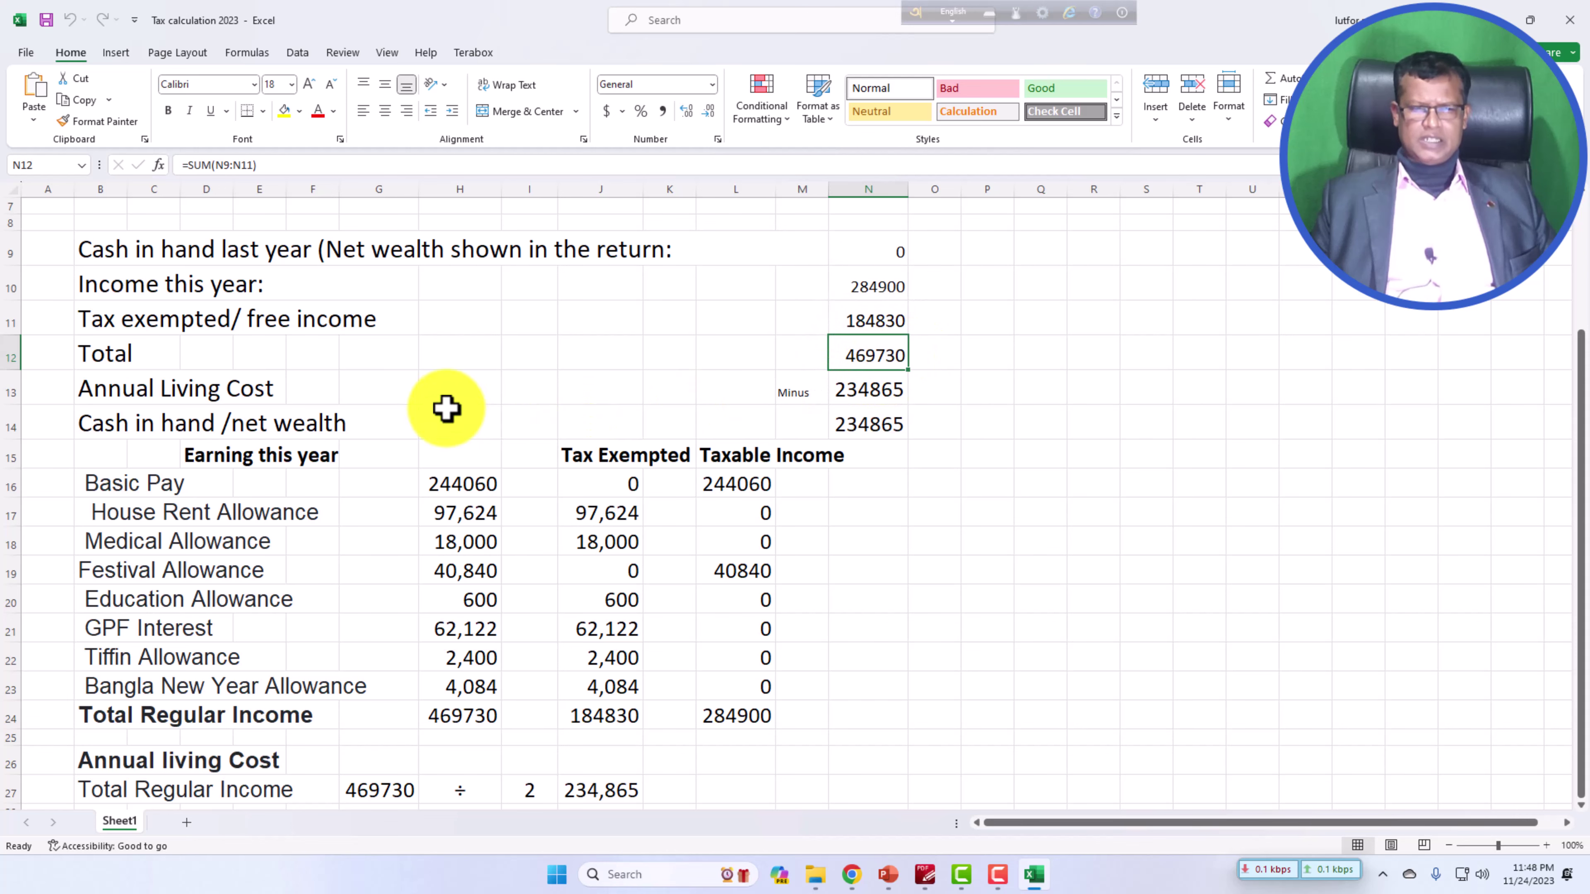
scroll(631, 561, "down", 2)
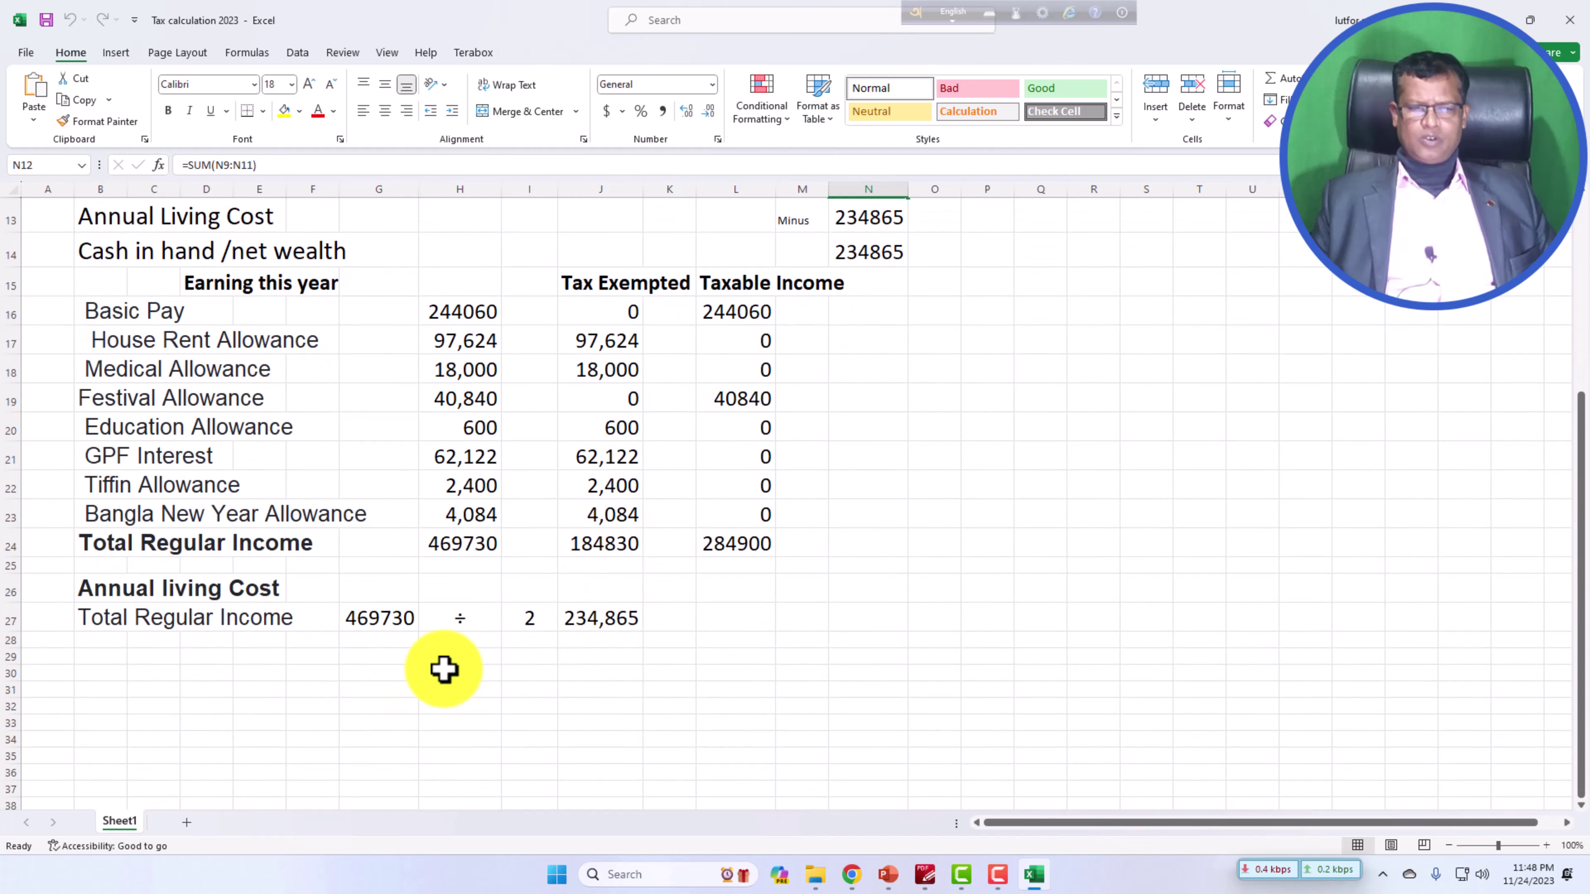
left_click(601, 618)
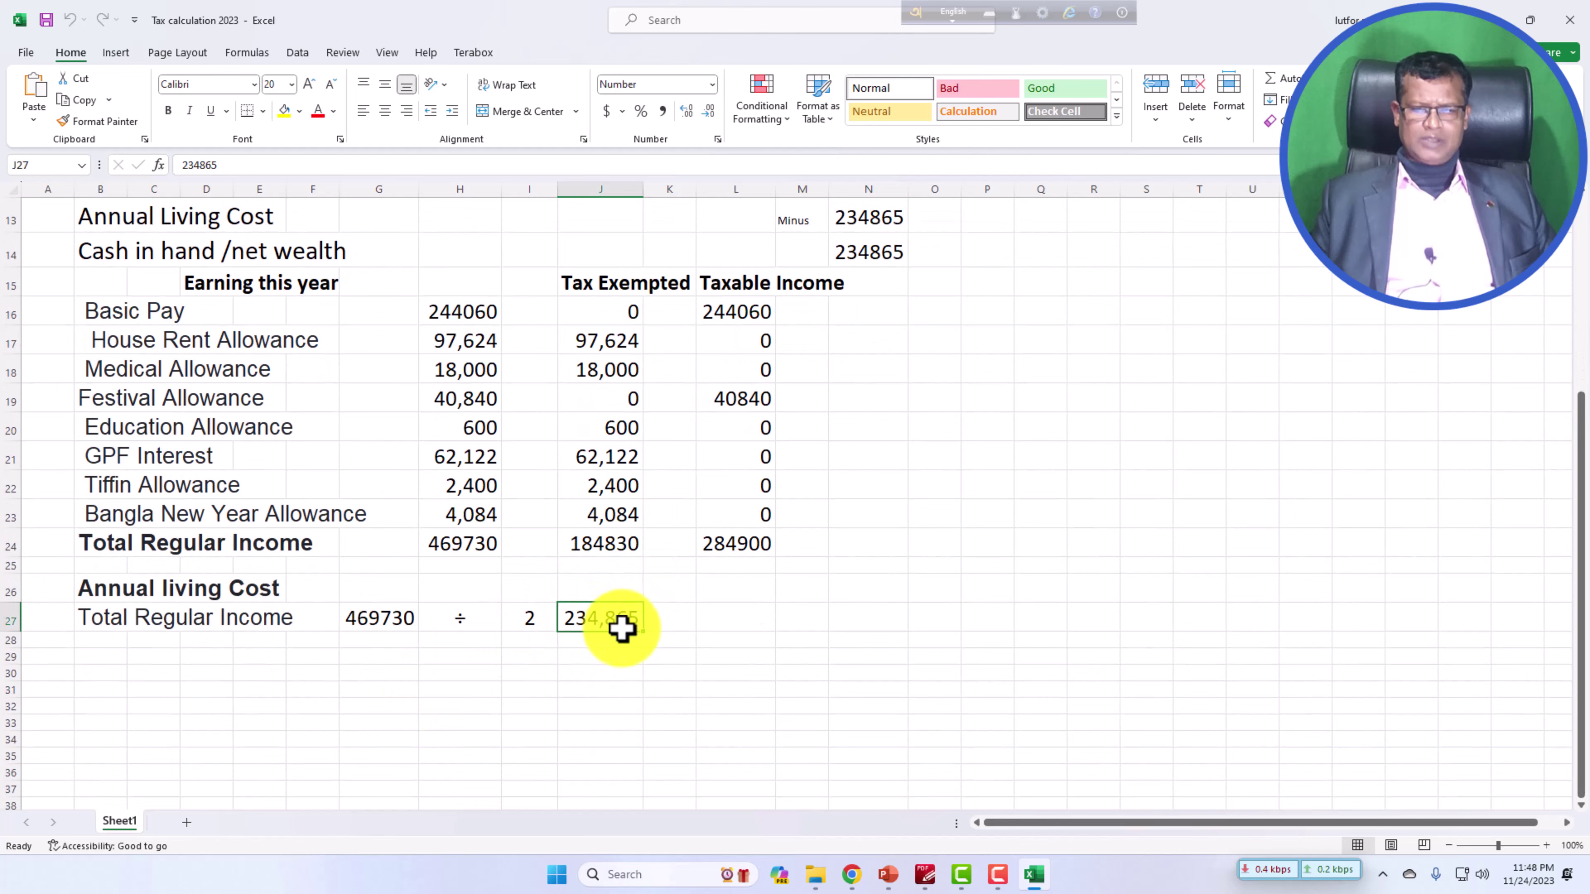
scroll(621, 628, "up", 1)
scroll(814, 525, "up", 1)
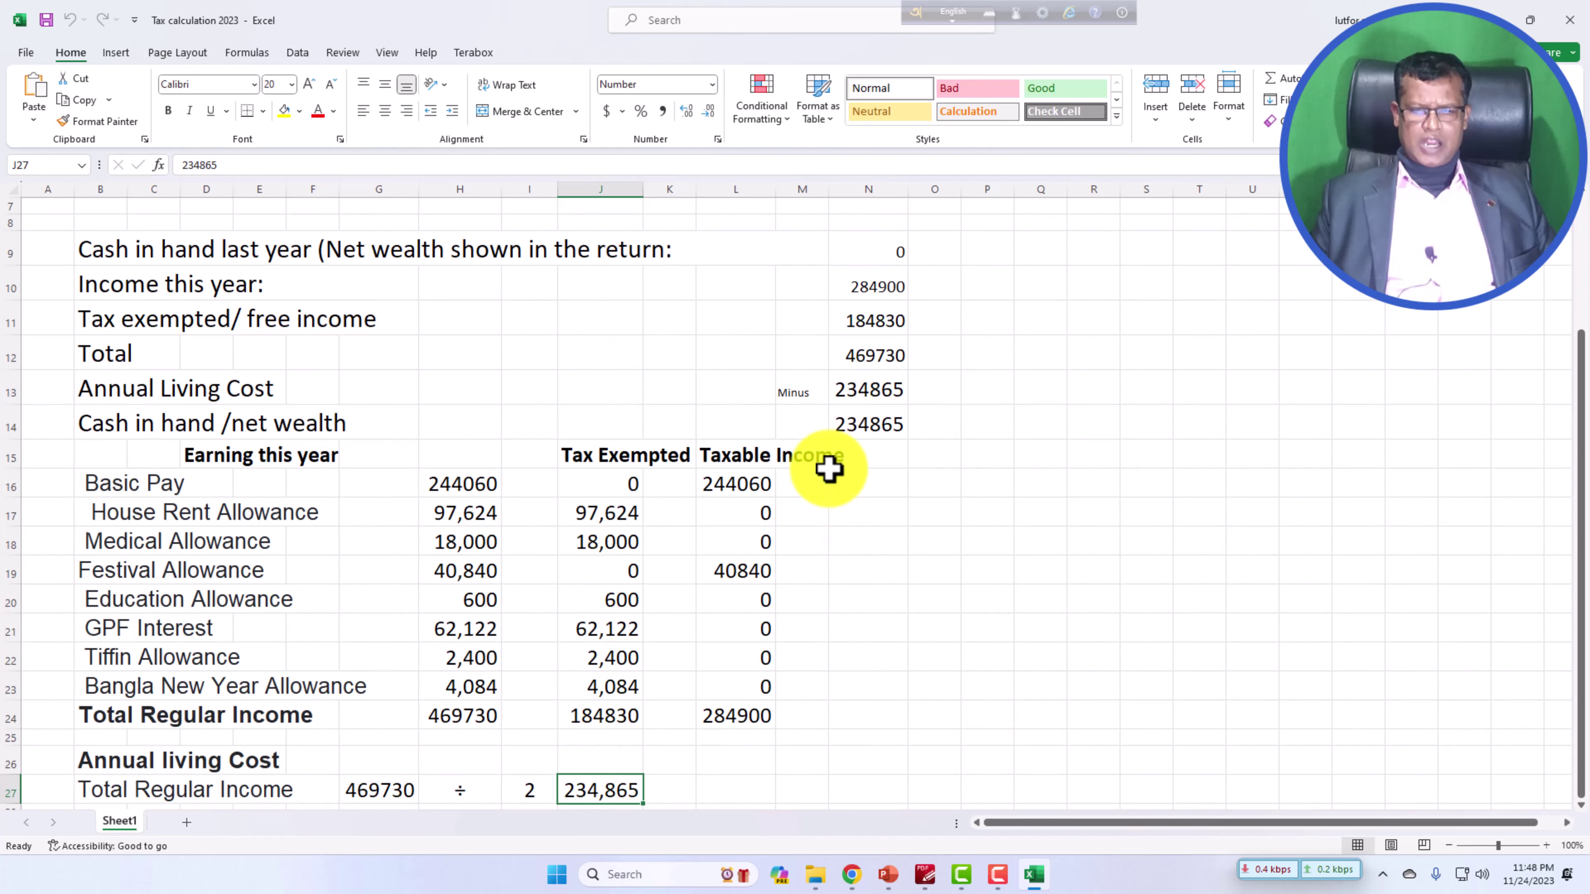
left_click(883, 390)
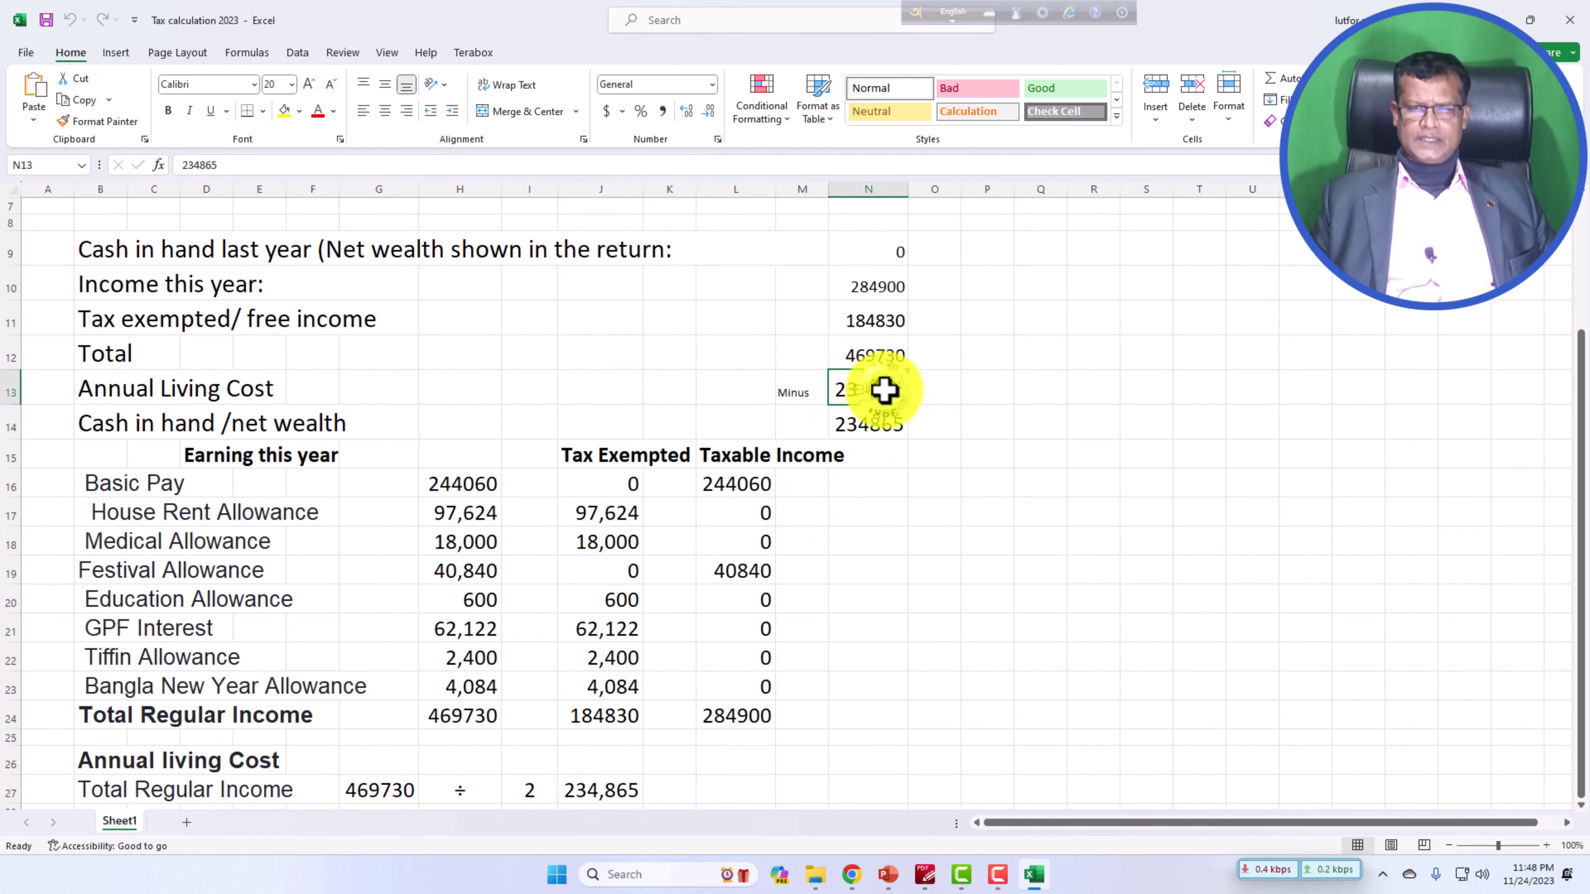
left_click(807, 396)
left_click(848, 356)
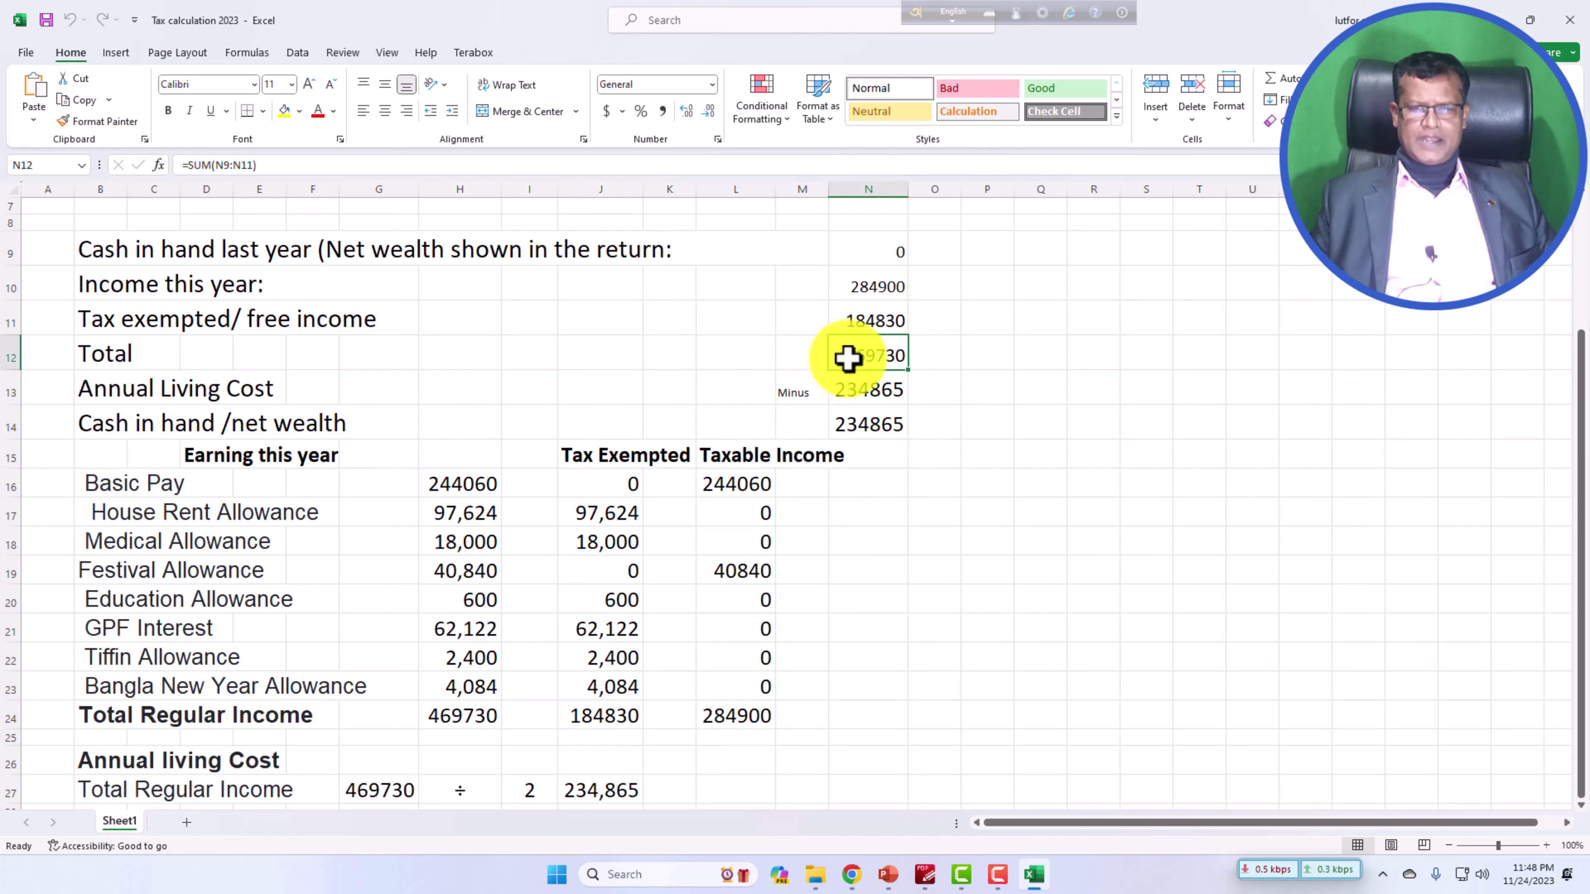
left_click(852, 389)
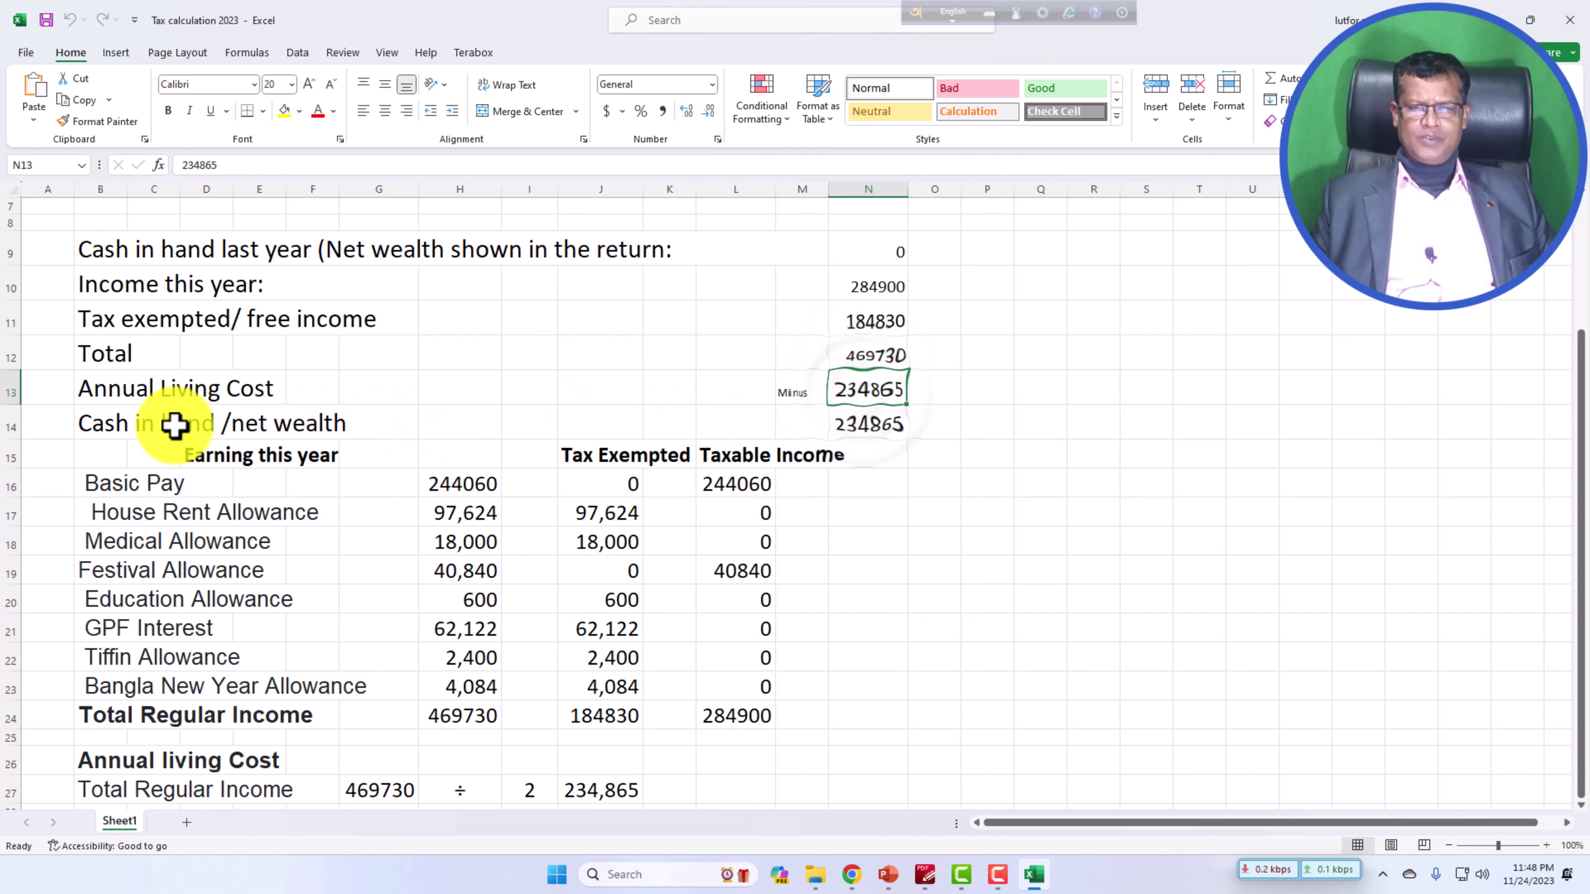
left_click_drag(92, 422, 873, 434)
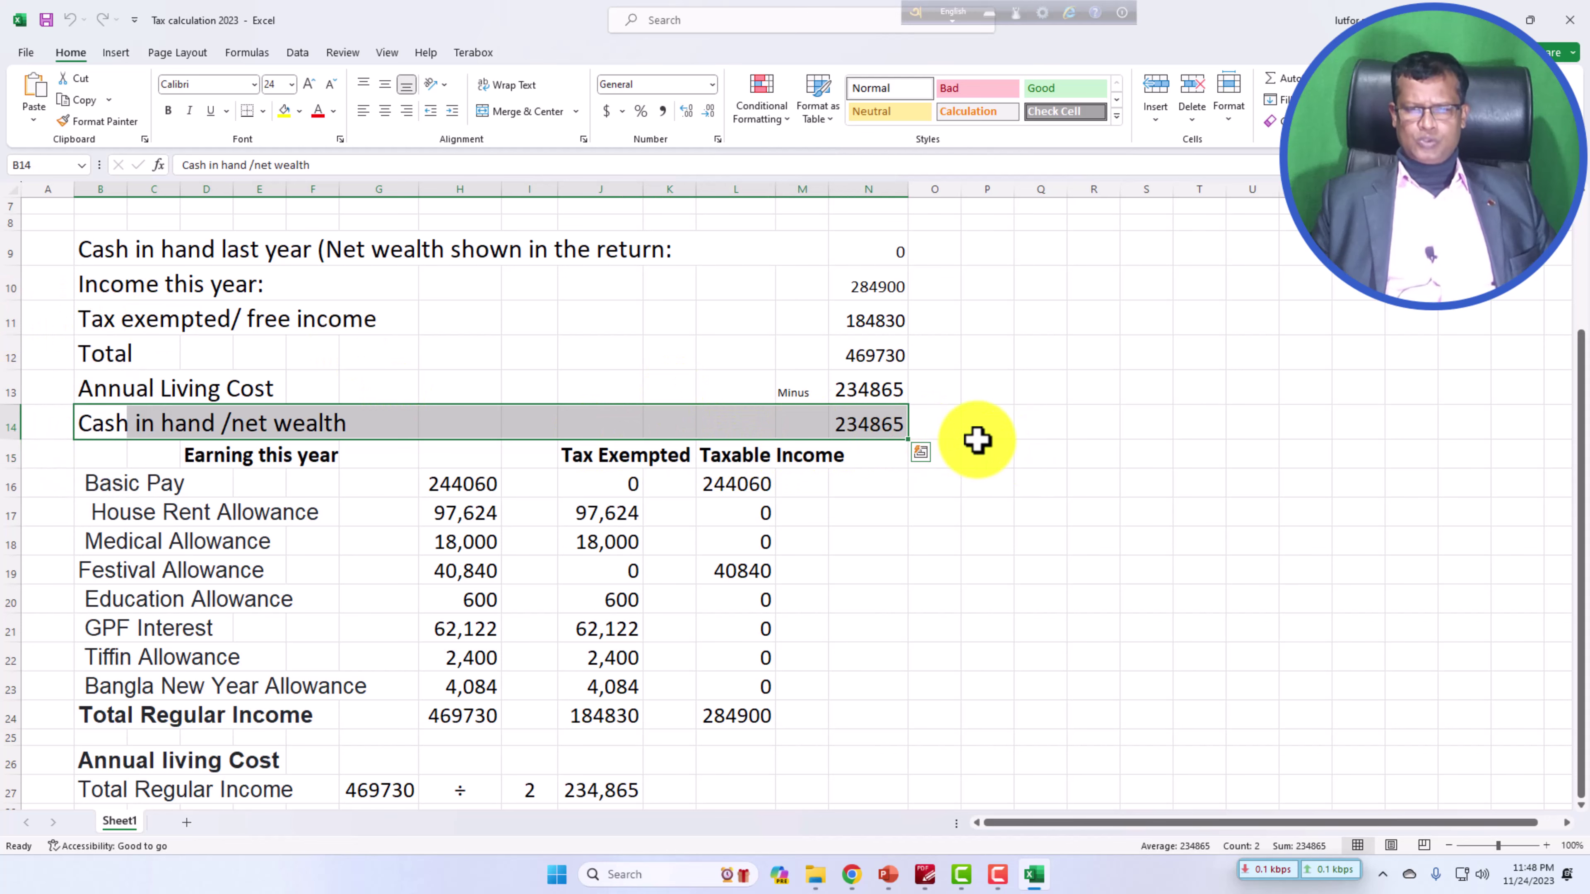
left_click(983, 494)
scroll(982, 498, "down", 2)
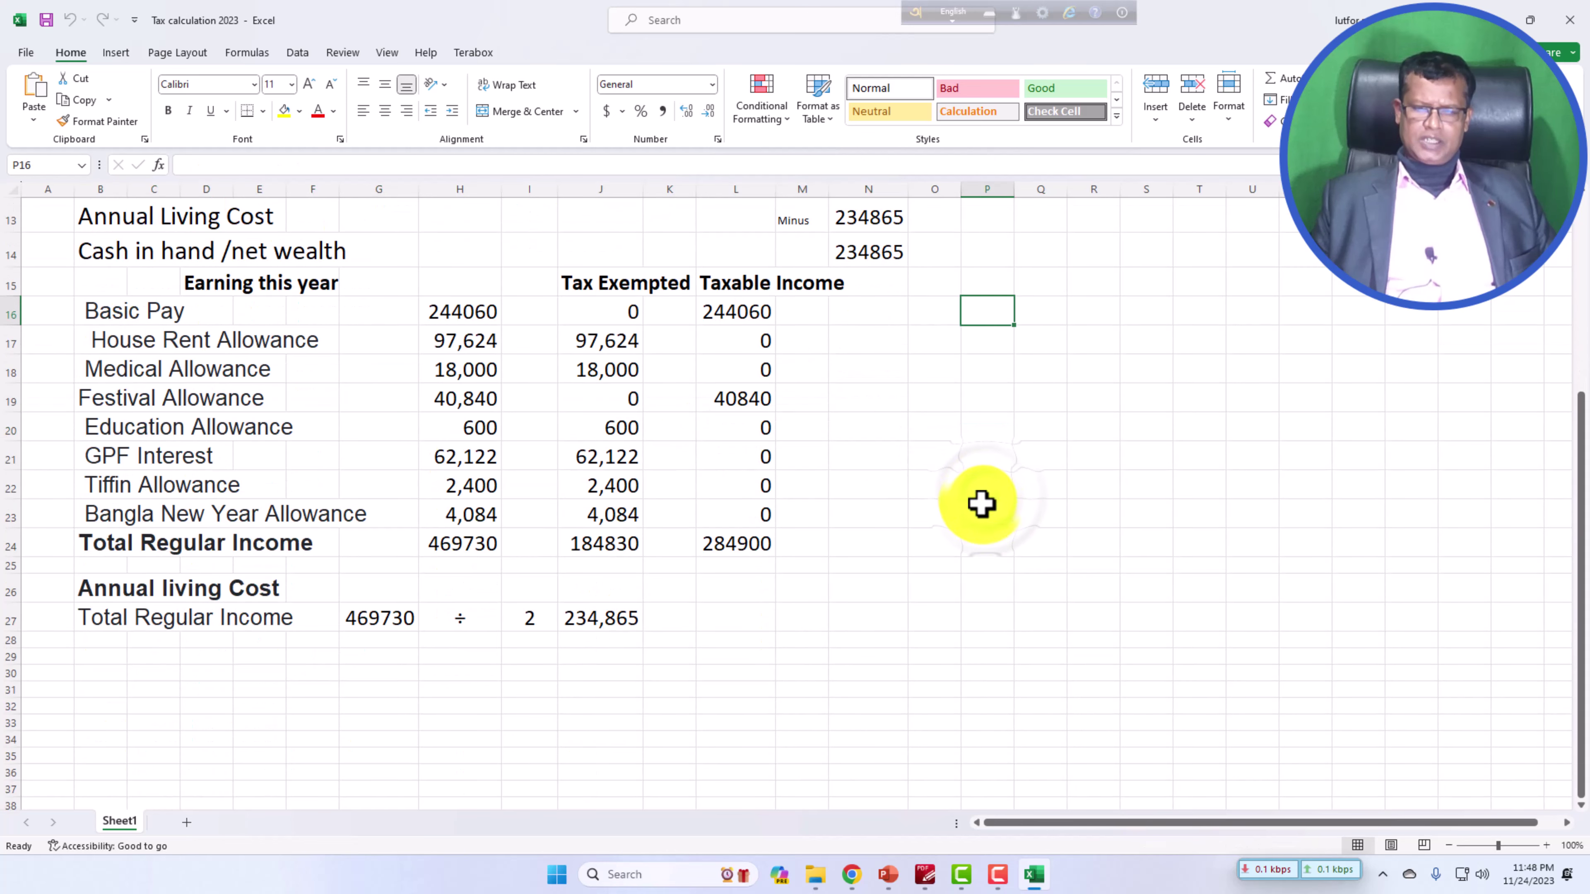
- Trace J27's 234,865 living cost to H24's SUM including Basic Pay and Medical Allowance
left_click(611, 622)
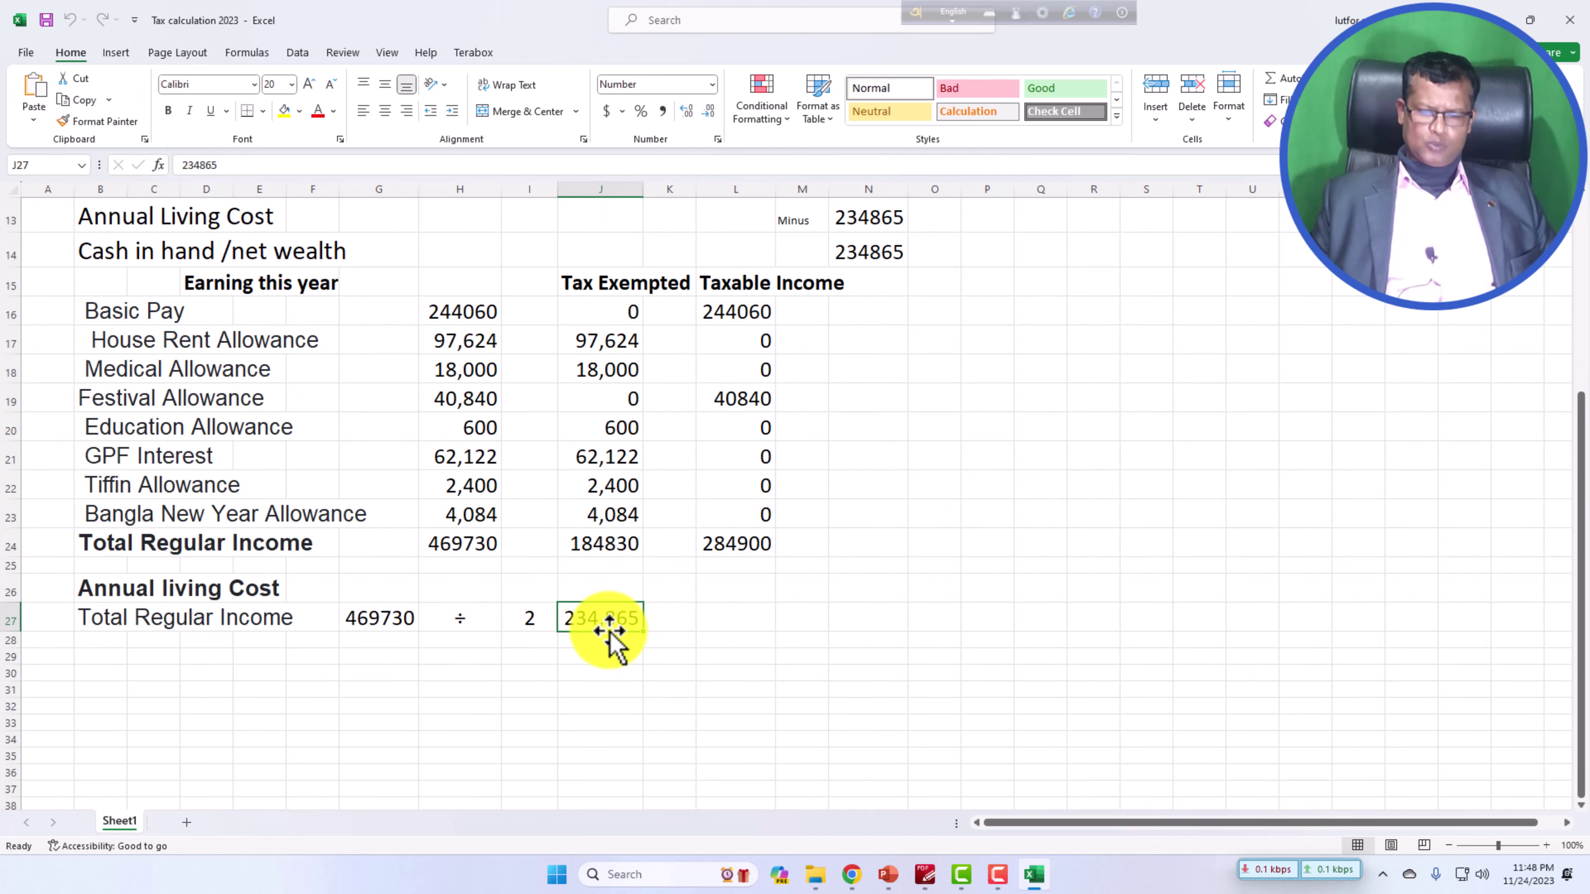
scroll(611, 632, "up", 1)
scroll(610, 632, "down", 2)
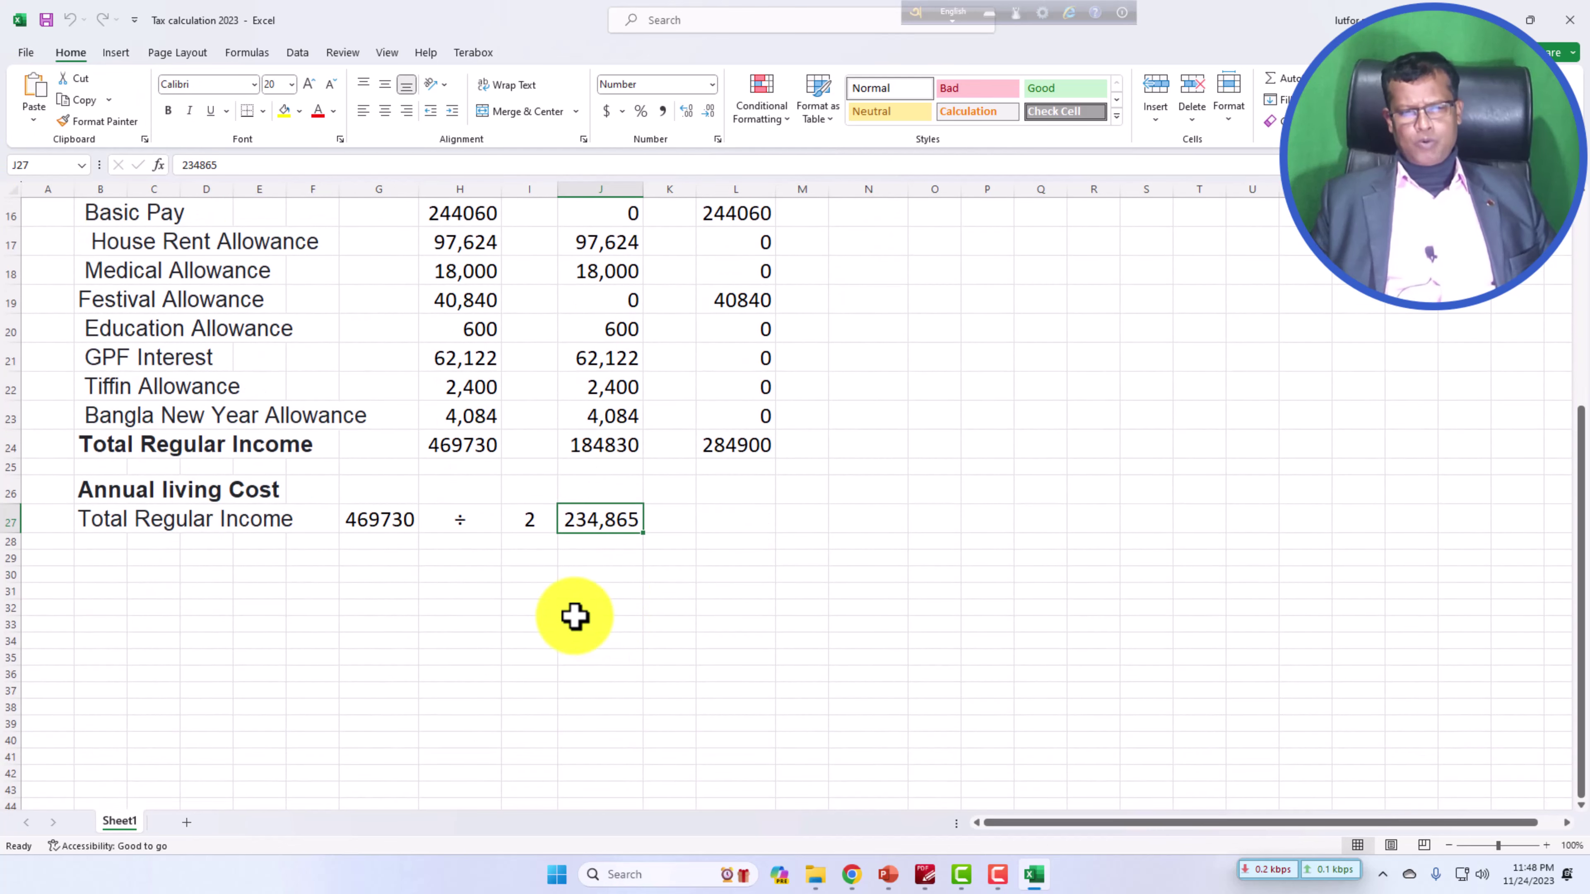
scroll(463, 573, "up", 1)
left_click(456, 540)
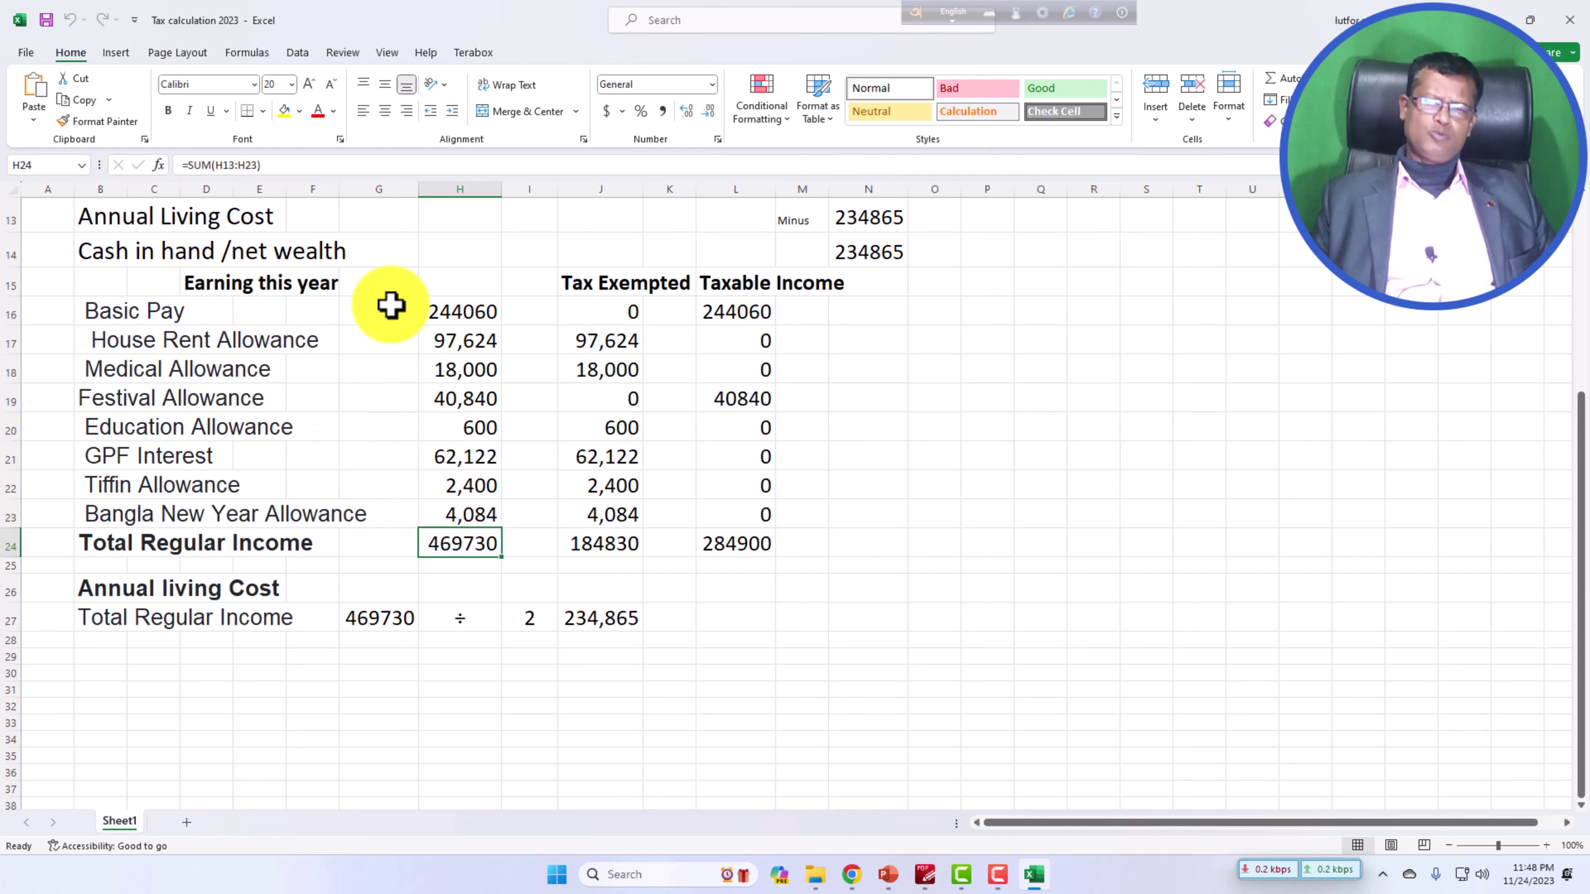
left_click(167, 313)
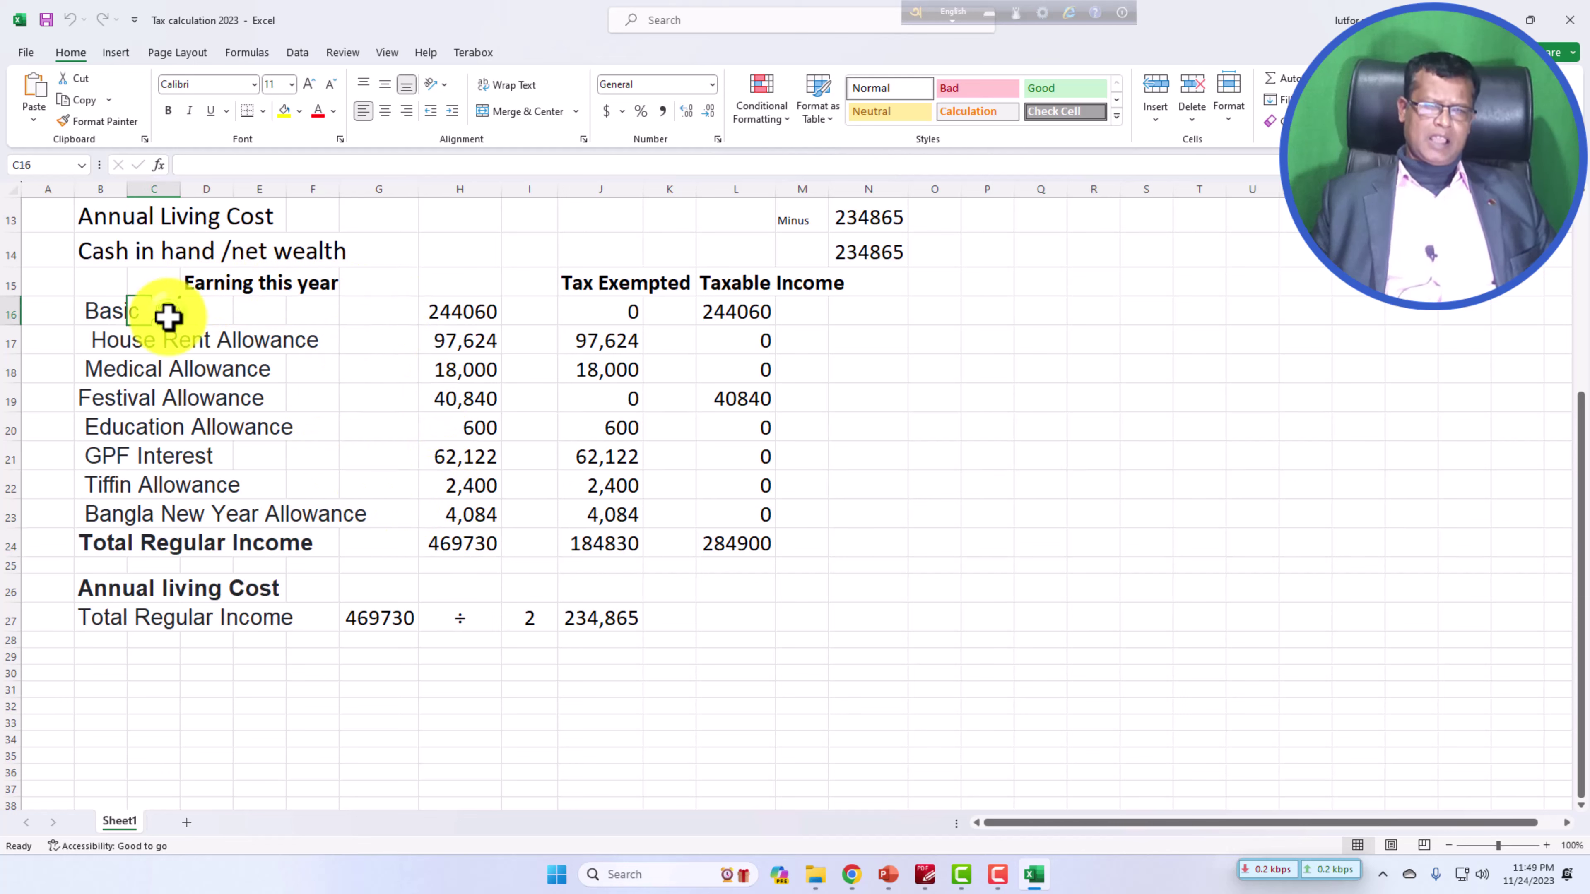
left_click(175, 369)
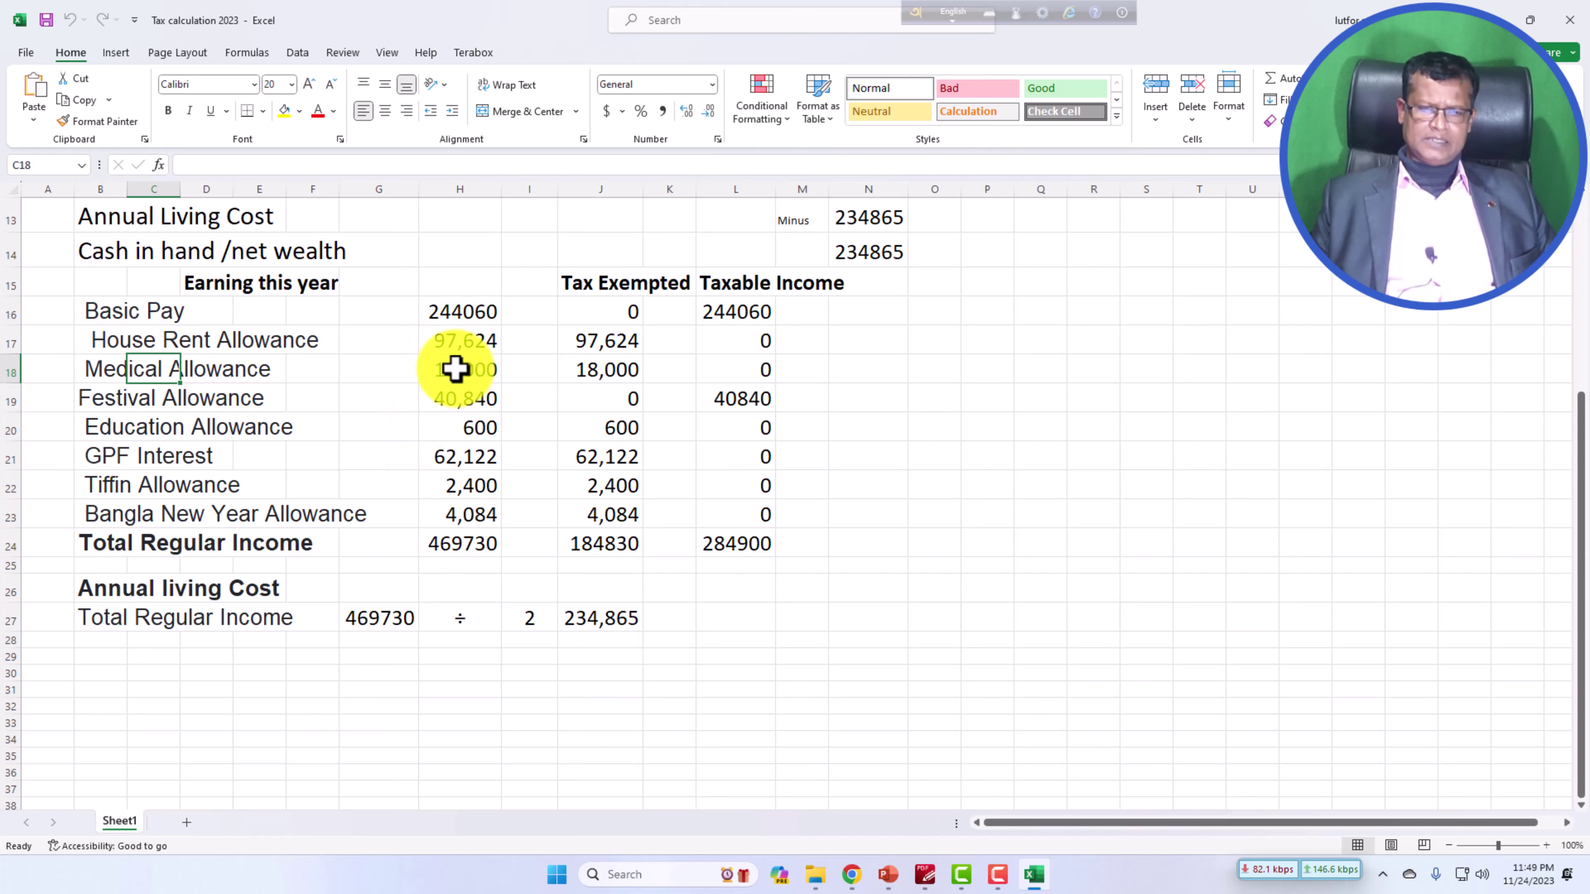
- Recheck H24's total and the halved Annual living Cost in J27, then return to eReturn
left_click(458, 545)
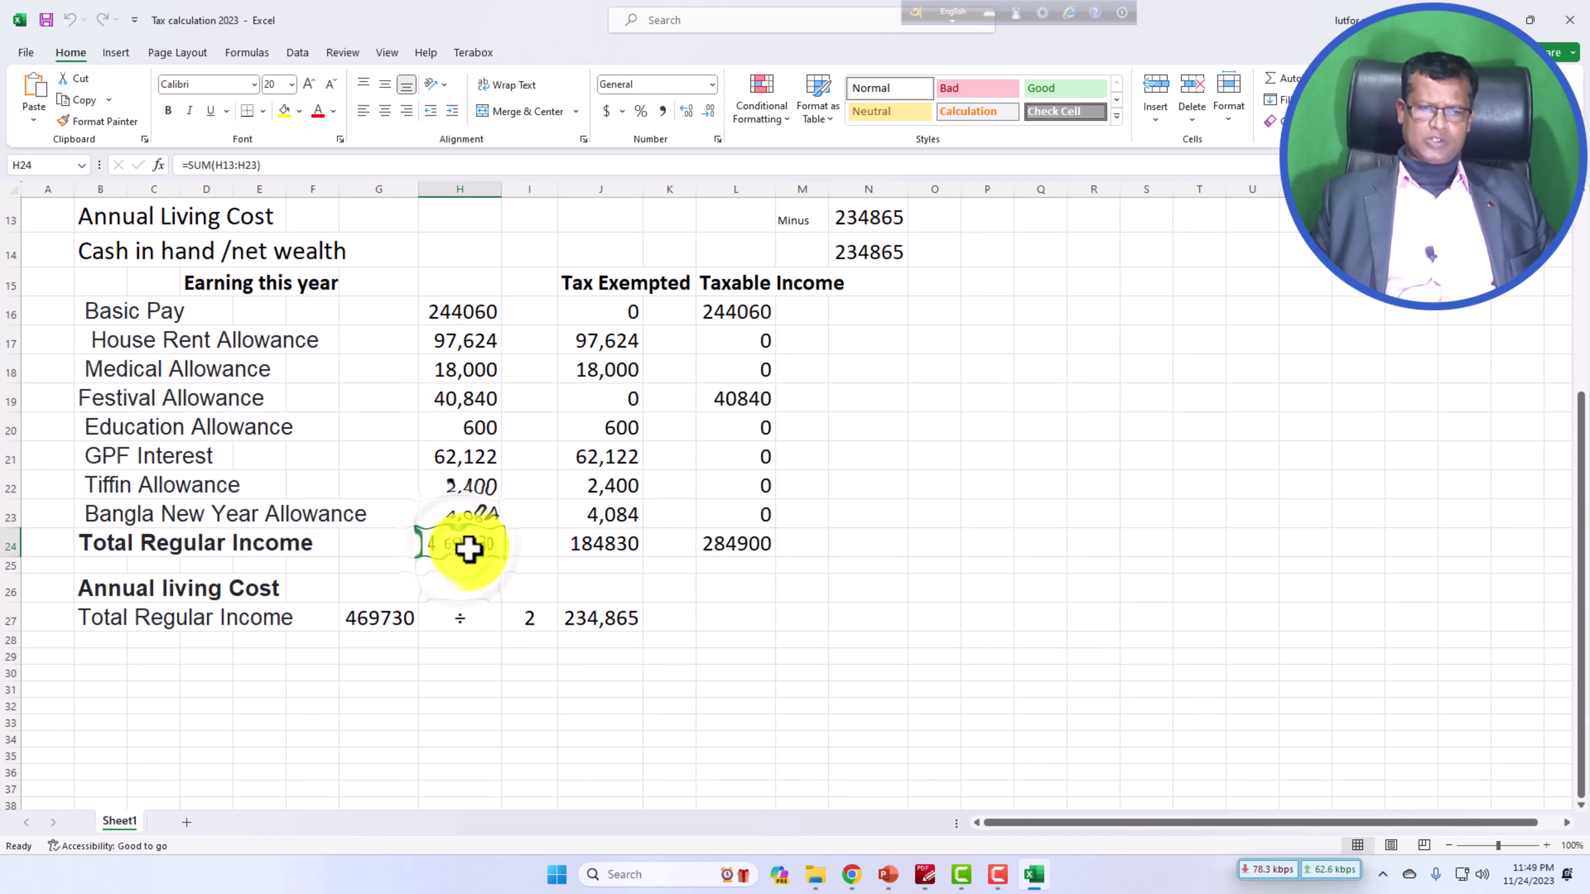
left_click(621, 624)
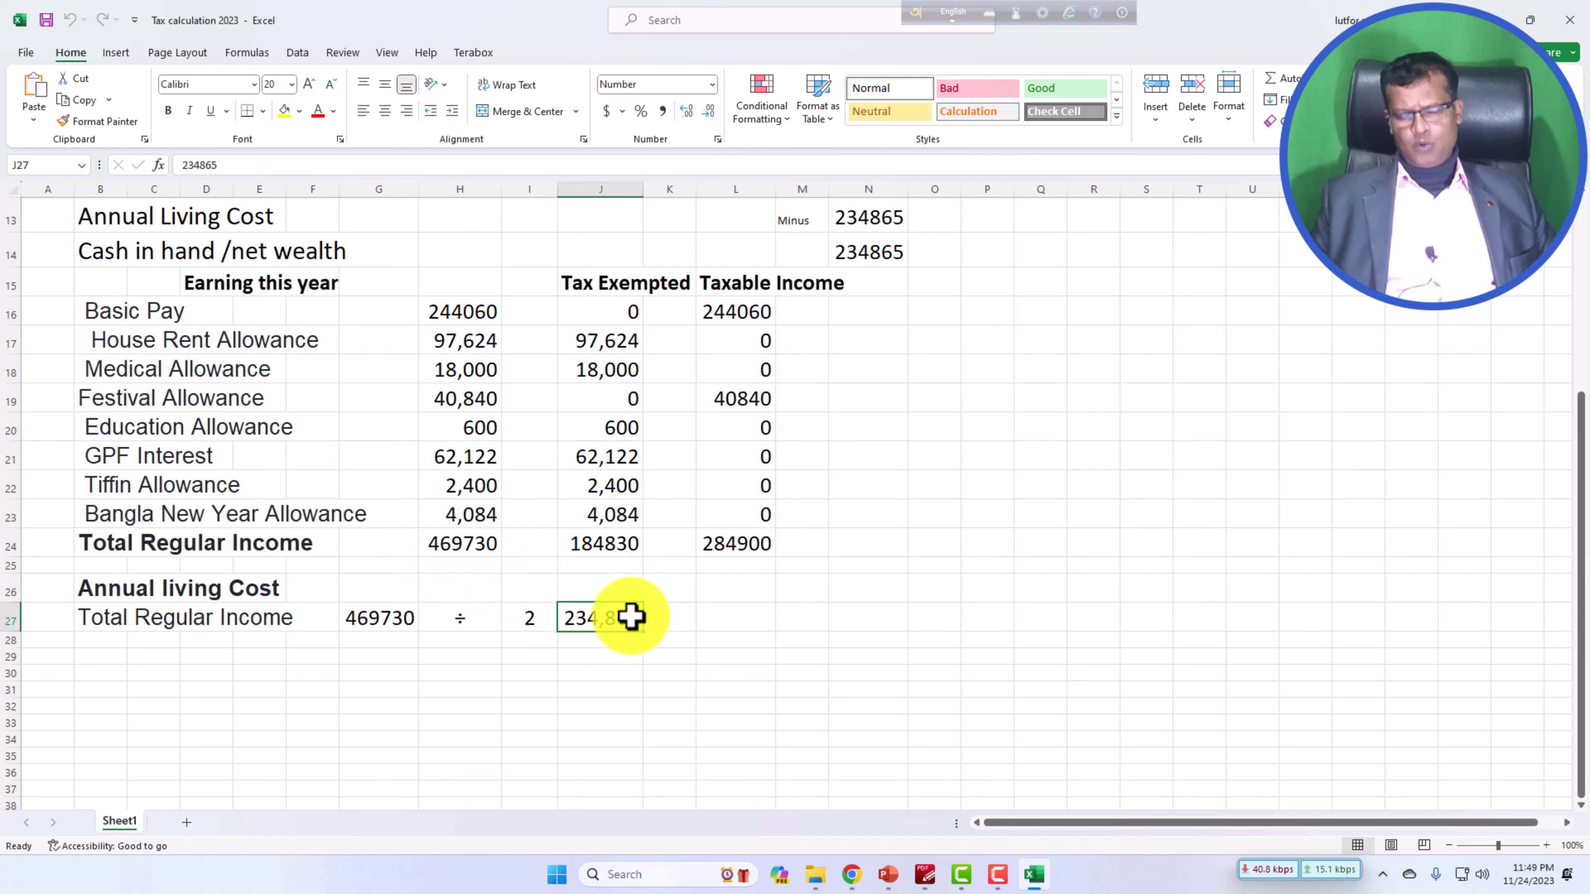
left_click(684, 616)
left_click(611, 622)
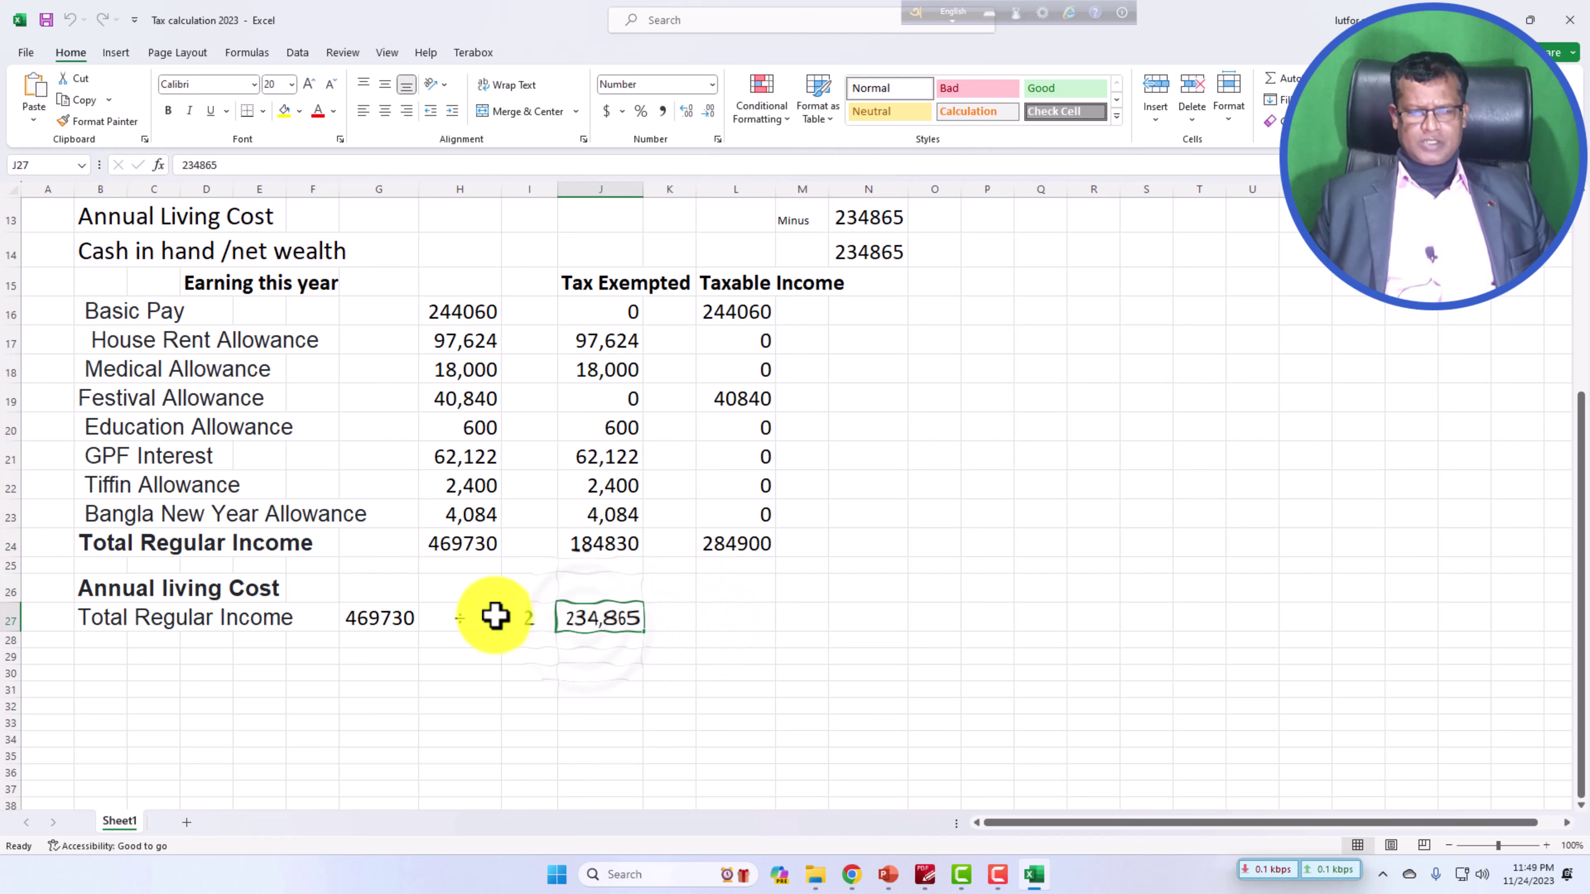
left_click(248, 594)
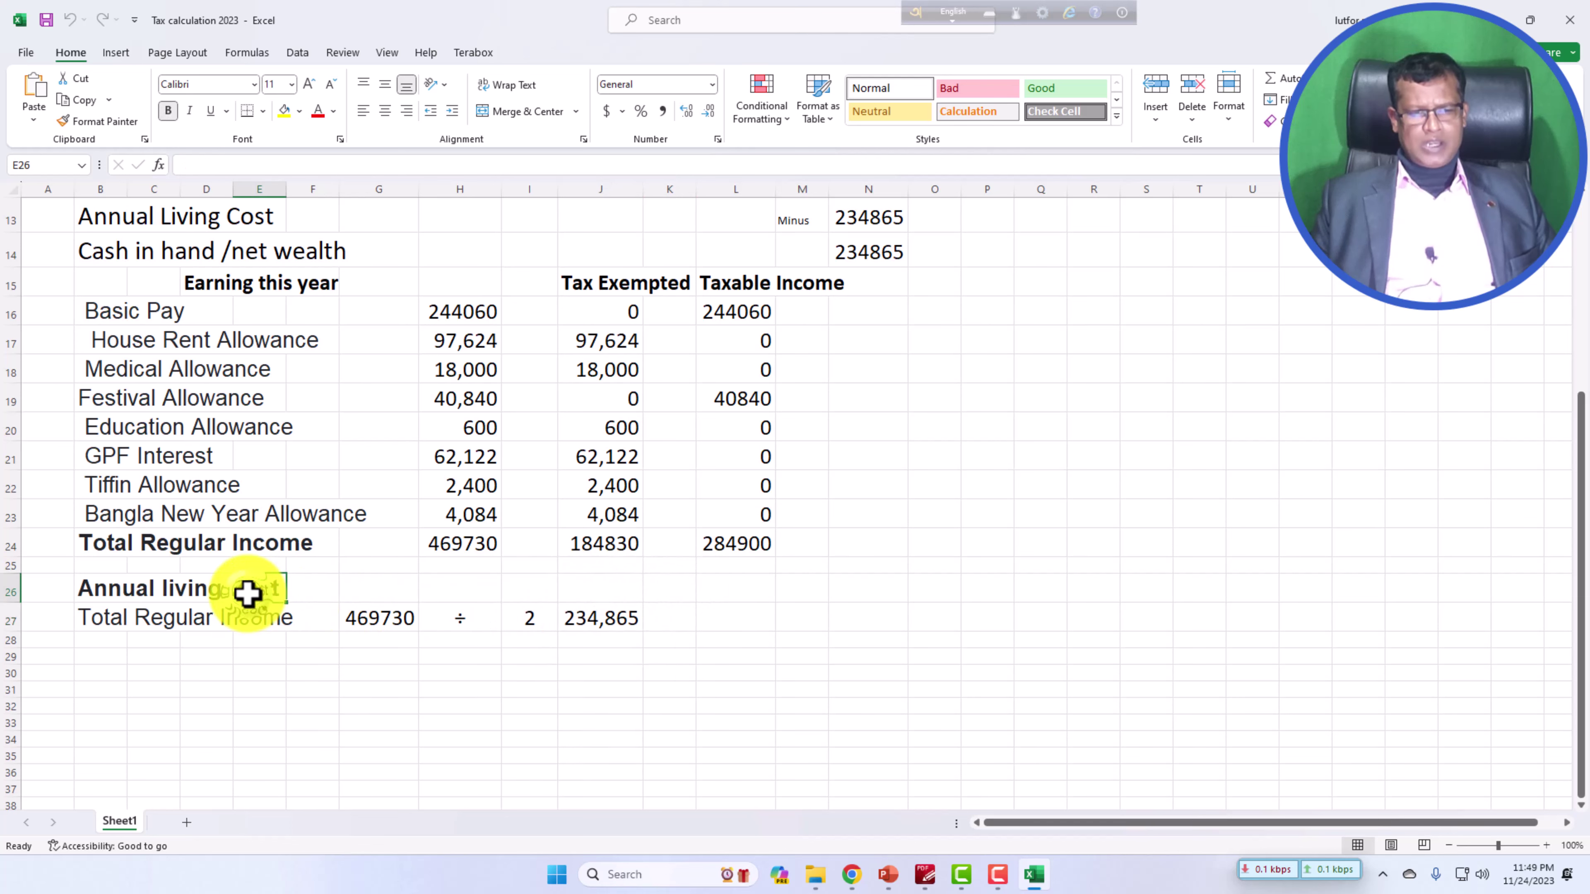
left_click(323, 590)
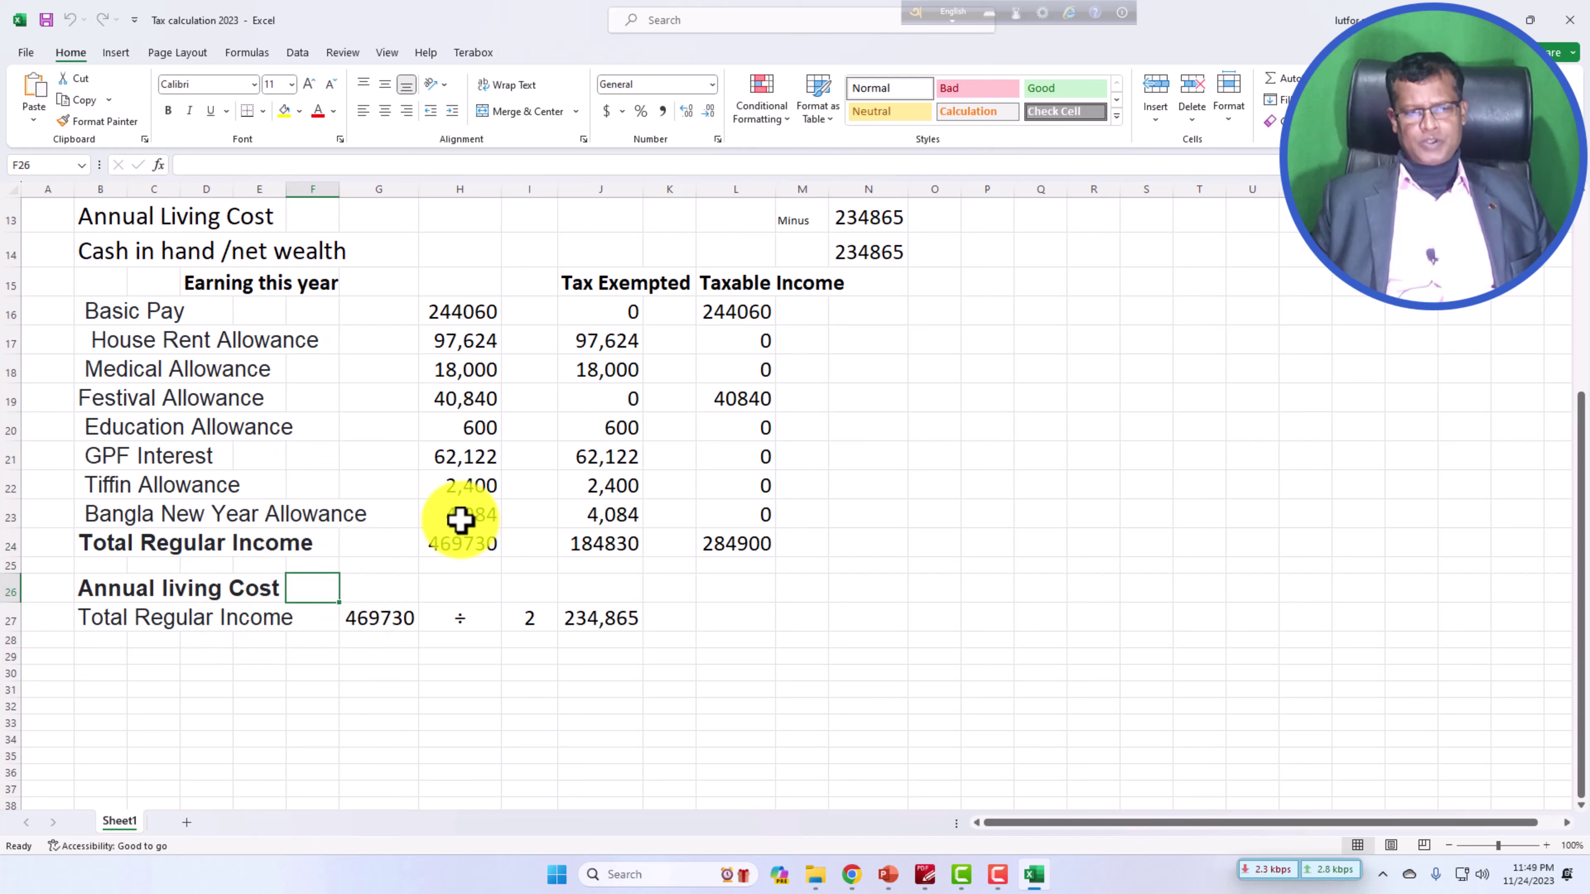
left_click(470, 542)
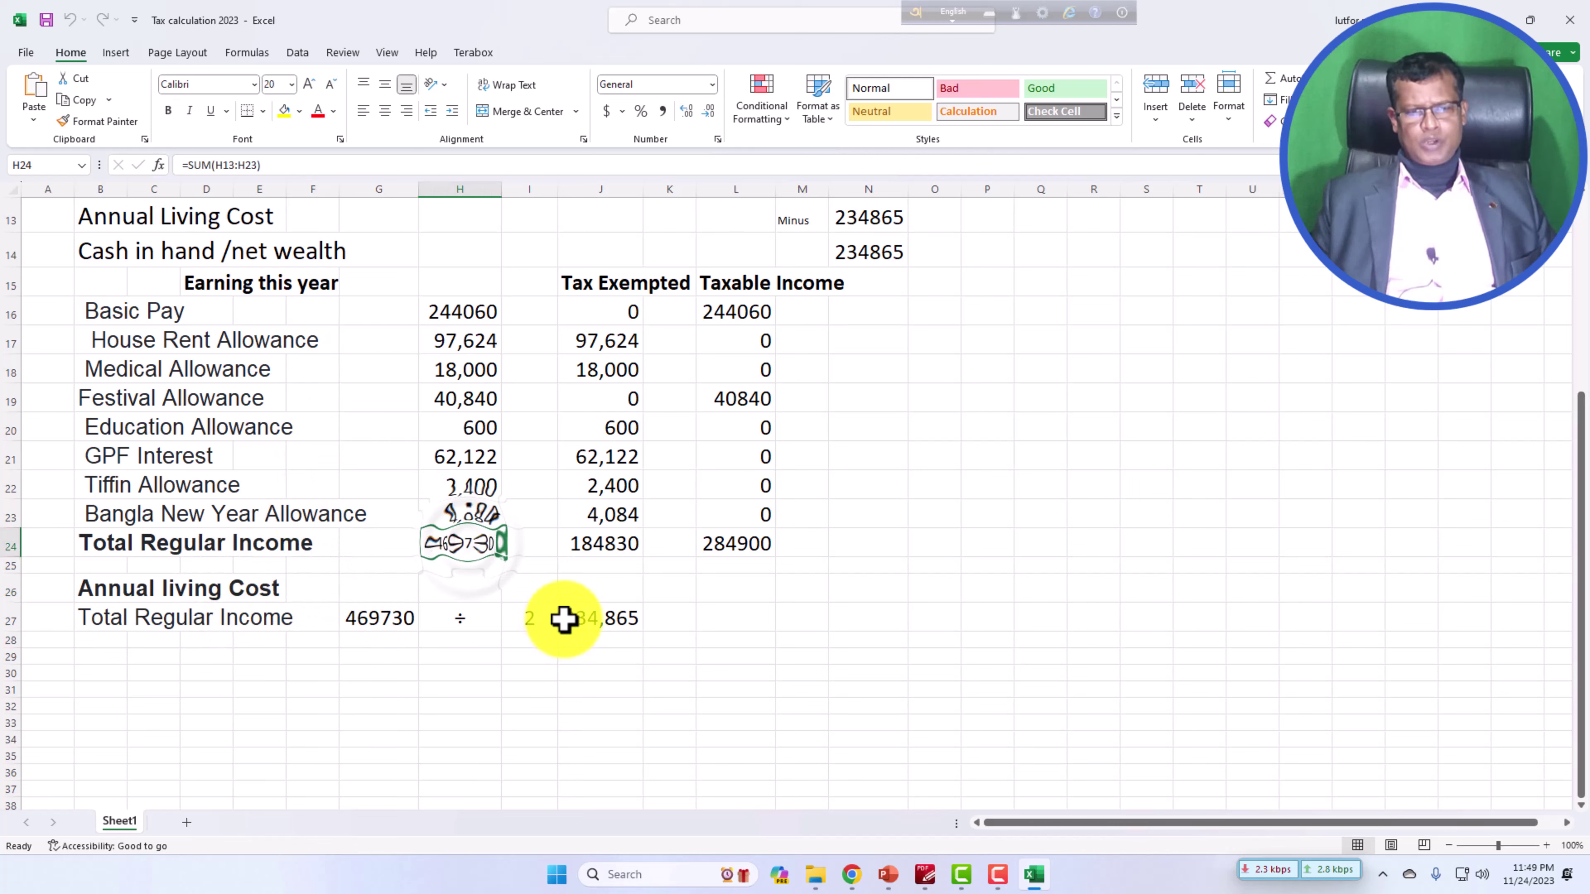
left_click(592, 620)
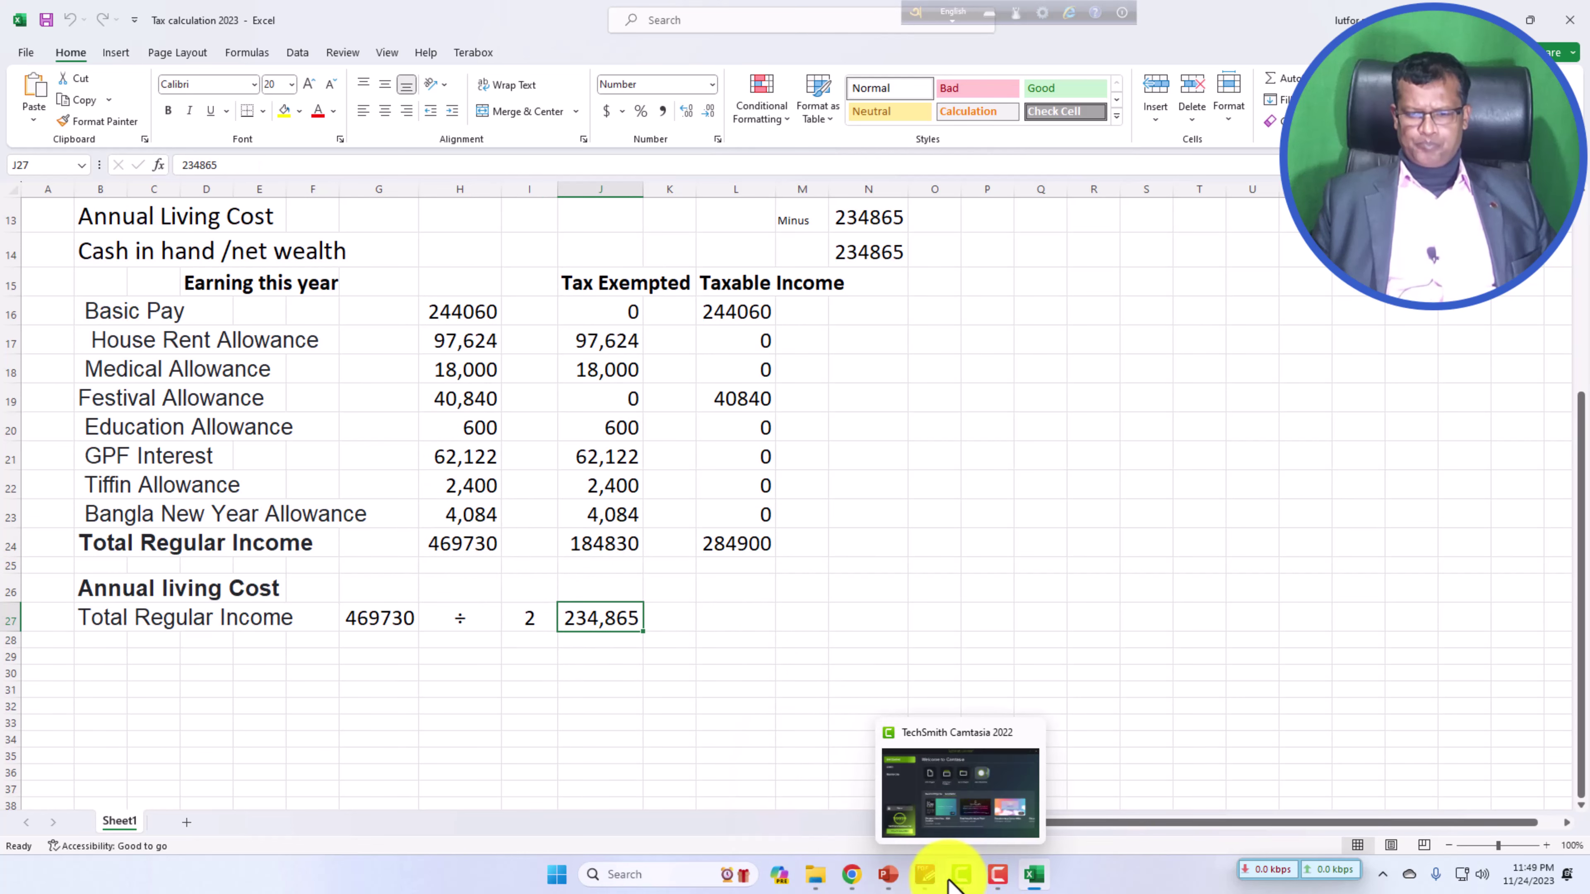
left_click(851, 875)
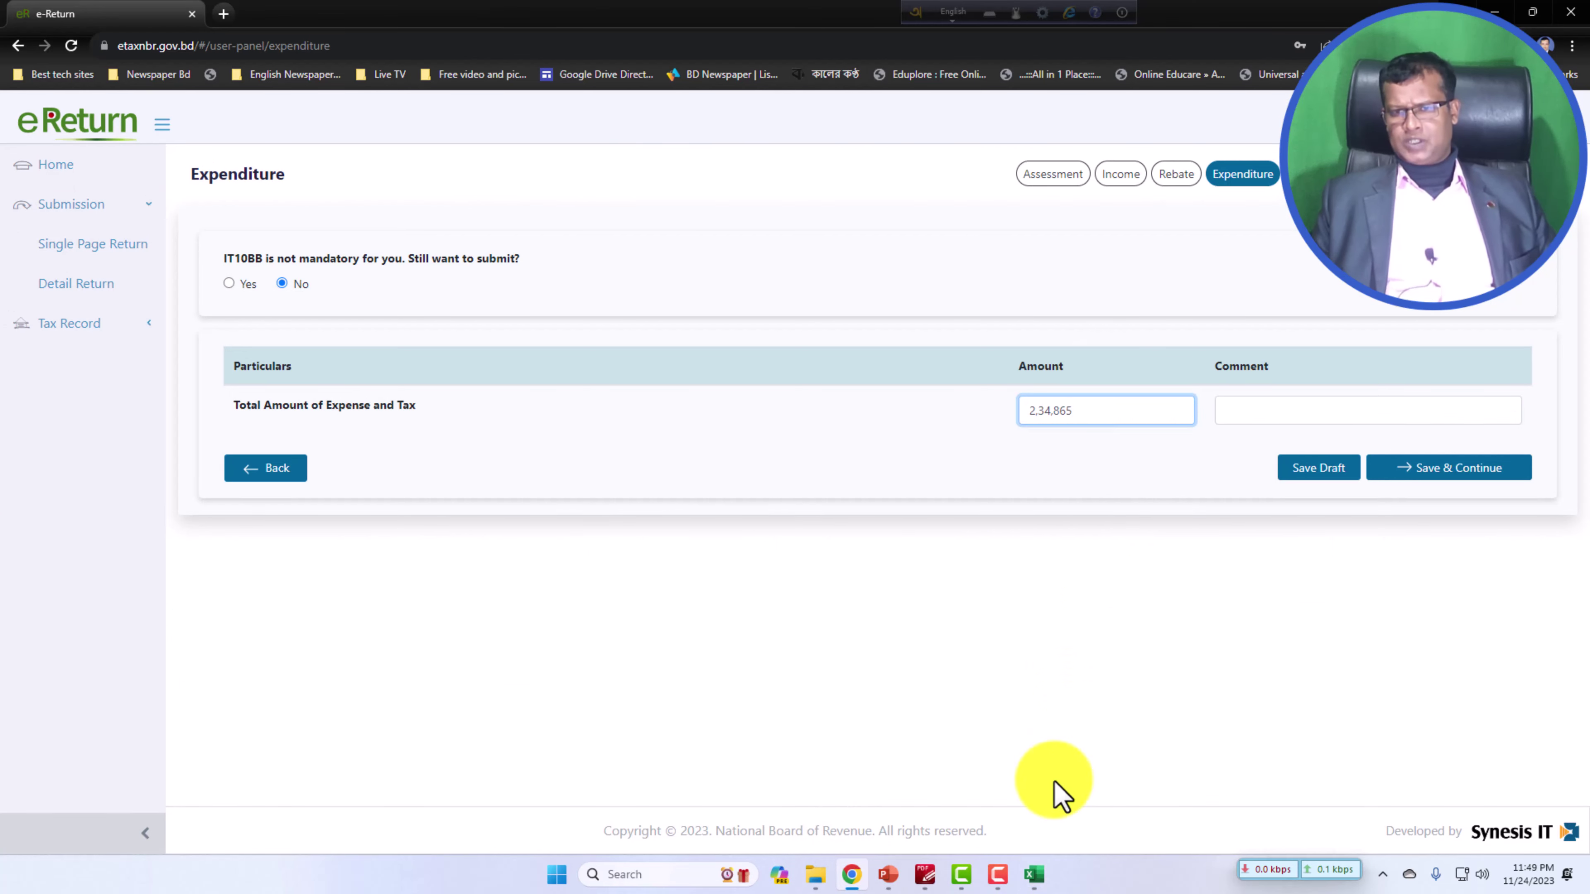
- Compare the workbook's 234,865 with the 2,34,865 expenditure amount, then return to eReturn
left_click(1035, 875)
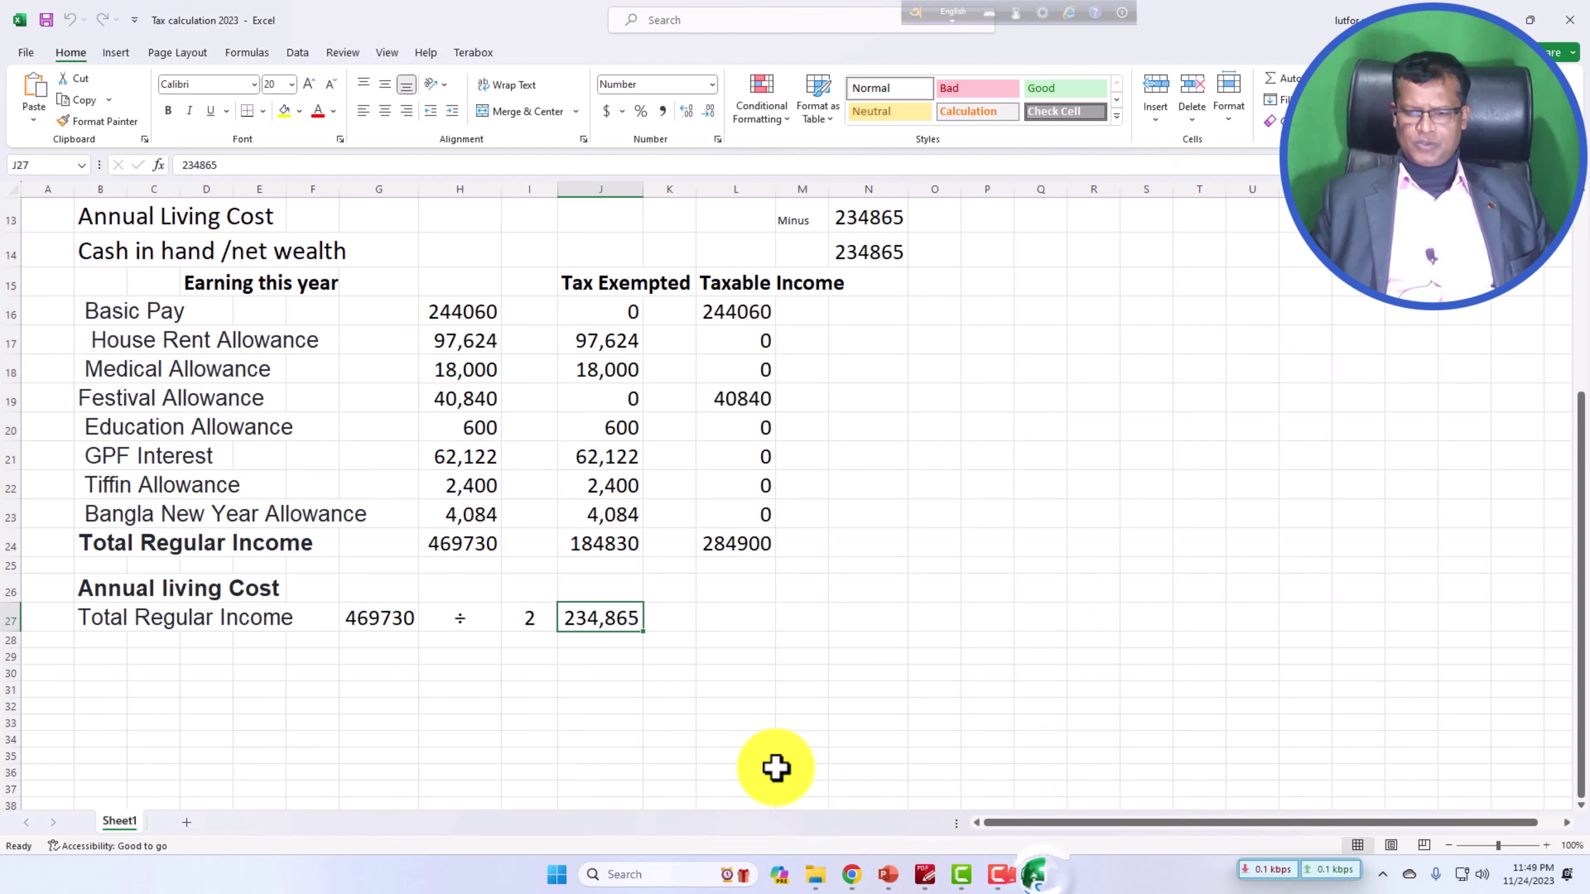
left_click(600, 624)
left_click(1035, 875)
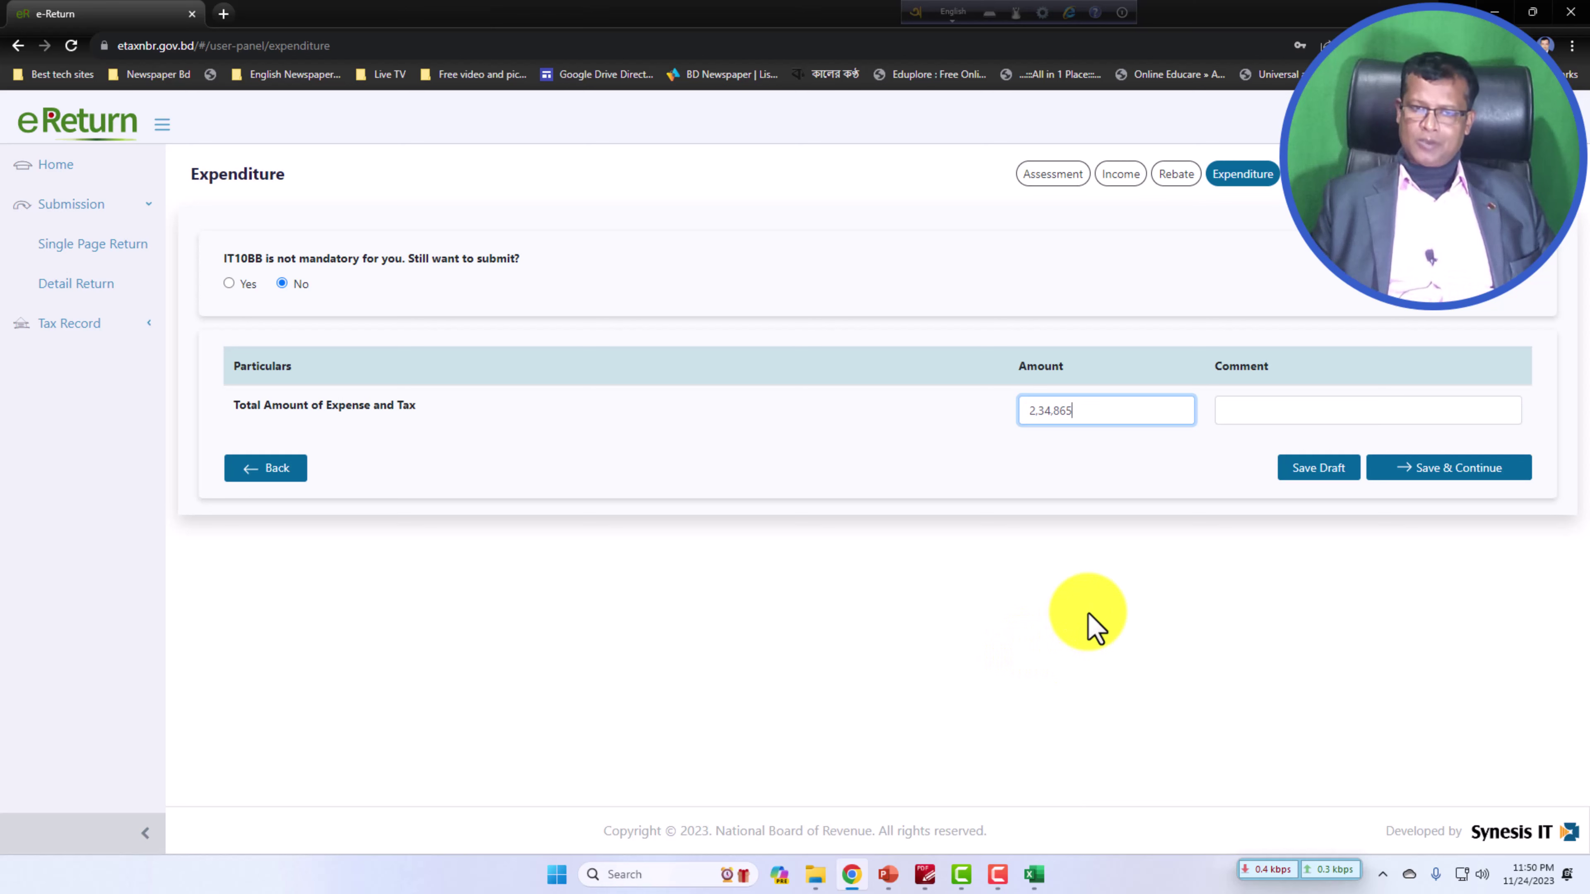
- Save the 2,34,865 expenditure and review the Sagarpur land, gold and cash entries under Assets
left_click(1453, 475)
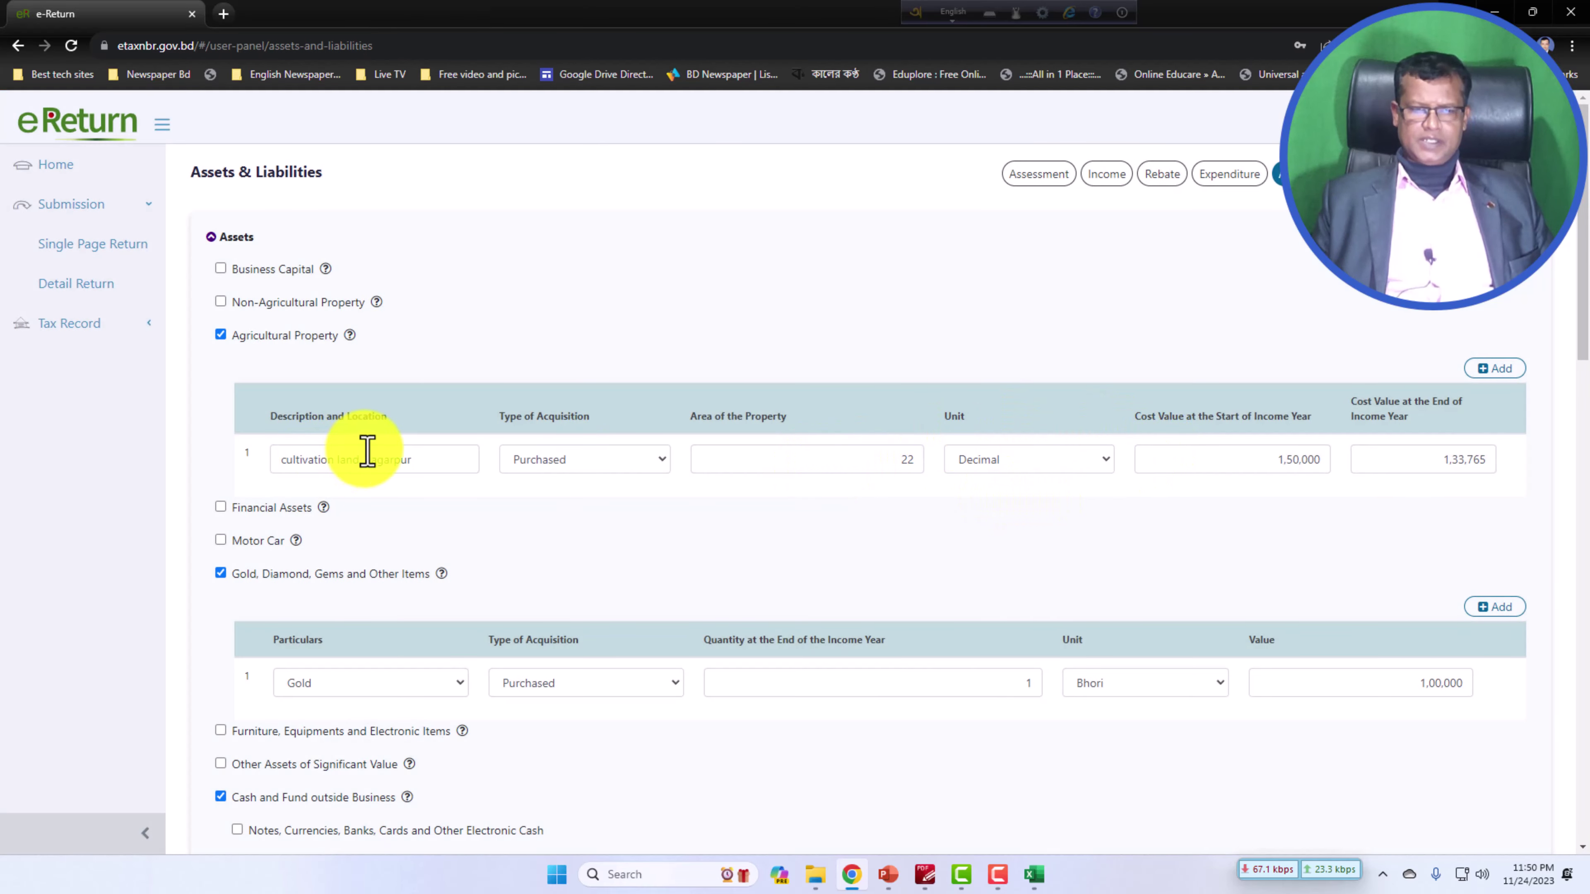
left_click(212, 244)
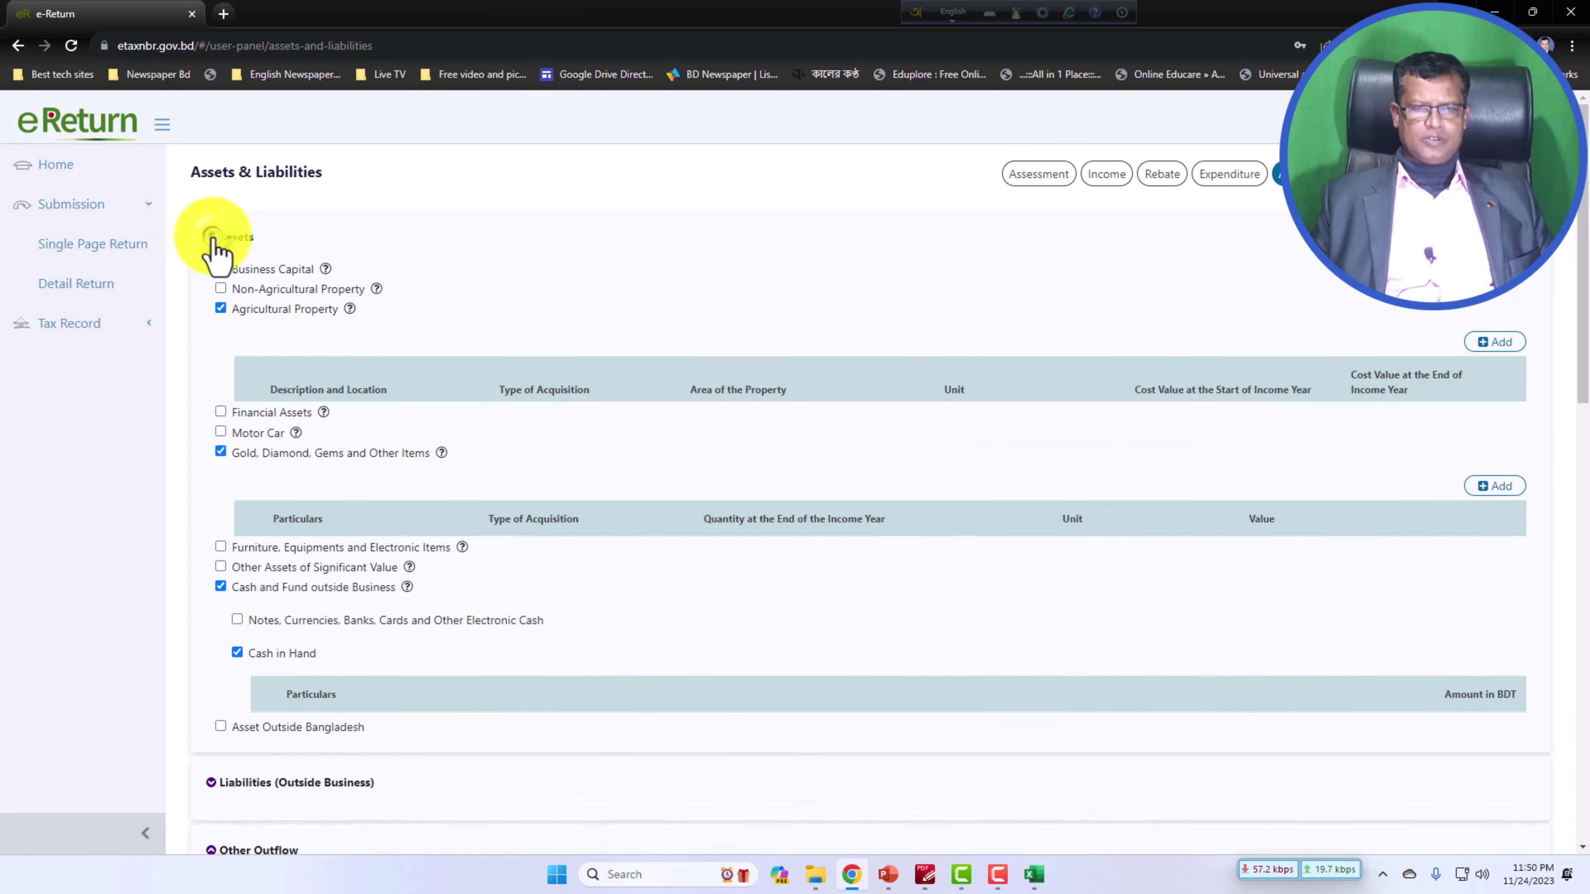
left_click(213, 244)
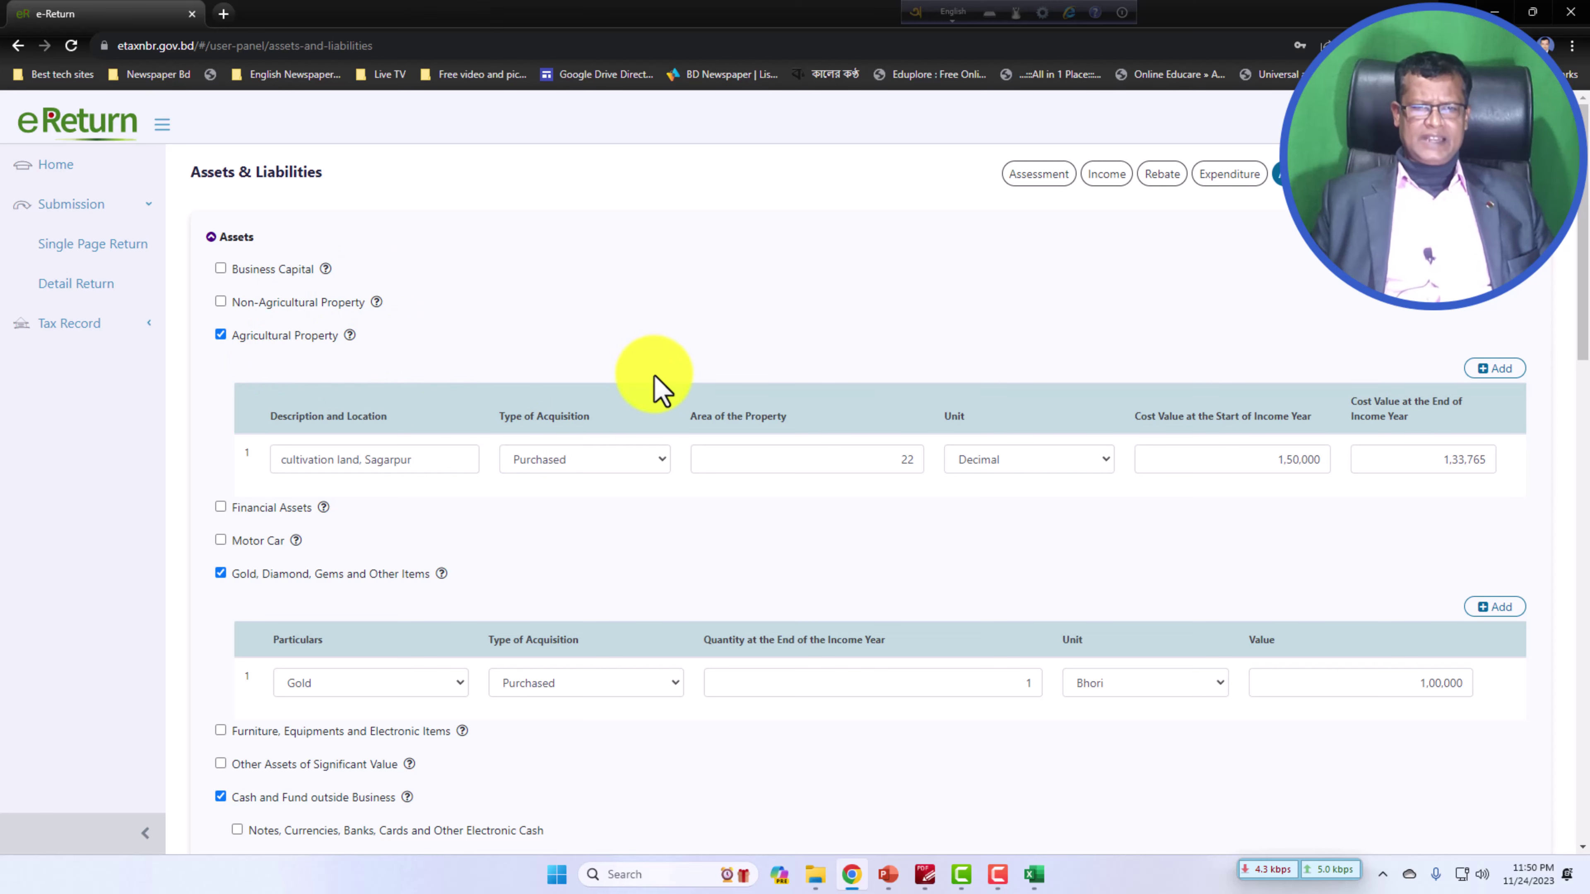
scroll(654, 390, "down", 1)
scroll(654, 419, "up", 1)
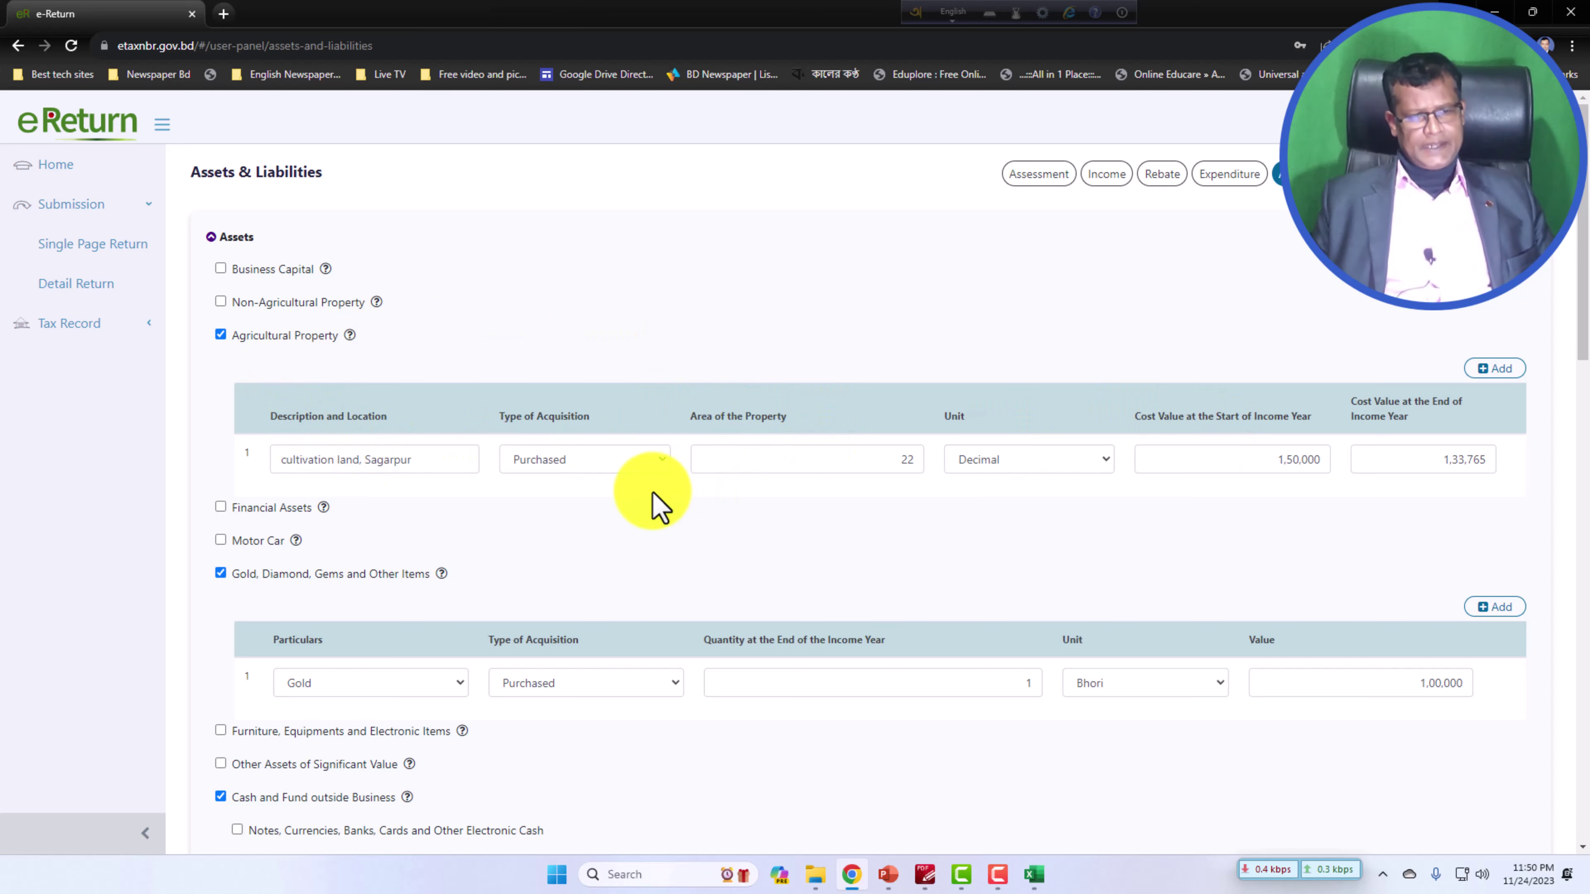
scroll(650, 490, "down", 1)
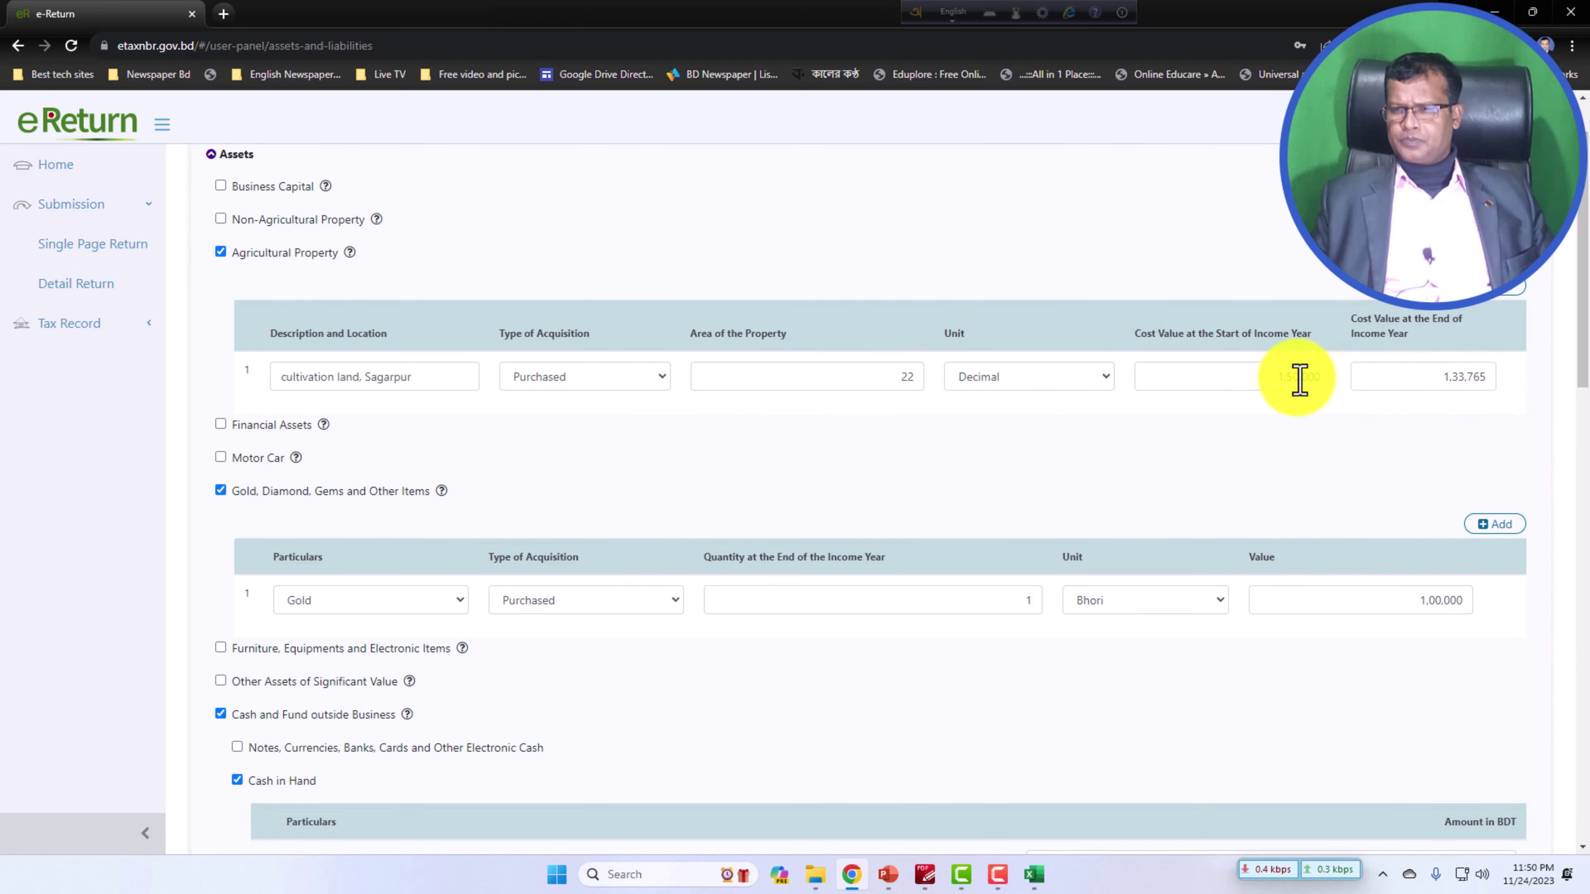
- Replace the land's 1,50,000 start-of-year cost with 1,33,765 and view its acquisition type options
left_click_drag(1279, 377, 1342, 383)
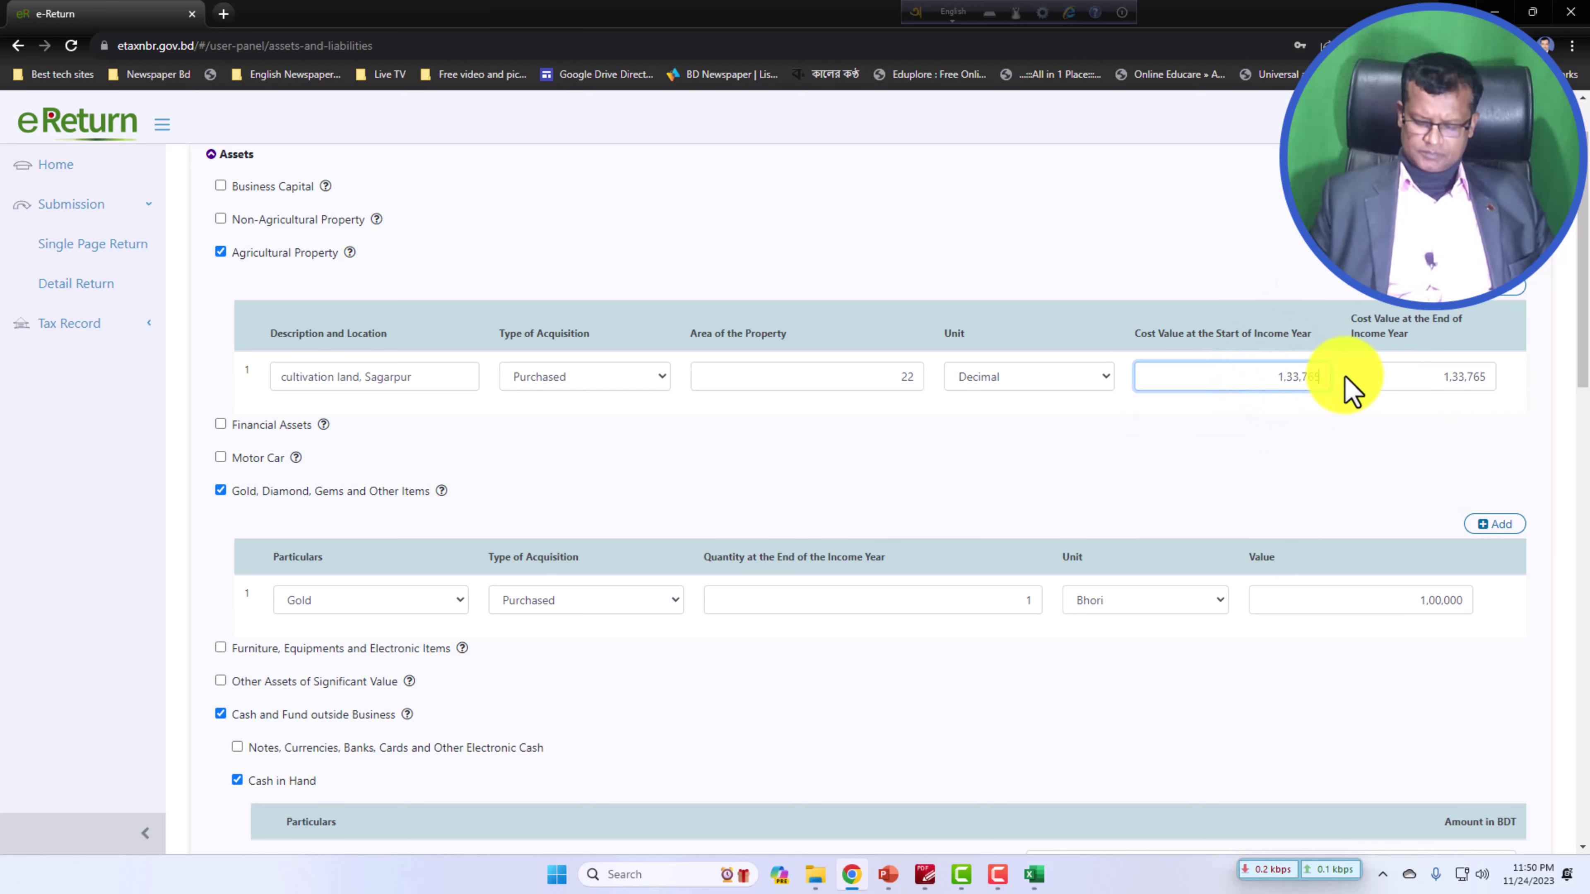
left_click(1343, 433)
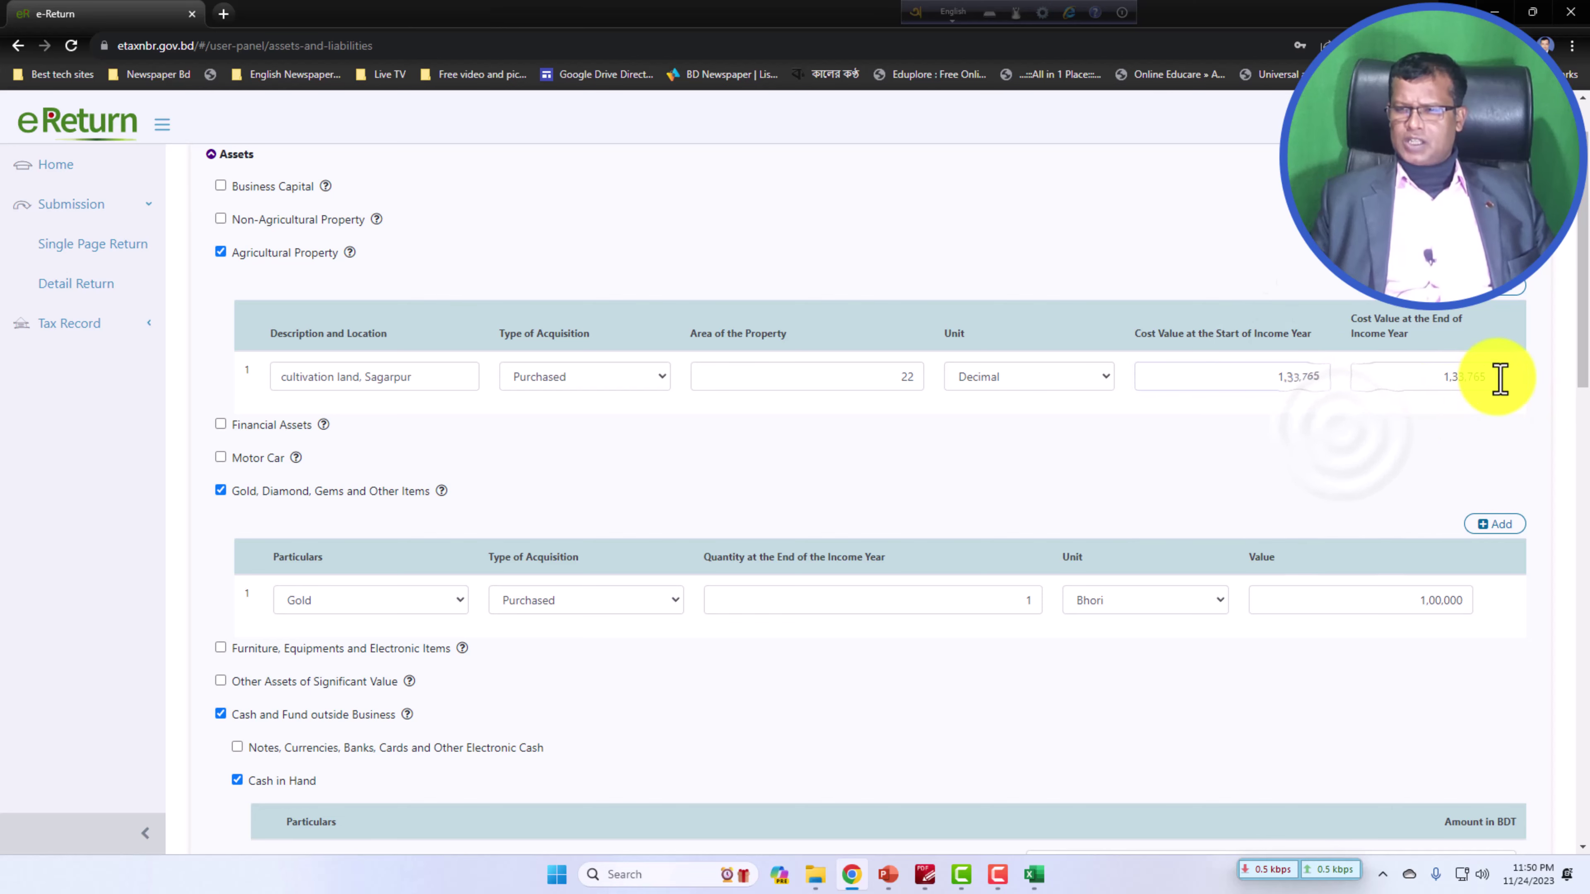
scroll(425, 492, "down", 1)
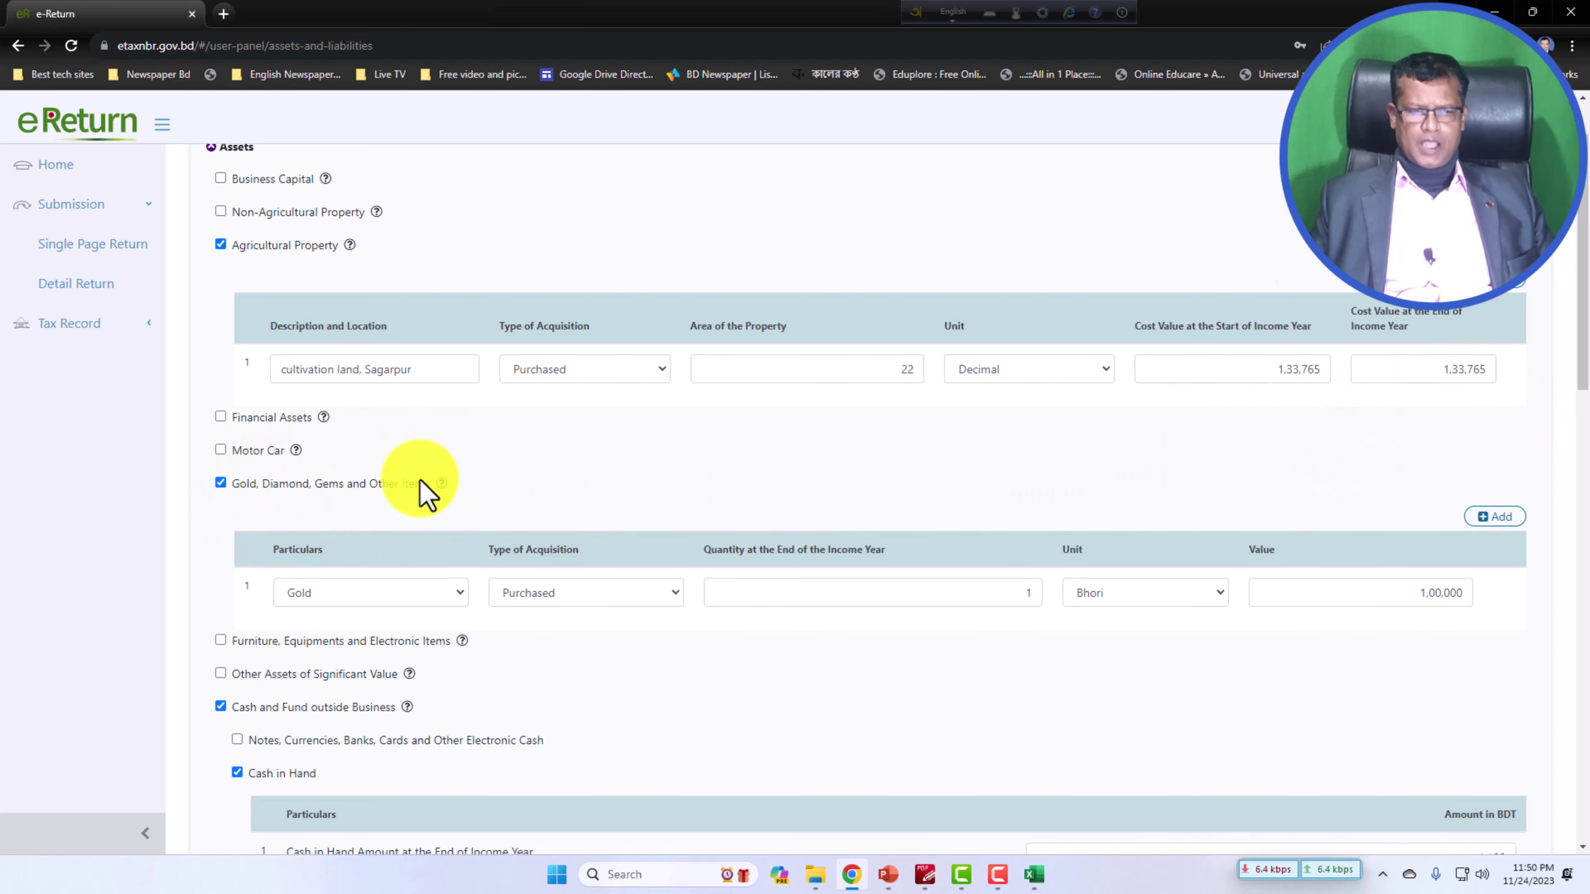
scroll(426, 492, "down", 1)
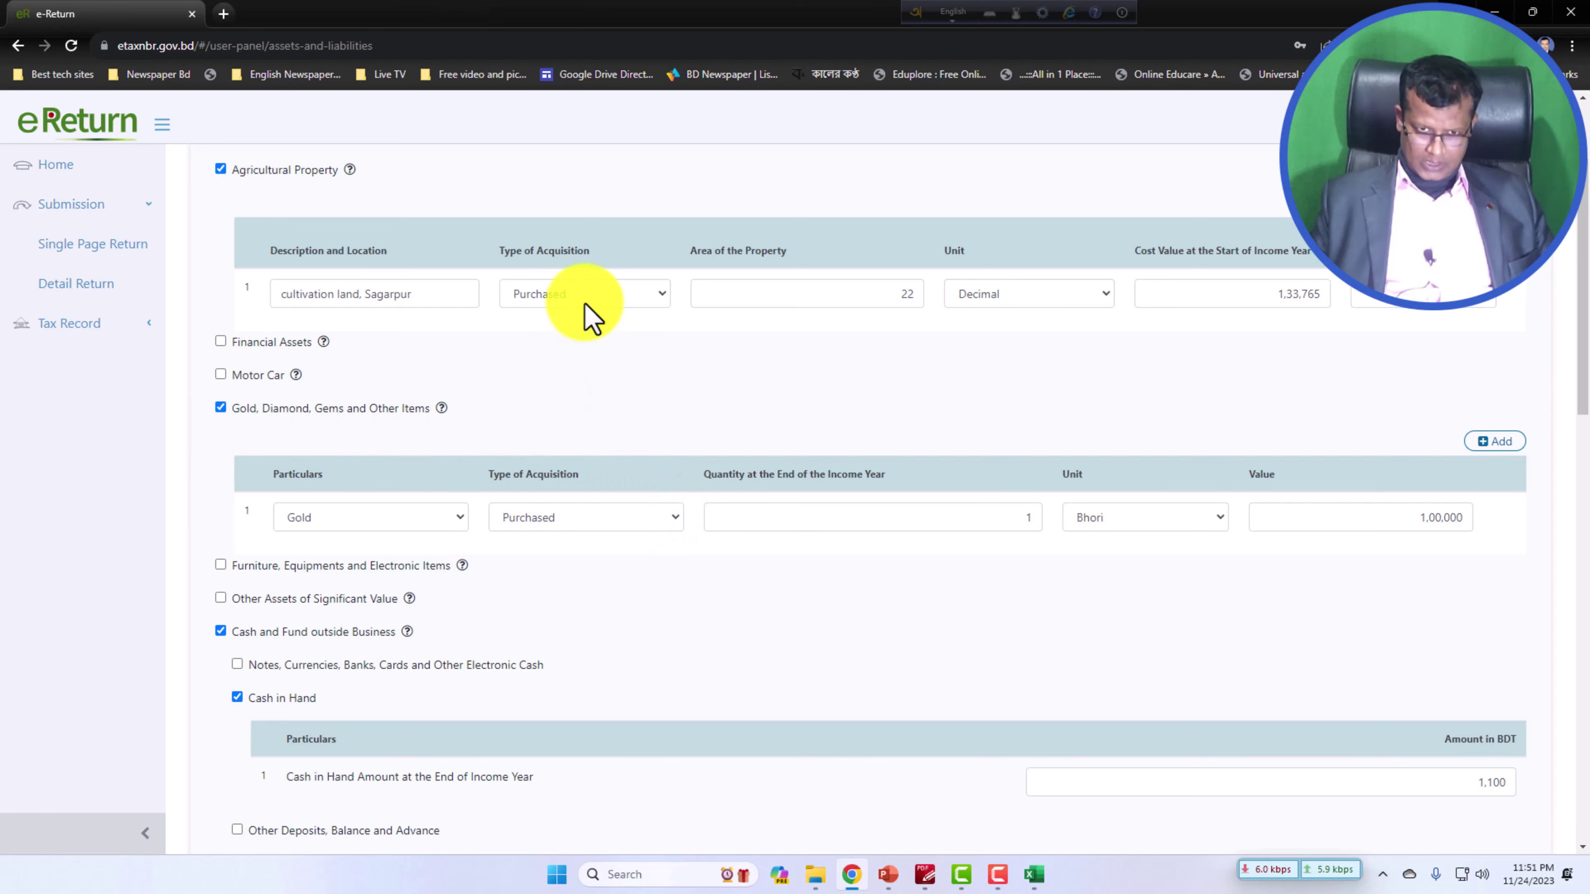
scroll(610, 334, "up", 1)
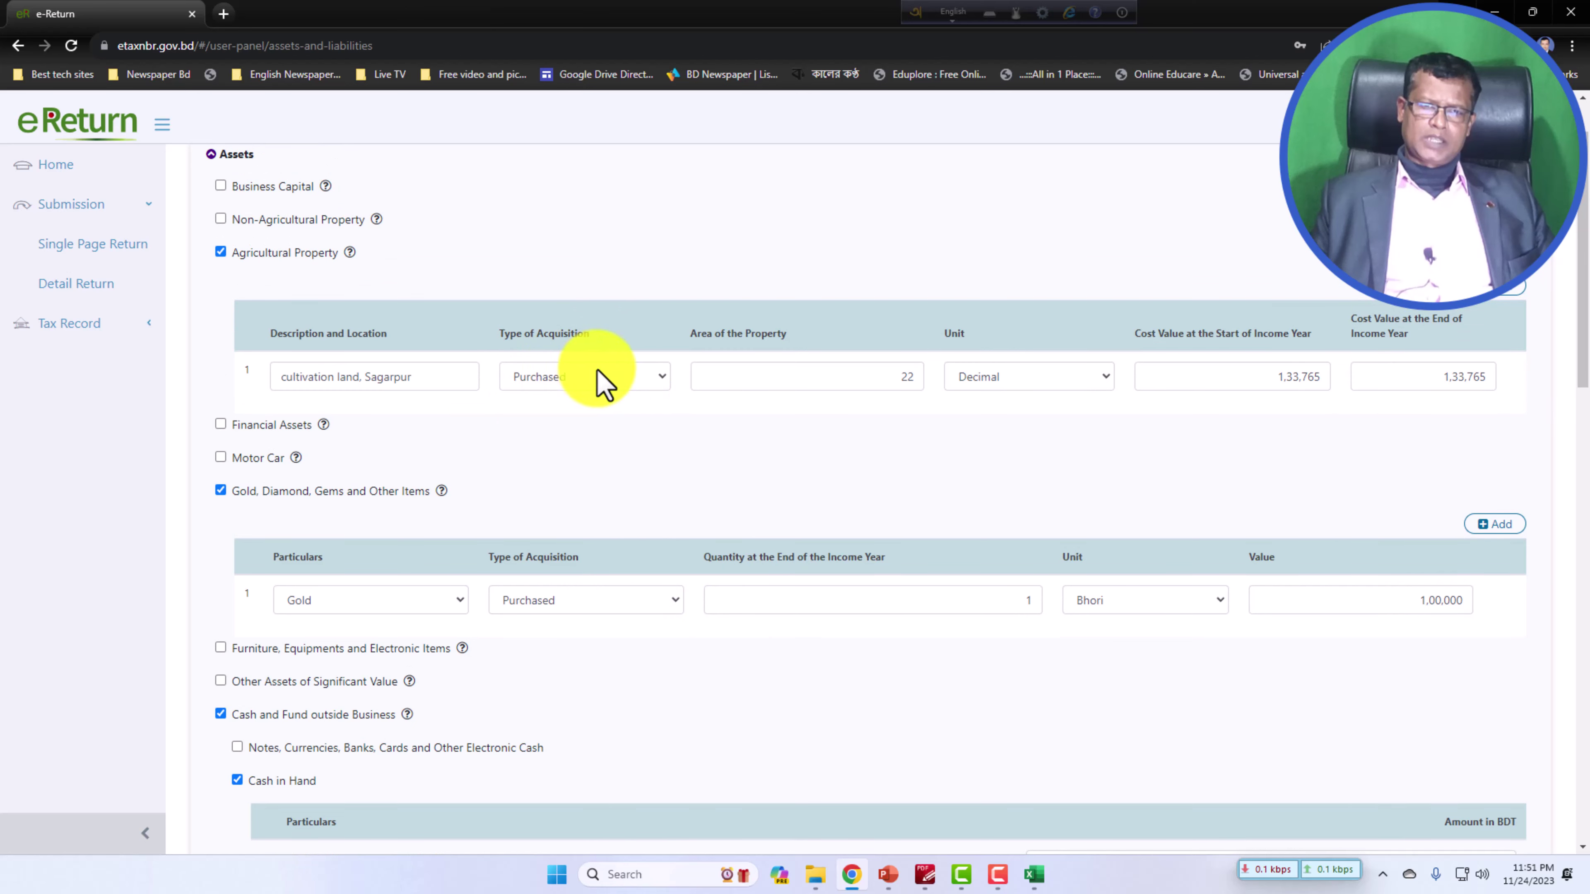
left_click(625, 381)
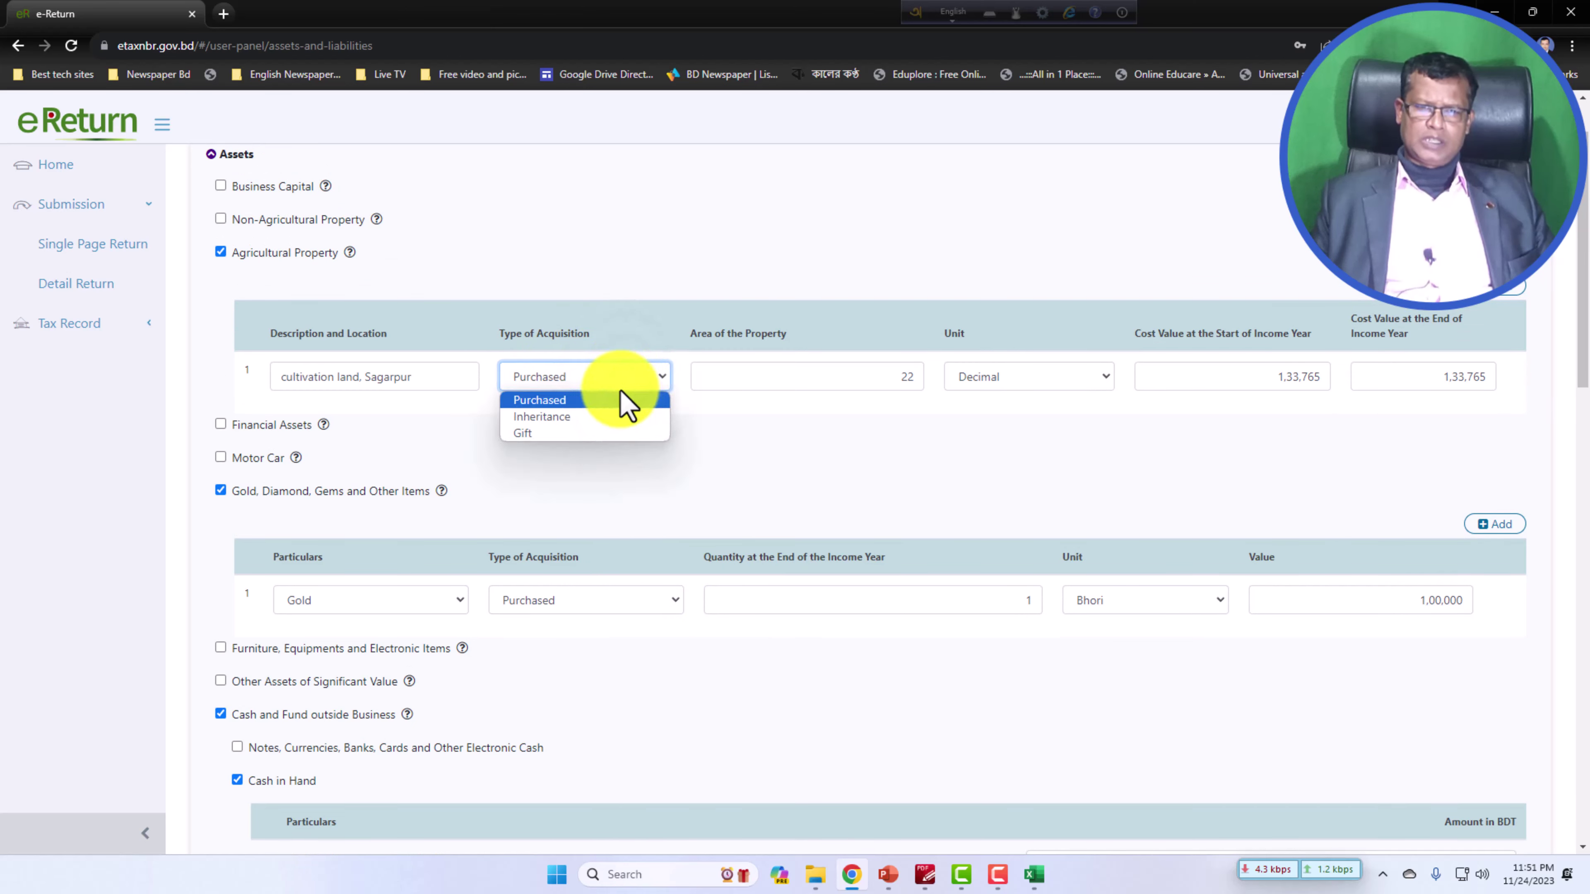